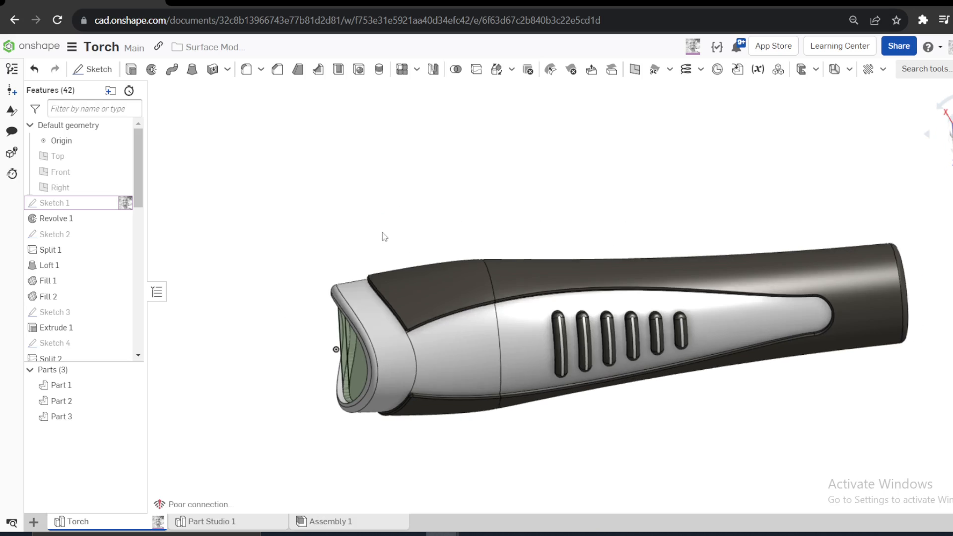
# - Start a new sketch on the Top plane in Part Studio 1
pyautogui.click(211, 522)
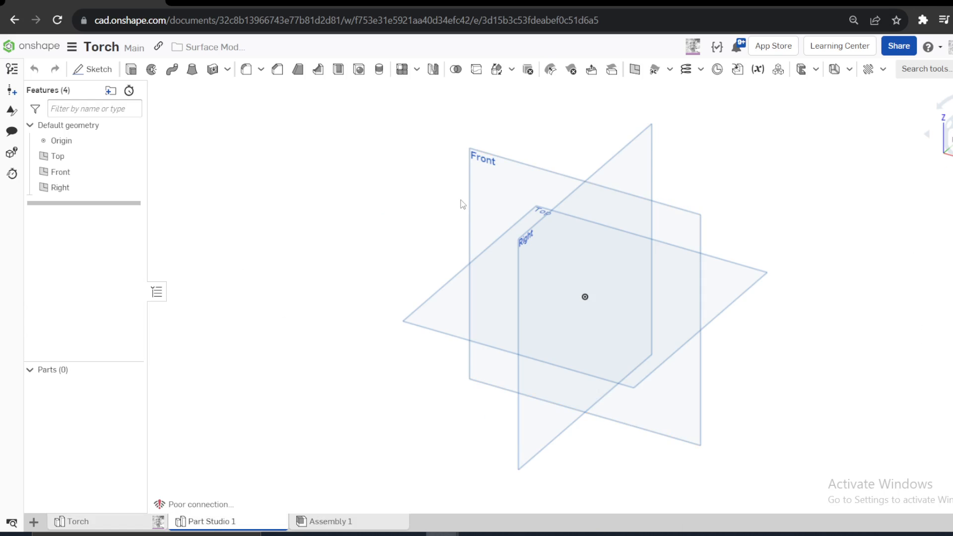
pyautogui.click(453, 295)
pyautogui.press('s')
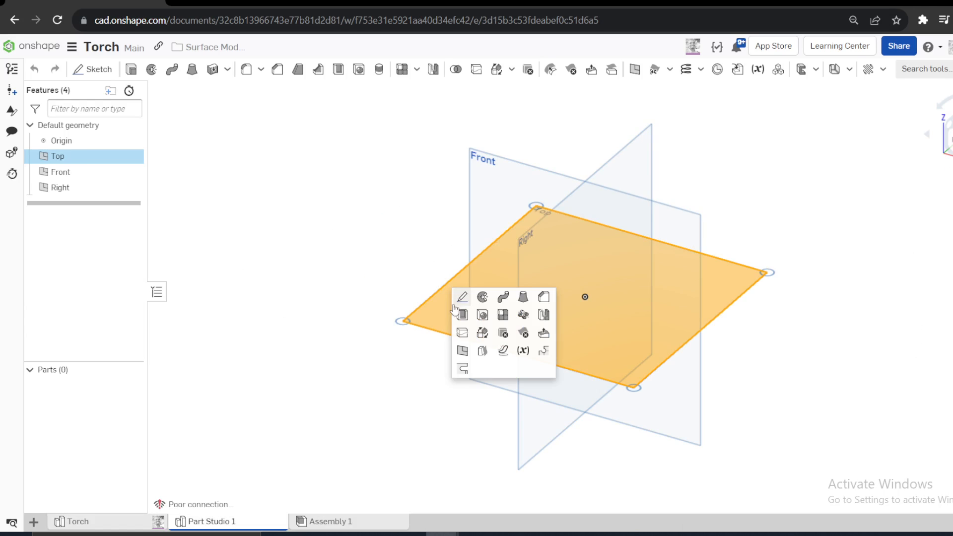
pyautogui.click(460, 303)
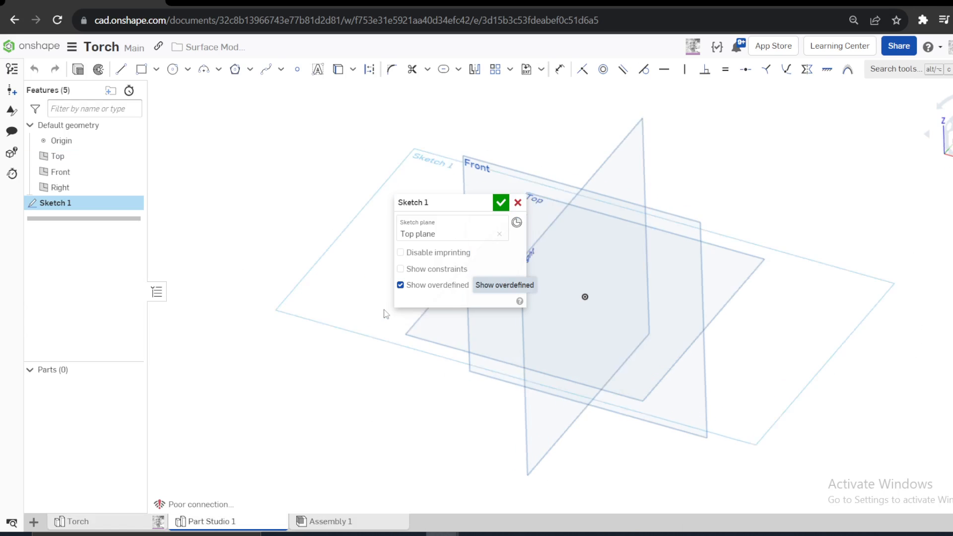
# - Examine the finished Torch model from the front and from above, and return to the sketch in Part Studio 1
pyautogui.click(122, 526)
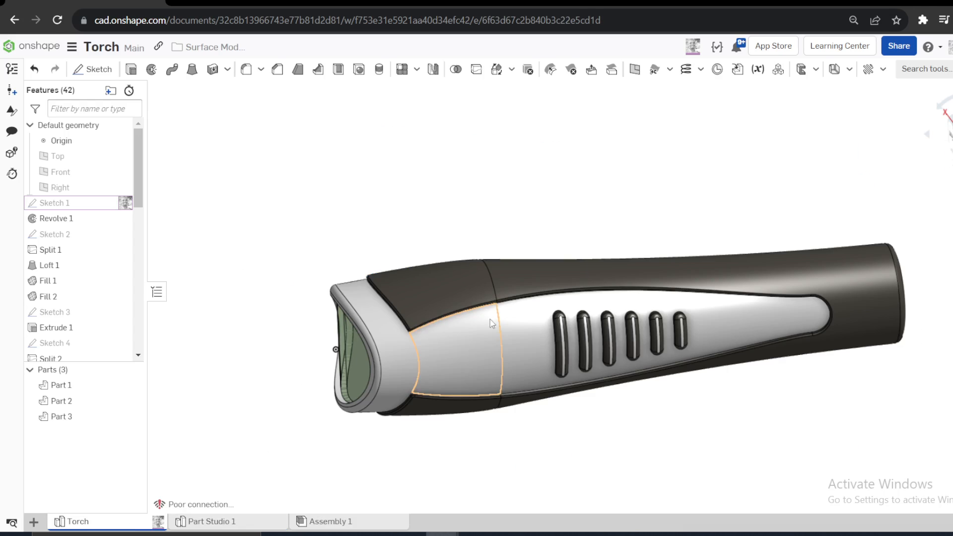
pyautogui.click(950, 138)
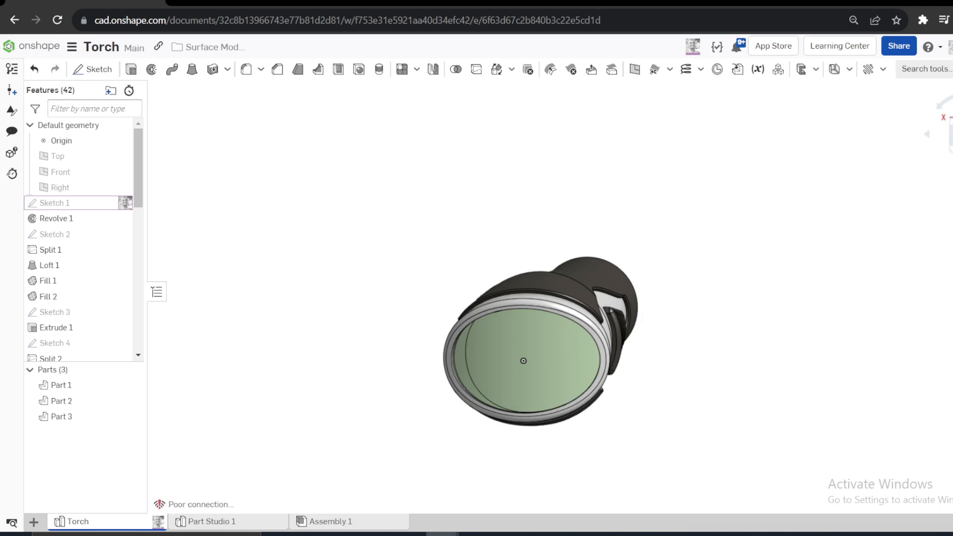
pyautogui.scroll(-3, 593, 254)
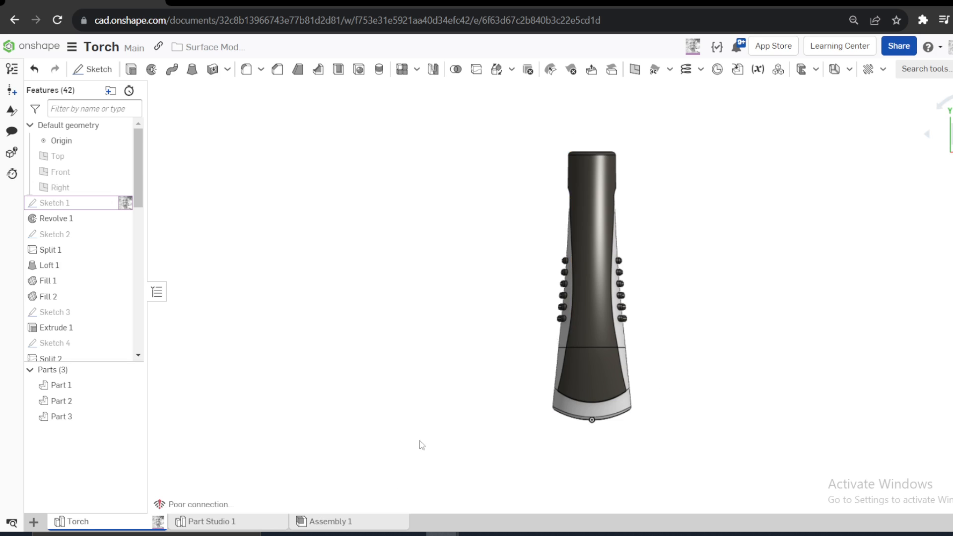
pyautogui.click(228, 526)
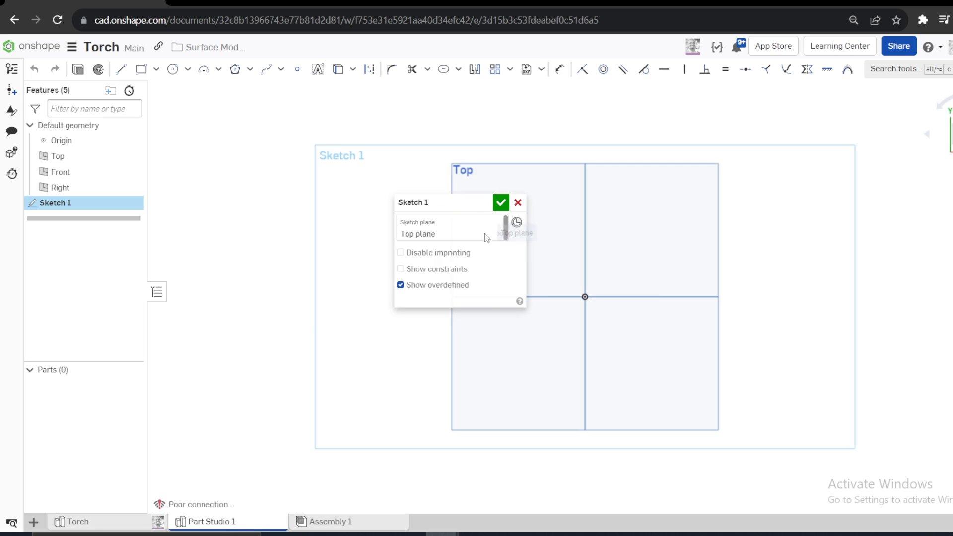
# - Sketch a vertical line about 99 mm long upward from the origin
pyautogui.moveTo(415, 201); pyautogui.dragTo(243, 210)
pyautogui.press('l')
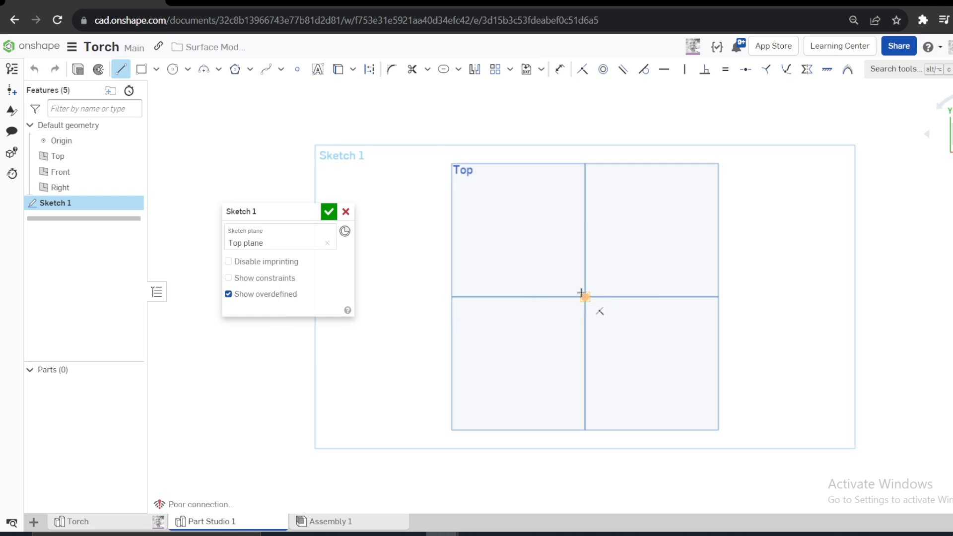
pyautogui.click(581, 293)
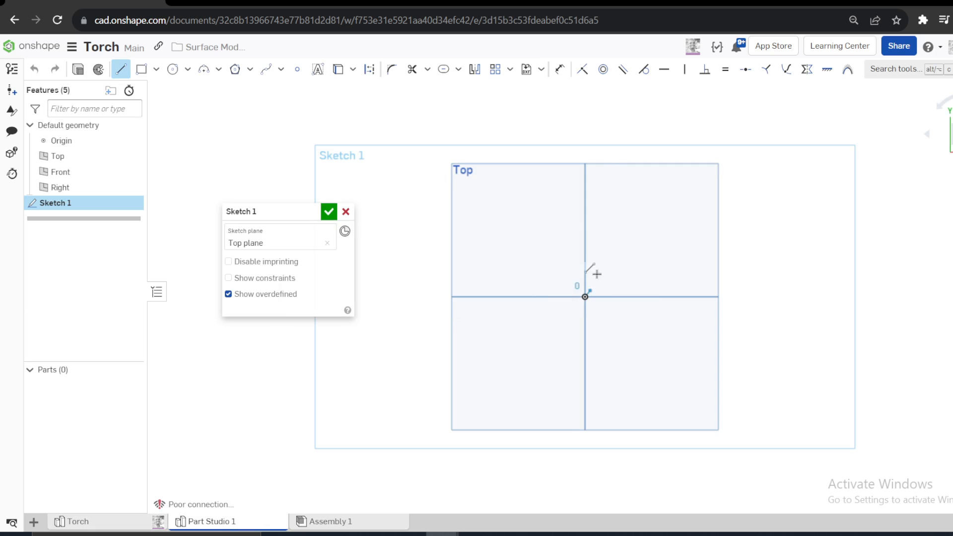
pyautogui.click(586, 121)
pyautogui.press('Escape')
# - Dimension the vertical line's length to 185 mm
pyautogui.scroll(3, 590, 213)
pyautogui.press('u')
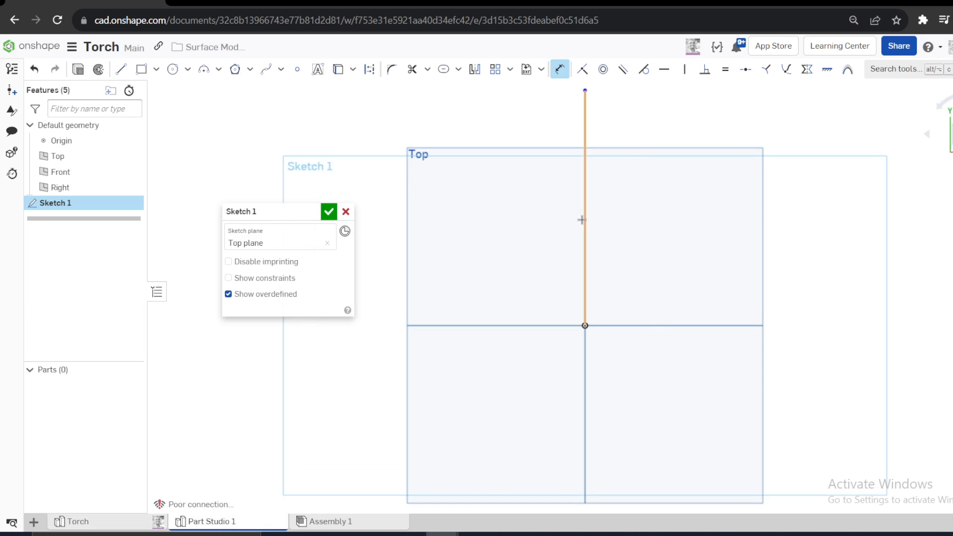
pyautogui.click(586, 215)
pyautogui.click(650, 202)
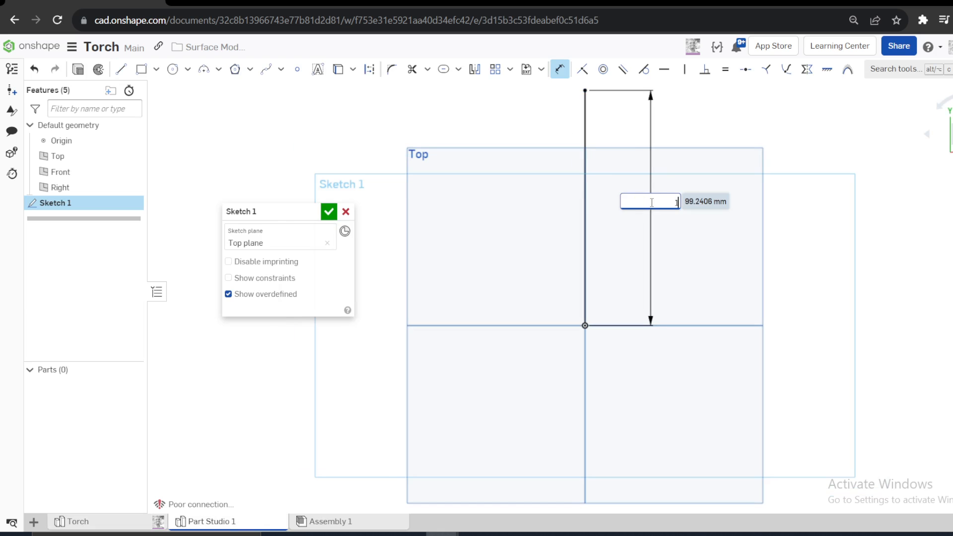
pyautogui.write('185')
pyautogui.press('Return')
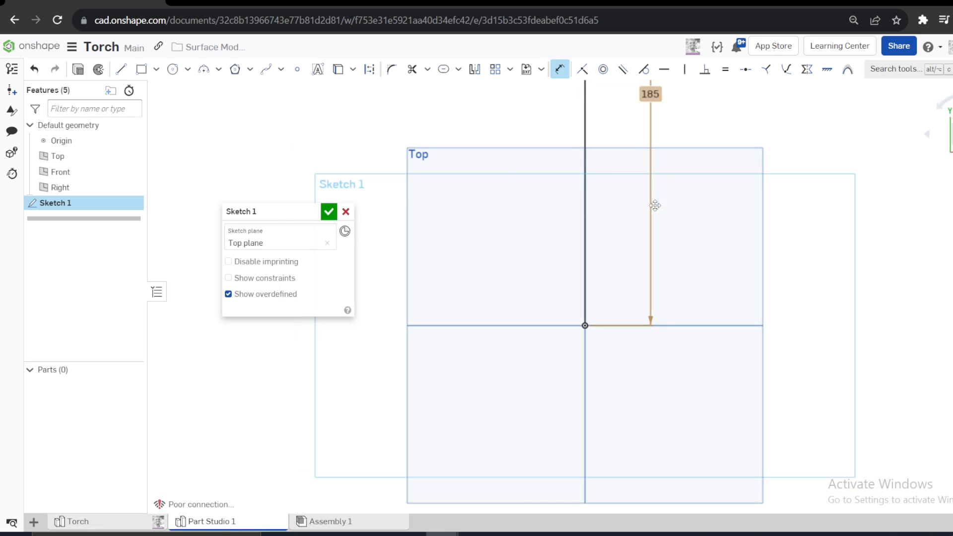
# - Sketch a horizontal line about 185 mm long just above the upper end of the vertical line
pyautogui.scroll(-2, 645, 219)
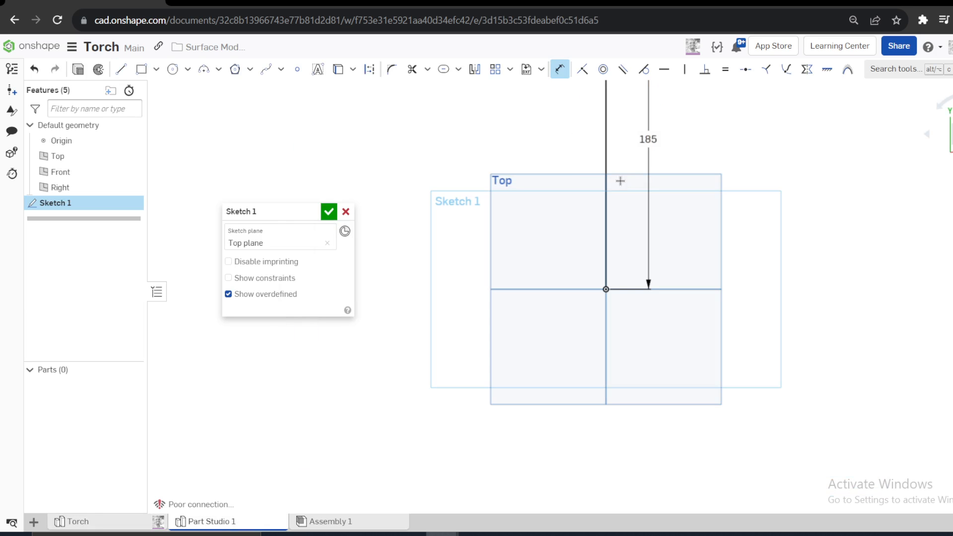
pyautogui.click(562, 74)
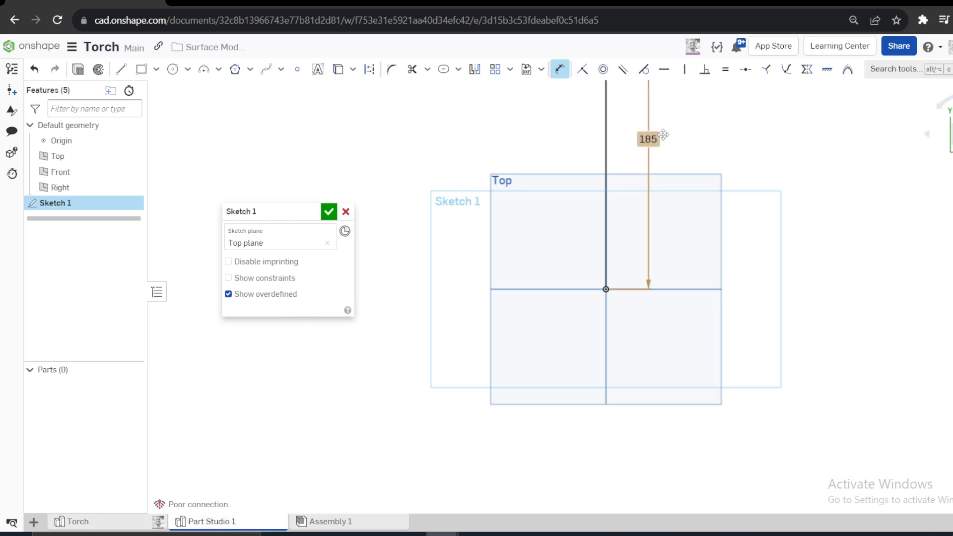
pyautogui.moveTo(720, 83); pyautogui.dragTo(714, 166, button='middle')
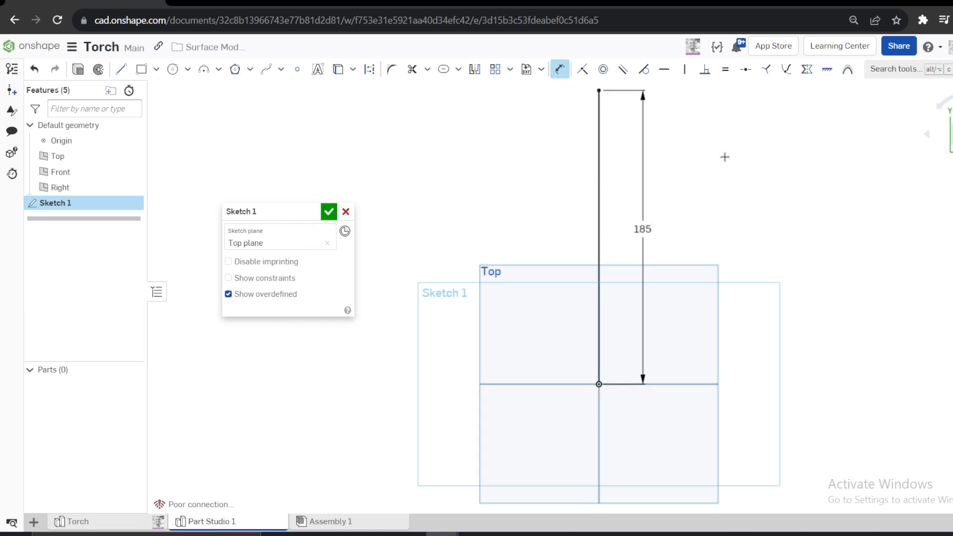
pyautogui.click(121, 69)
pyautogui.scroll(-3, 422, 239)
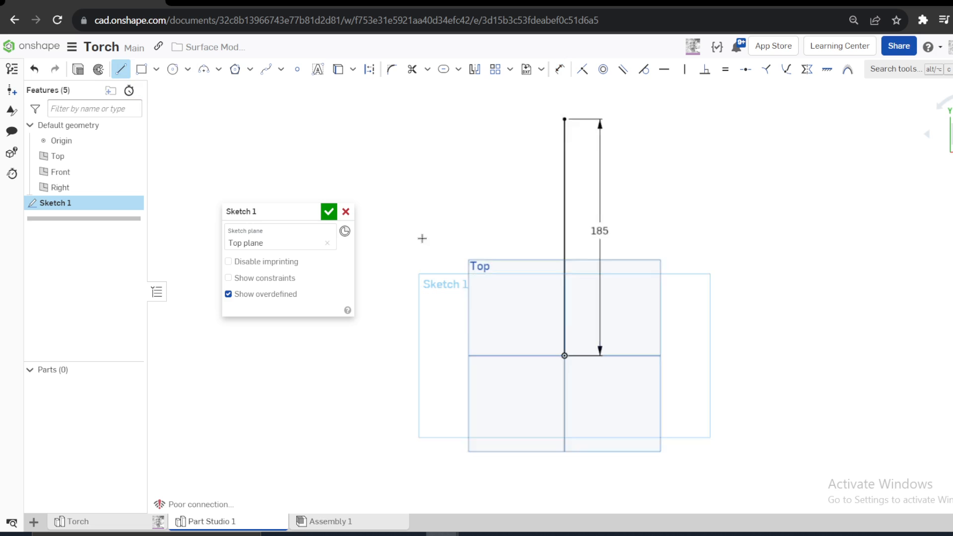
pyautogui.click(463, 119)
pyautogui.click(654, 119)
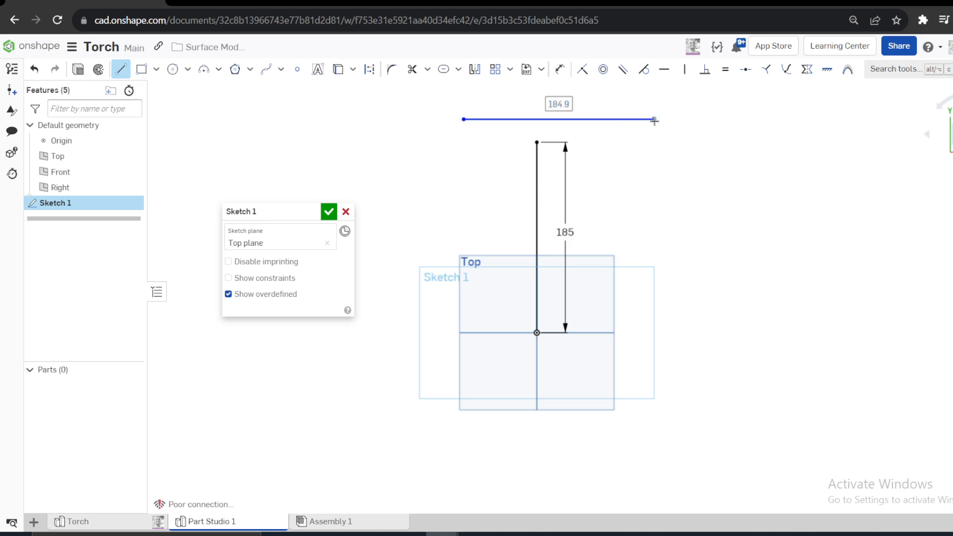
pyautogui.press('Escape')
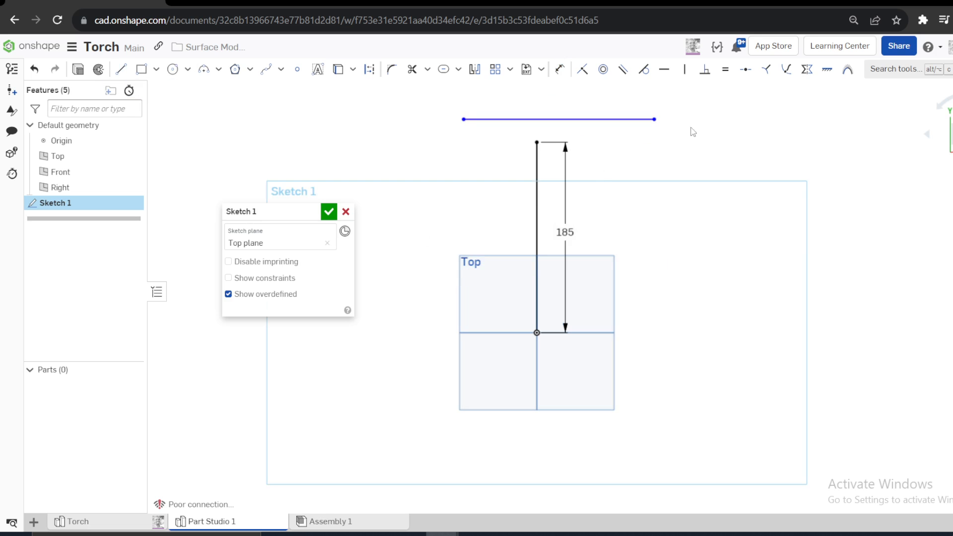
# - Constrain the upper horizontal line's midpoint to the top endpoint of the vertical line
pyautogui.click(745, 69)
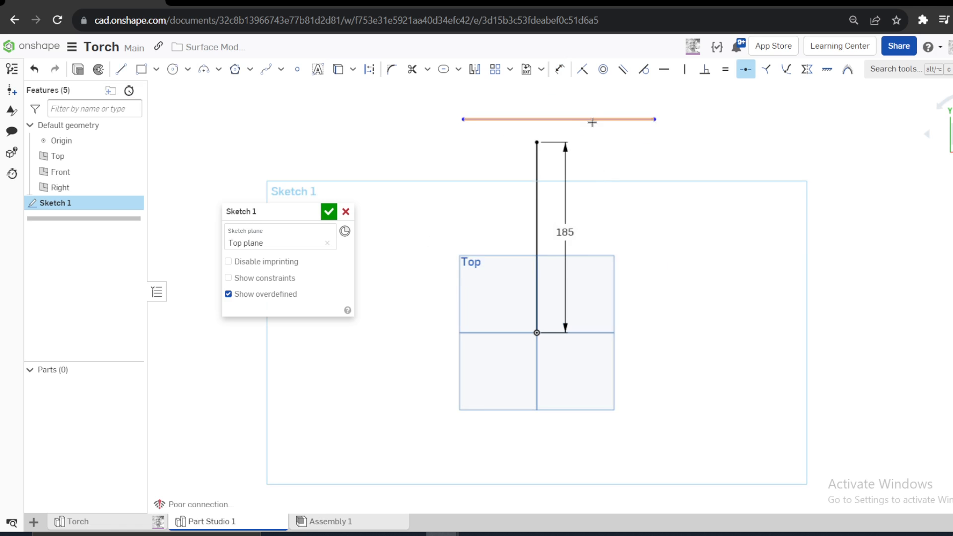
pyautogui.click(592, 120)
pyautogui.click(536, 142)
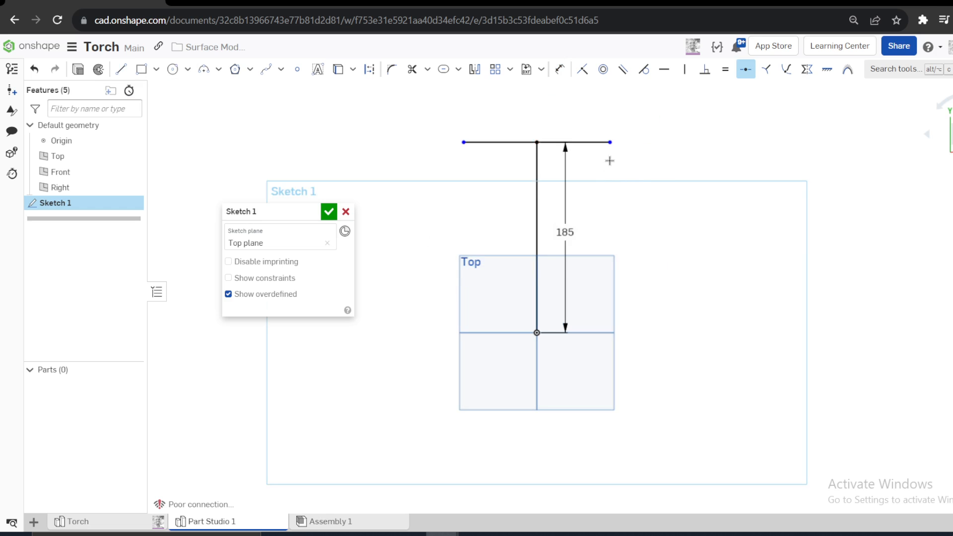
# - Sketch a second horizontal line below the origin
pyautogui.press('l')
pyautogui.click(481, 449)
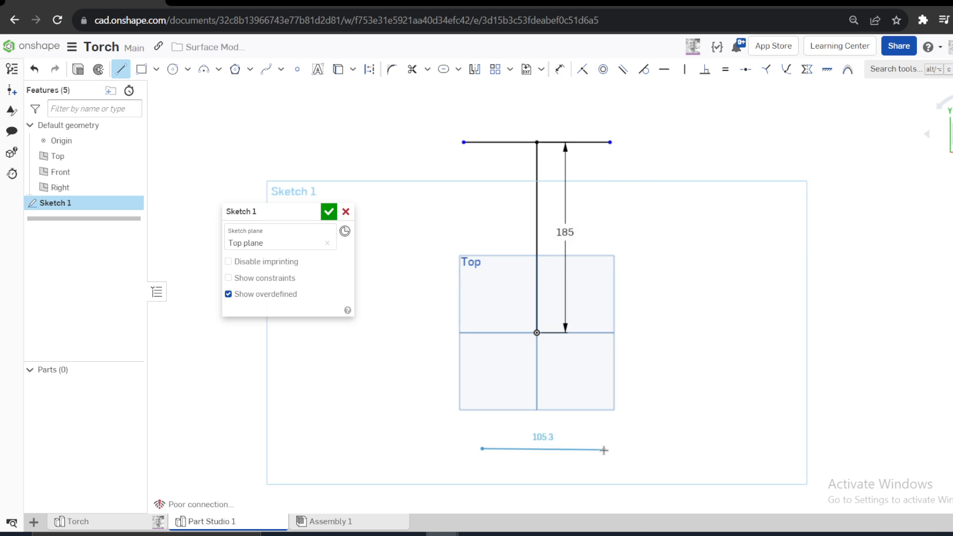
pyautogui.click(603, 449)
pyautogui.press('Escape')
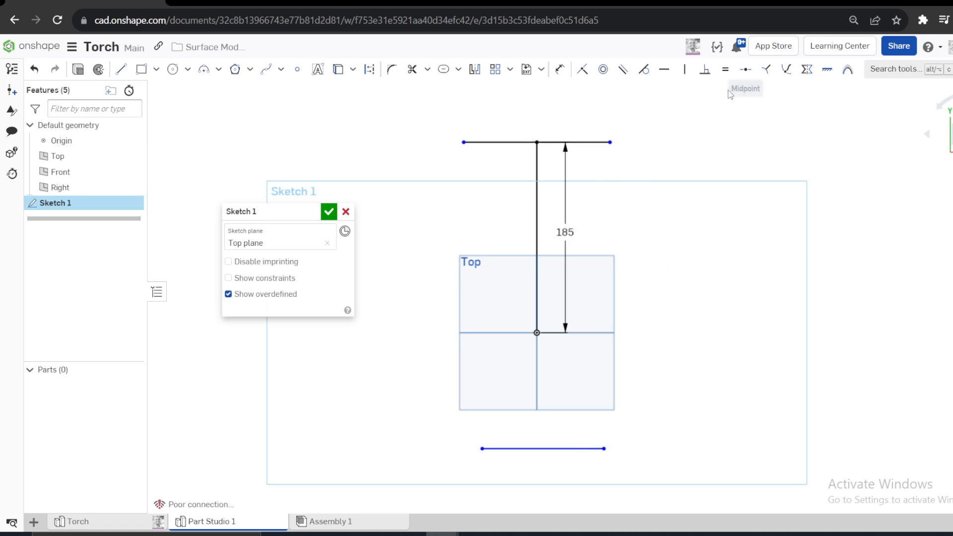
# - Constrain the lower horizontal line's midpoint to the origin
pyautogui.click(746, 69)
pyautogui.click(562, 449)
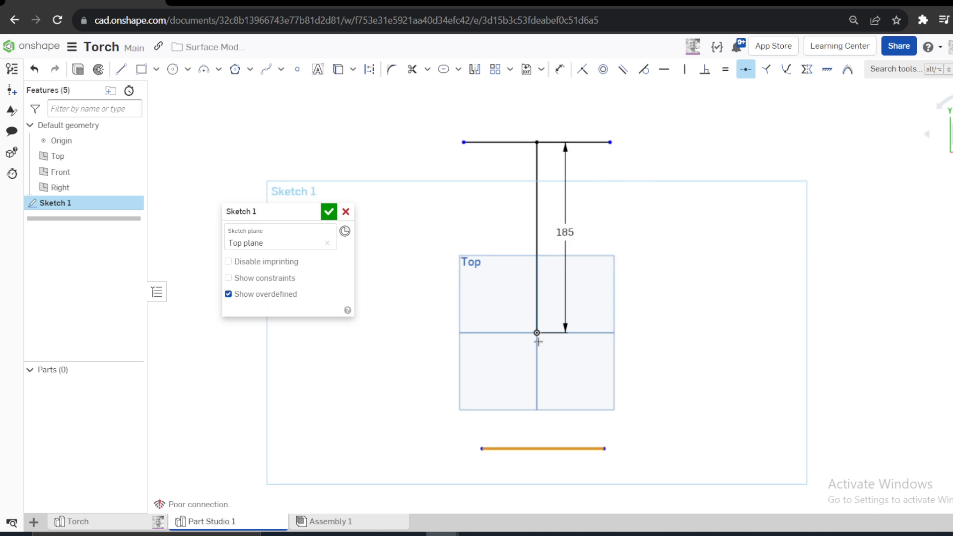
pyautogui.click(536, 332)
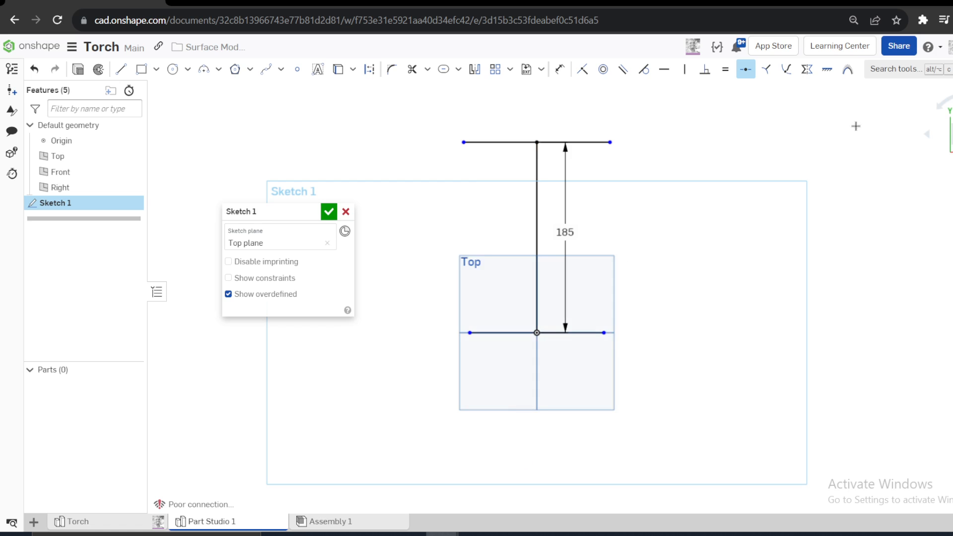
# - Look up the hide/show planes command in the keyboard shortcuts reference, and hide the default planes
pyautogui.click(940, 49)
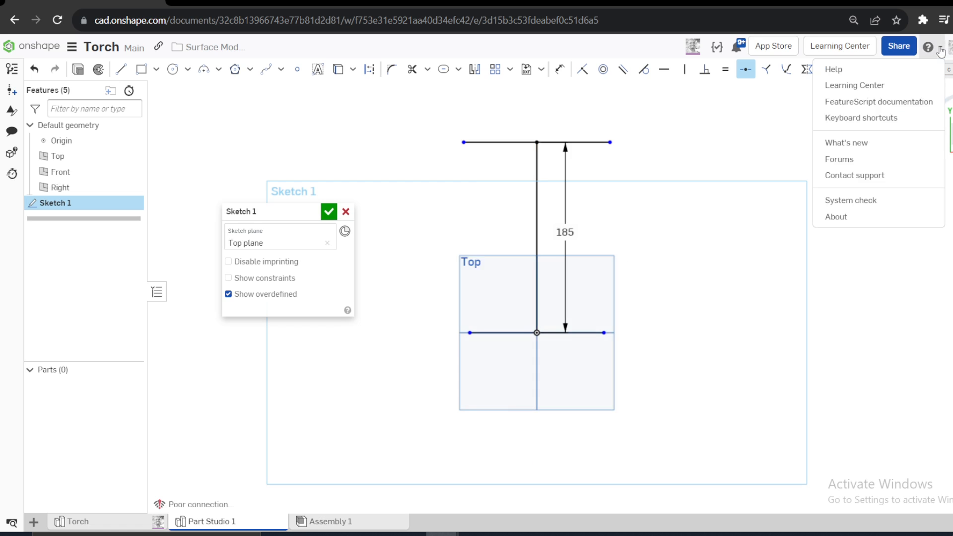
pyautogui.click(846, 119)
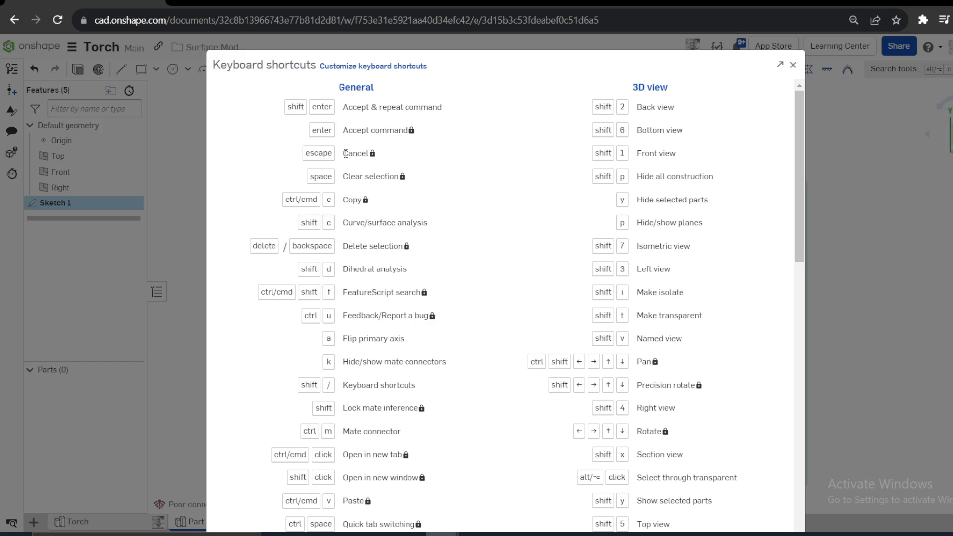
pyautogui.scroll(-5, 336, 309)
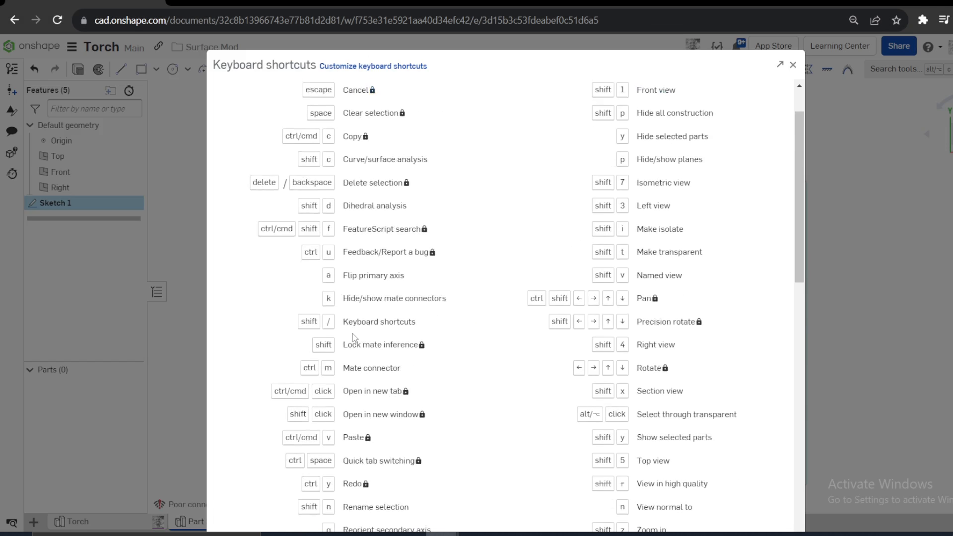
pyautogui.scroll(-4, 330, 403)
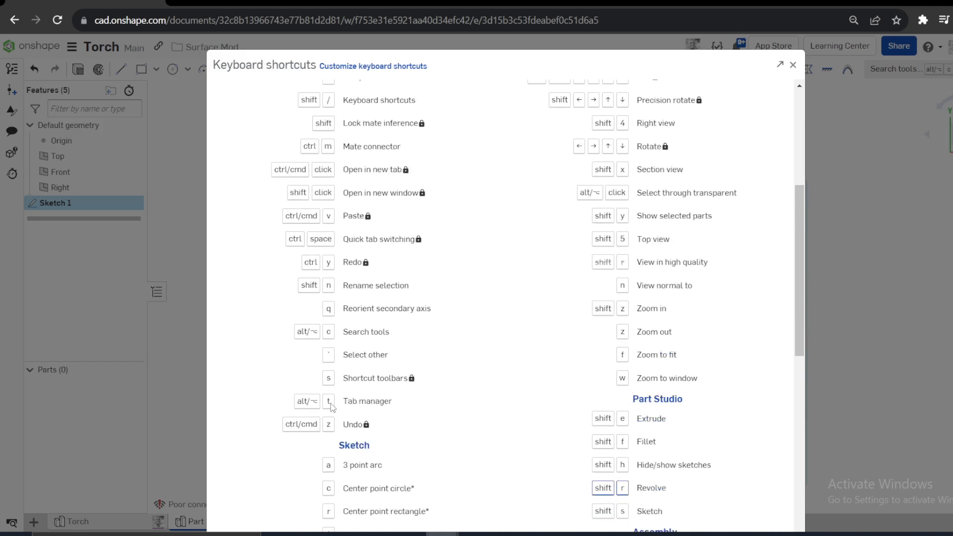
pyautogui.scroll(-2, 330, 377)
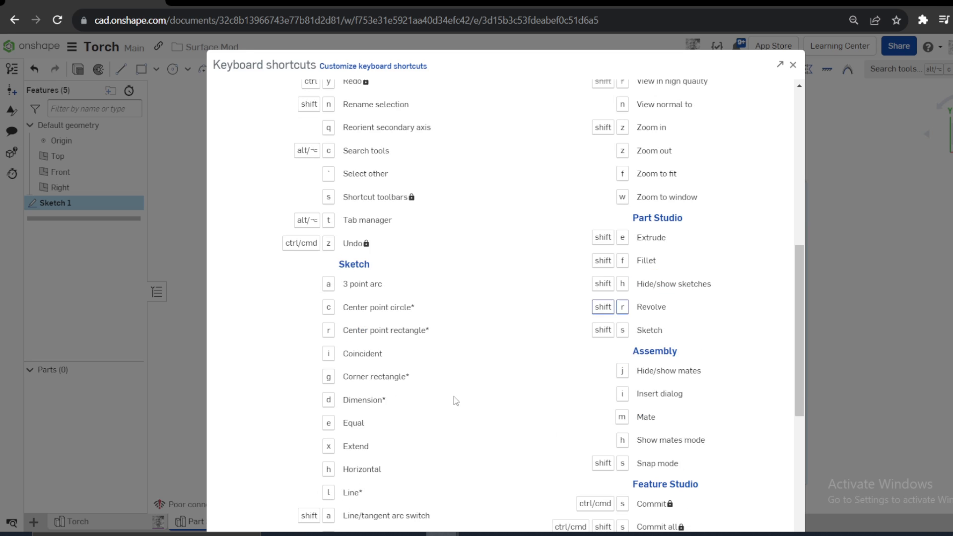
pyautogui.scroll(-10, 454, 396)
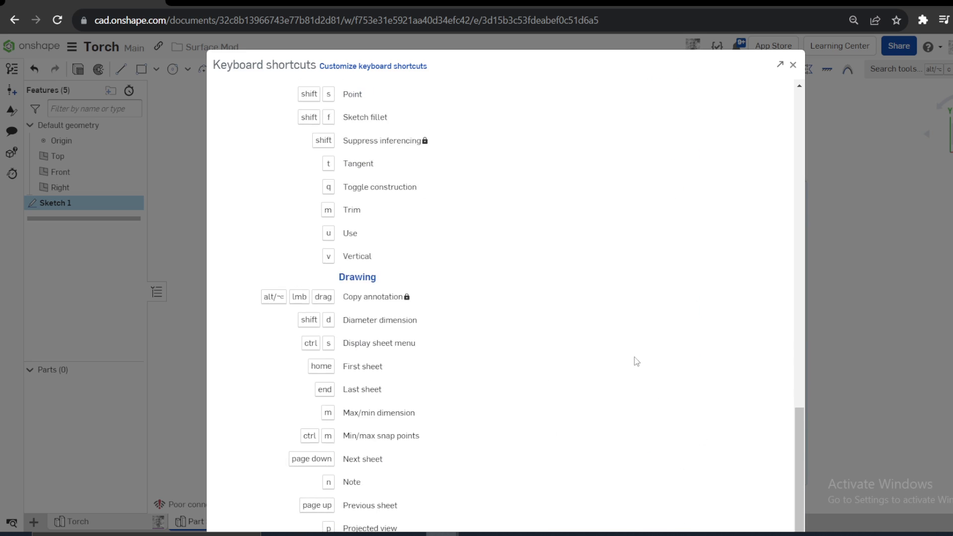
pyautogui.scroll(15, 636, 361)
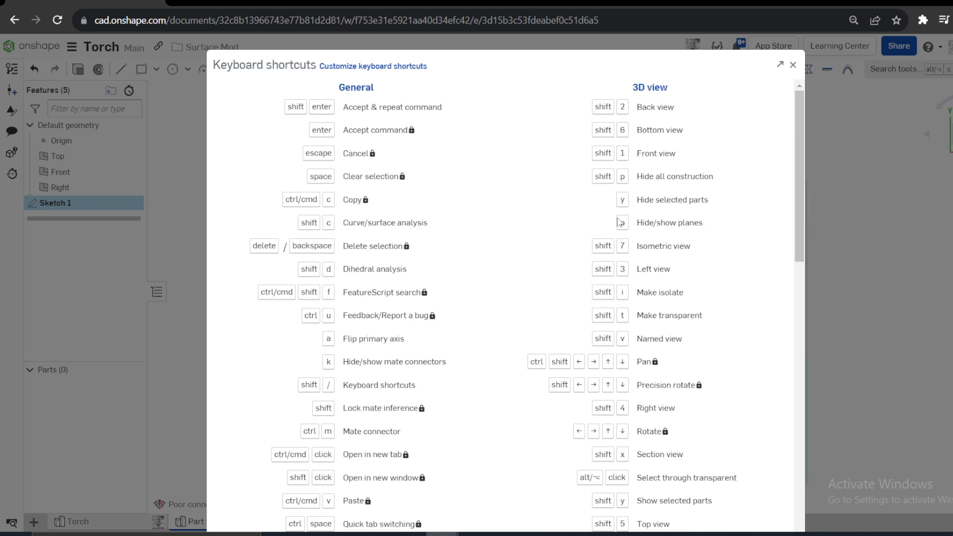
pyautogui.moveTo(624, 229); pyautogui.dragTo(711, 225)
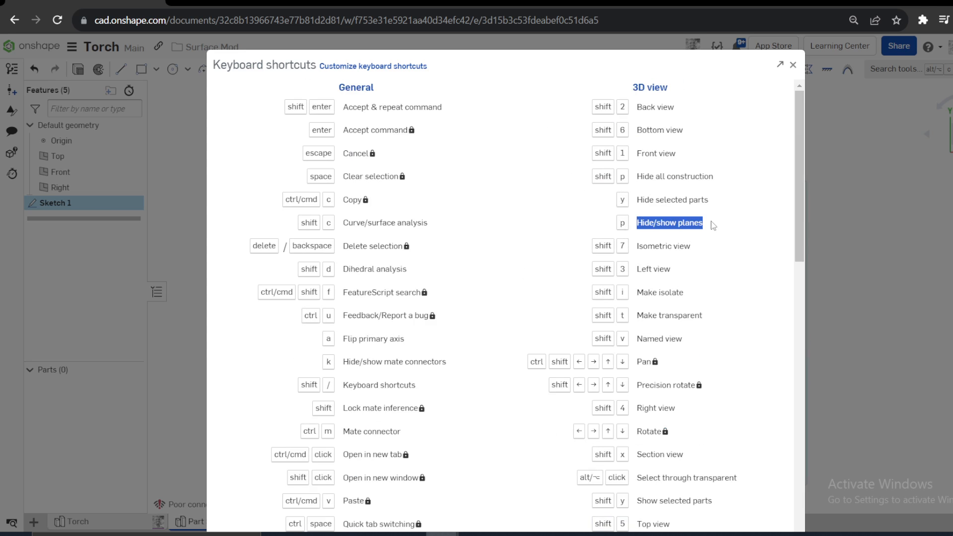
pyautogui.click(615, 223)
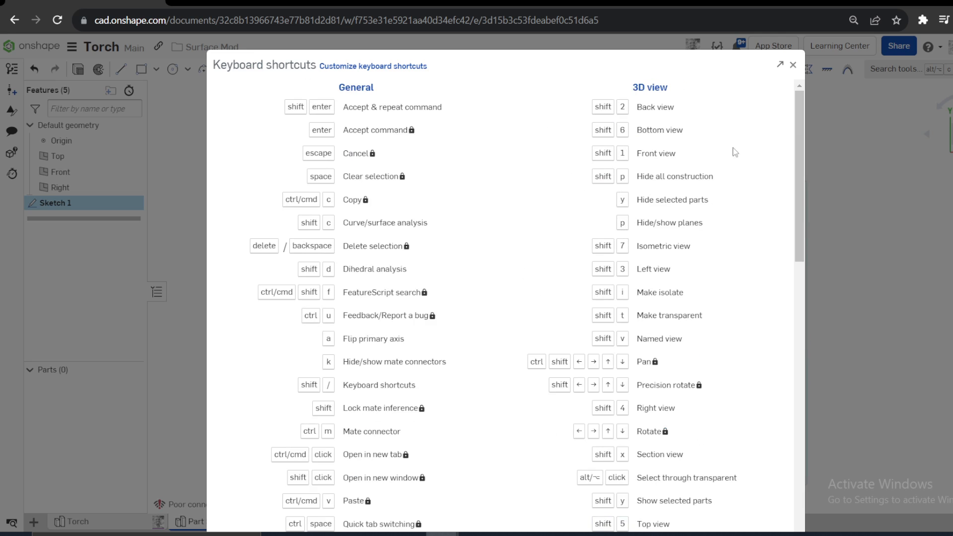
pyautogui.click(793, 66)
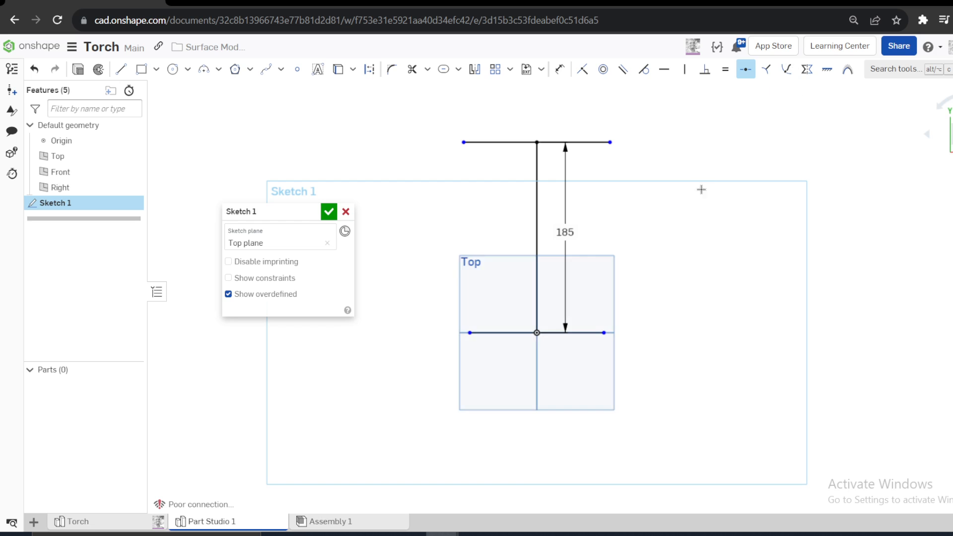
pyautogui.press('p')
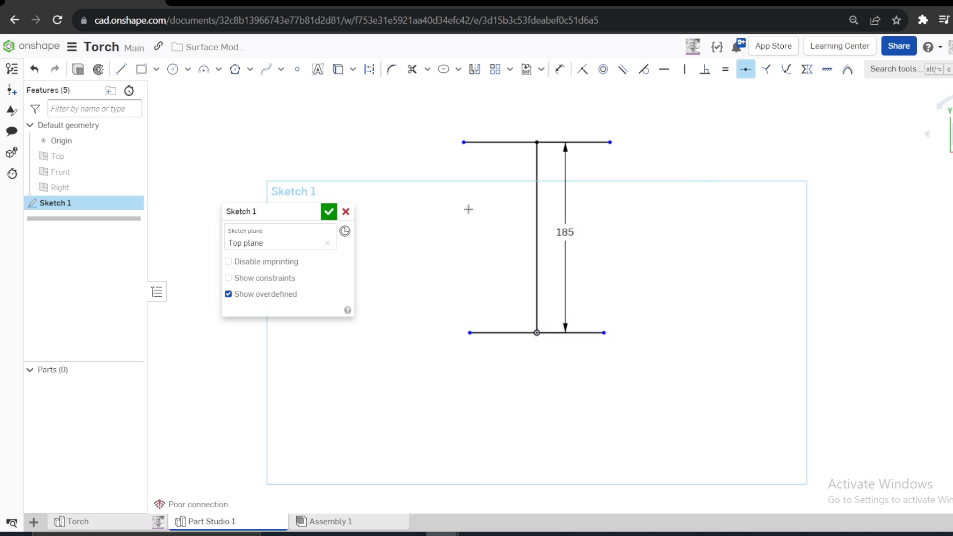
# - Convert the lower horizontal line through the origin to construction geometry
pyautogui.press('Escape')
pyautogui.click(590, 332)
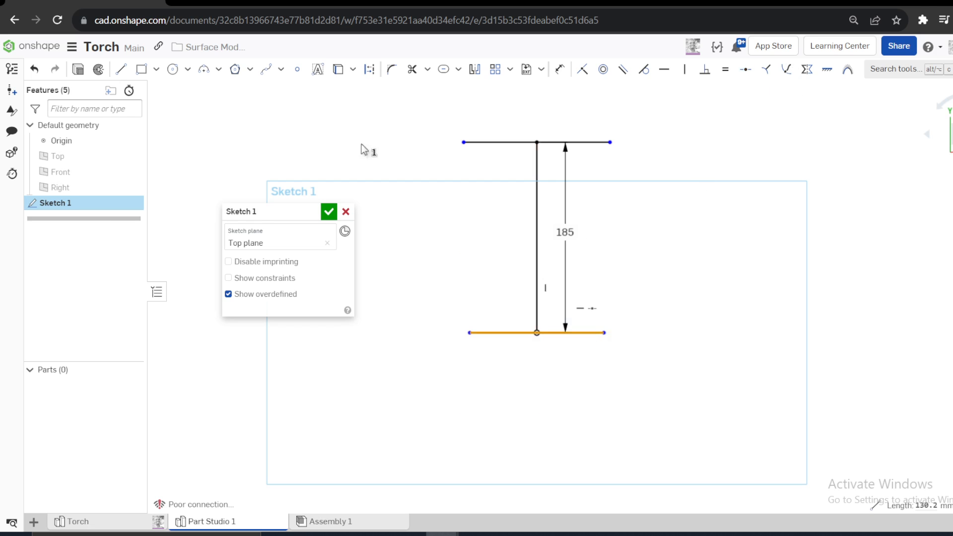
pyautogui.click(371, 75)
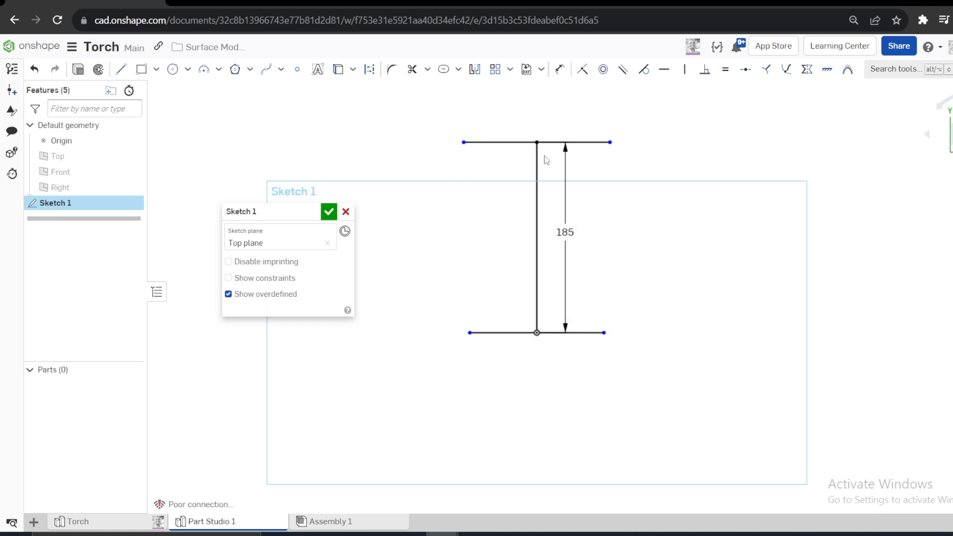
pyautogui.click(369, 73)
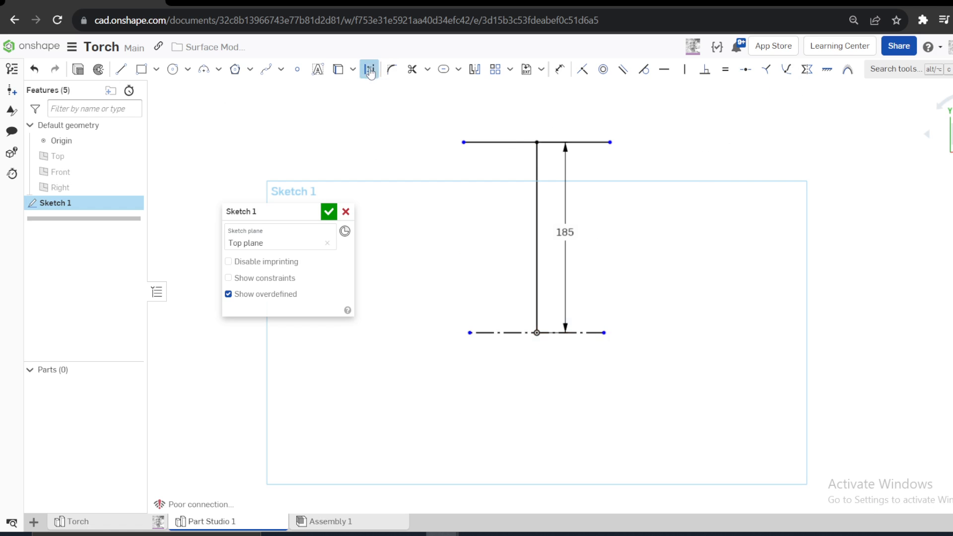
# - Convert the vertical center line of the sketch to construction geometry
pyautogui.click(494, 142)
pyautogui.click(535, 171)
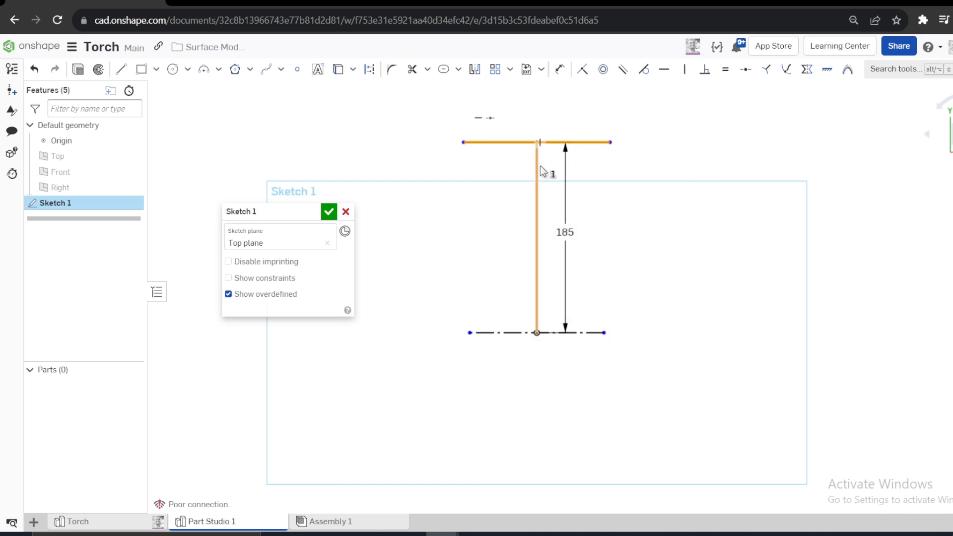
pyautogui.click(731, 157)
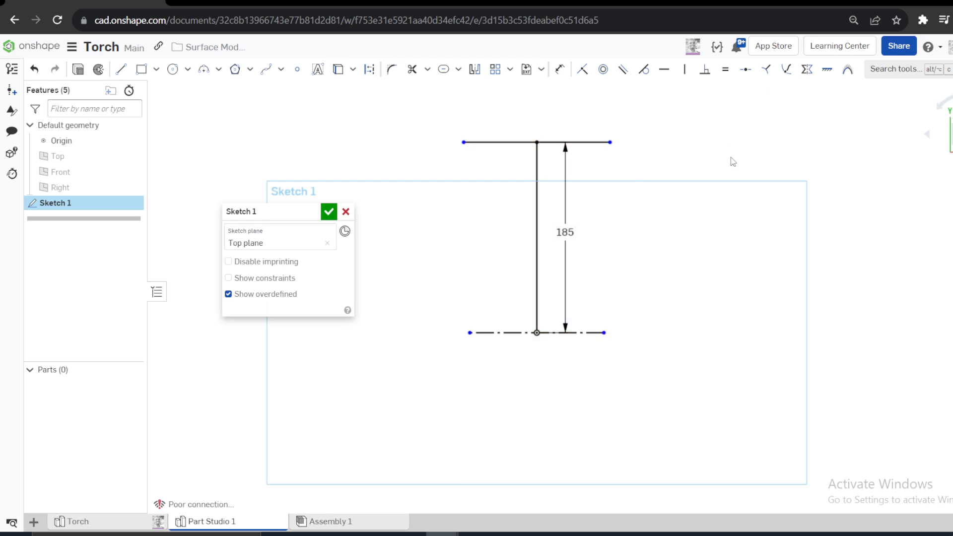
pyautogui.click(370, 70)
pyautogui.click(498, 142)
pyautogui.click(537, 171)
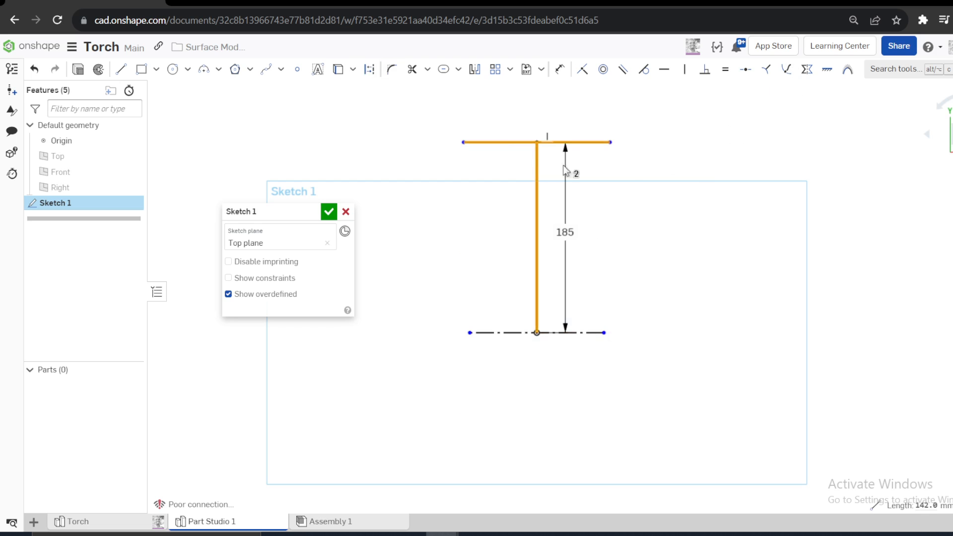
pyautogui.click(708, 157)
pyautogui.click(536, 188)
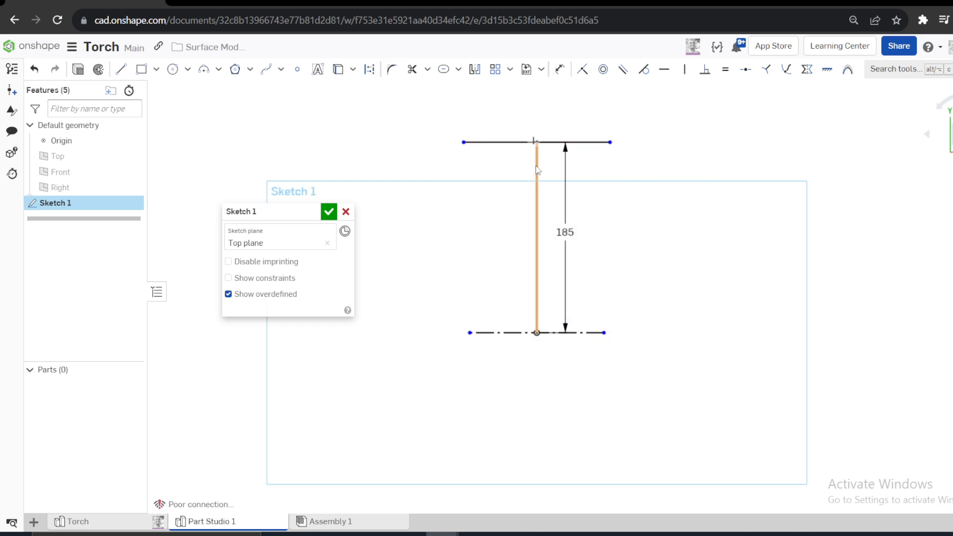
pyautogui.click(369, 69)
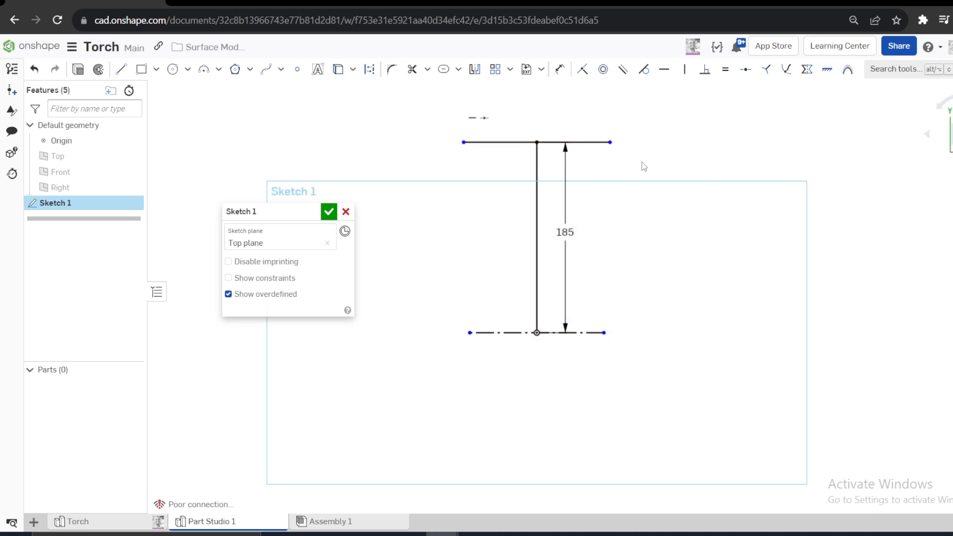
# - Convert the upper horizontal line to construction geometry
pyautogui.scroll(3, 642, 162)
pyautogui.click(411, 125)
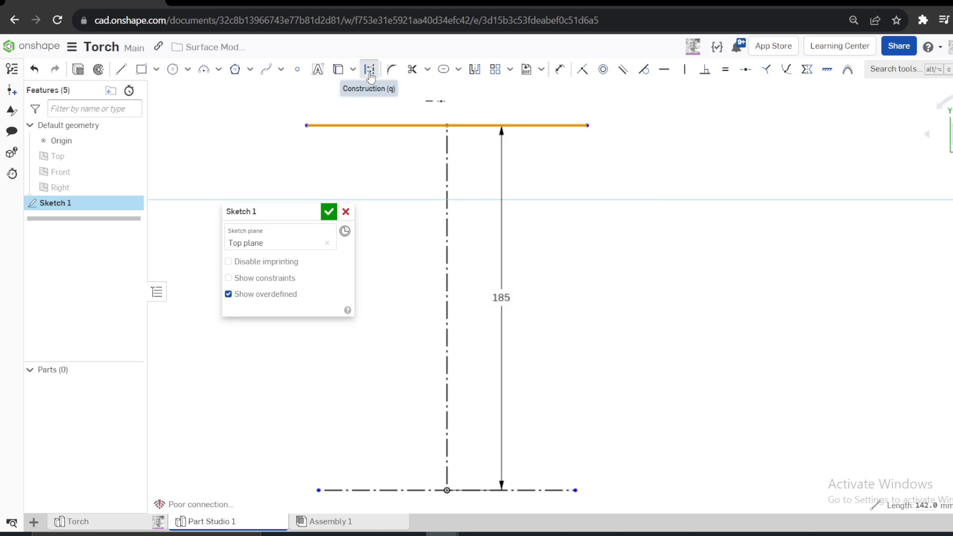
pyautogui.click(370, 69)
pyautogui.scroll(-3, 661, 207)
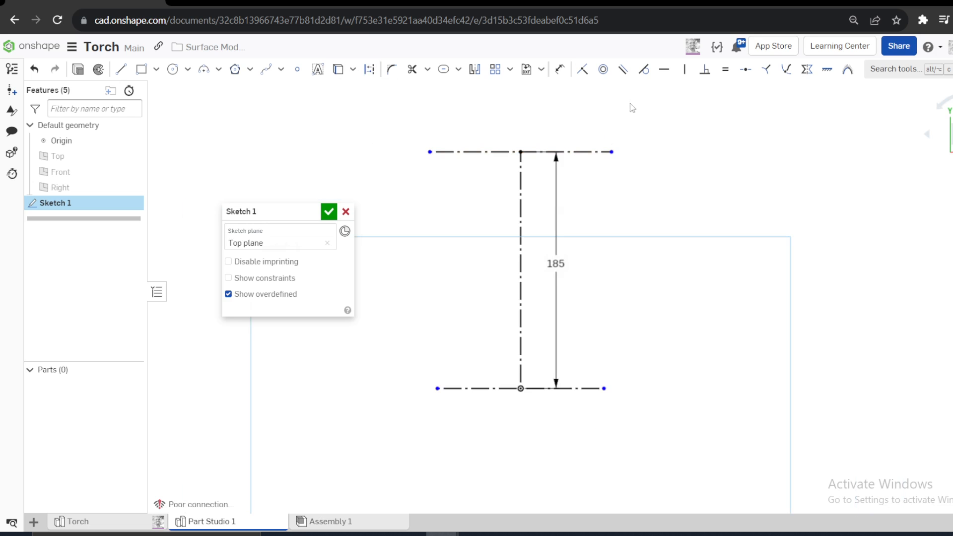
# - Dimension the upper horizontal construction line to a length of 30 mm
pyautogui.click(558, 70)
pyautogui.click(545, 151)
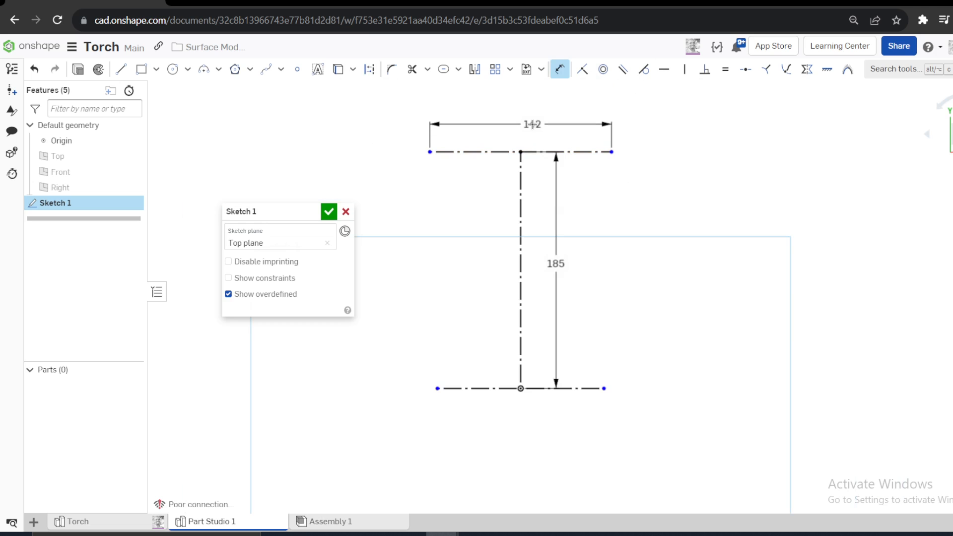
pyautogui.click(513, 123)
pyautogui.write('3')
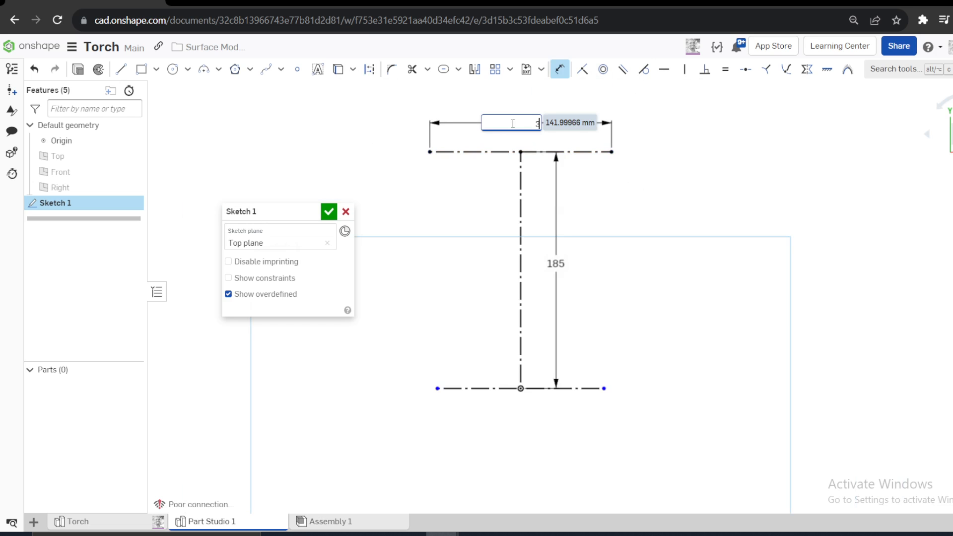
pyautogui.write('0')
pyautogui.press('Return')
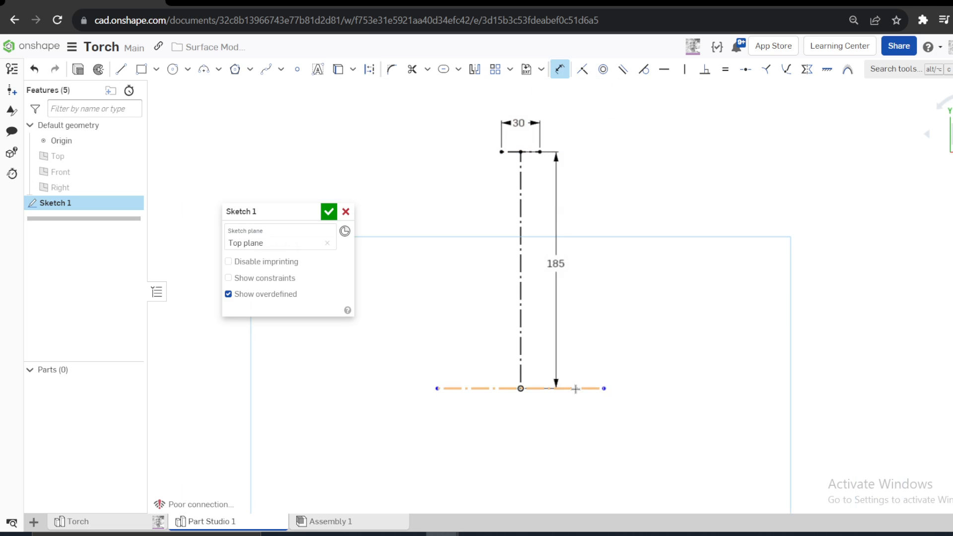
# - Dimension the lower horizontal construction line to a length of 55 mm
pyautogui.click(576, 388)
pyautogui.click(528, 422)
pyautogui.write('55')
pyautogui.press('Return')
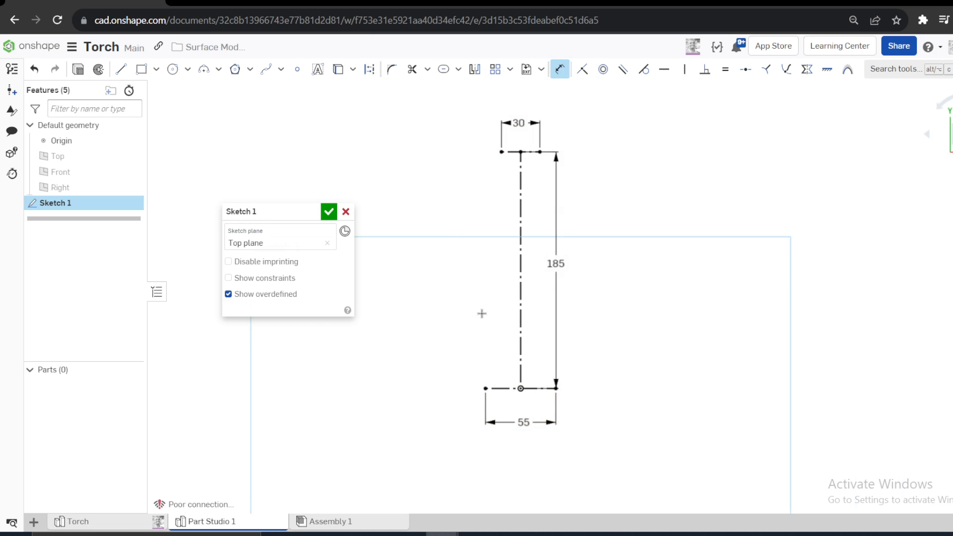
# - Sketch a horizontal line about 51 mm long running left from the vertical center line, between the upper and lower lines
pyautogui.press('l')
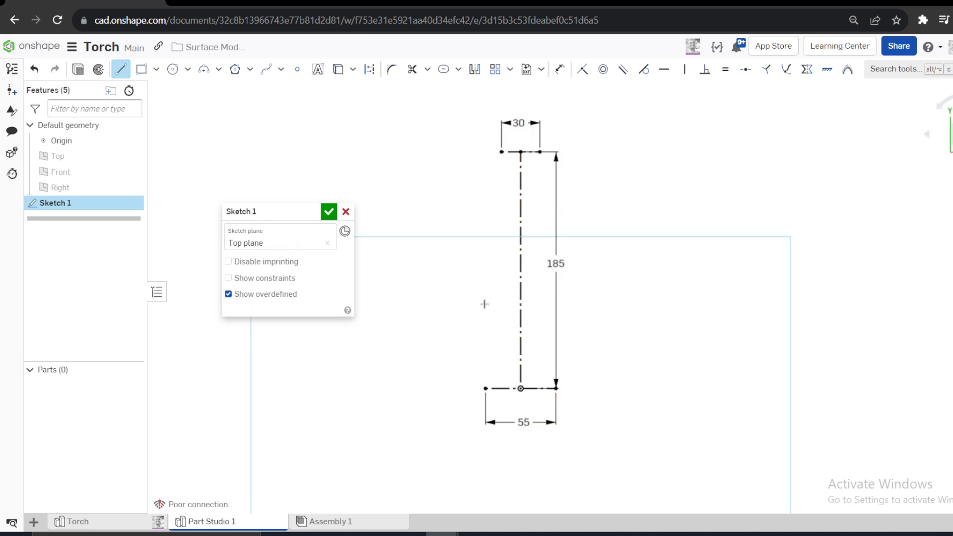
pyautogui.click(521, 305)
pyautogui.click(455, 305)
pyautogui.press('Escape')
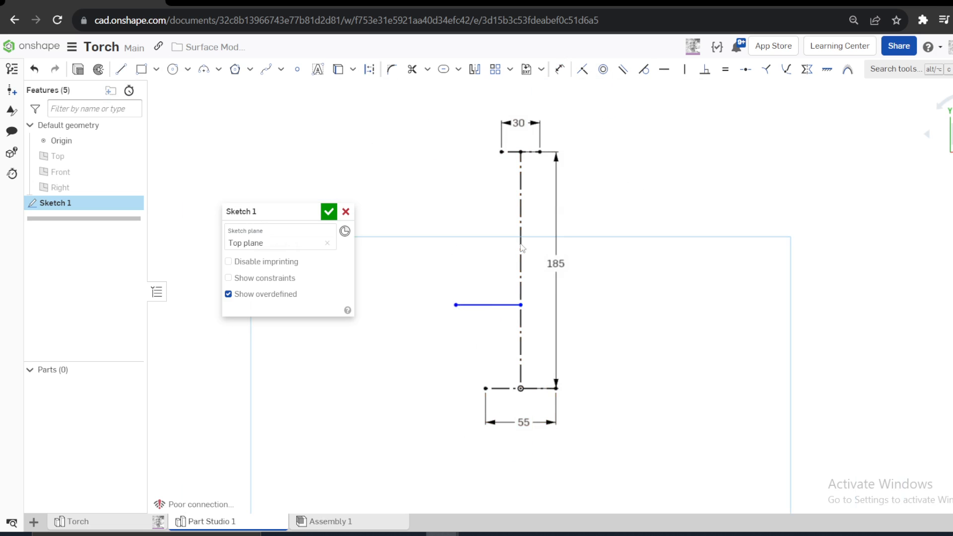
# - Dimension the new horizontal line's height above the origin to 50 mm
pyautogui.click(559, 69)
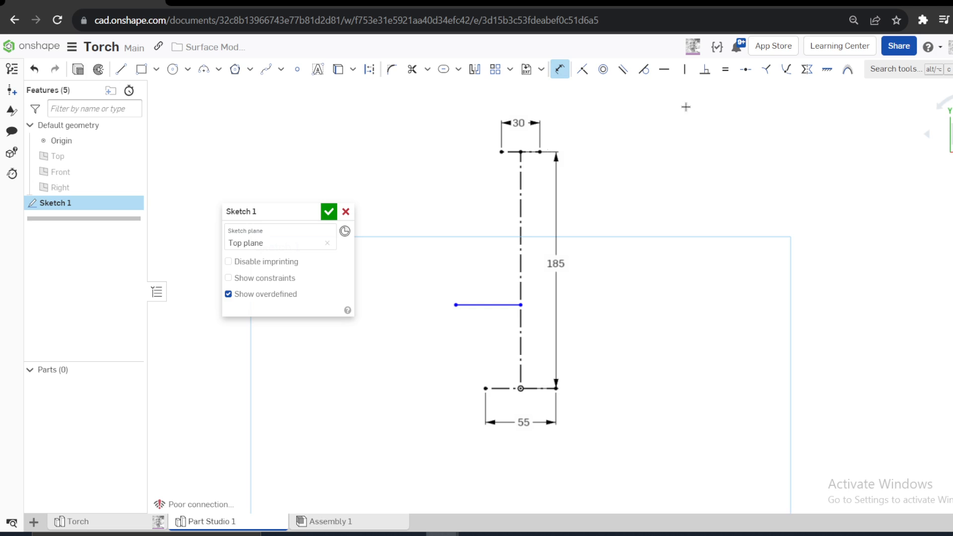
pyautogui.click(521, 305)
pyautogui.click(521, 388)
pyautogui.click(541, 348)
pyautogui.write('5')
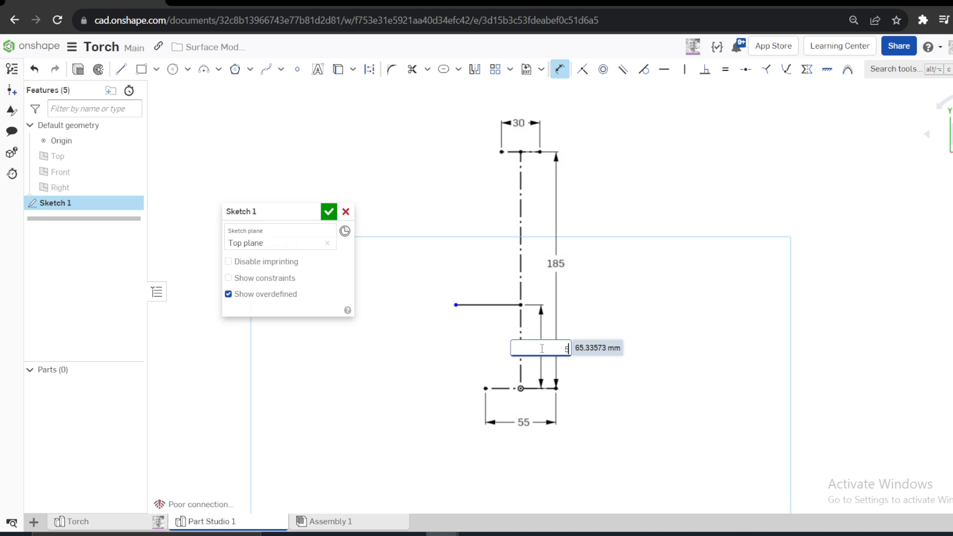
pyautogui.write('0')
pyautogui.press('Return')
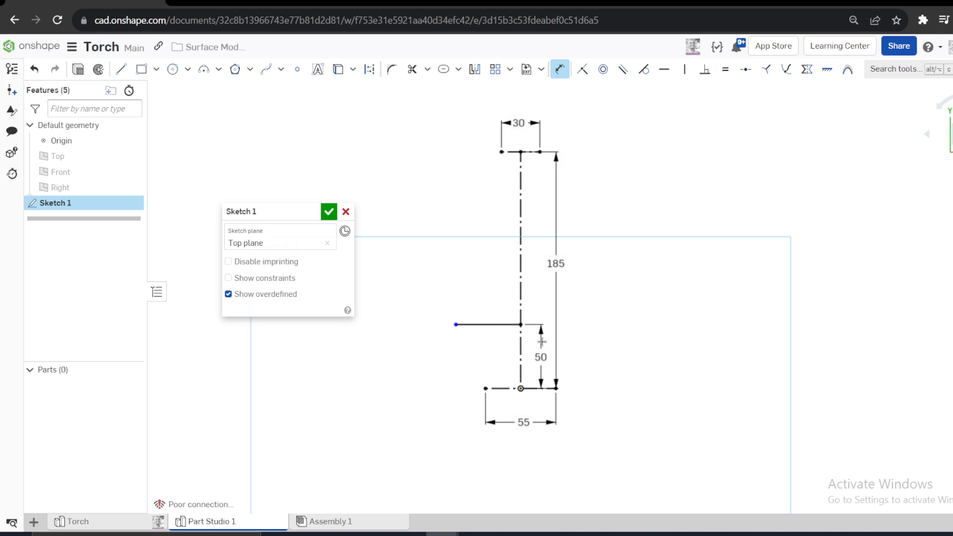
# - Dimension the intermediate horizontal line to a length of 23 mm and convert it to construction geometry
pyautogui.click(491, 325)
pyautogui.click(494, 339)
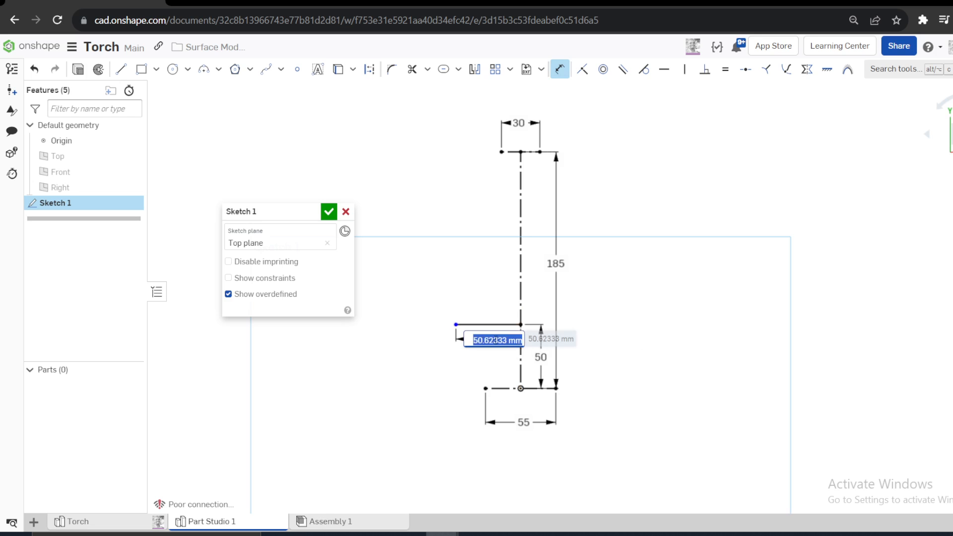
pyautogui.write('23')
pyautogui.scroll(2, 506, 332)
pyautogui.press('Return')
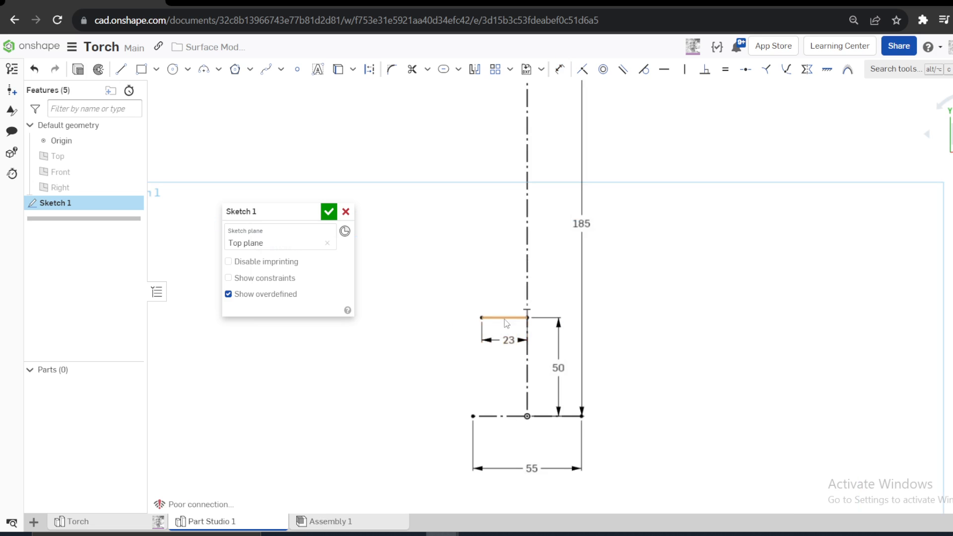
pyautogui.scroll(-3, 461, 250)
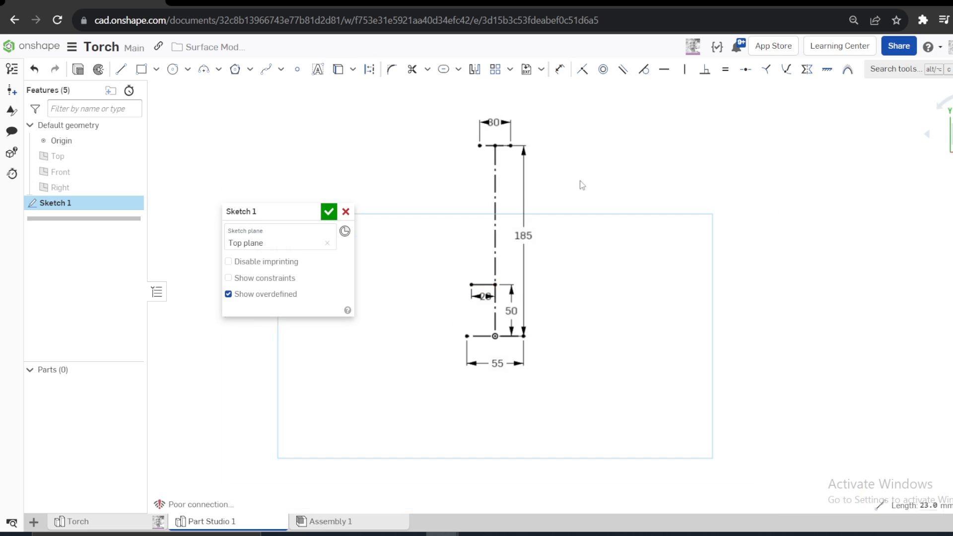
# - Draw a Bézier curve from the upper line's left end to the 23 mm line's left end, and pull its upper control point inwards
pyautogui.click(266, 69)
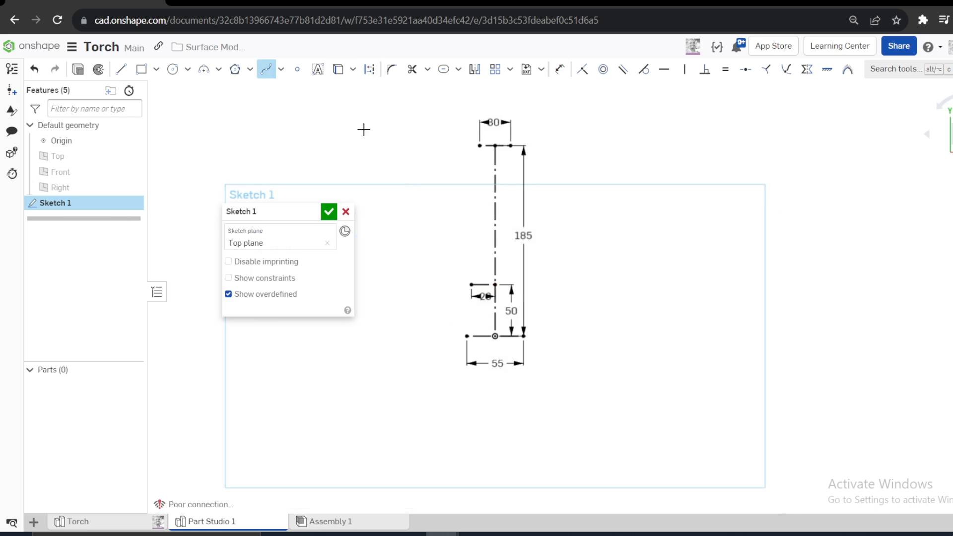
pyautogui.click(480, 145)
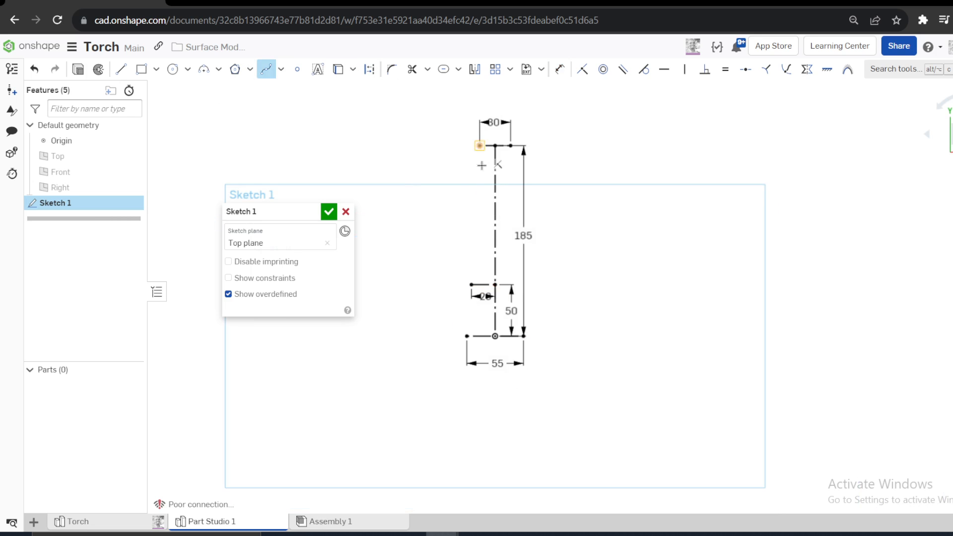
pyautogui.doubleClick(470, 284)
pyautogui.scroll(3, 440, 159)
pyautogui.press('Escape')
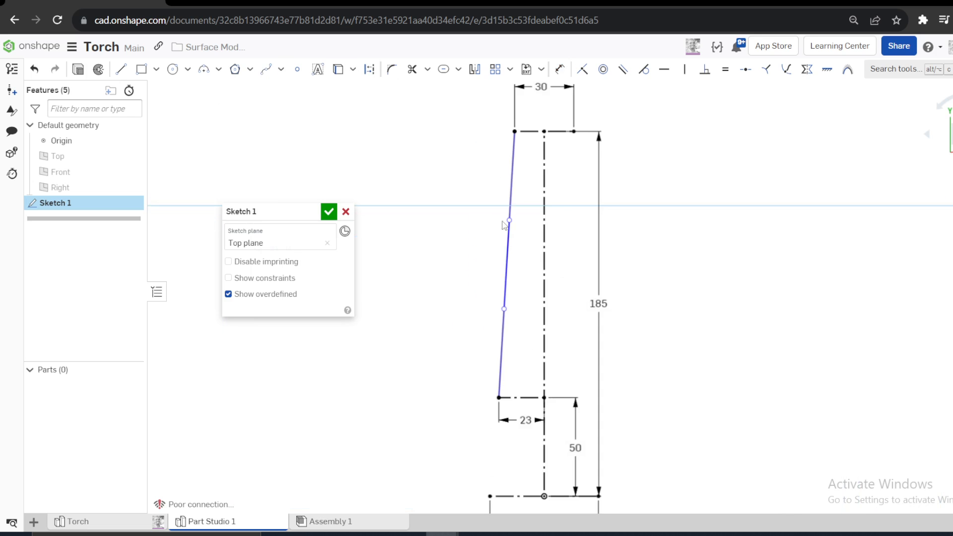
pyautogui.moveTo(509, 220); pyautogui.dragTo(522, 227)
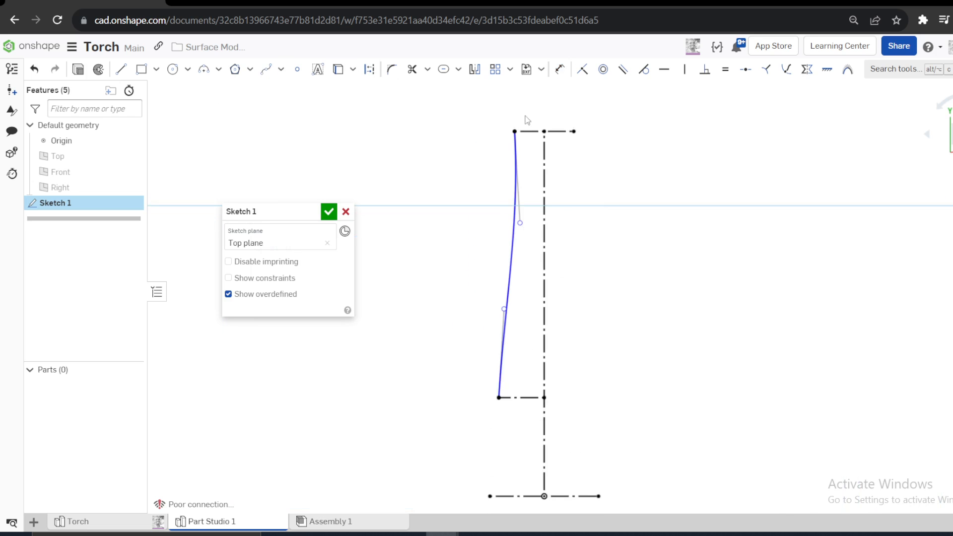
pyautogui.moveTo(527, 120); pyautogui.dragTo(527, 121)
# - Sketch a vertical construction line about 14 mm long upwards from the upper line's left end, and move the 30 mm dimension closer to its line
pyautogui.click(121, 69)
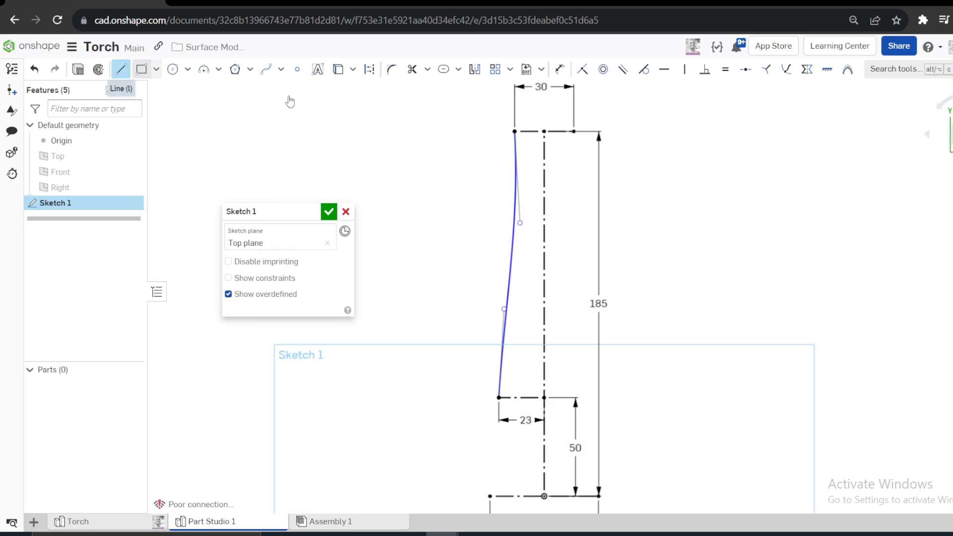
pyautogui.click(515, 131)
pyautogui.click(514, 103)
pyautogui.press('Escape')
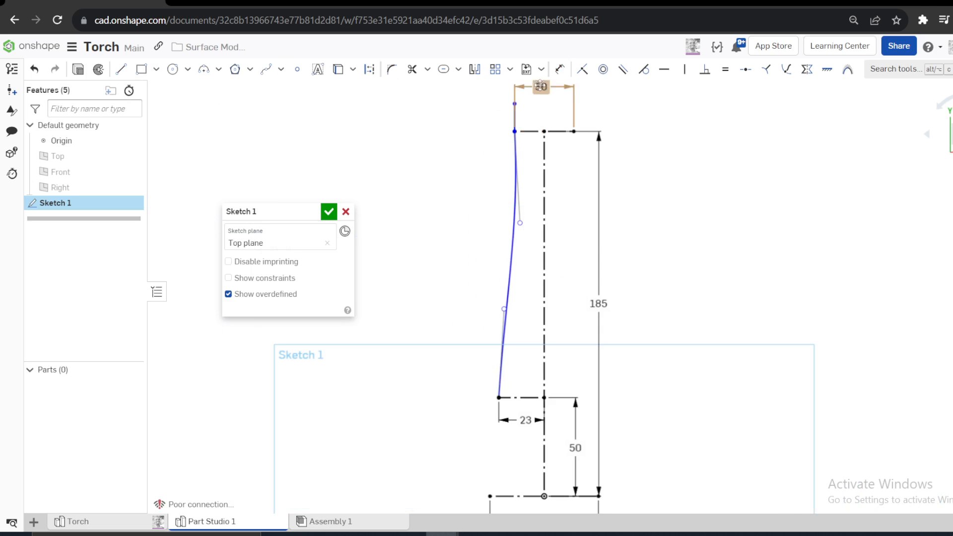
pyautogui.moveTo(540, 86); pyautogui.dragTo(545, 118)
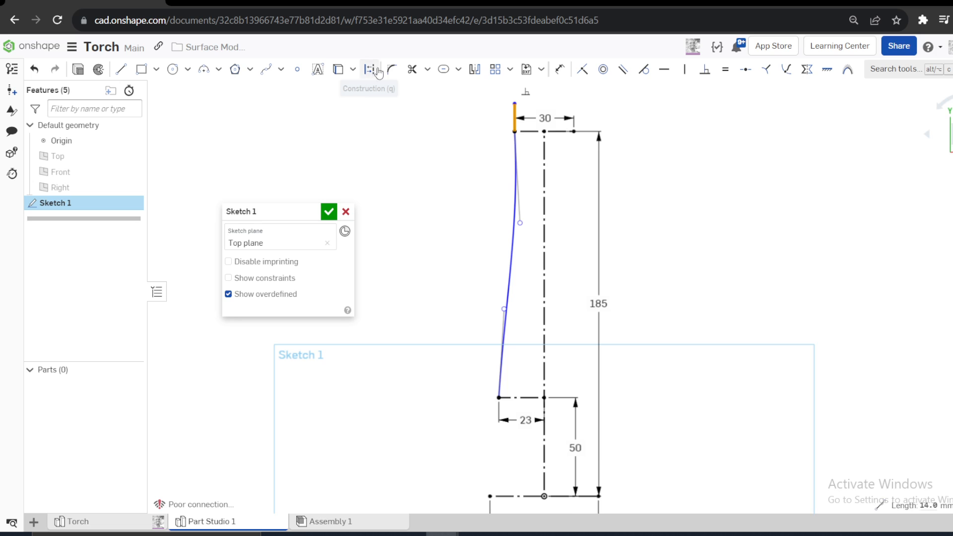
# - Make the Bézier curve tangent to the short vertical construction line at its upper end
pyautogui.scroll(2, 496, 137)
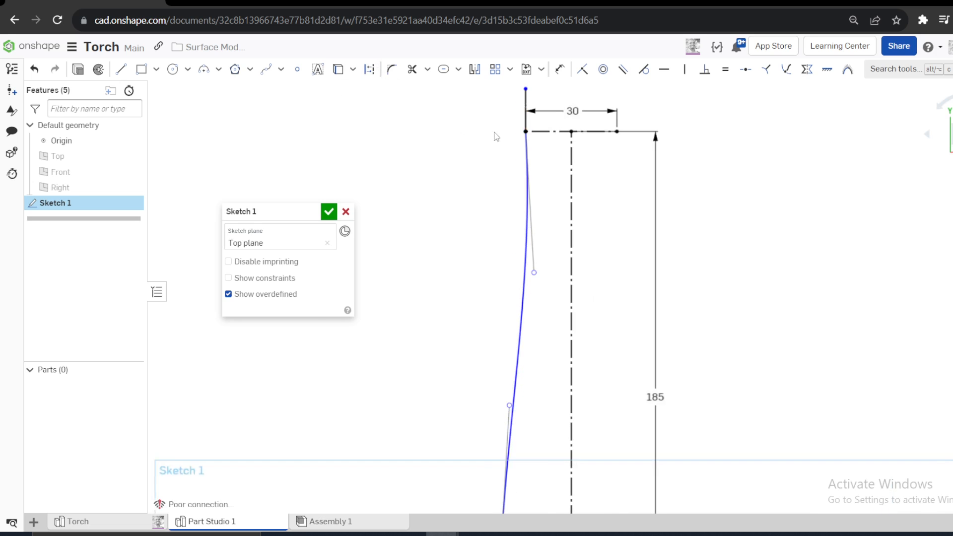
pyautogui.click(525, 256)
pyautogui.click(526, 99)
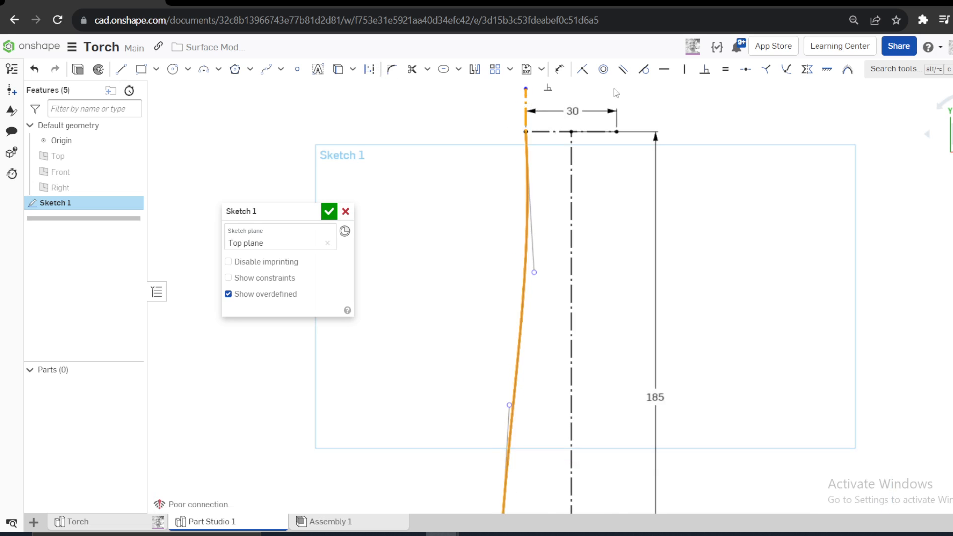
pyautogui.click(643, 69)
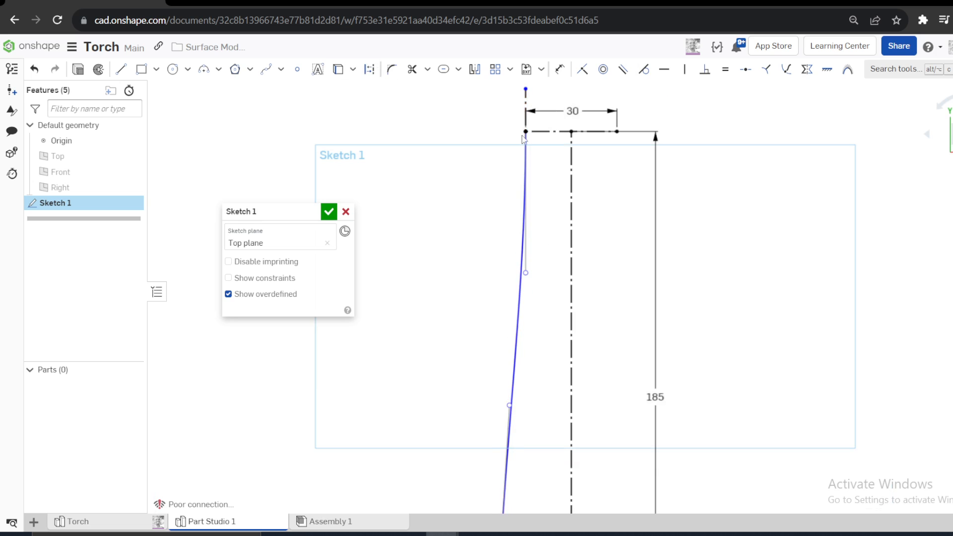
# - Dimension the Bézier curve's upper control handle to a length of 70 mm
pyautogui.click(560, 69)
pyautogui.click(525, 238)
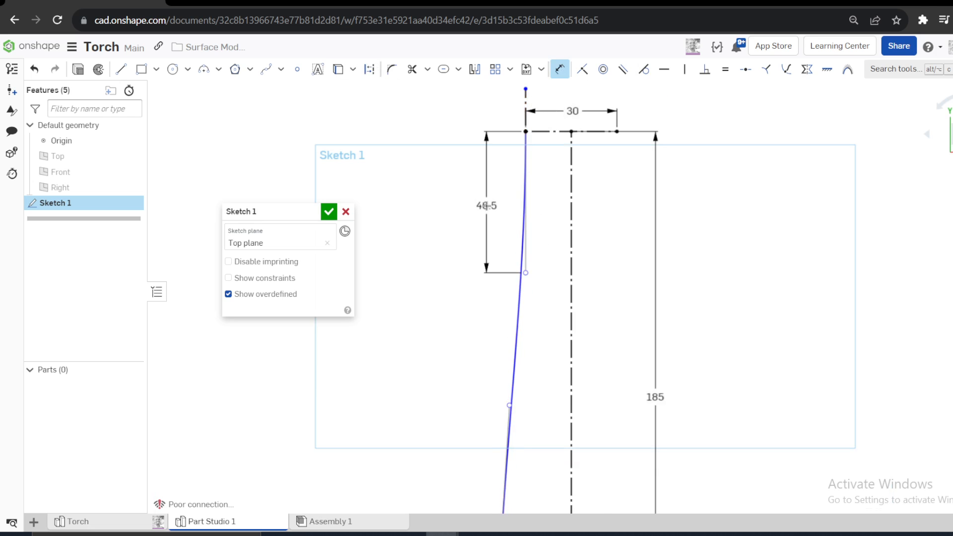
pyautogui.click(486, 205)
pyautogui.write('70')
pyautogui.press('Return')
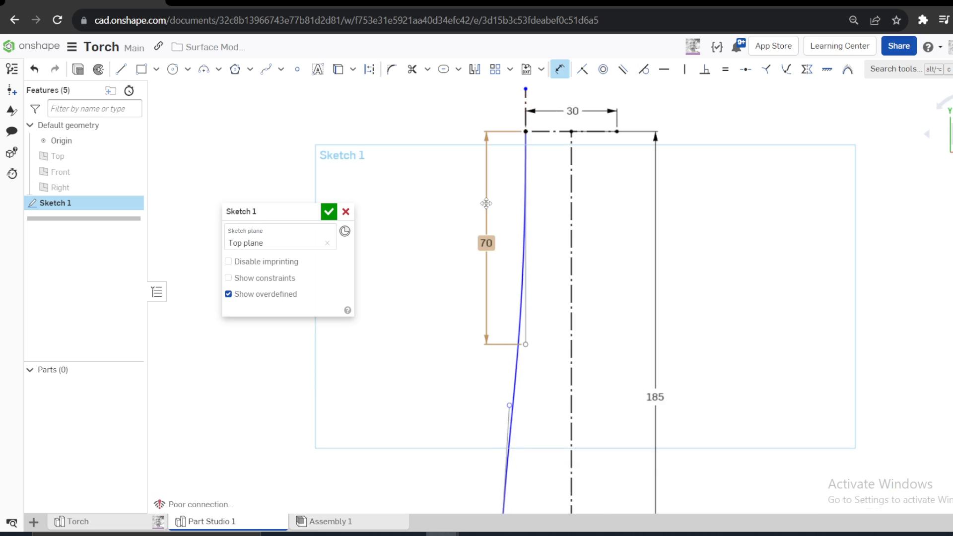
pyautogui.press('Escape')
pyautogui.click(527, 296)
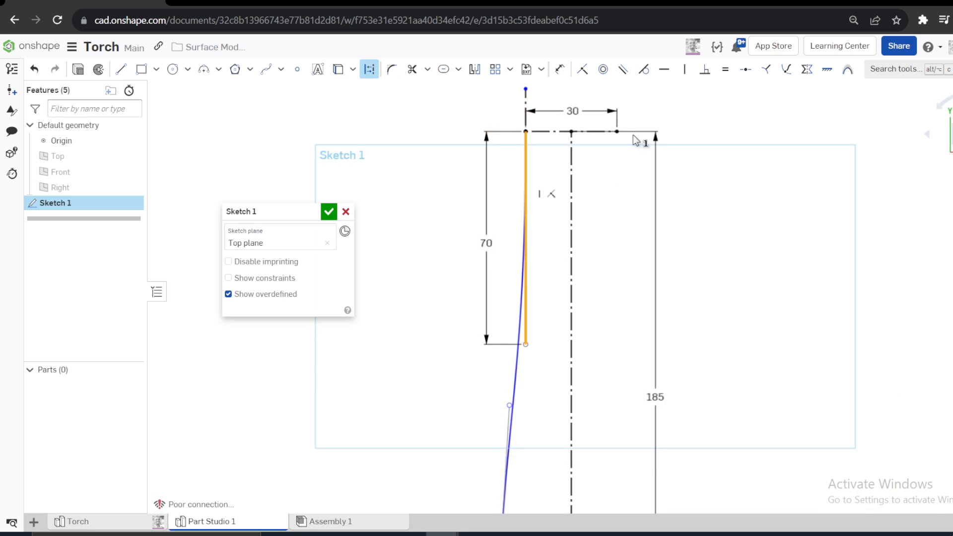
# - Constrain the Bézier curve's upper control handle to vertical, and pull the curve's lower control point inwards towards the centreline
pyautogui.click(684, 77)
pyautogui.scroll(-5, 636, 218)
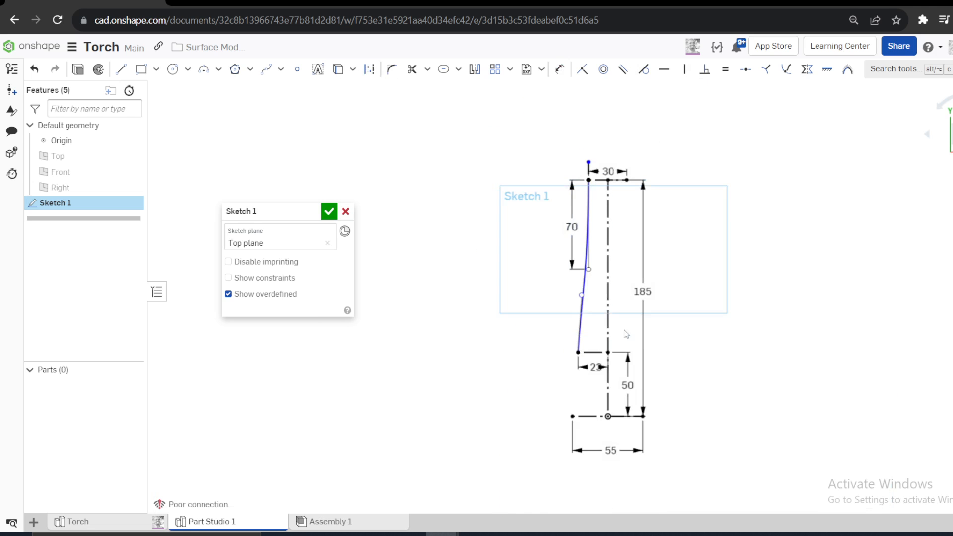
pyautogui.scroll(5, 570, 361)
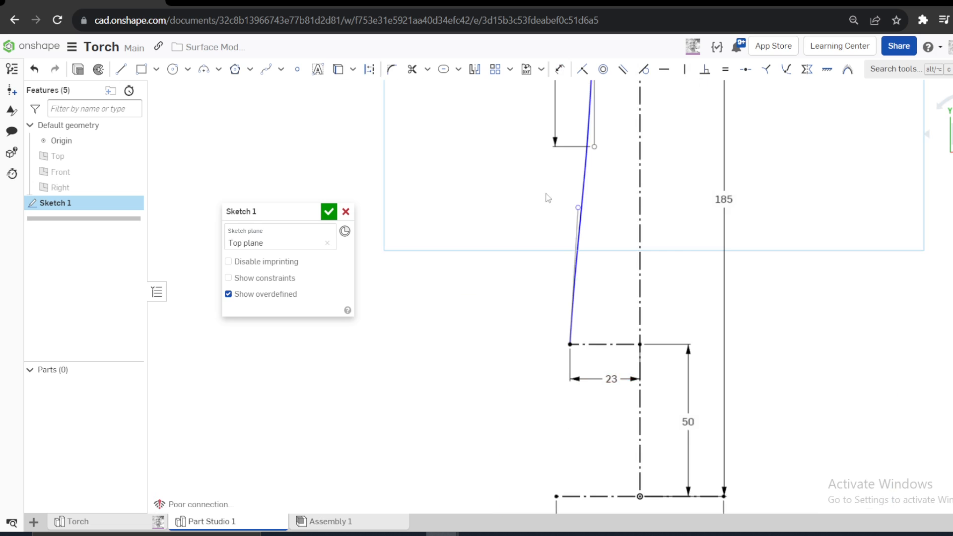
pyautogui.scroll(-1, 548, 197)
pyautogui.moveTo(572, 210); pyautogui.dragTo(586, 209)
pyautogui.scroll(-4, 586, 218)
pyautogui.scroll(5, 642, 124)
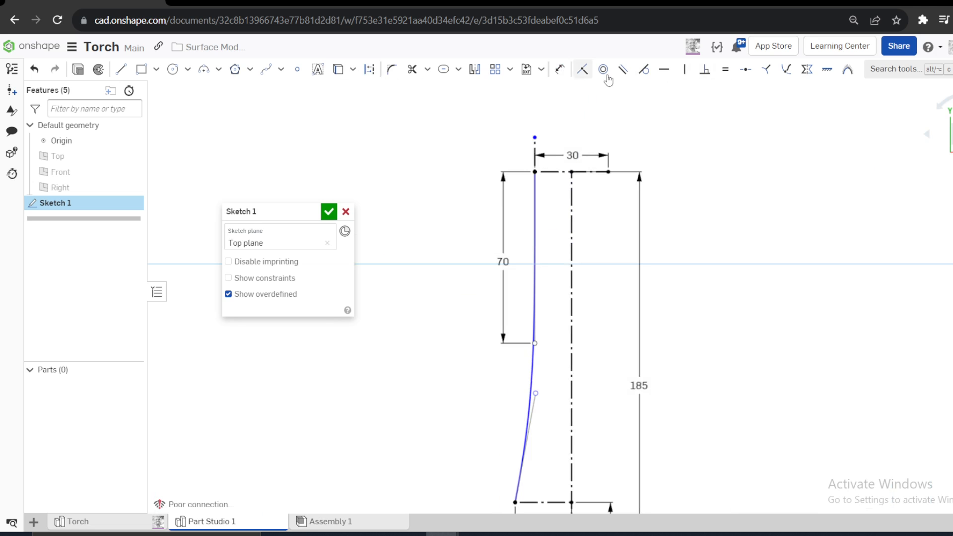
# - Dimension the angle between the short vertical construction line and the Bézier curve's lower control handle to 4.6°
pyautogui.click(559, 69)
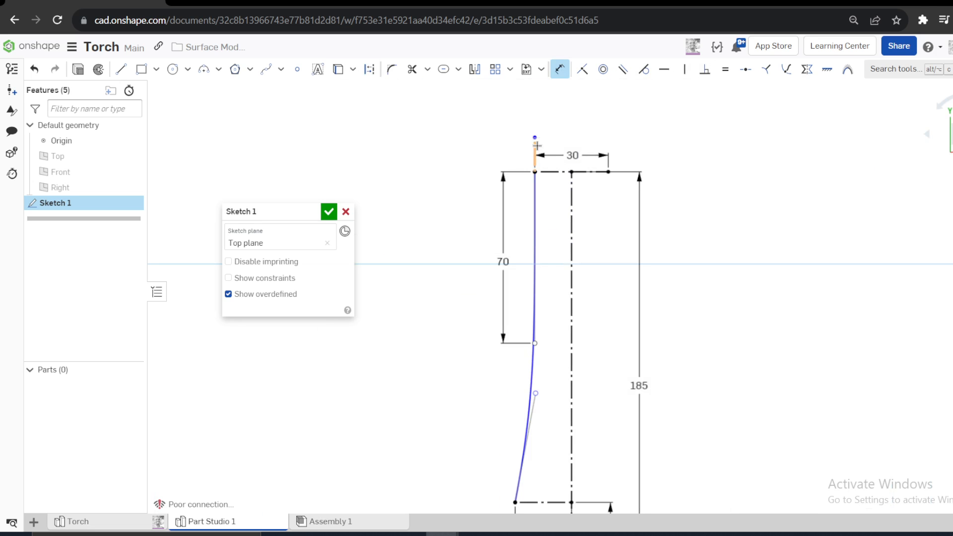
pyautogui.click(533, 404)
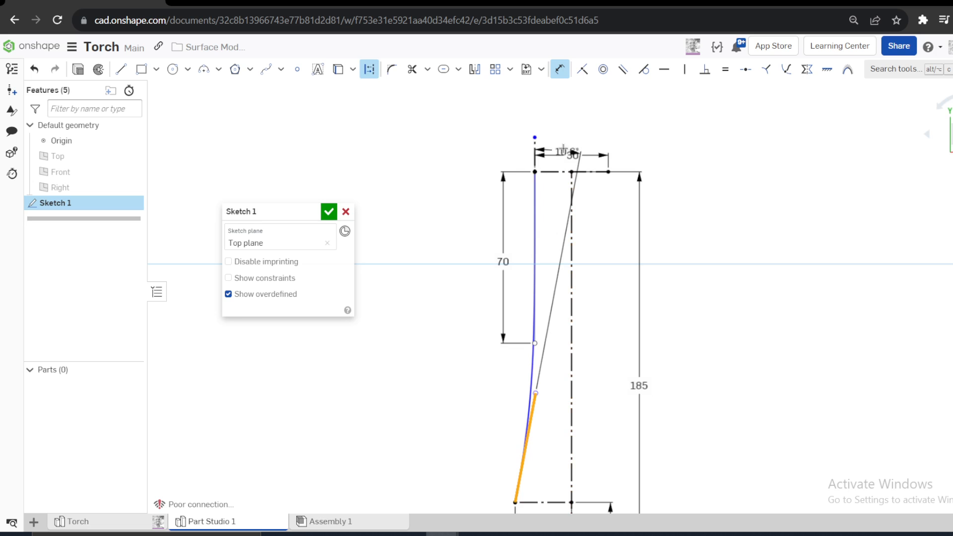
pyautogui.click(550, 140)
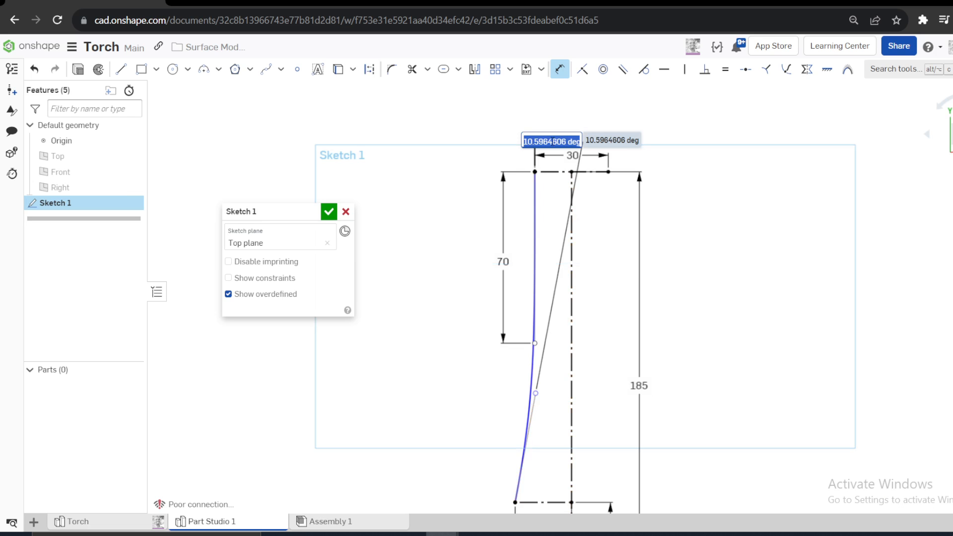
pyautogui.write('4.6')
pyautogui.press('Return')
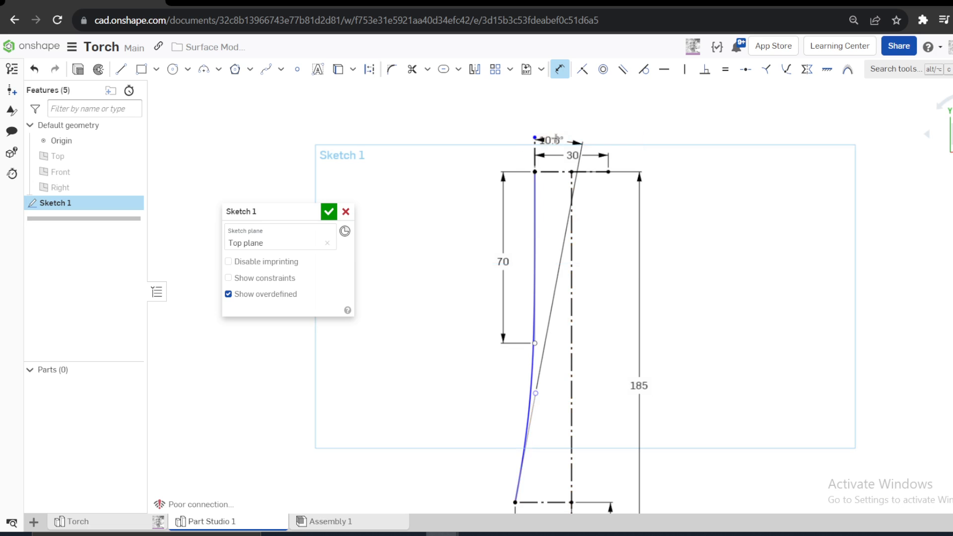
pyautogui.scroll(-2, 560, 315)
pyautogui.scroll(2, 544, 367)
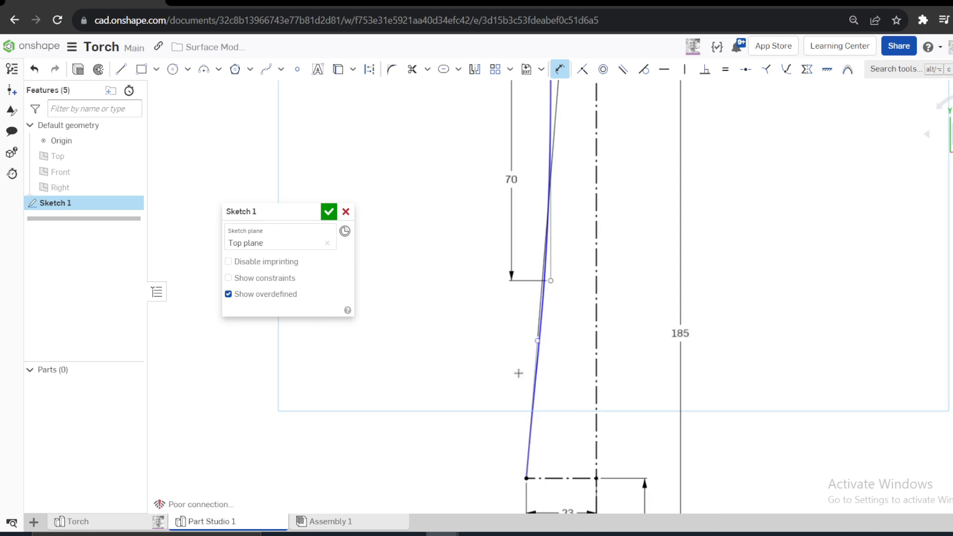
# - Dimension the Bézier curve's lower control handle to a length of 10 mm
pyautogui.click(511, 389)
pyautogui.write('1')
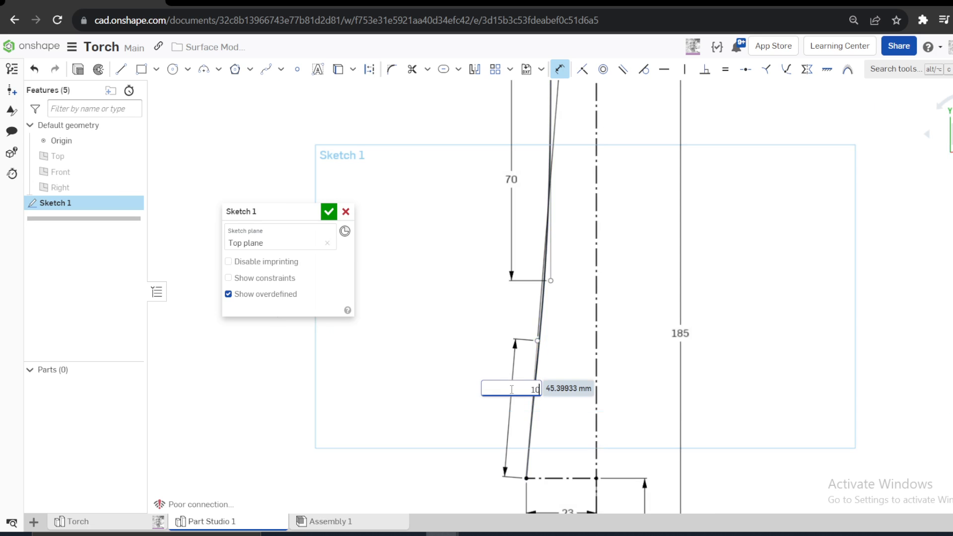
pyautogui.write('0')
pyautogui.press('Return')
pyautogui.scroll(-3, 543, 348)
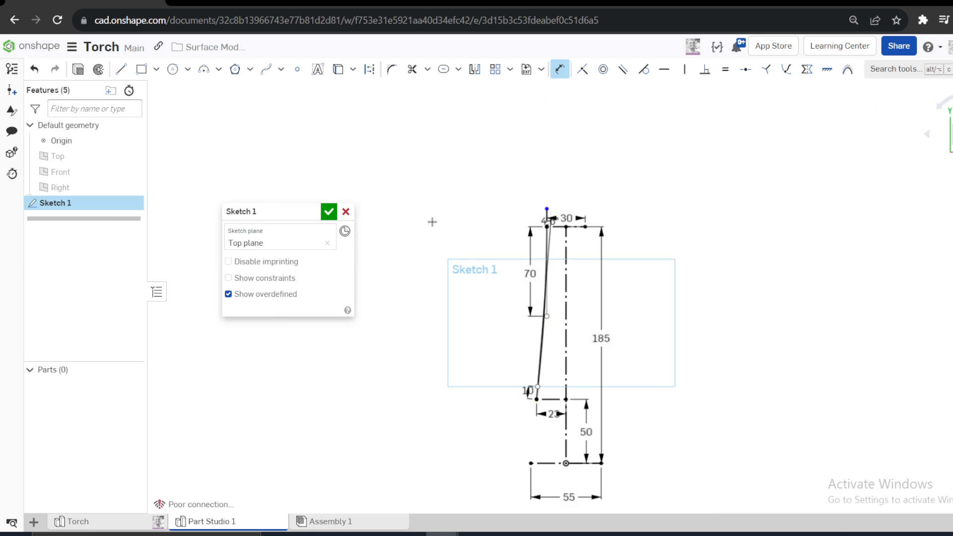
# - Move the 10 mm and 4.6° dimensions clear of the profile on its outer side, and finish the sketch
pyautogui.scroll(3, 432, 221)
pyautogui.moveTo(586, 353); pyautogui.dragTo(537, 301)
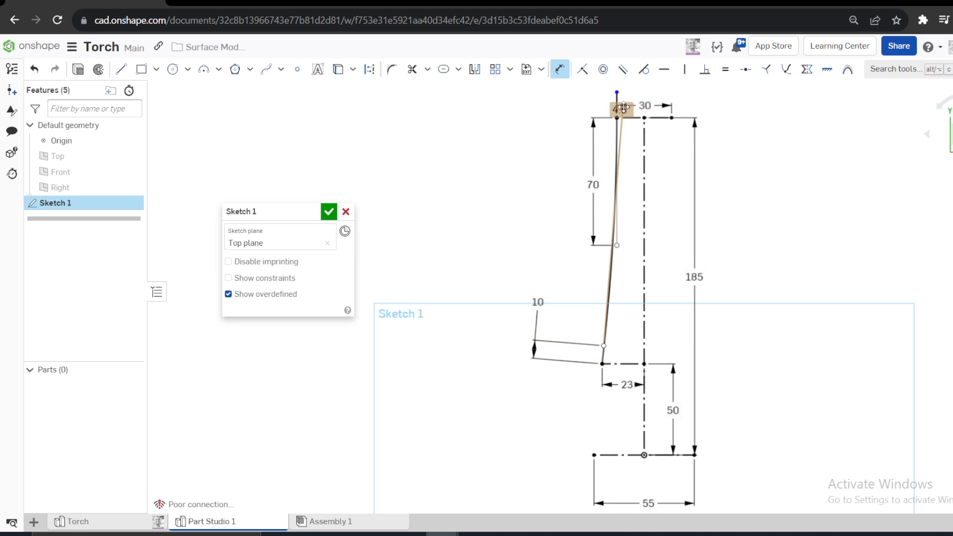
pyautogui.moveTo(620, 108); pyautogui.dragTo(555, 115)
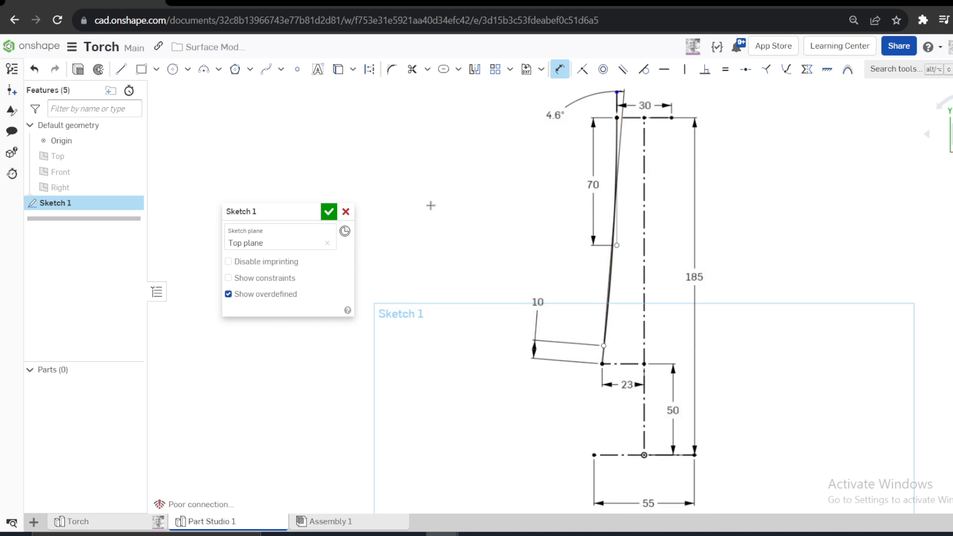
pyautogui.click(328, 211)
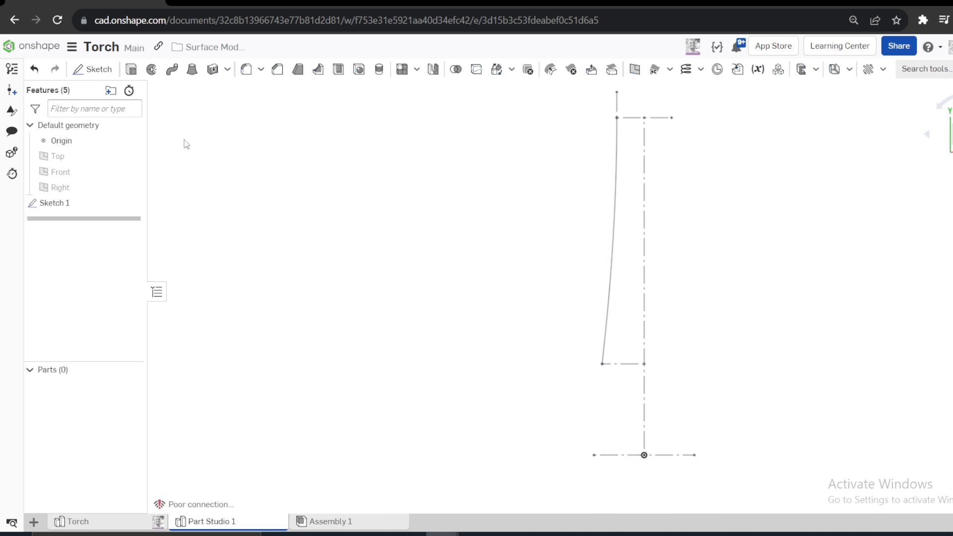
# - Revolve the Bézier curve as a new full surface around the sketch's long vertical construction line
pyautogui.click(616, 170)
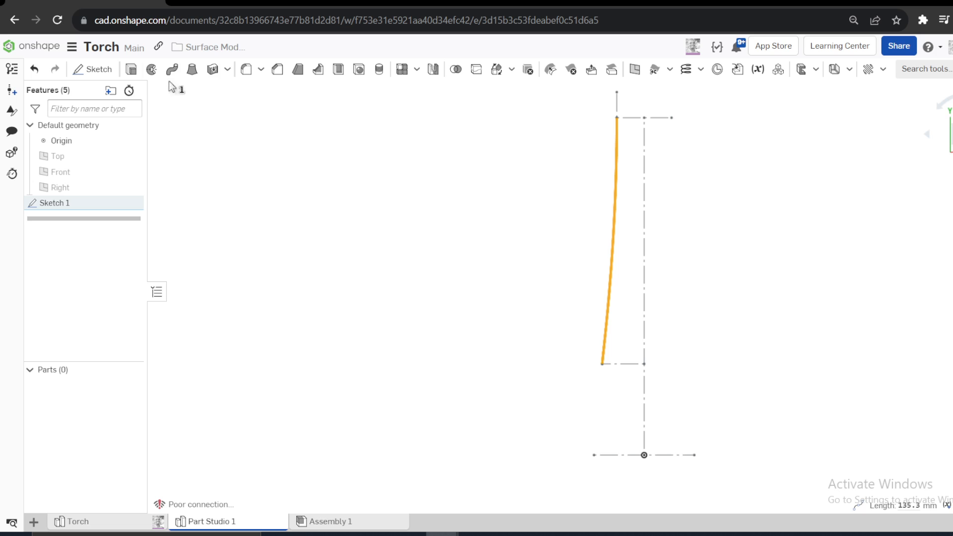
pyautogui.click(151, 69)
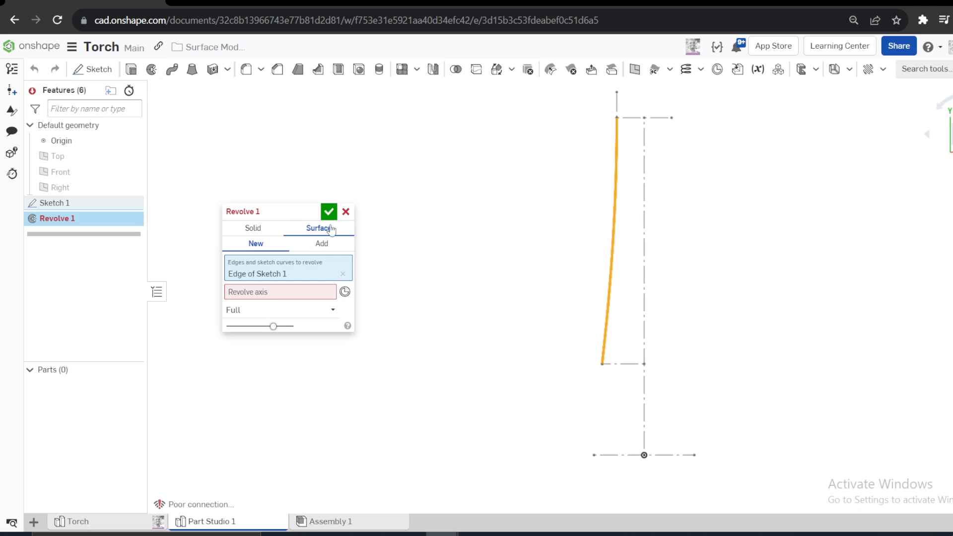
pyautogui.click(278, 298)
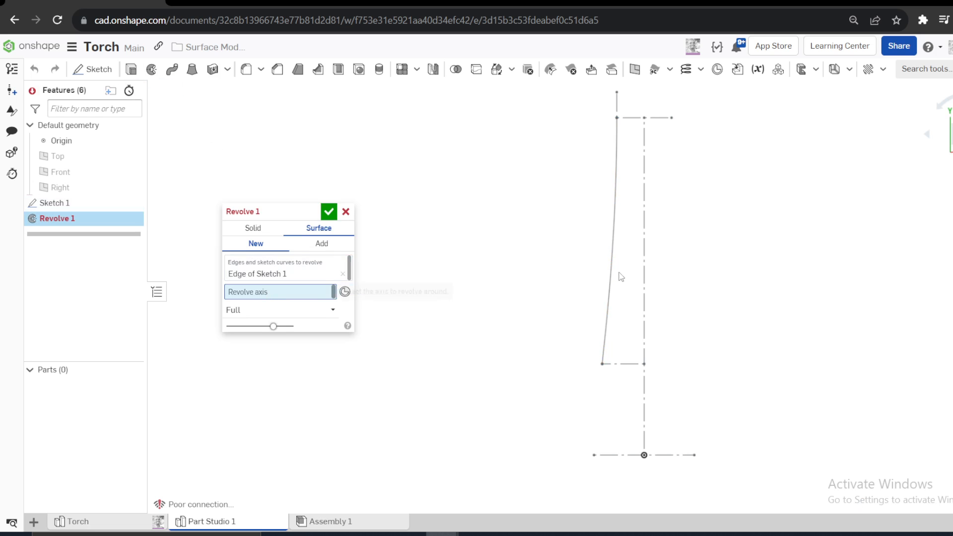
pyautogui.click(645, 248)
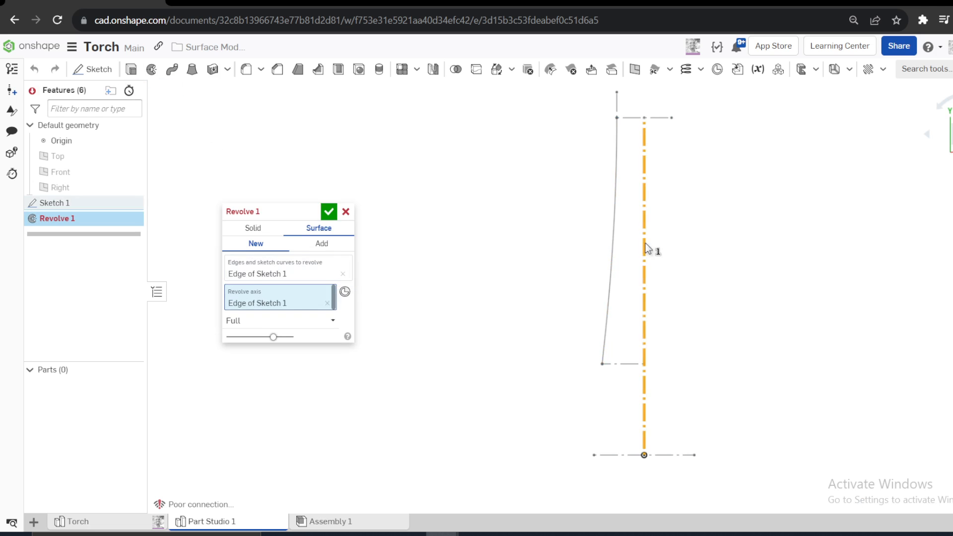
pyautogui.click(334, 214)
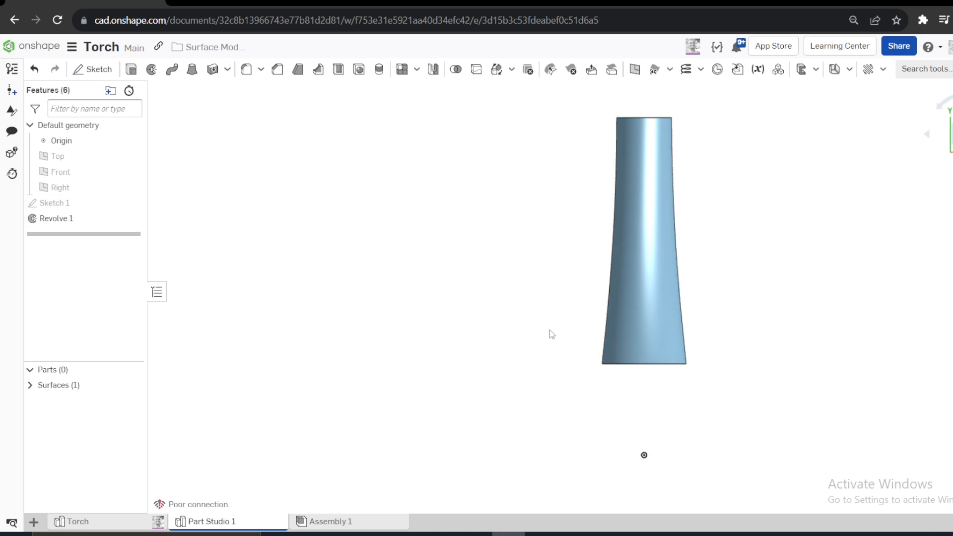
# - Start a new sketch on the Front plane viewed head-on, and show Sketch 1 as reference for drawing an ellipse
pyautogui.moveTo(550, 329)
pyautogui.mouseDown(button='right')
pyautogui.moveTo(551, 277)
pyautogui.moveTo(480, 298)
pyautogui.moveTo(513, 289)
pyautogui.moveTo(552, 313)
pyautogui.mouseUp(button='right')
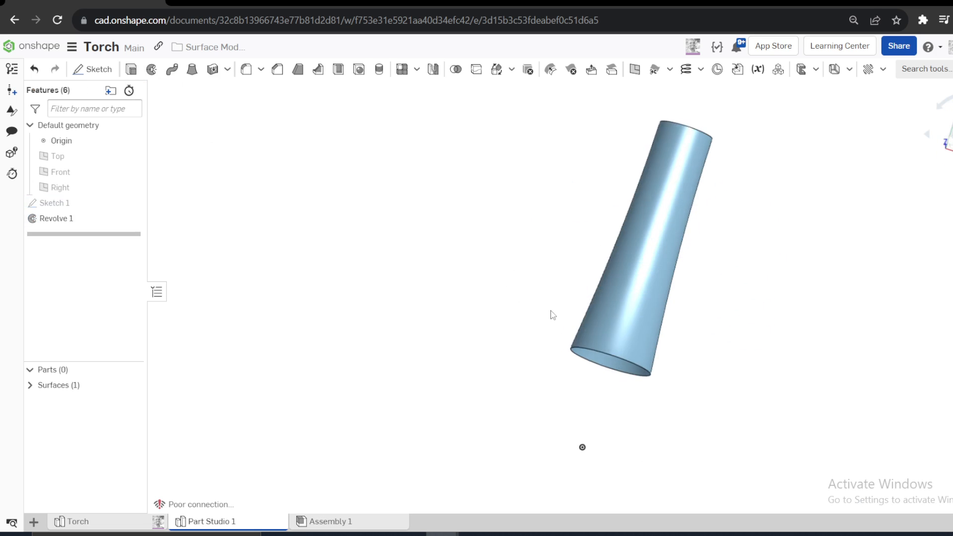
pyautogui.hotkey('shift', '1')
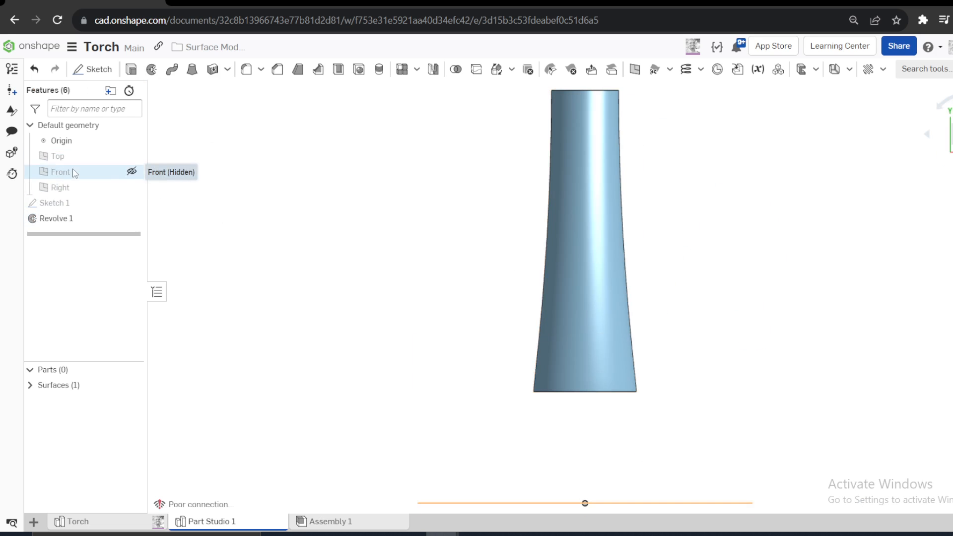
pyautogui.press('s')
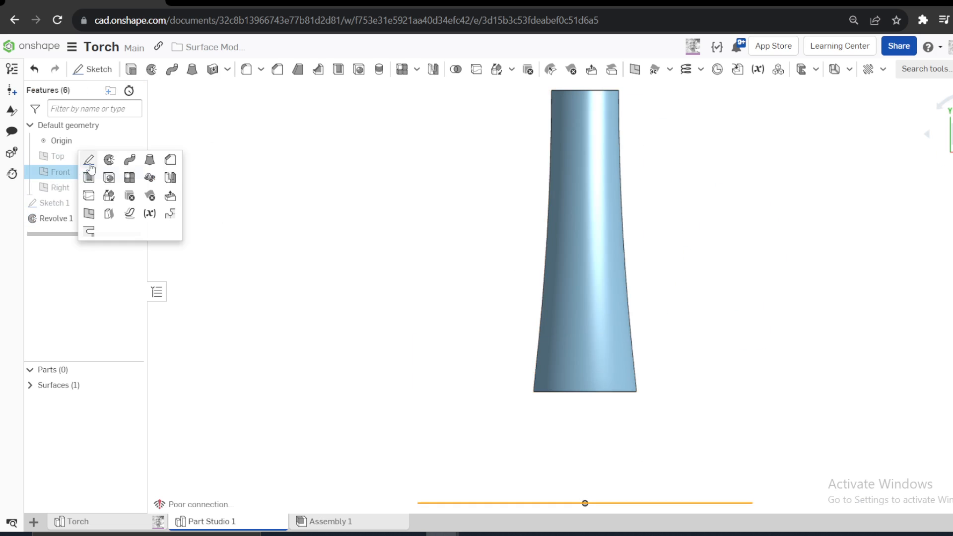
pyautogui.click(87, 164)
pyautogui.press('n')
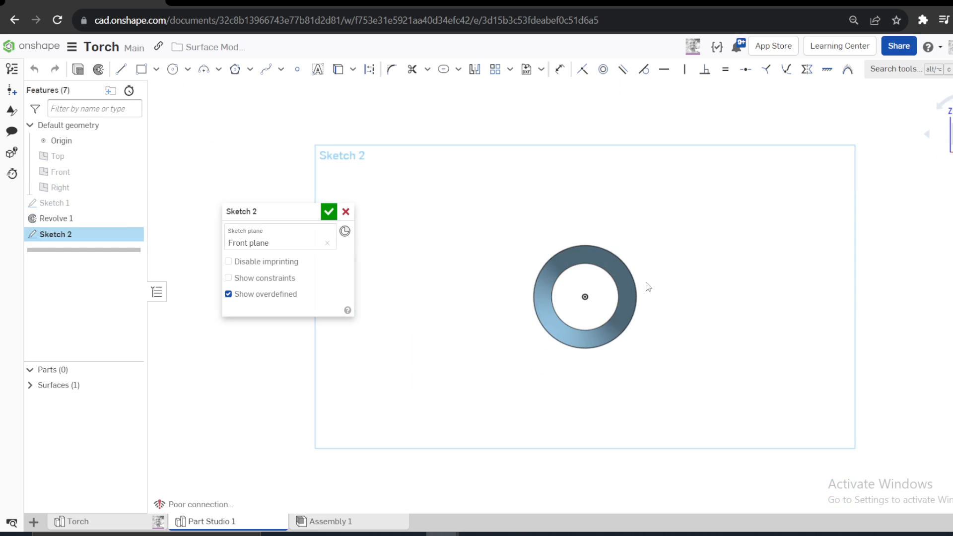
pyautogui.click(187, 68)
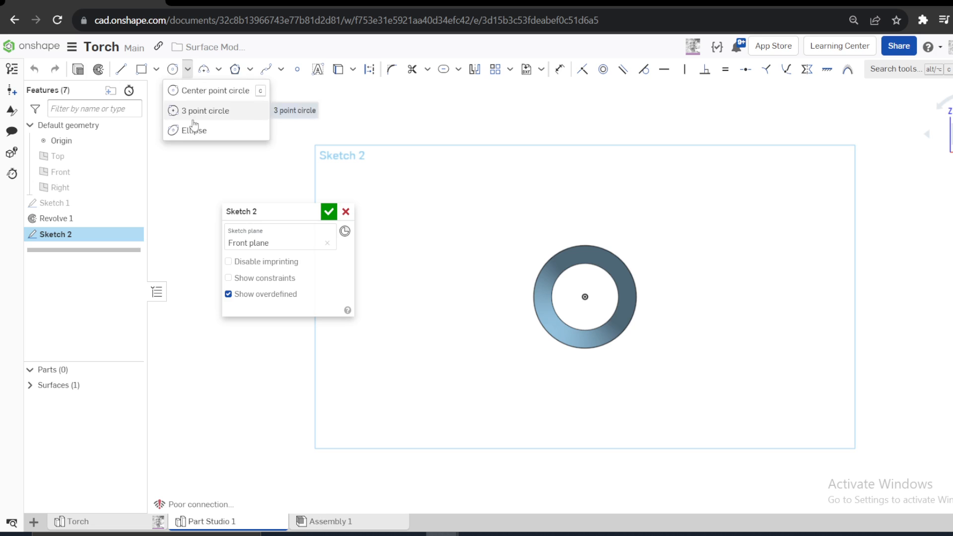
pyautogui.click(208, 131)
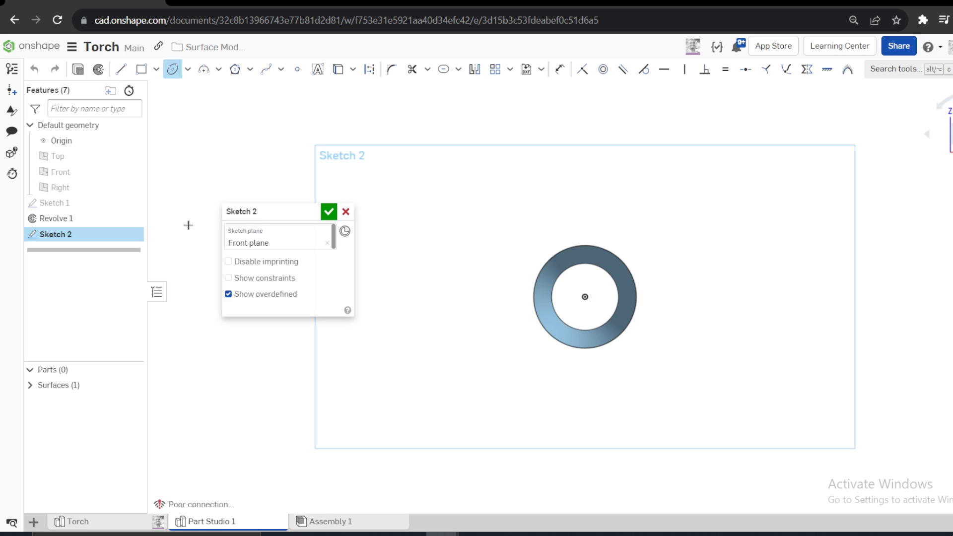
pyautogui.click(124, 203)
# - Try to draw an ellipse centred on the origin with its first axis ending at the 55 mm construction line's endpoint
pyautogui.click(583, 295)
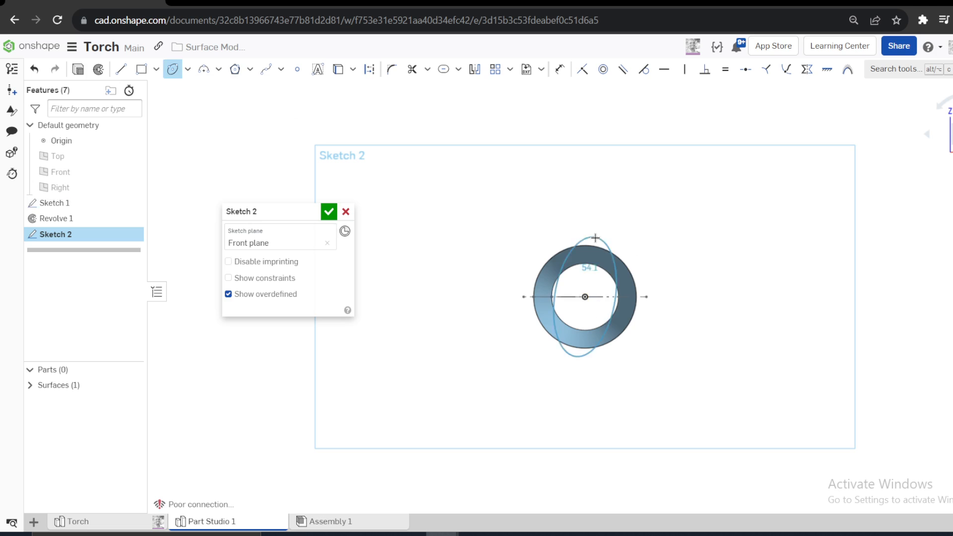
pyautogui.click(646, 296)
pyautogui.click(647, 265)
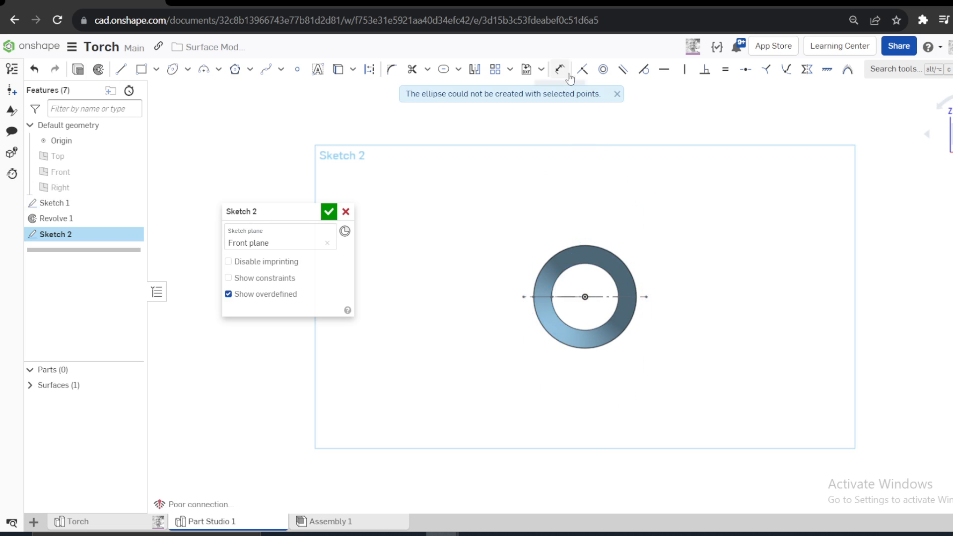
# - Draw an ellipse centred on the origin, 55 mm wide to match the horizontal construction line and about 64 mm high
pyautogui.click(172, 69)
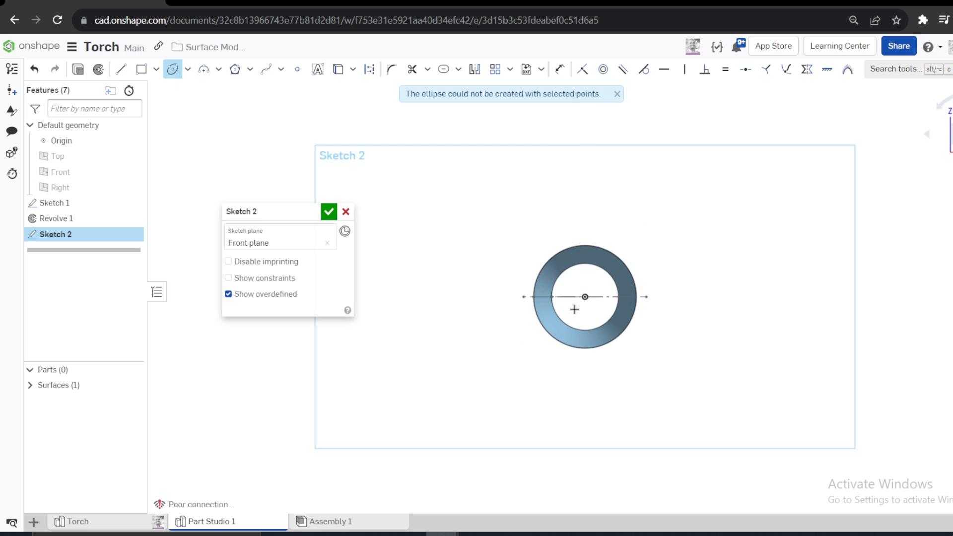
pyautogui.click(584, 296)
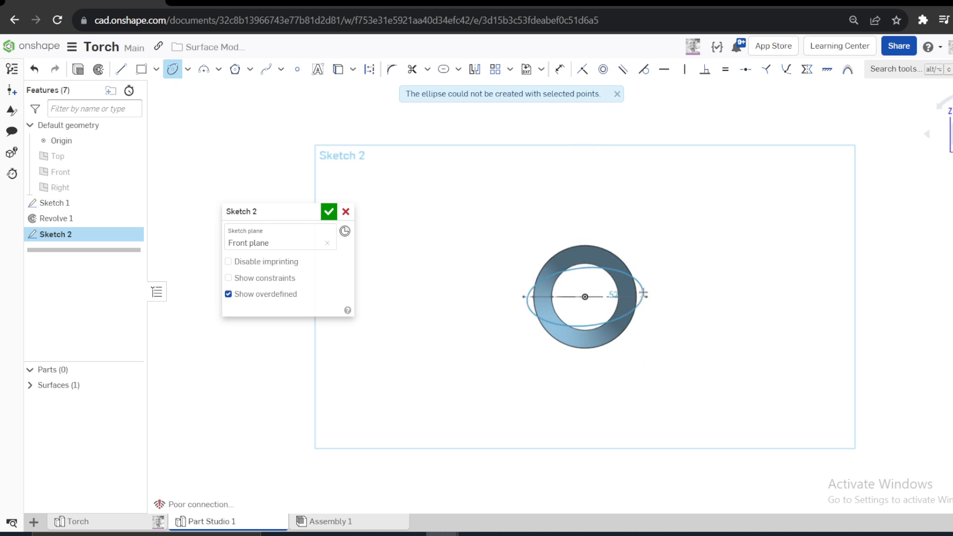
pyautogui.click(606, 227)
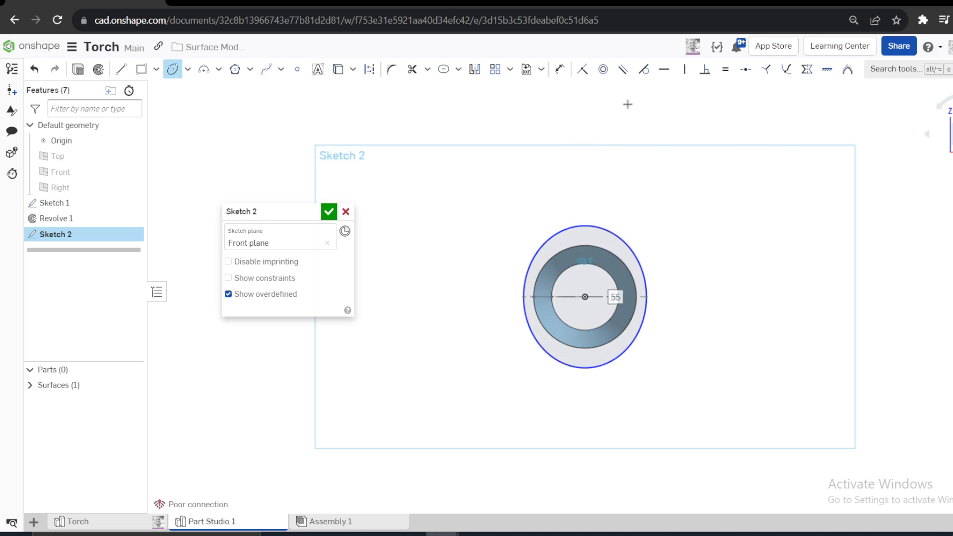
# - Dimension the ellipse's height to 40 mm, and finish the sketch
pyautogui.click(559, 70)
pyautogui.click(605, 226)
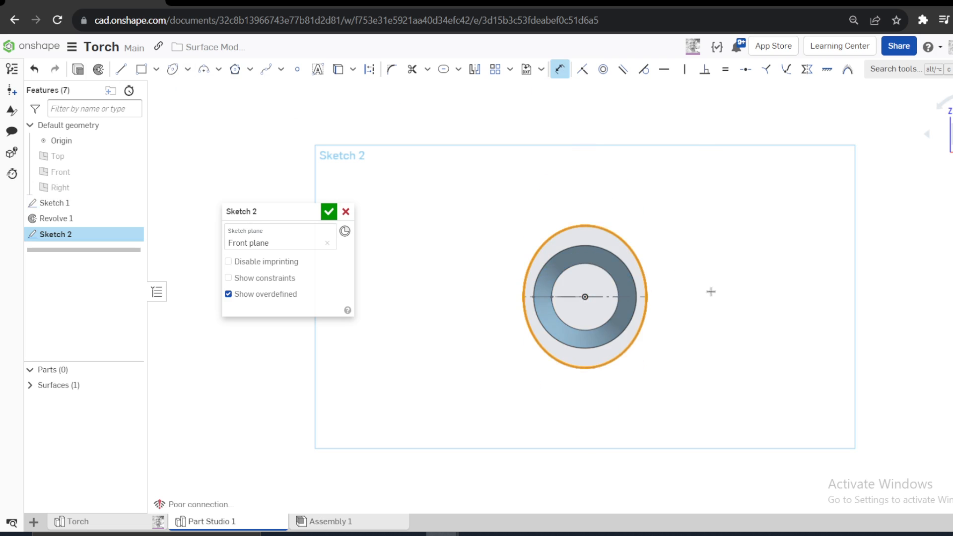
pyautogui.click(711, 295)
pyautogui.write('40')
pyautogui.press('Return')
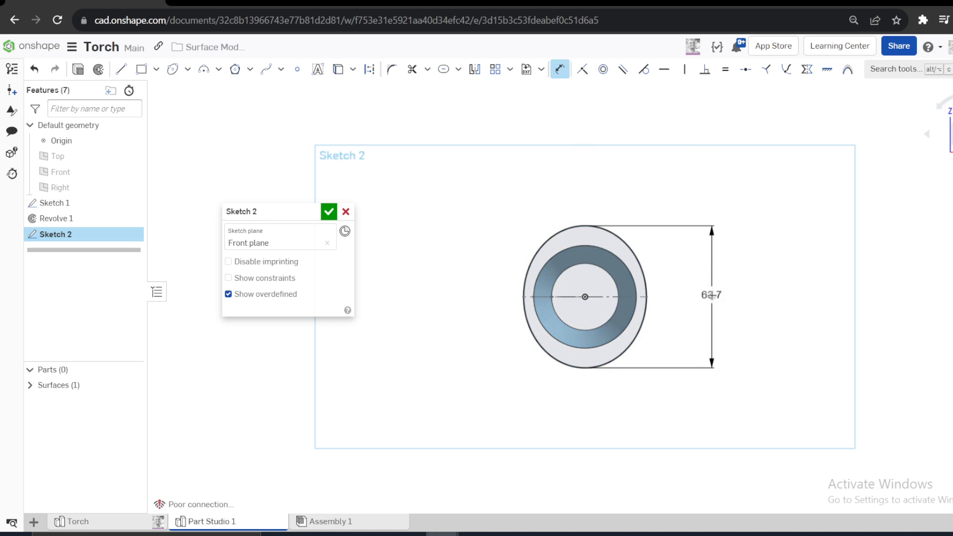
pyautogui.moveTo(712, 295); pyautogui.dragTo(662, 327, button='right')
pyautogui.scroll(3, 650, 281)
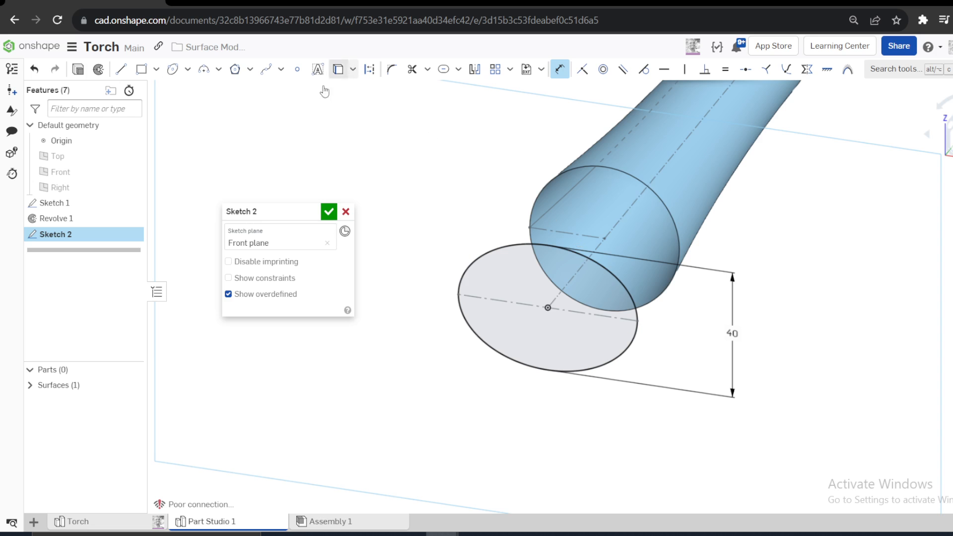
pyautogui.click(329, 211)
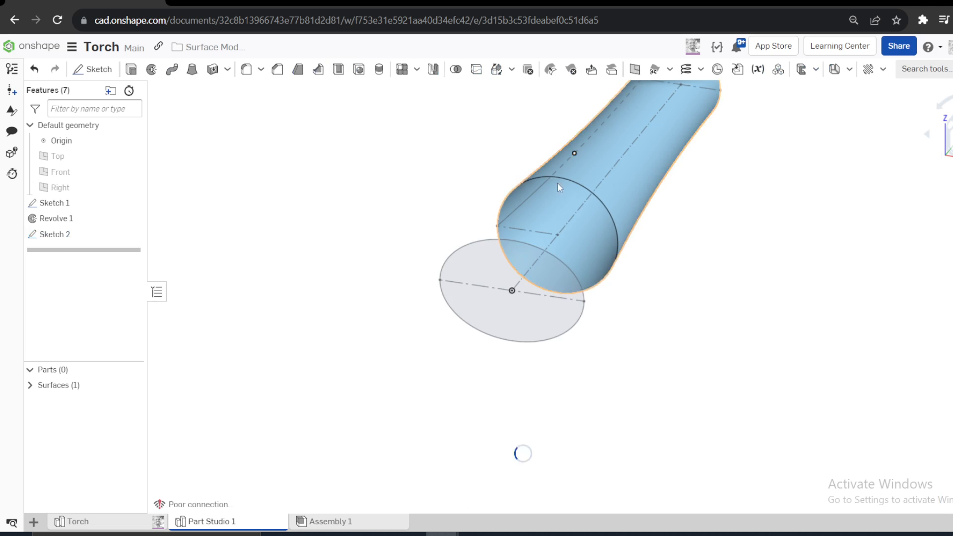
# - Try lofting a surface from the revolved body's near circular edge to the ellipse, added to the existing surface, and undo it
pyautogui.click(570, 180)
pyautogui.click(192, 72)
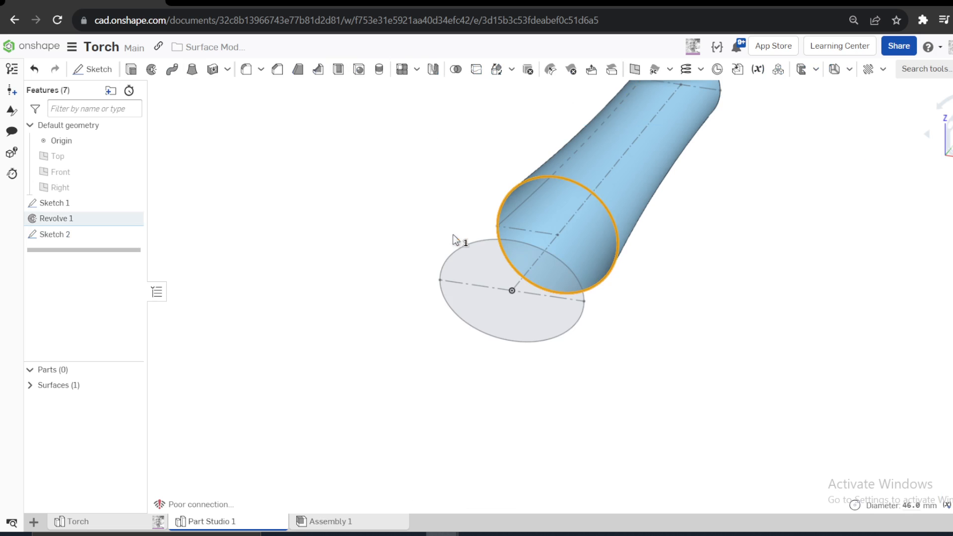
pyautogui.click(453, 256)
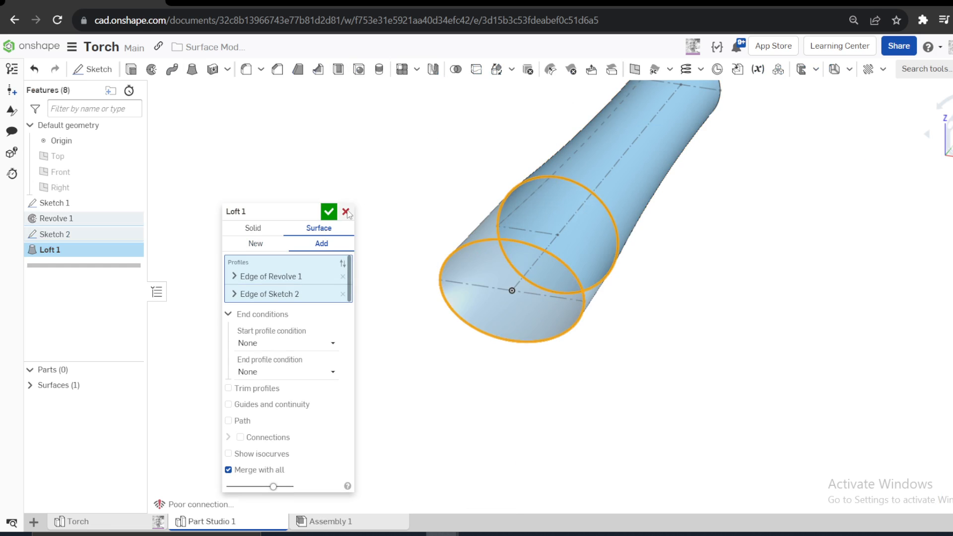
pyautogui.moveTo(414, 246)
pyautogui.mouseDown(button='right')
pyautogui.moveTo(381, 238)
pyautogui.moveTo(429, 253)
pyautogui.moveTo(408, 248)
pyautogui.mouseUp(button='right')
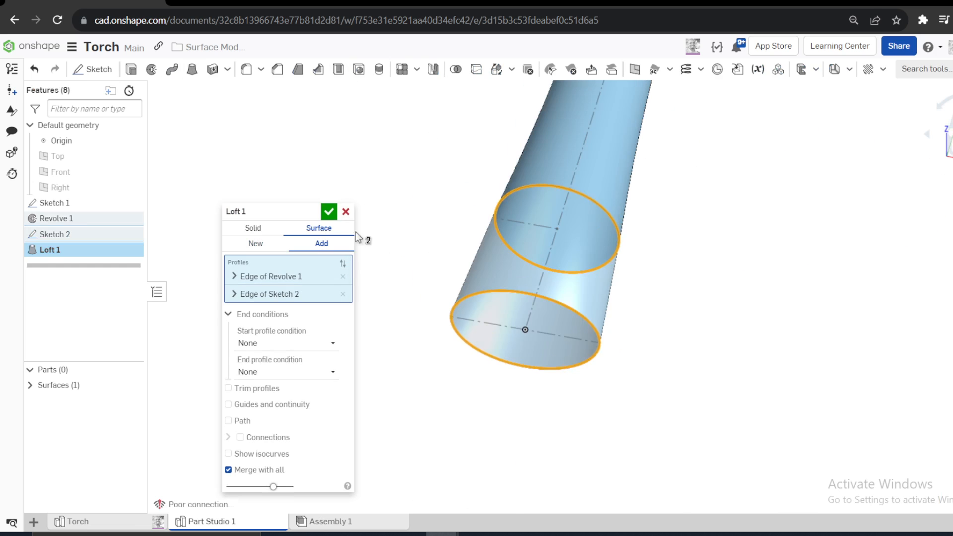
pyautogui.click(331, 212)
pyautogui.hotkey('ctrl', 'z')
# - Edit Sketch 2 and split the ellipse at two points, one near its top and one at its bottom
pyautogui.rightClick(63, 235)
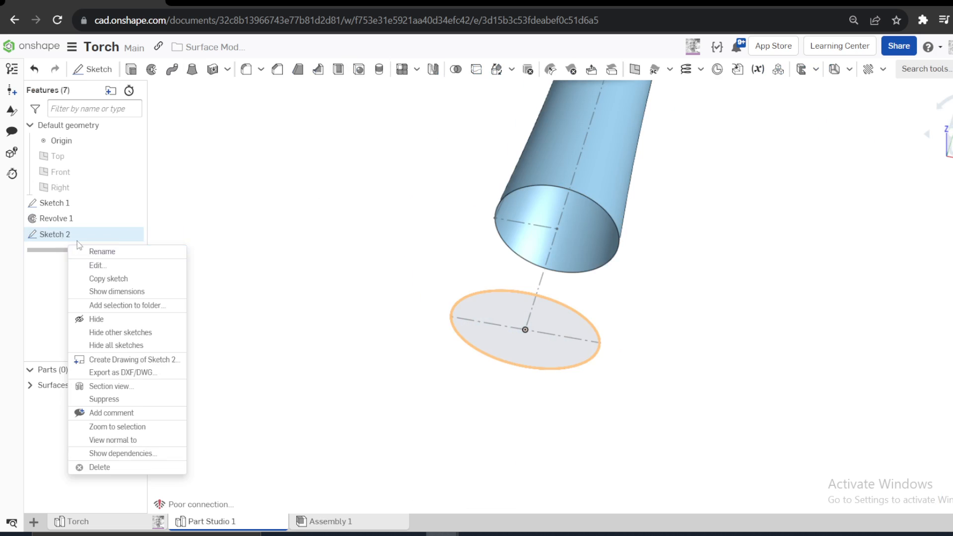
pyautogui.click(98, 263)
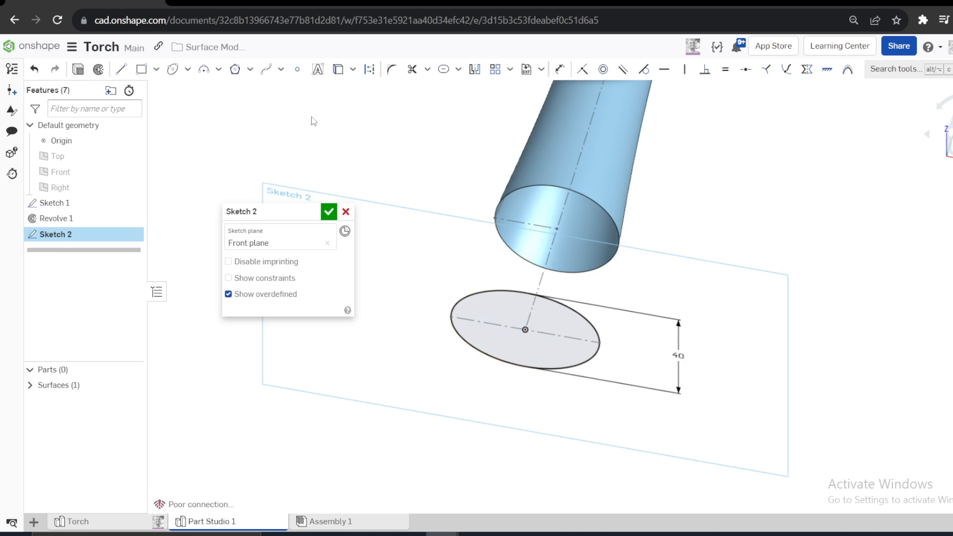
pyautogui.click(426, 69)
pyautogui.click(429, 132)
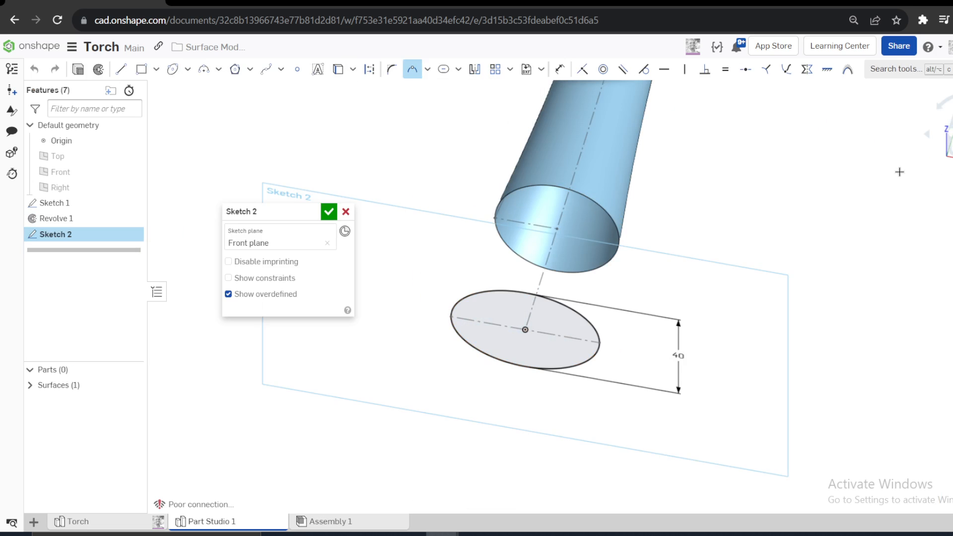
pyautogui.press('n')
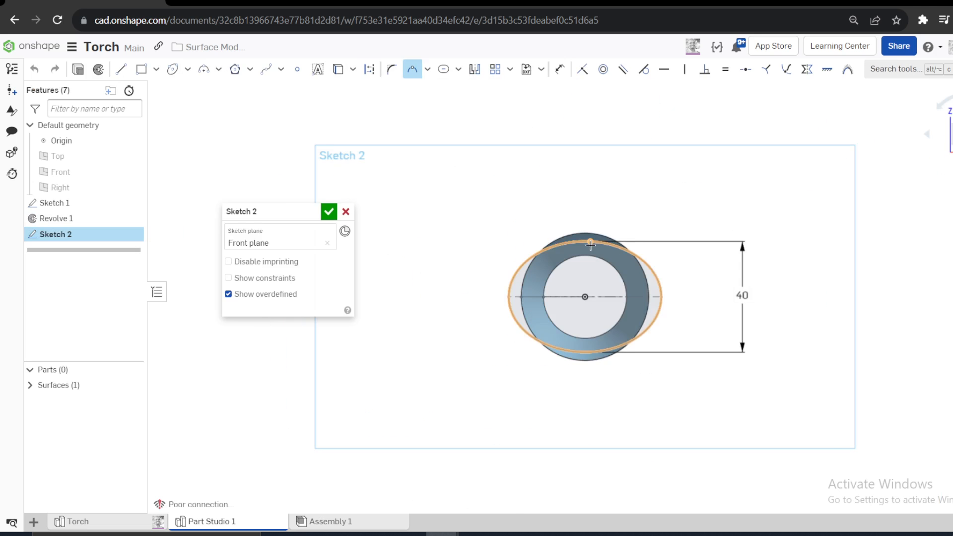
pyautogui.click(590, 242)
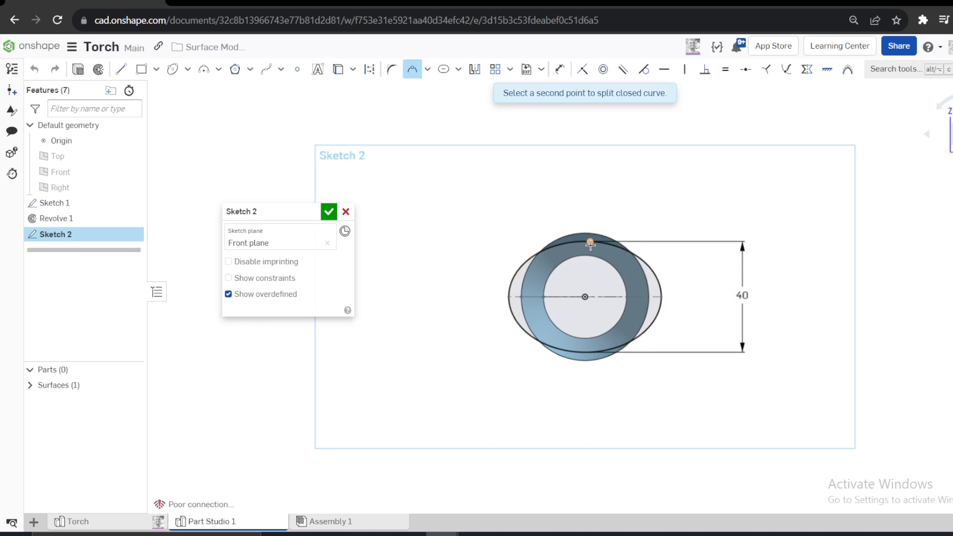
pyautogui.click(582, 350)
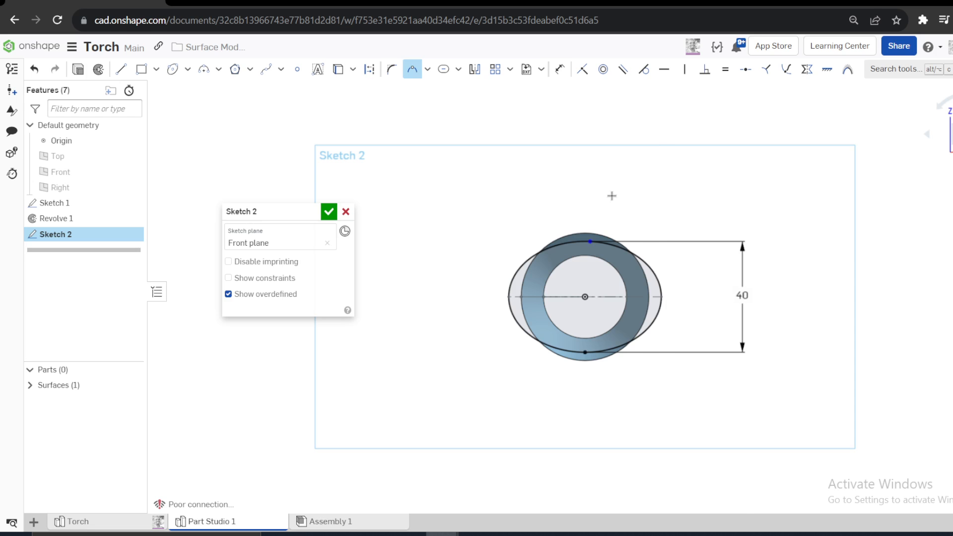
pyautogui.scroll(5, 598, 248)
pyautogui.press('Escape')
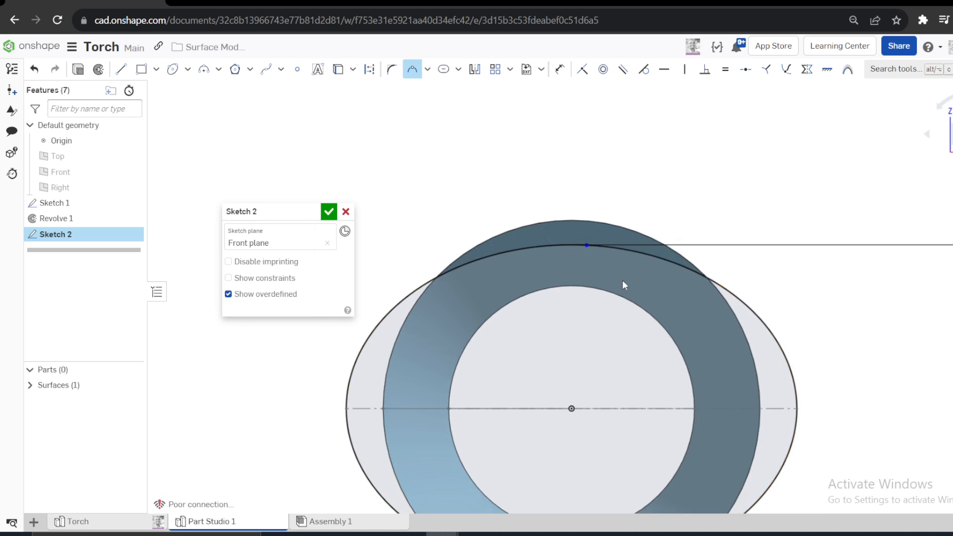
# - Constrain the ellipse's upper split point to be vertically aligned with the origin
pyautogui.click(590, 243)
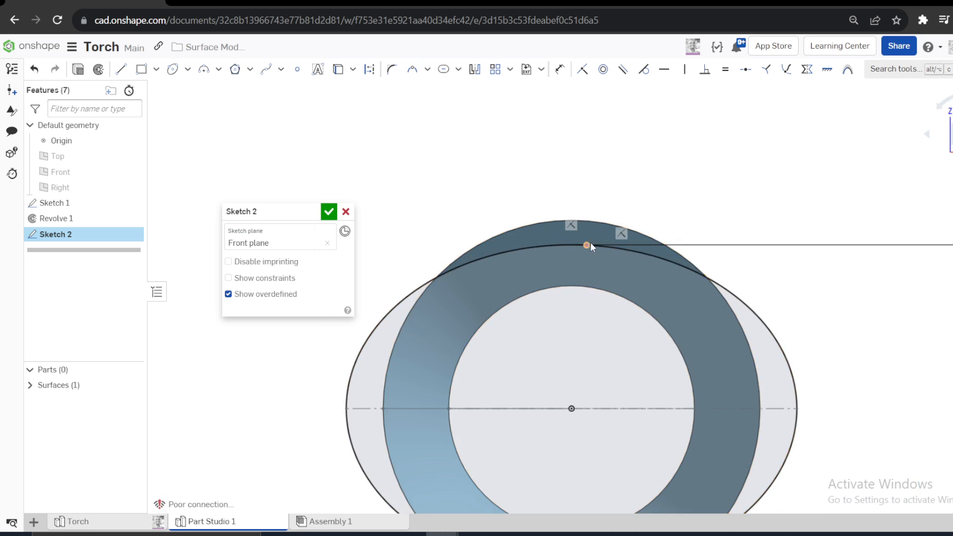
pyautogui.click(571, 408)
pyautogui.click(688, 76)
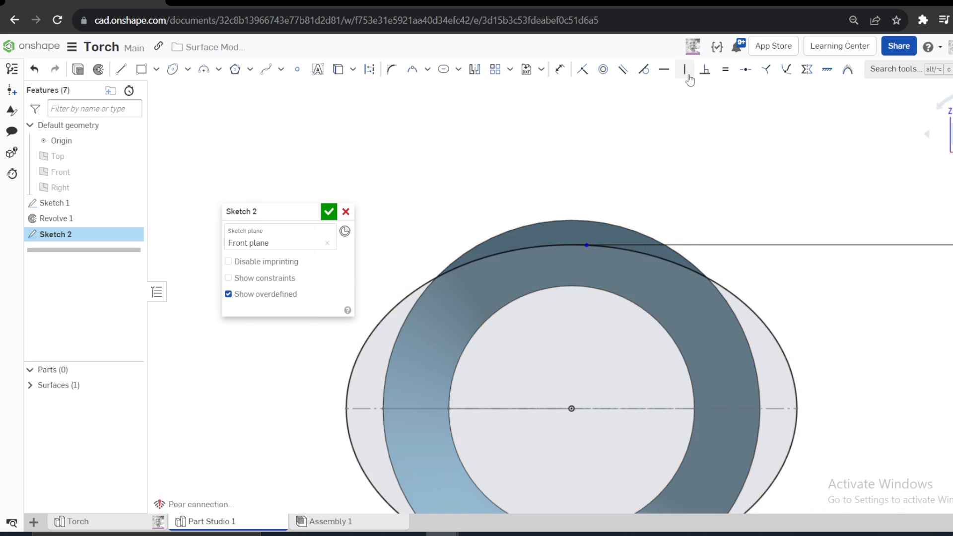
pyautogui.scroll(-2, 665, 149)
pyautogui.moveTo(635, 153); pyautogui.dragTo(610, 178, button='right')
pyautogui.scroll(-3, 474, 243)
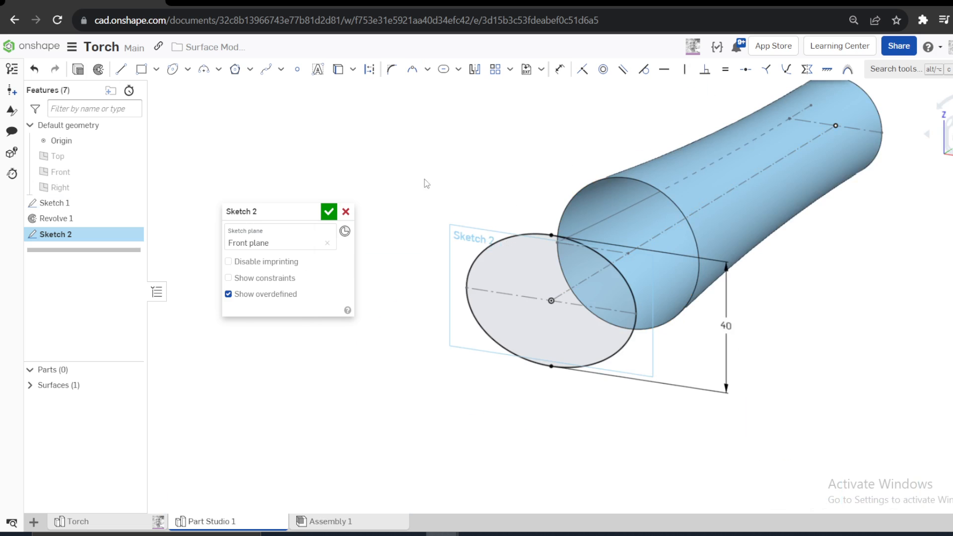
# - Look up the shortcut for the View normal to command in the keyboard shortcuts list
pyautogui.press('n')
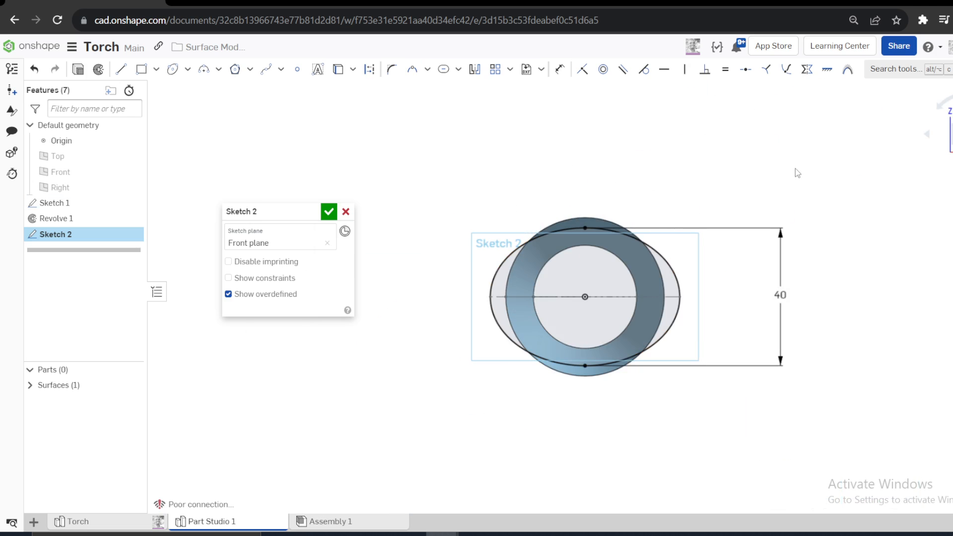
pyautogui.click(939, 47)
pyautogui.click(857, 119)
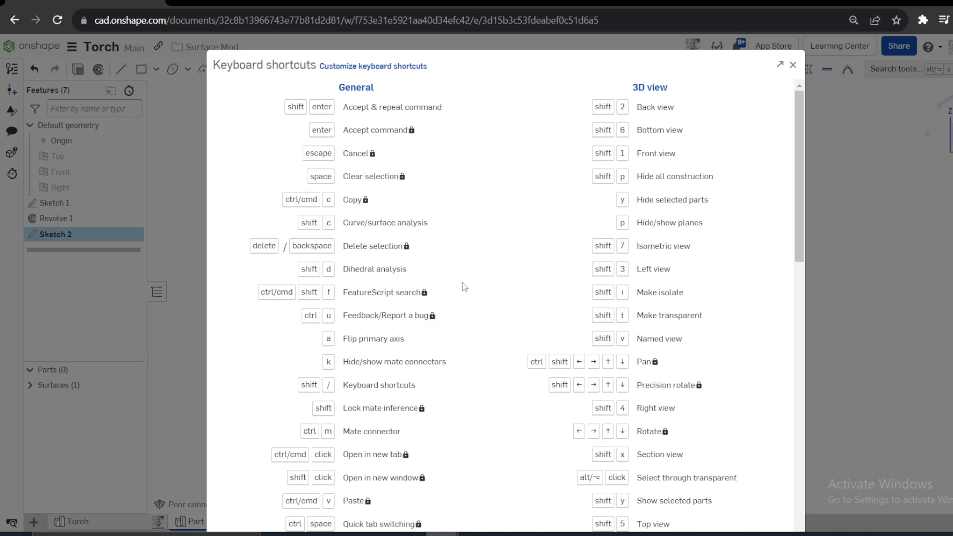
pyautogui.scroll(-10, 350, 159)
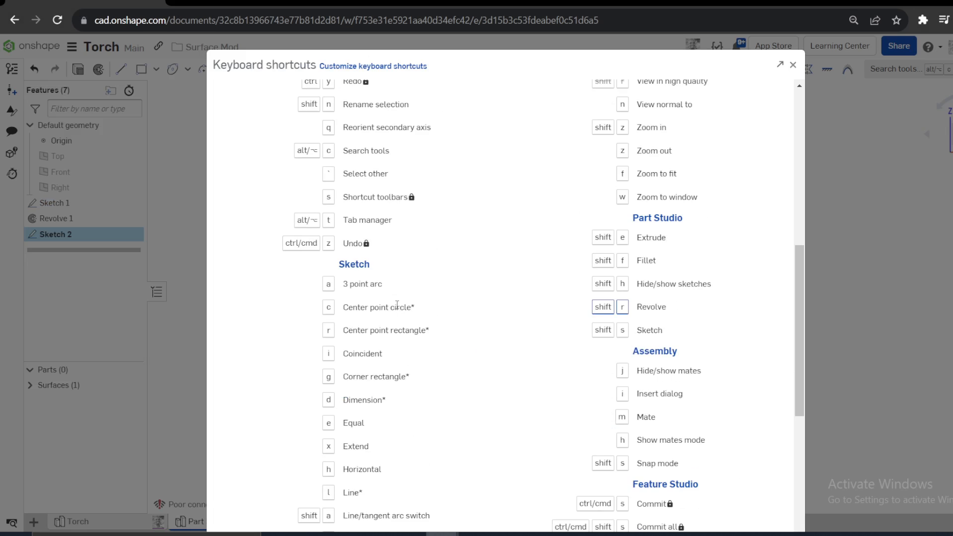
pyautogui.scroll(-1, 397, 305)
pyautogui.scroll(-3, 397, 309)
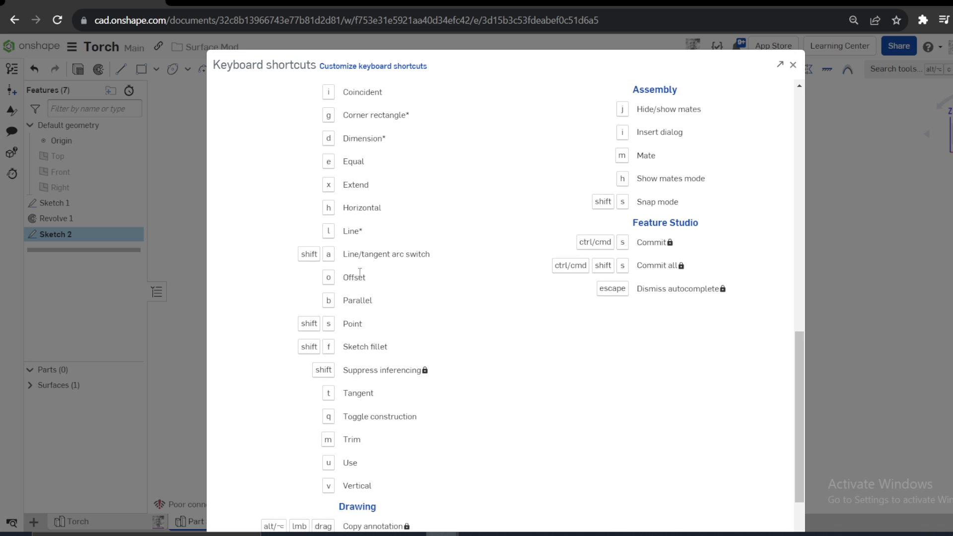
pyautogui.scroll(2, 361, 254)
pyautogui.scroll(6, 361, 255)
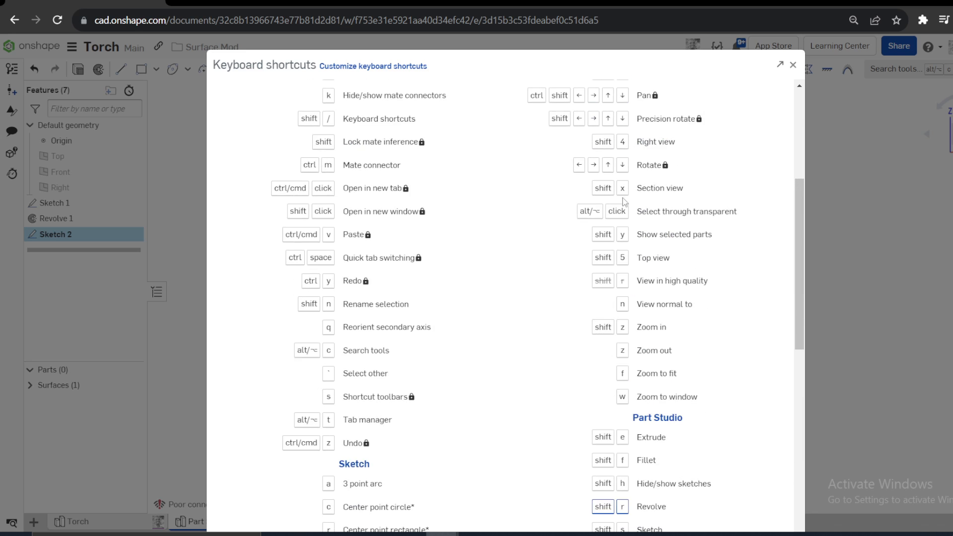
pyautogui.moveTo(694, 305); pyautogui.dragTo(586, 301)
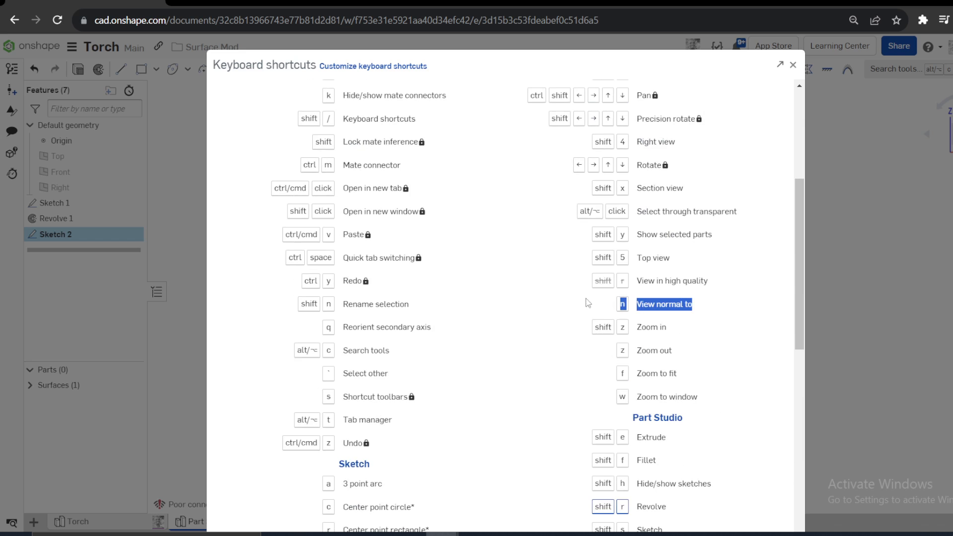
pyautogui.click(793, 67)
# - Orient the view normal to the Front sketch plane and finish Sketch 2
pyautogui.moveTo(702, 264); pyautogui.dragTo(658, 284, button='right')
pyautogui.rightClick(474, 202)
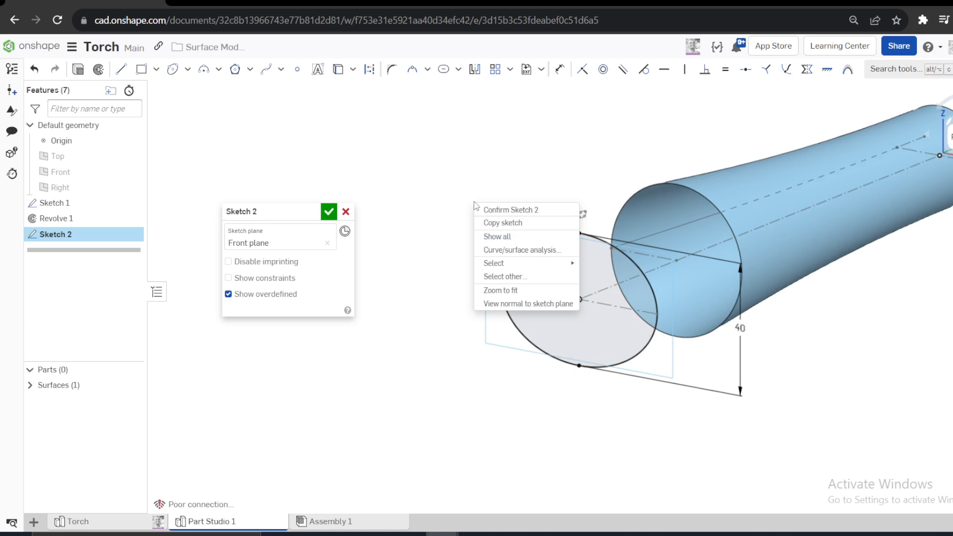
pyautogui.click(560, 167)
pyautogui.click(951, 174)
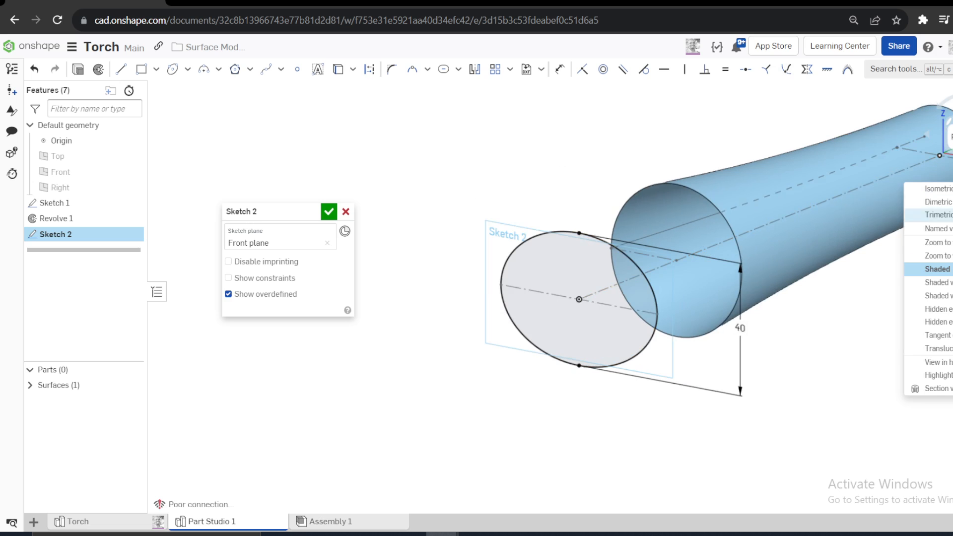
pyautogui.click(526, 158)
pyautogui.press('n')
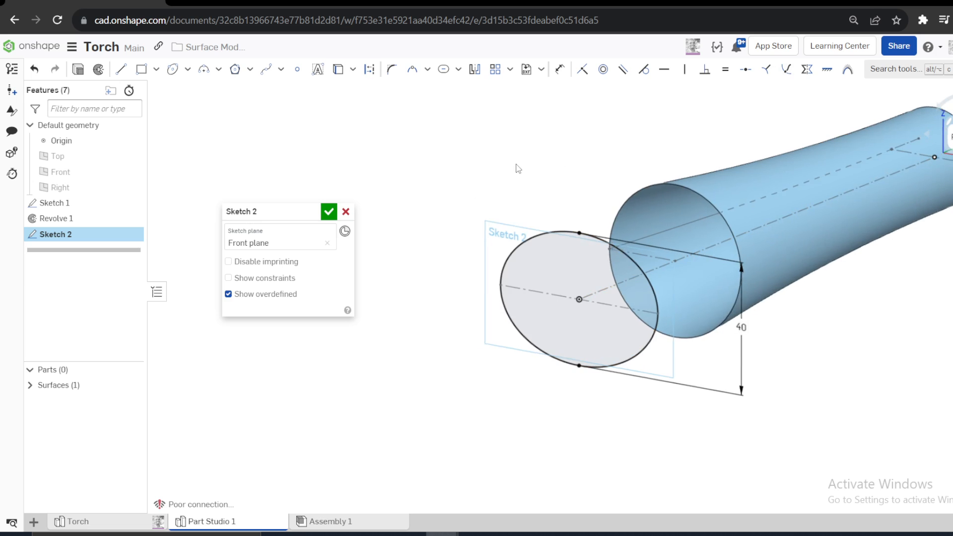
pyautogui.press('n')
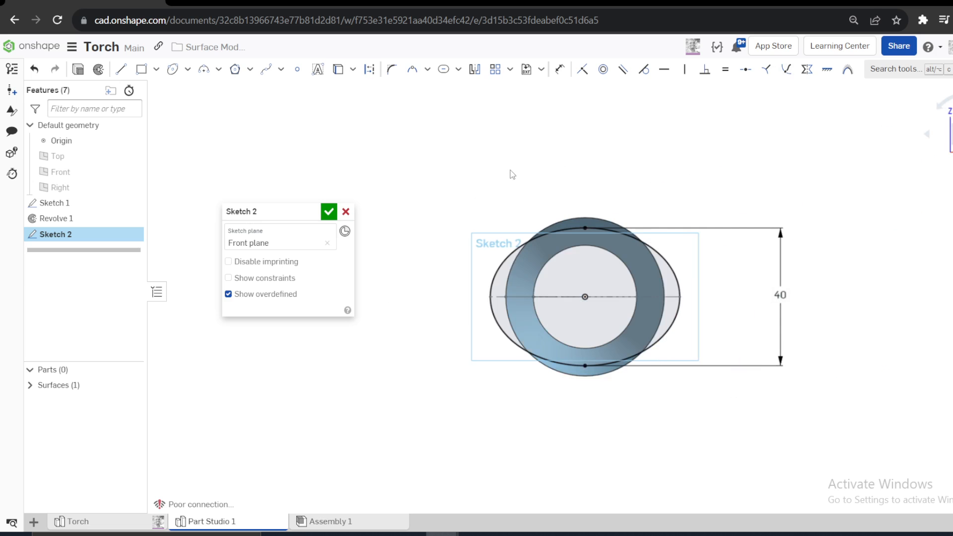
pyautogui.click(329, 212)
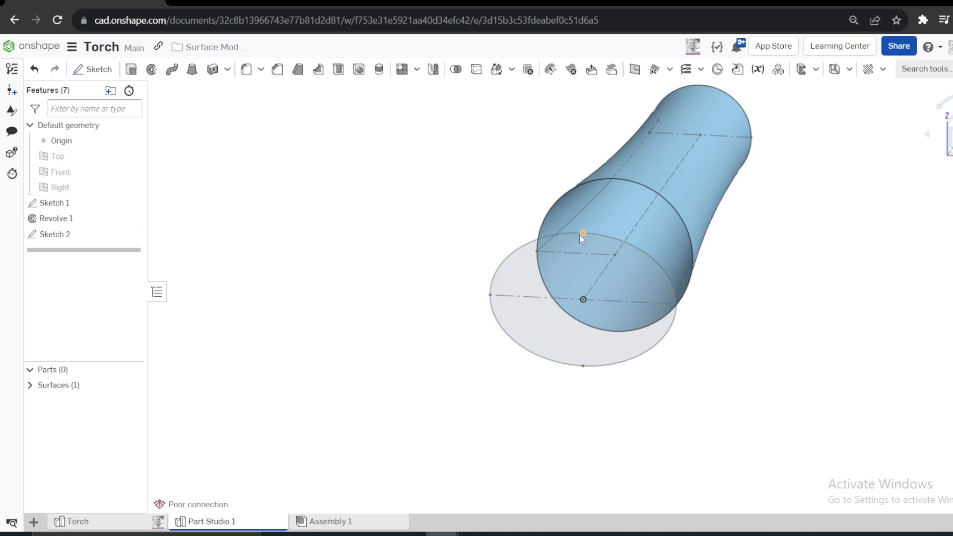
pyautogui.click(579, 234)
pyautogui.click(584, 367)
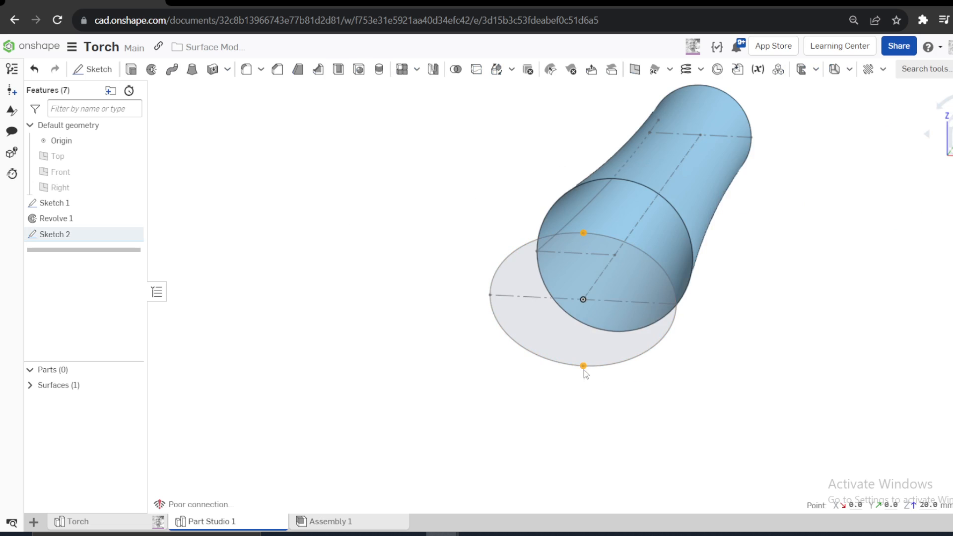
pyautogui.click(776, 276)
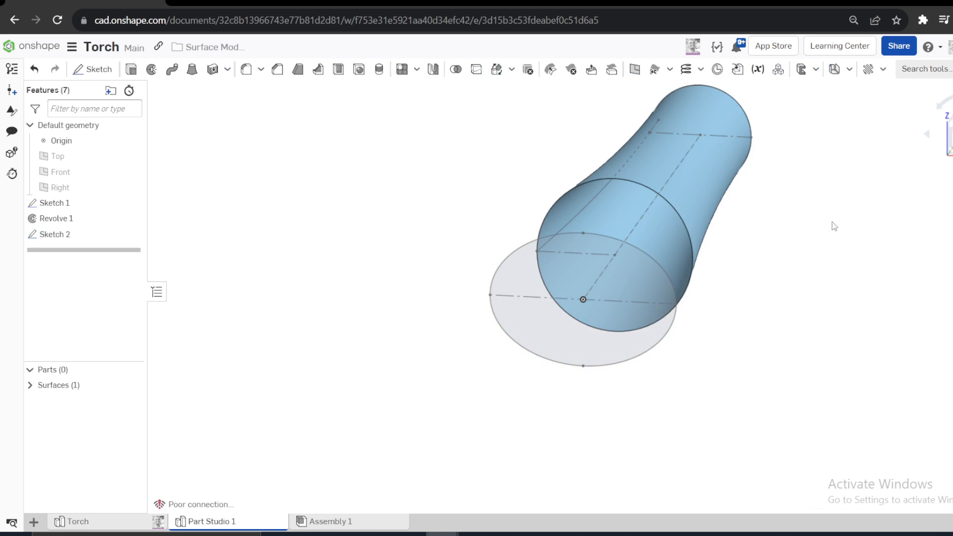
# - Hide Sketch 1 and split the revolved surface with the Right plane, keeping both sides
pyautogui.click(131, 202)
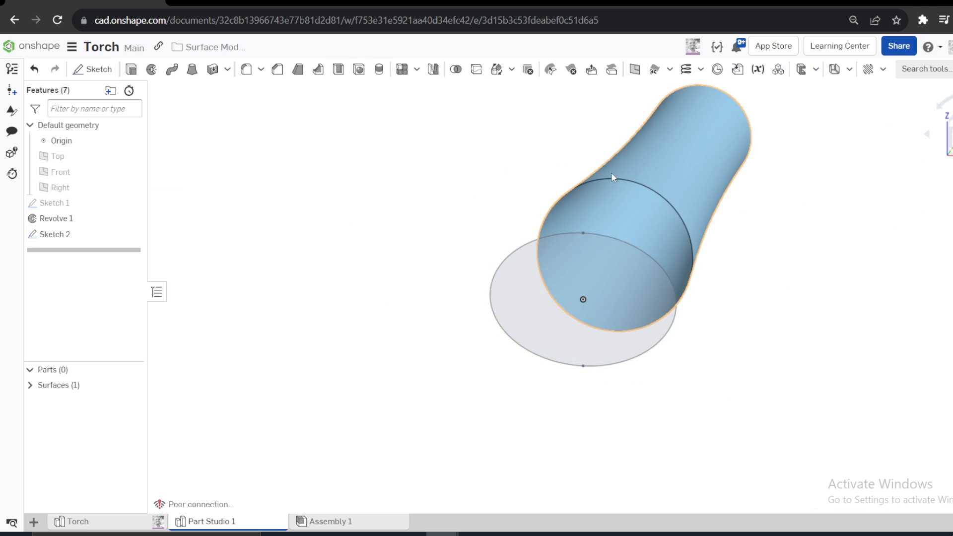
pyautogui.click(476, 69)
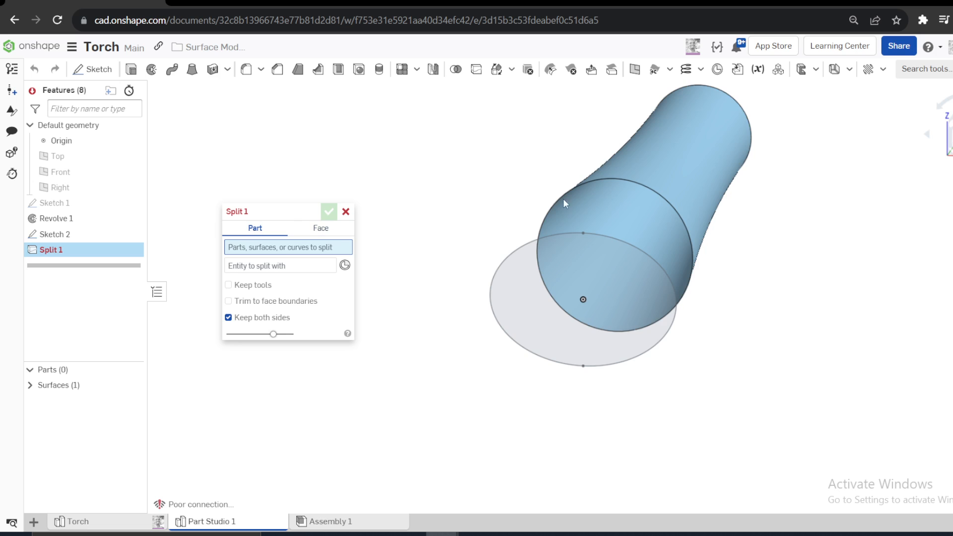
pyautogui.click(671, 178)
pyautogui.click(266, 280)
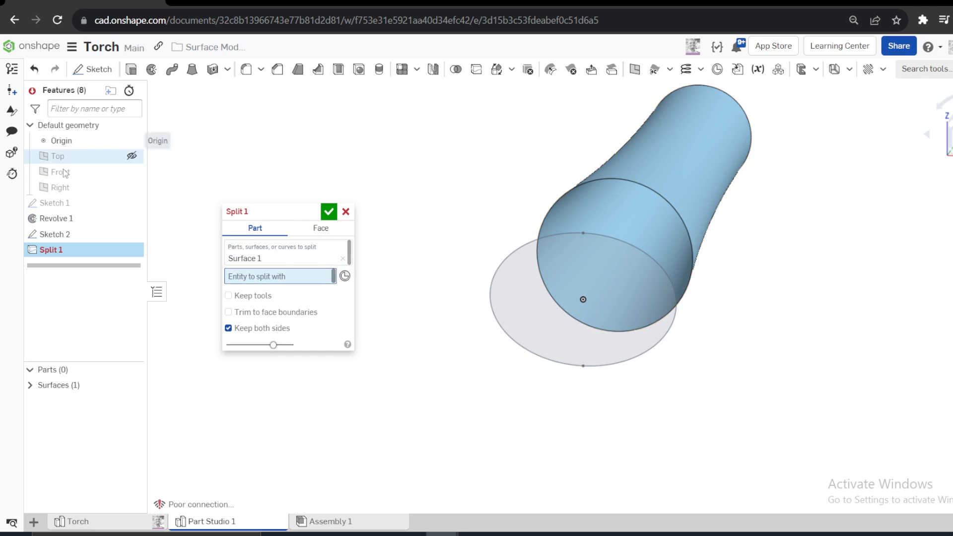
pyautogui.click(68, 186)
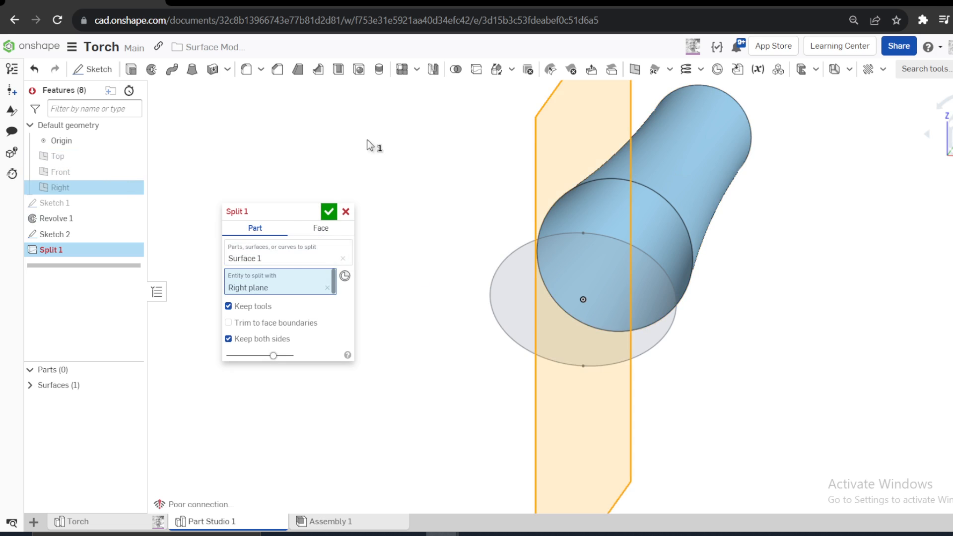
pyautogui.click(328, 211)
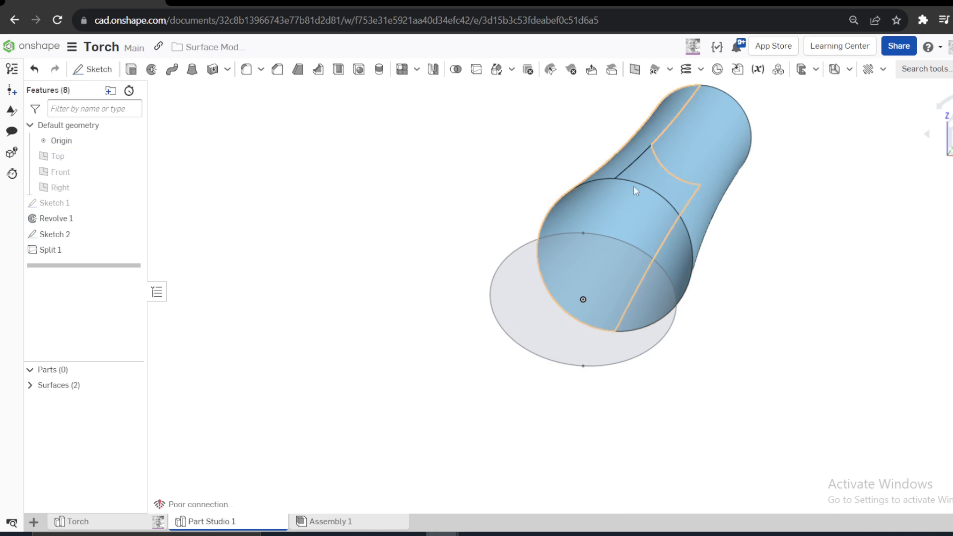
pyautogui.click(615, 179)
pyautogui.click(615, 329)
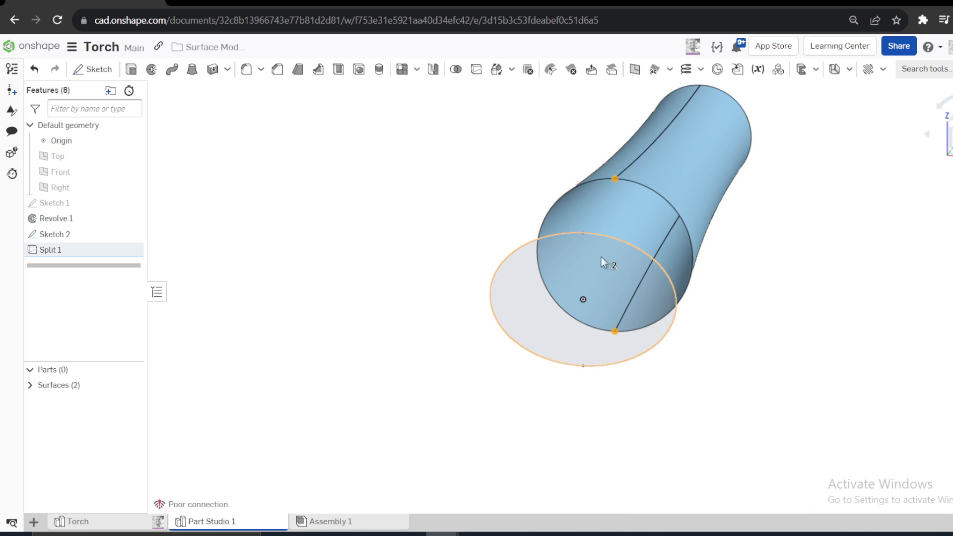
pyautogui.click(583, 232)
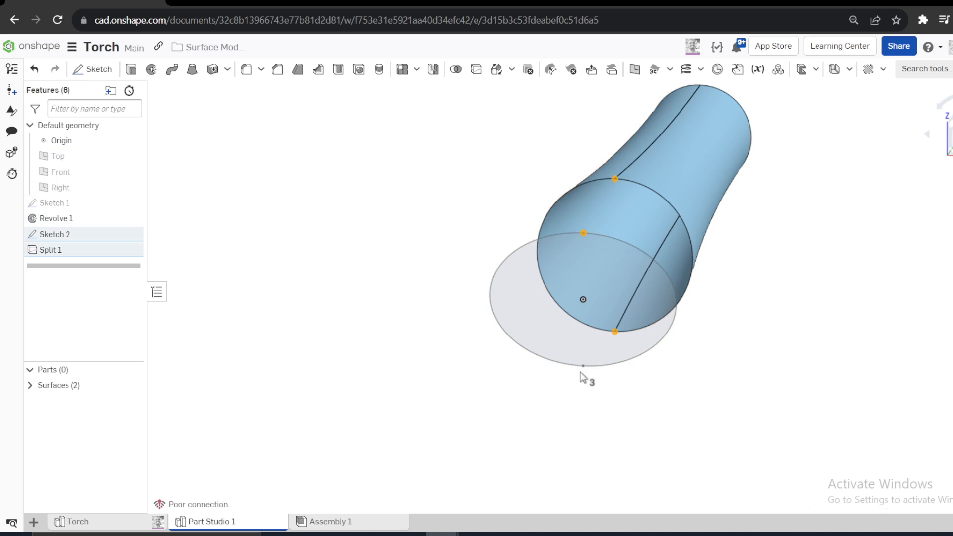
# - Start a surface loft and use both halves of the Sketch 2 ellipse as the first profile
pyautogui.moveTo(734, 241)
pyautogui.mouseDown(button='right')
pyautogui.moveTo(761, 271)
pyautogui.moveTo(753, 277)
pyautogui.mouseUp(button='right')
pyautogui.click(423, 151)
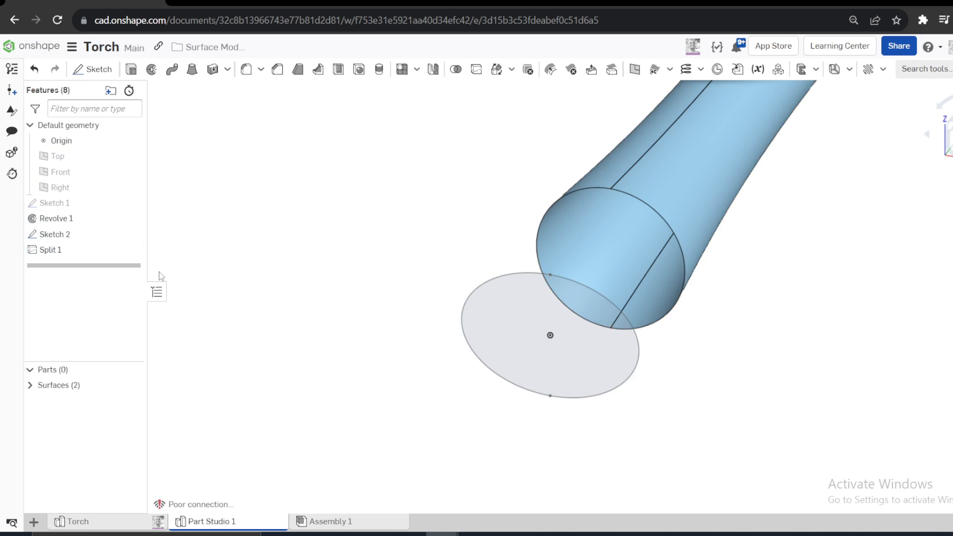
pyautogui.click(192, 69)
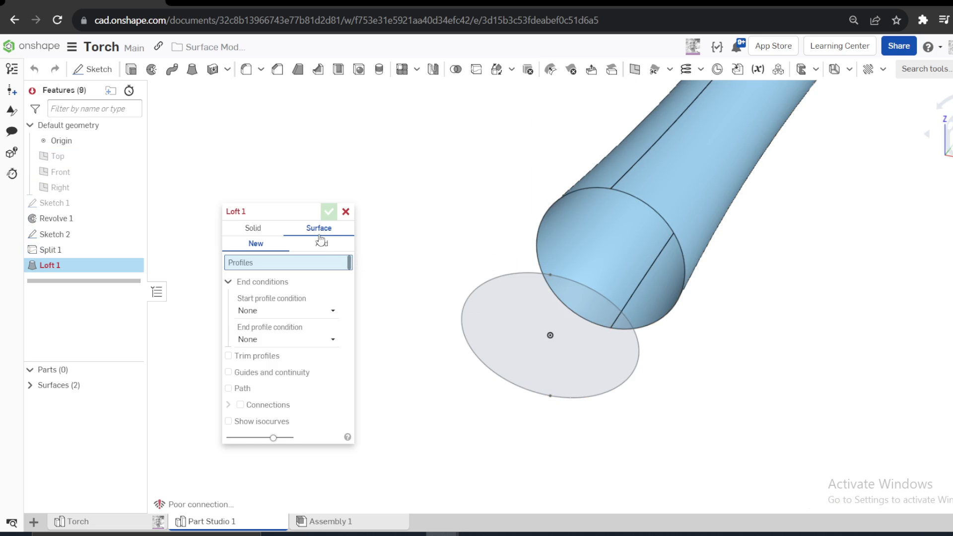
pyautogui.click(567, 281)
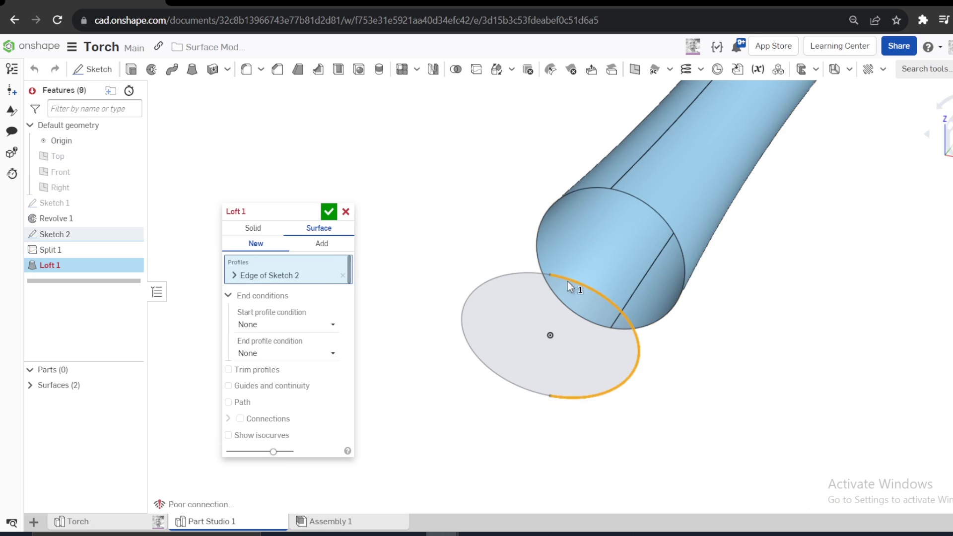
pyautogui.click(235, 275)
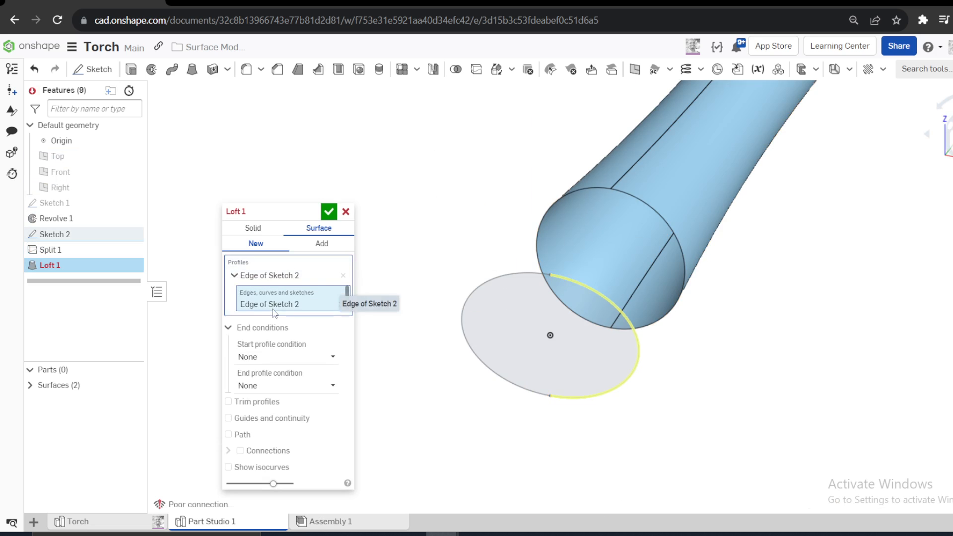
pyautogui.click(471, 293)
pyautogui.click(235, 276)
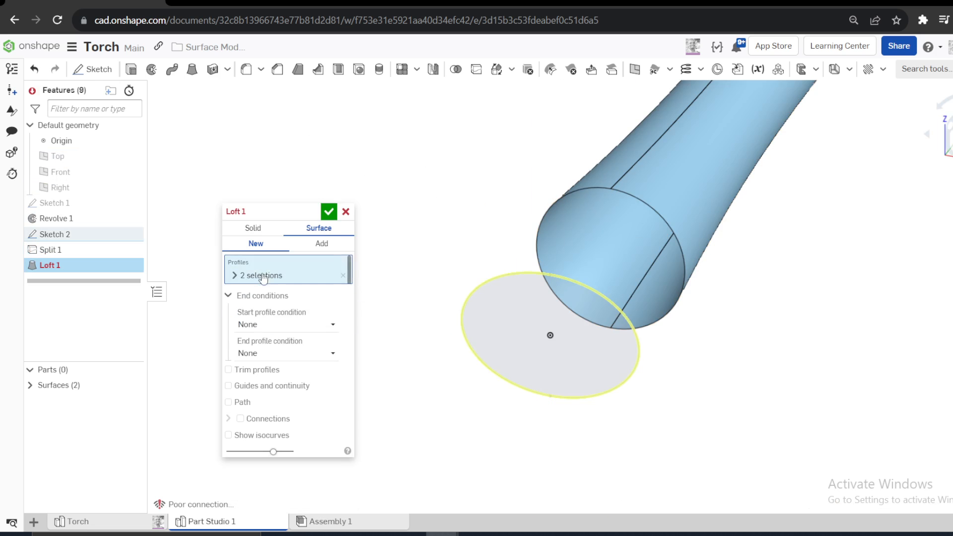
# - Set the loft to Add and use both edges of the revolved surface's wide end as the second profile
pyautogui.click(623, 195)
pyautogui.click(327, 243)
pyautogui.click(240, 295)
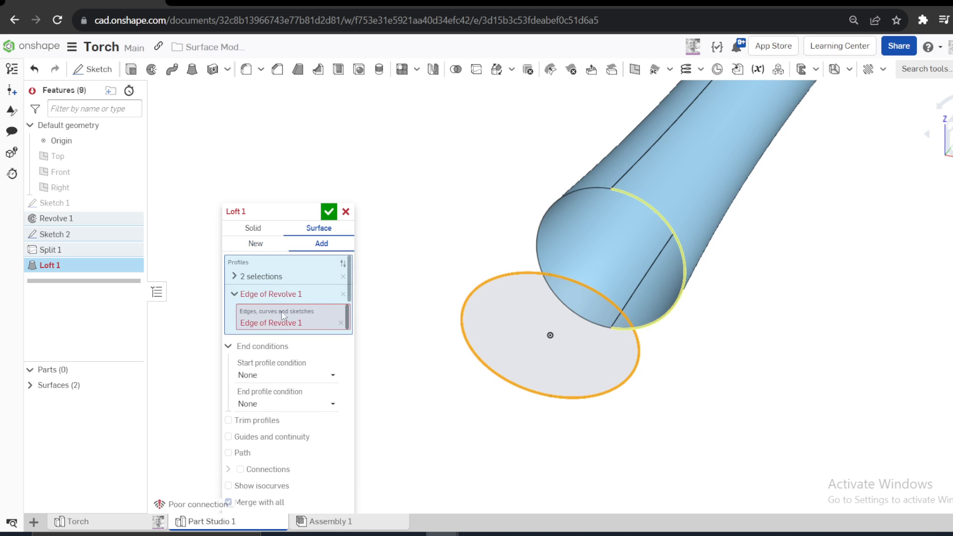
pyautogui.click(584, 190)
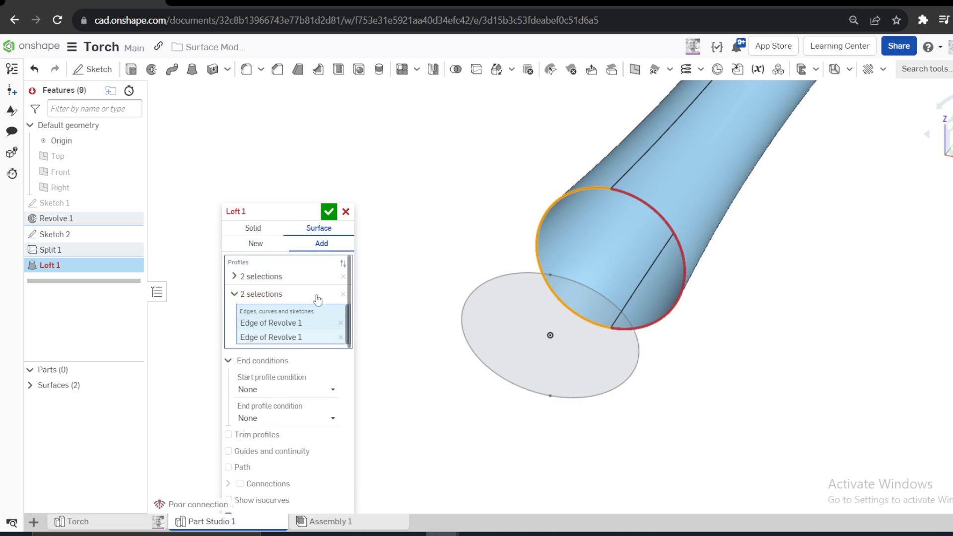
pyautogui.click(235, 294)
pyautogui.moveTo(362, 292); pyautogui.dragTo(406, 275, button='right')
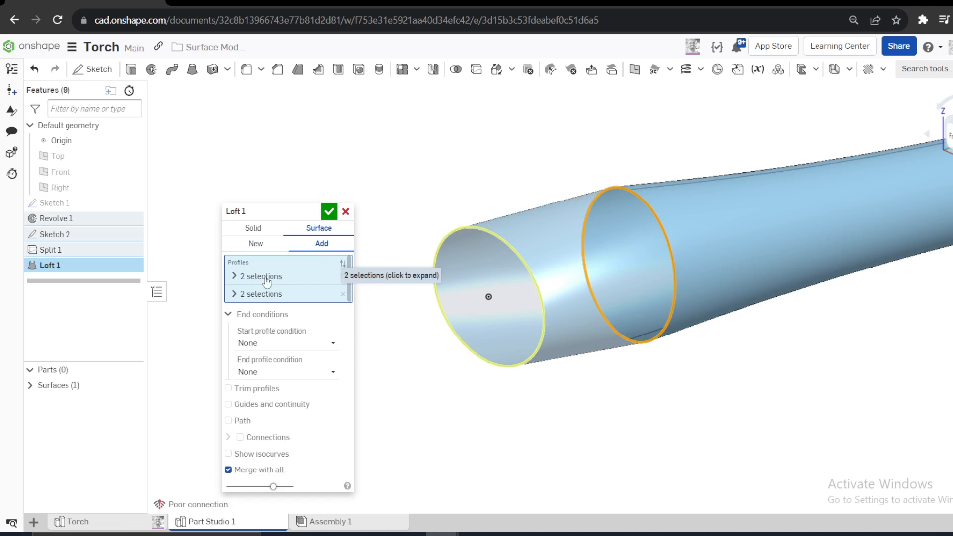
# - Set the loft's start profile condition to Normal to profile and check the shape at the ellipse end
pyautogui.click(265, 345)
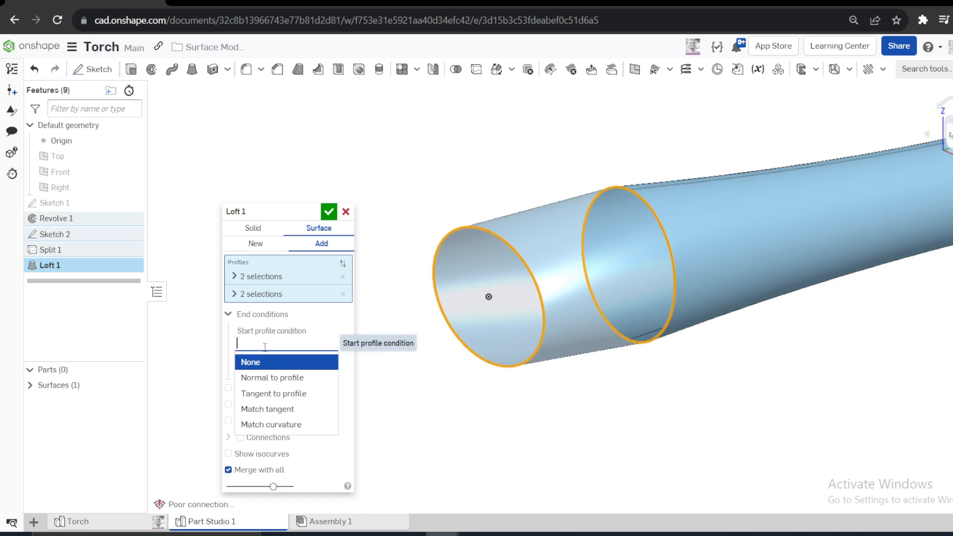
pyautogui.click(280, 378)
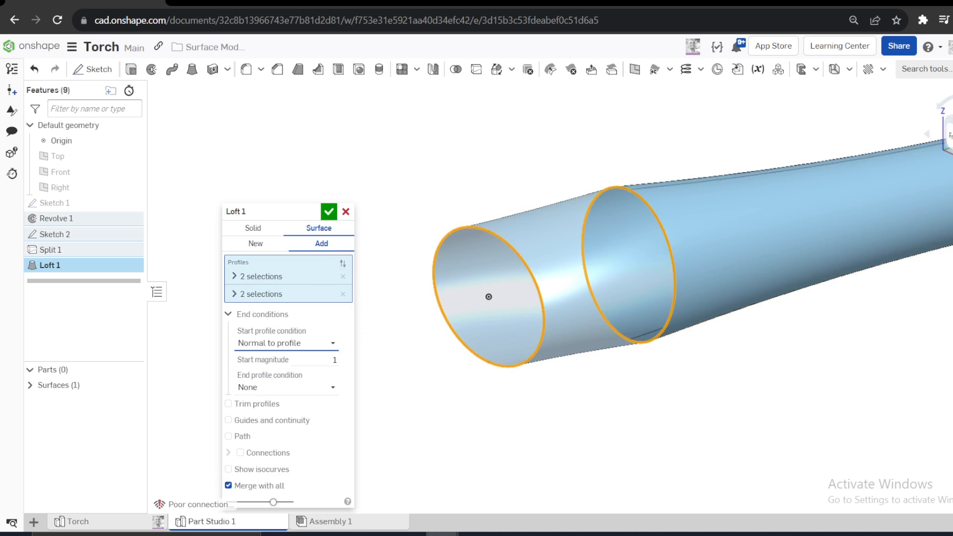
pyautogui.click(950, 135)
pyautogui.scroll(-3, 754, 272)
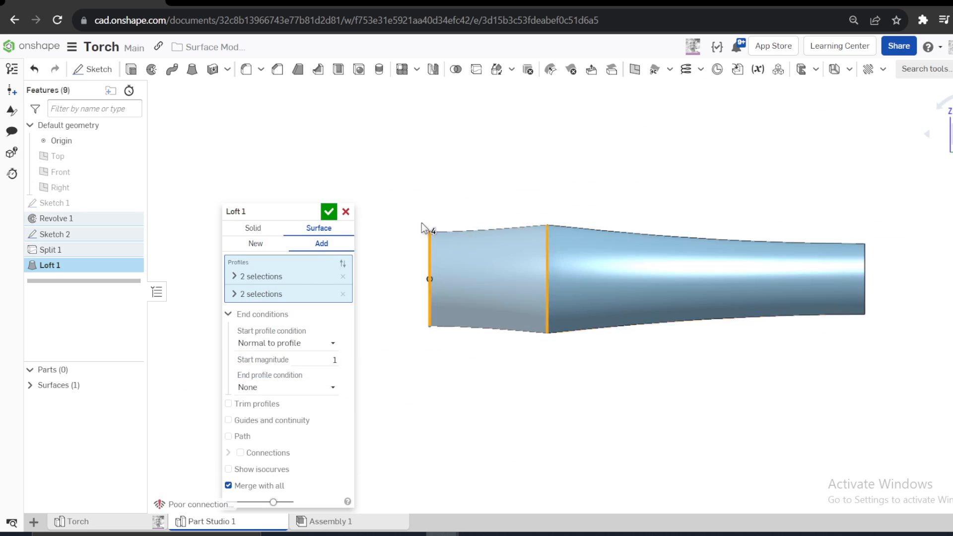
pyautogui.scroll(5, 426, 231)
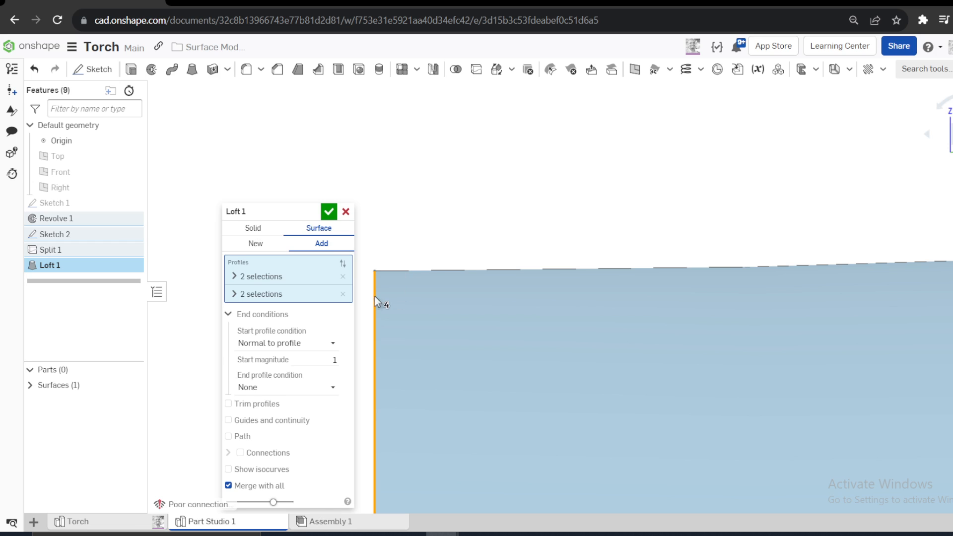
# - Set the loft's end profile condition to Match tangent with the adjacent revolved faces and accept the loft
pyautogui.scroll(-5, 472, 240)
pyautogui.scroll(5, 664, 242)
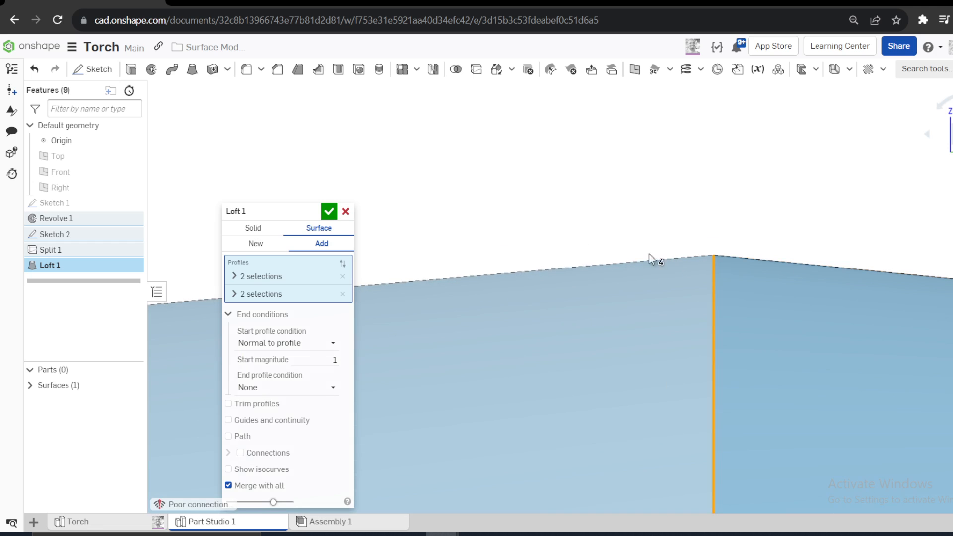
pyautogui.moveTo(265, 191); pyautogui.dragTo(272, 104)
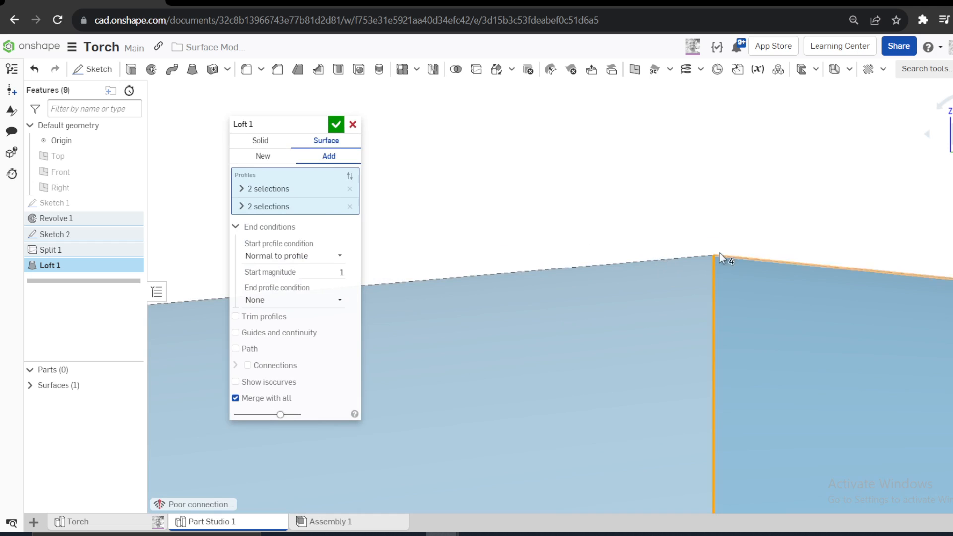
pyautogui.scroll(5, 715, 252)
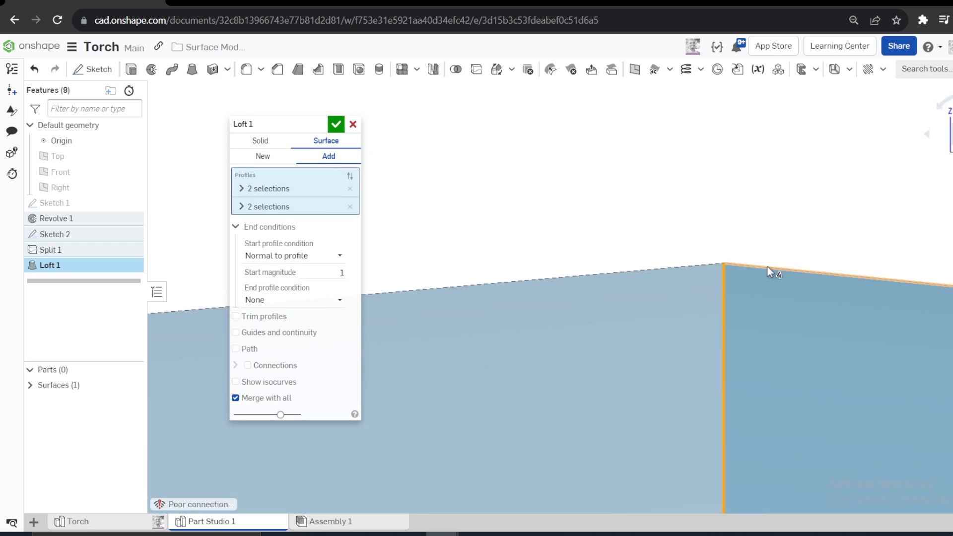
pyautogui.click(255, 300)
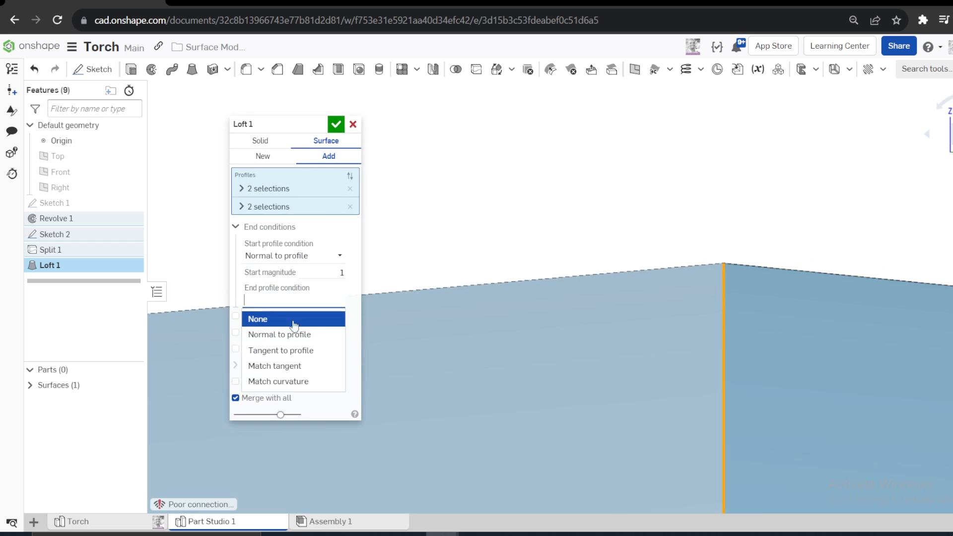
pyautogui.click(266, 366)
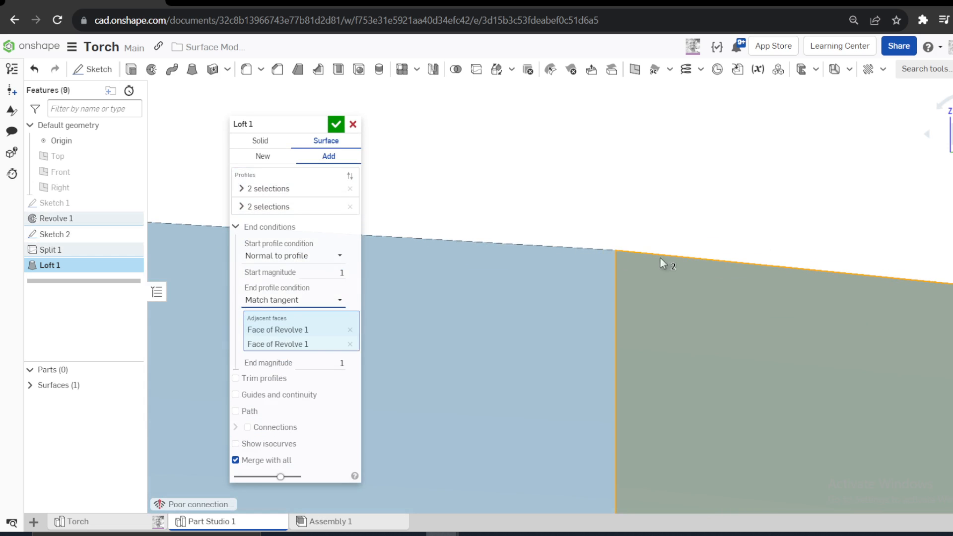
pyautogui.click(337, 363)
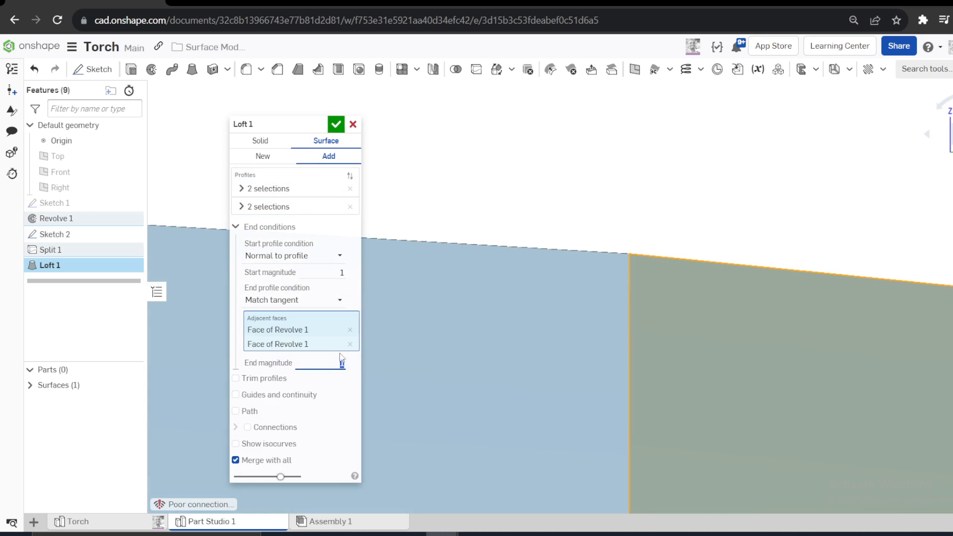
pyautogui.scroll(-10, 665, 291)
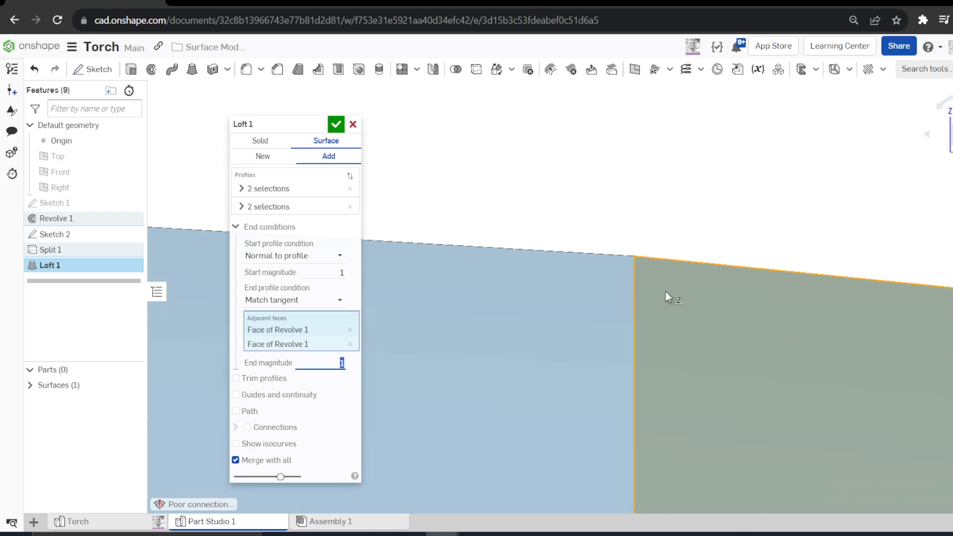
pyautogui.scroll(-3, 753, 293)
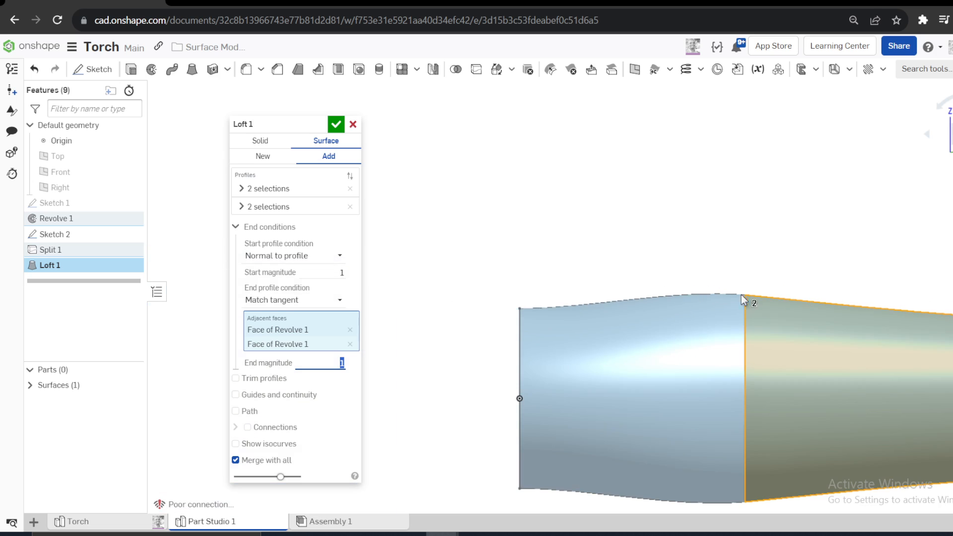
pyautogui.click(336, 124)
pyautogui.scroll(-5, 419, 234)
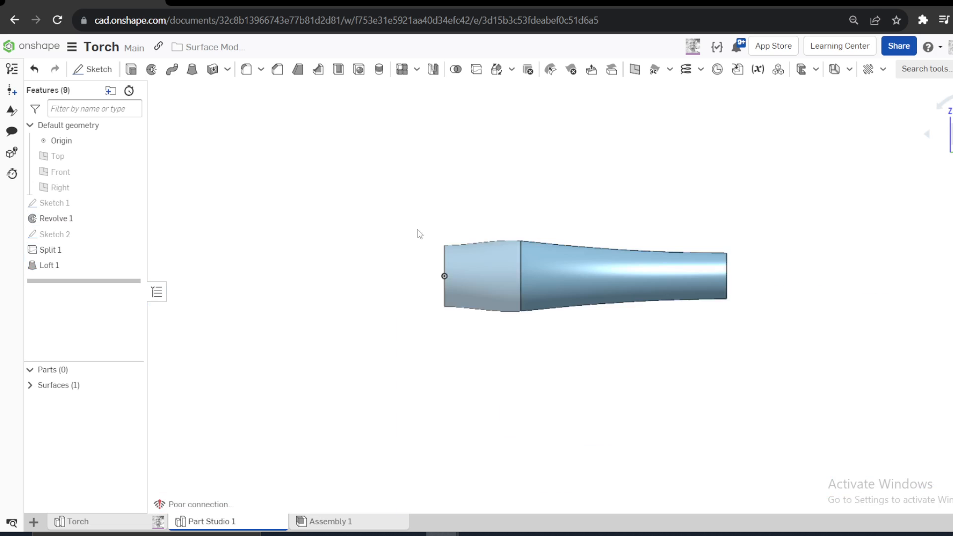
# - Sketch a shallow three-point arc on the Top plane, spanning the torch's wide end and bulging toward the origin
pyautogui.moveTo(418, 234); pyautogui.dragTo(478, 255, button='right')
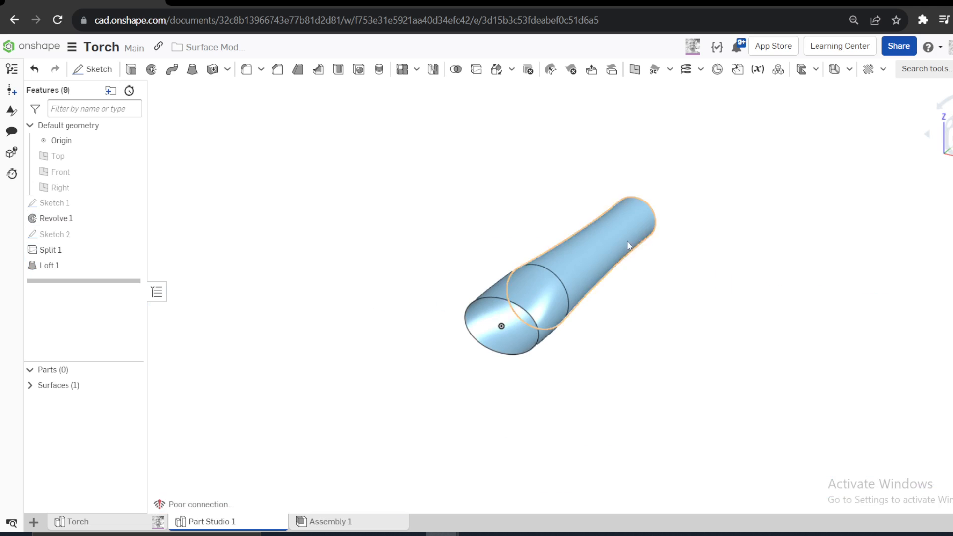
pyautogui.moveTo(627, 242); pyautogui.dragTo(561, 279, button='right')
pyautogui.click(950, 131)
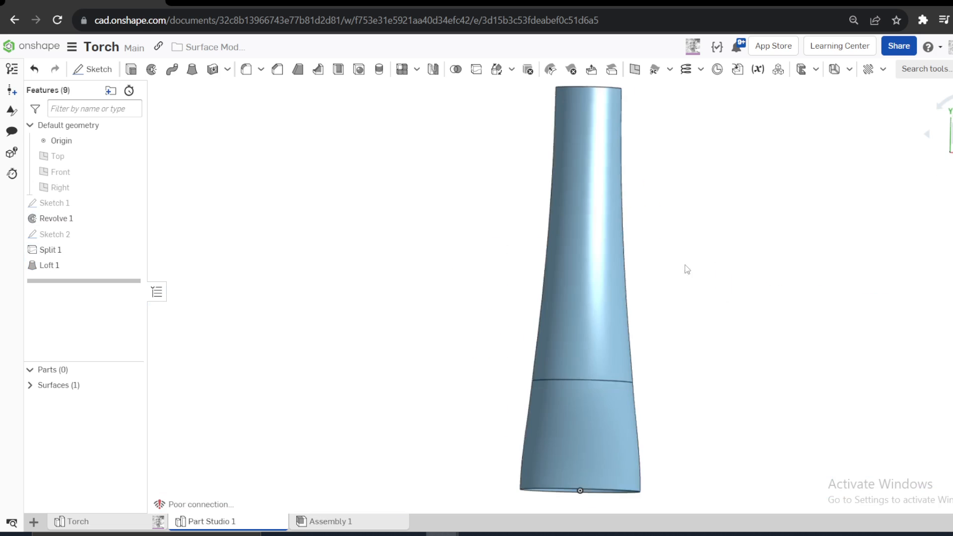
pyautogui.scroll(-4, 637, 300)
pyautogui.scroll(6, 649, 381)
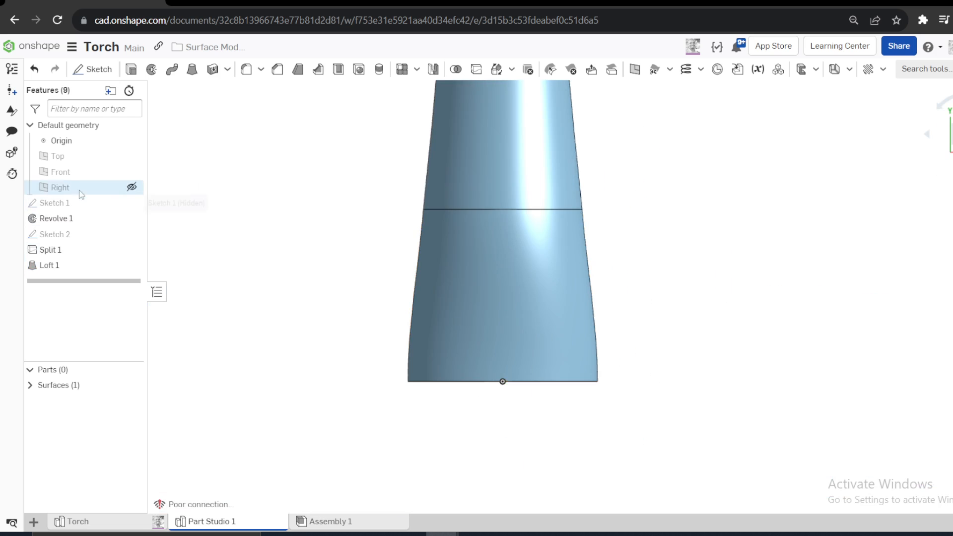
pyautogui.rightClick(62, 157)
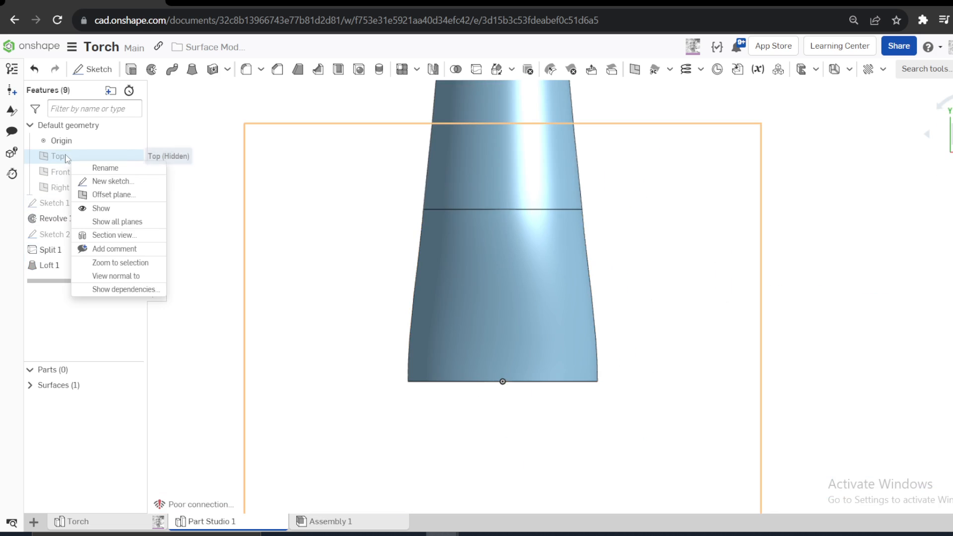
pyautogui.click(112, 182)
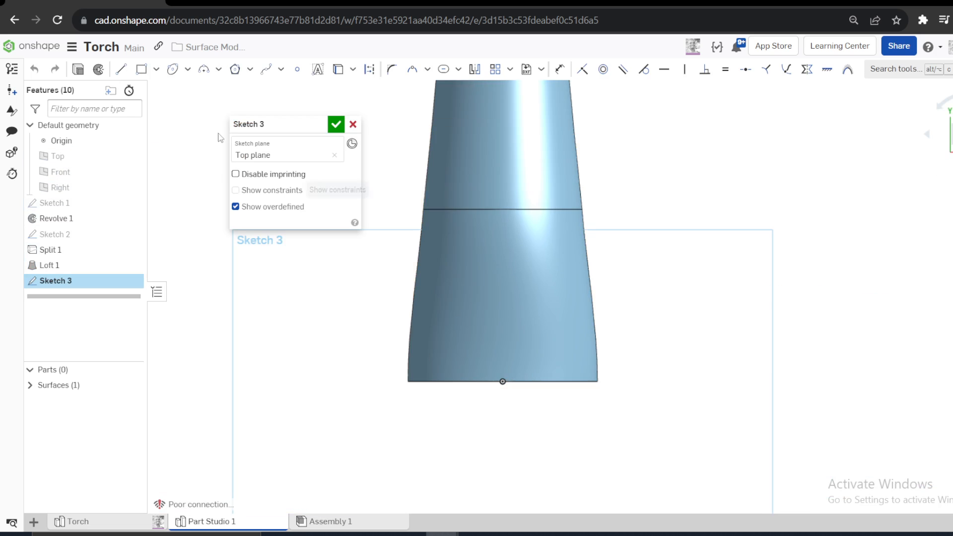
pyautogui.click(217, 70)
pyautogui.click(219, 90)
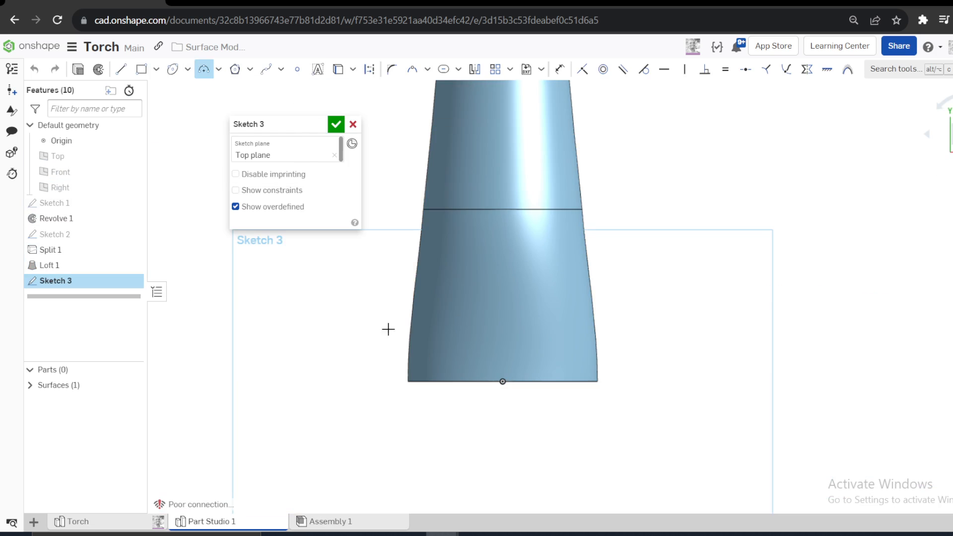
pyautogui.click(383, 328)
pyautogui.click(647, 336)
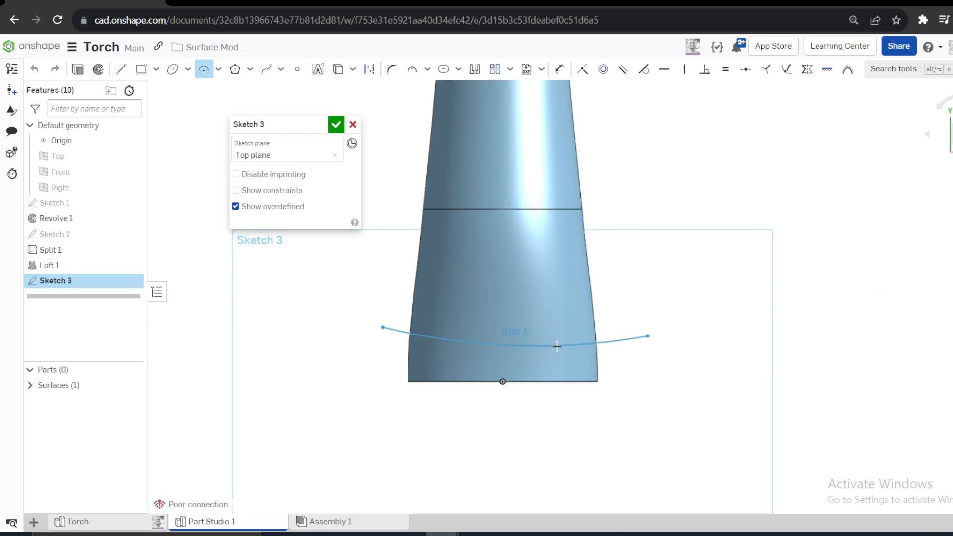
pyautogui.click(541, 356)
pyautogui.press('Escape')
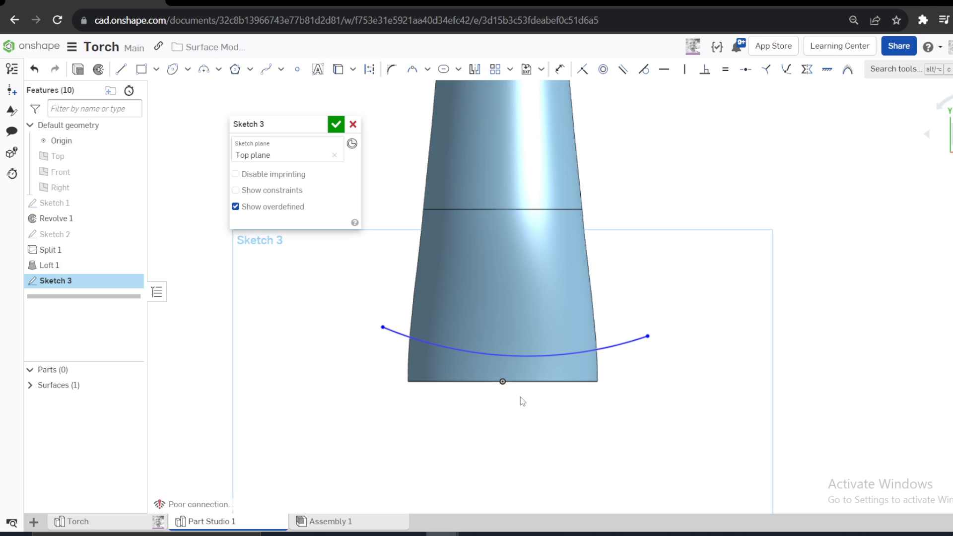
# - Make the arc coincident with the origin
pyautogui.click(505, 386)
pyautogui.click(516, 358)
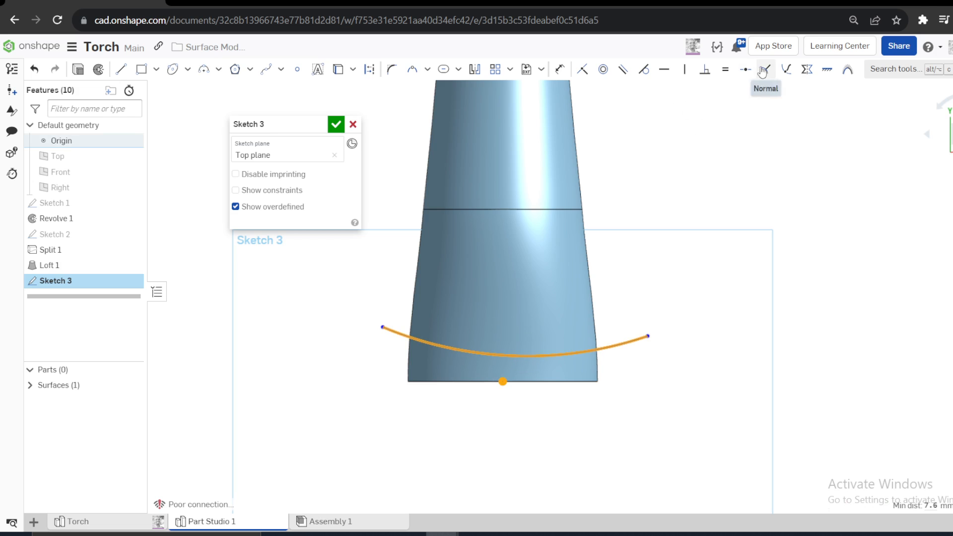
pyautogui.click(581, 69)
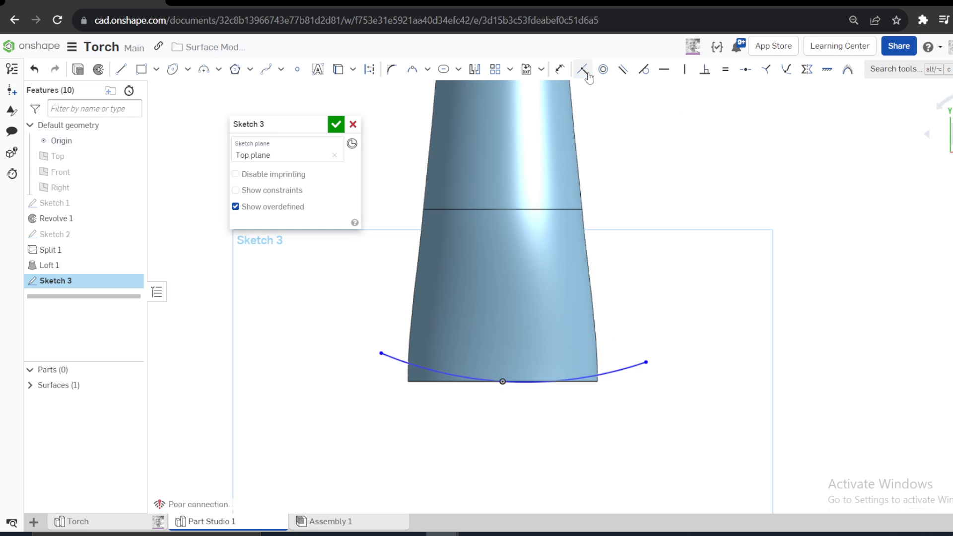
# - Draw a vertical line from the origin up the torch's axis and convert it to construction geometry
pyautogui.press('l')
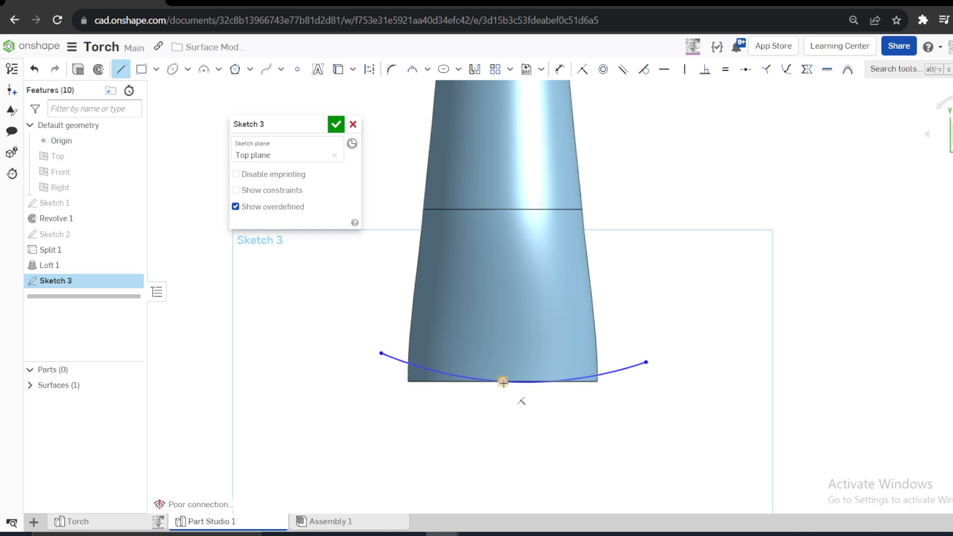
pyautogui.click(502, 381)
pyautogui.click(501, 268)
pyautogui.press('Escape')
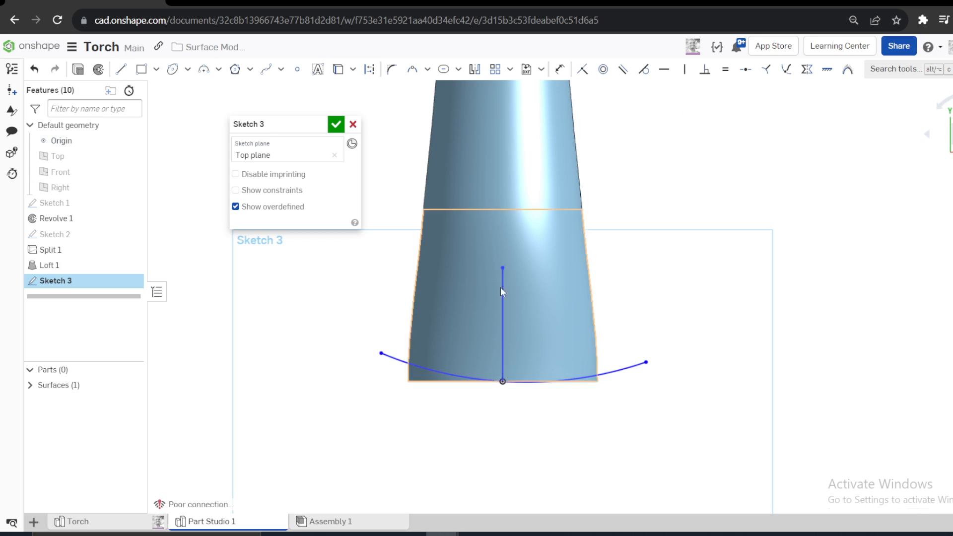
pyautogui.click(502, 297)
pyautogui.click(369, 69)
pyautogui.press('Escape')
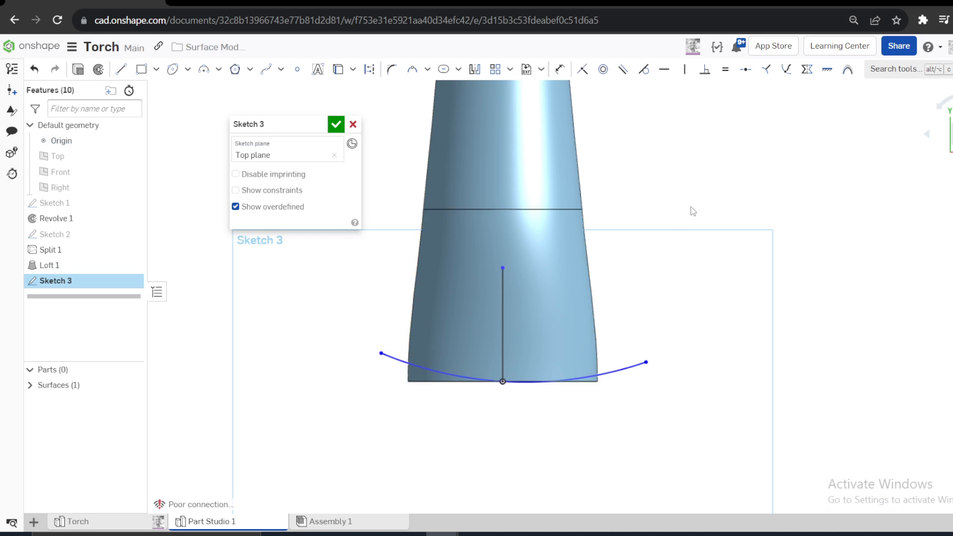
# - Make the arc's two endpoints symmetric about the vertical construction line
pyautogui.press('s')
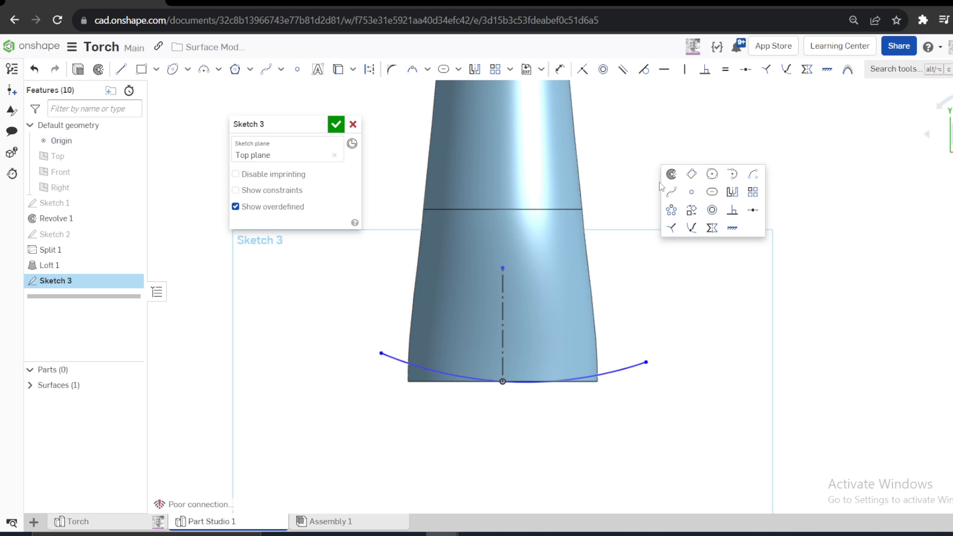
pyautogui.press('s')
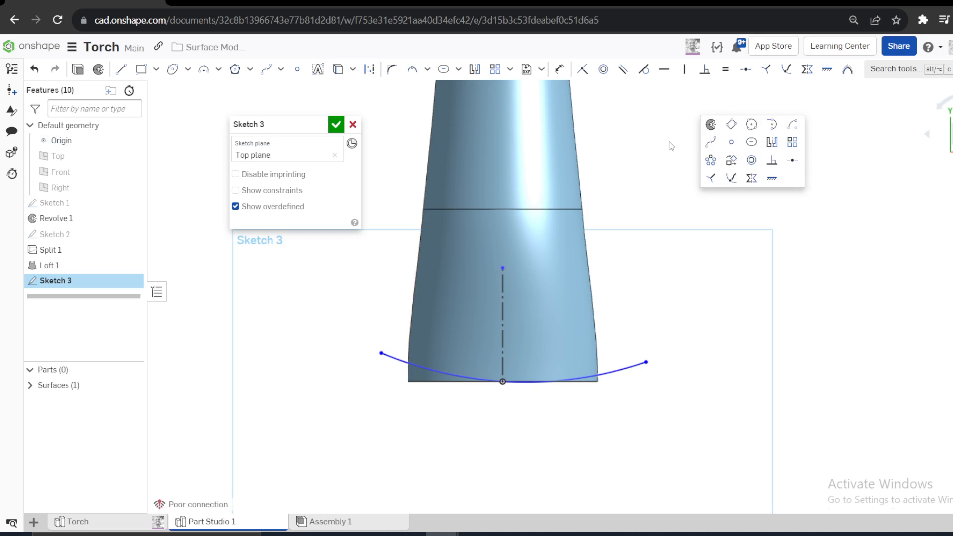
pyautogui.press('s')
pyautogui.press('s')
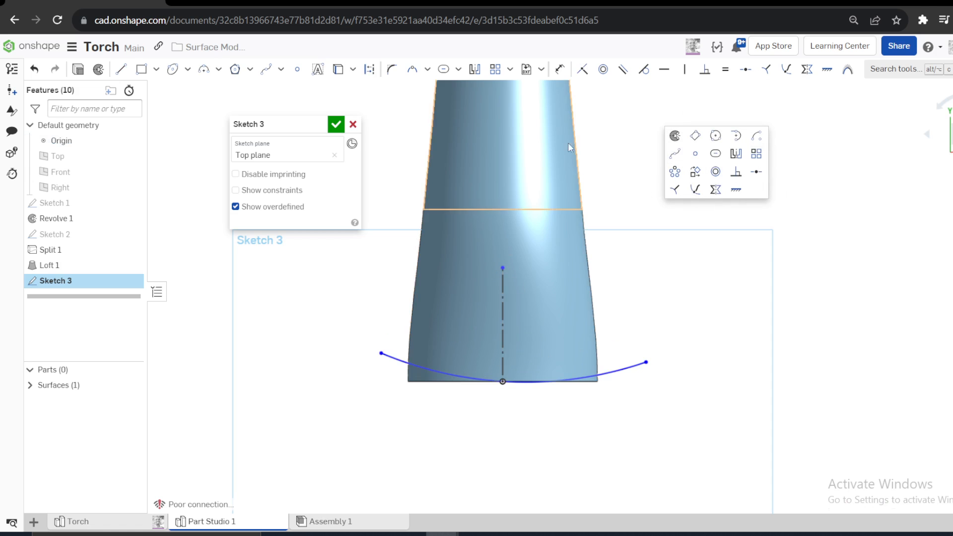
pyautogui.press('s')
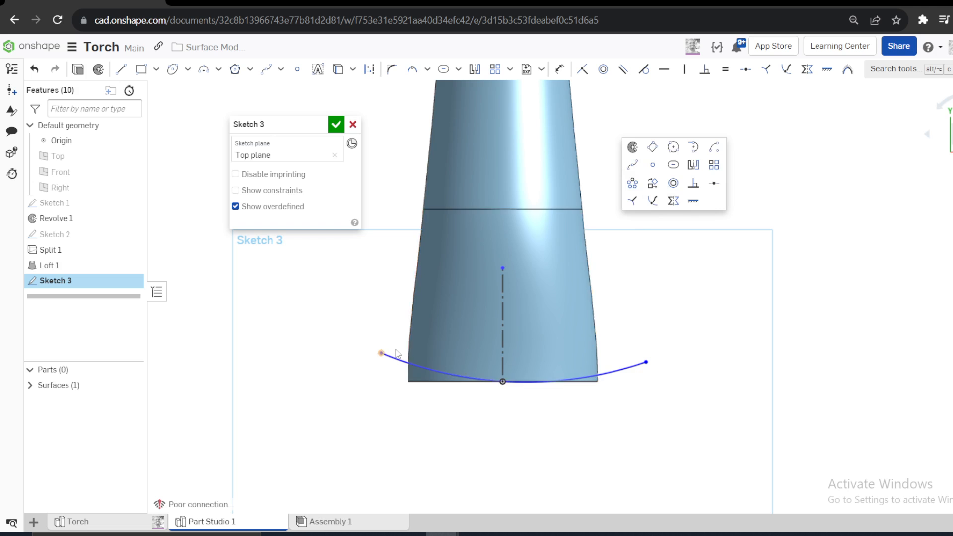
pyautogui.click(672, 201)
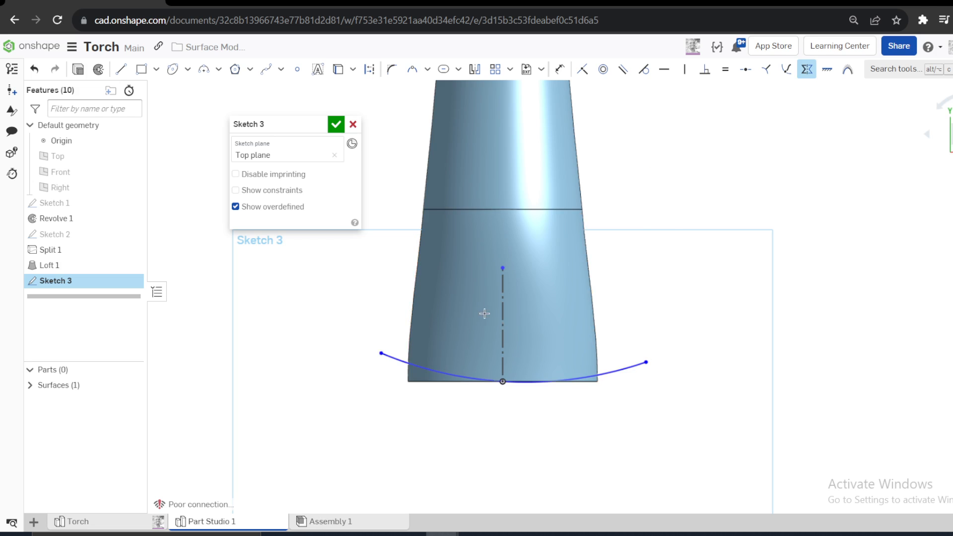
pyautogui.click(502, 308)
pyautogui.click(381, 352)
pyautogui.click(645, 361)
# - Dimension the vertical distance between the origin and the arc's endpoint as 10 mm
pyautogui.press('d')
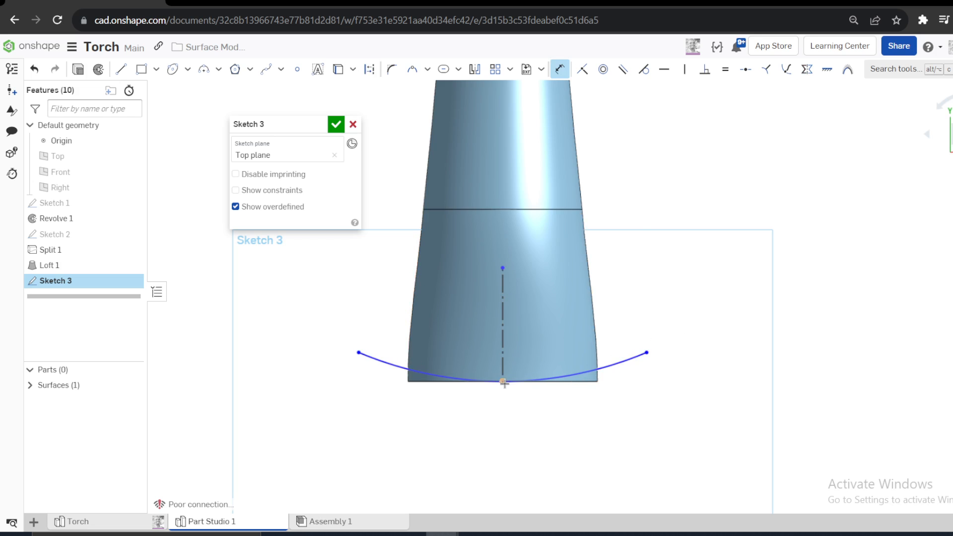
pyautogui.click(504, 383)
pyautogui.click(694, 373)
pyautogui.write('1')
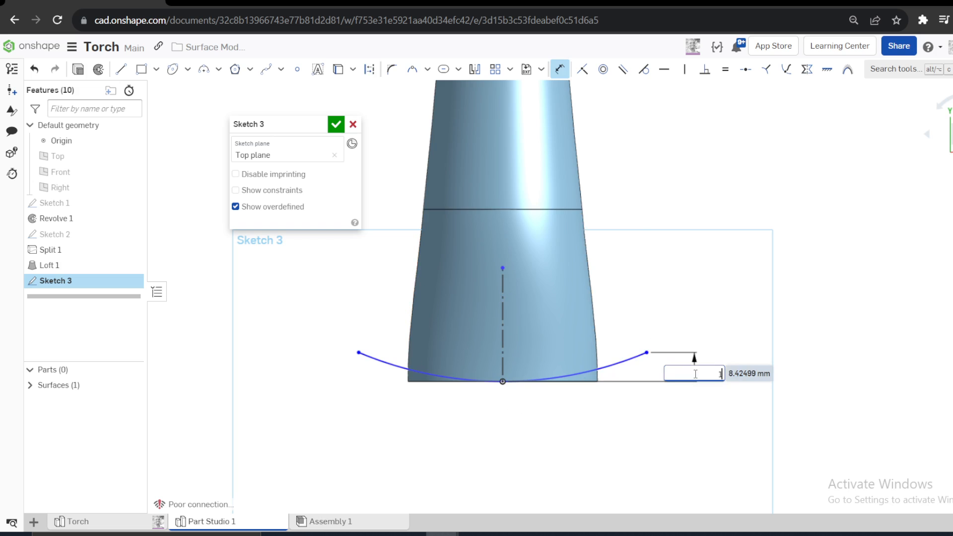
pyautogui.write('0')
pyautogui.press('Return')
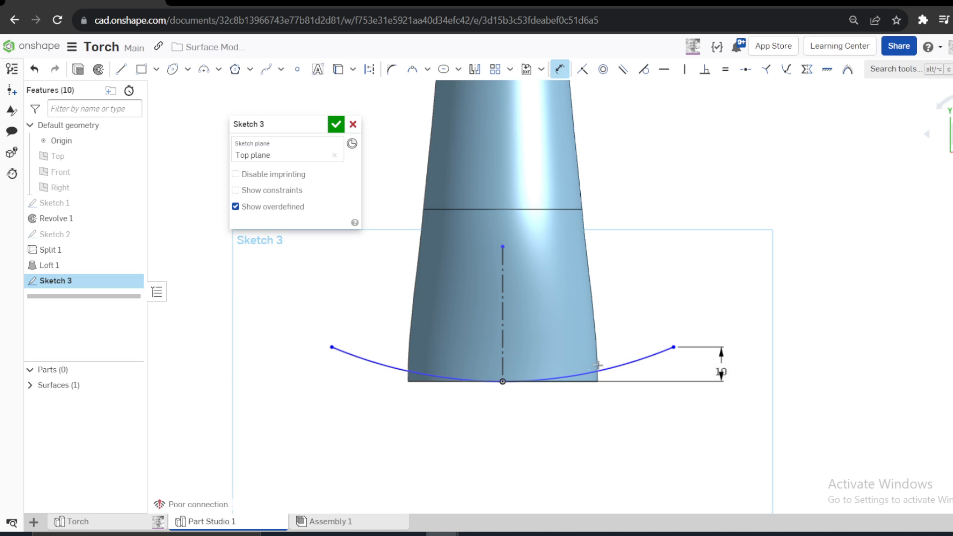
# - Set the arc's radius to 50 mm
pyautogui.click(615, 361)
pyautogui.click(635, 283)
pyautogui.write('5')
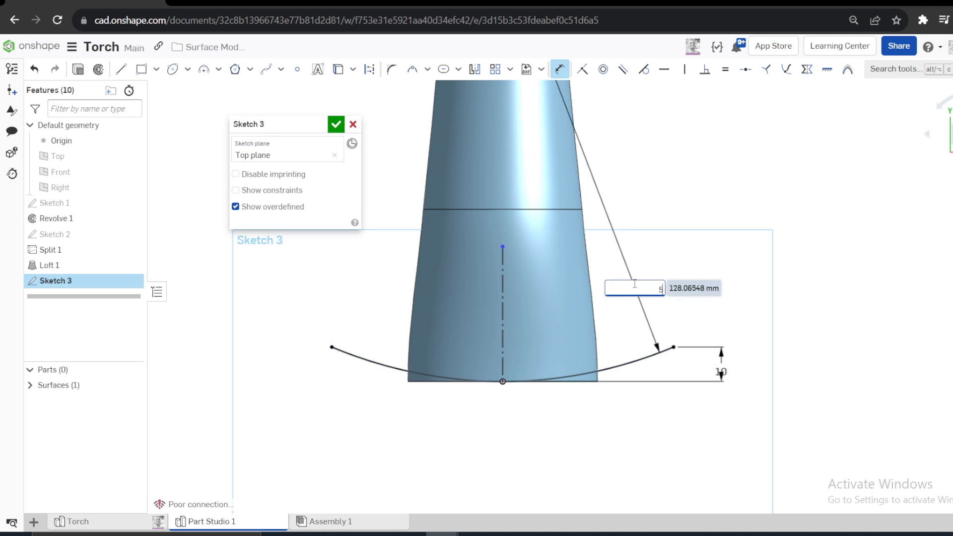
pyautogui.write('0')
pyautogui.press('Return')
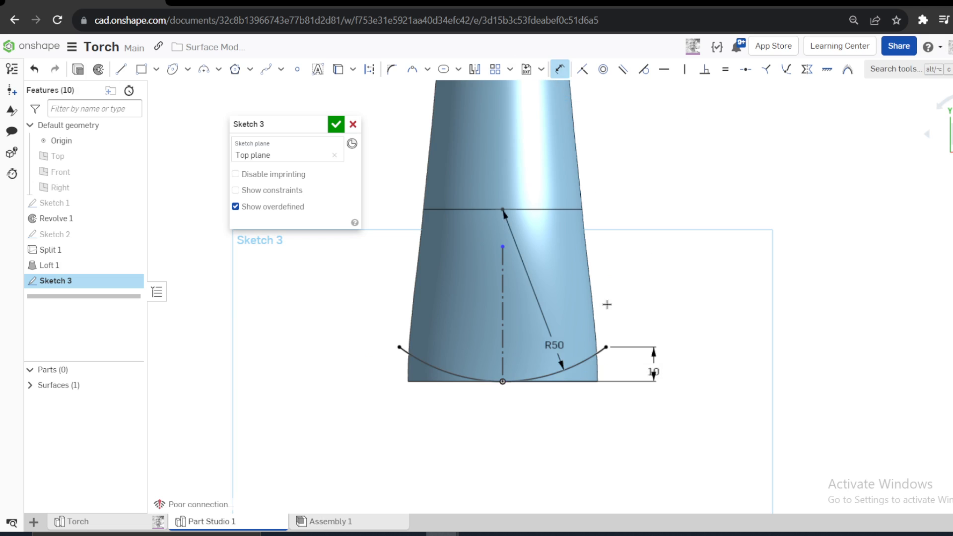
# - Close the arc's ends with two side lines about 13 mm long and a horizontal base line, and constrain the slanted side to vertical
pyautogui.press('l')
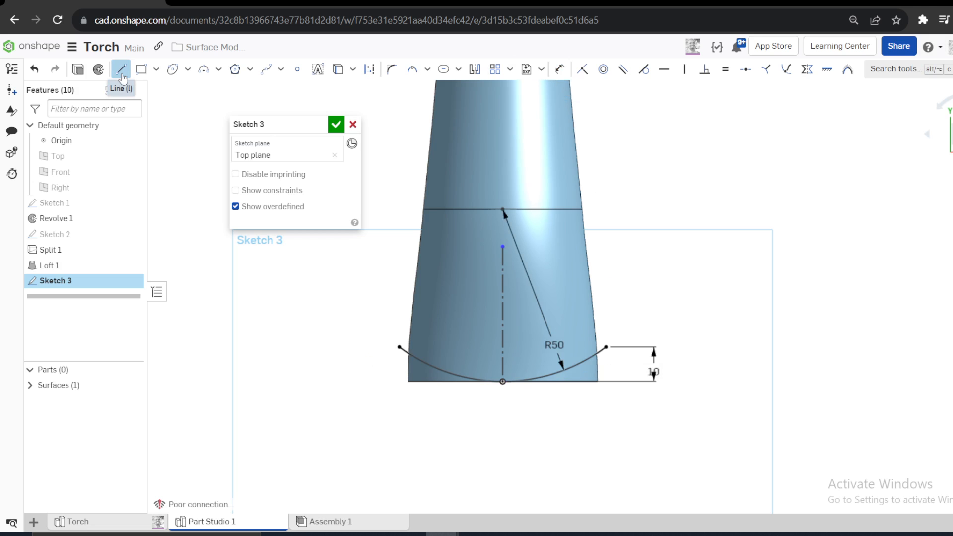
pyautogui.click(399, 347)
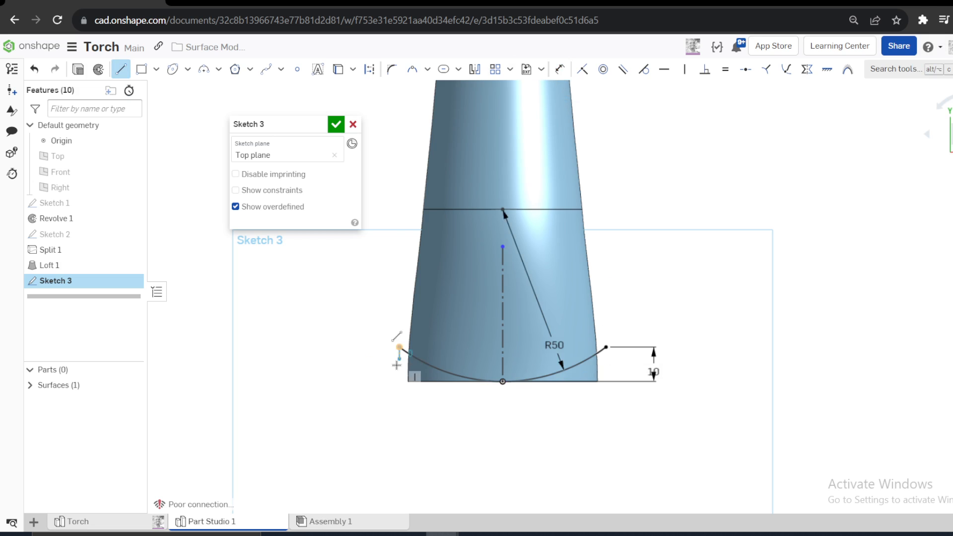
pyautogui.click(399, 392)
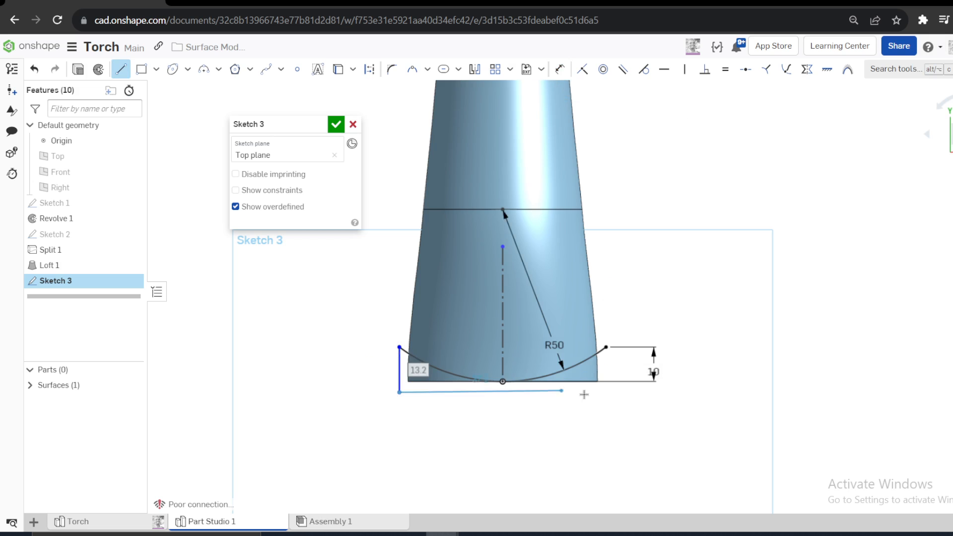
pyautogui.click(612, 392)
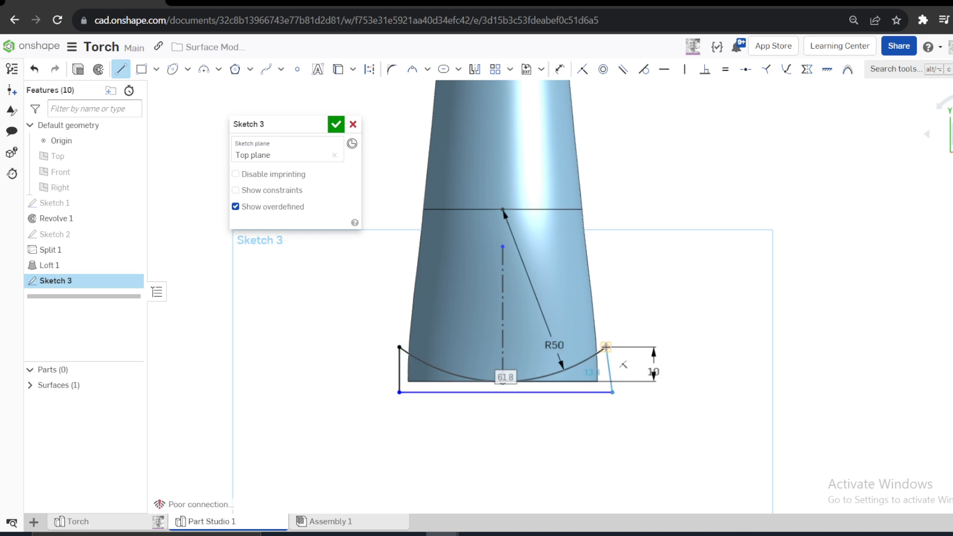
pyautogui.click(606, 347)
pyautogui.press('Escape')
pyautogui.click(610, 371)
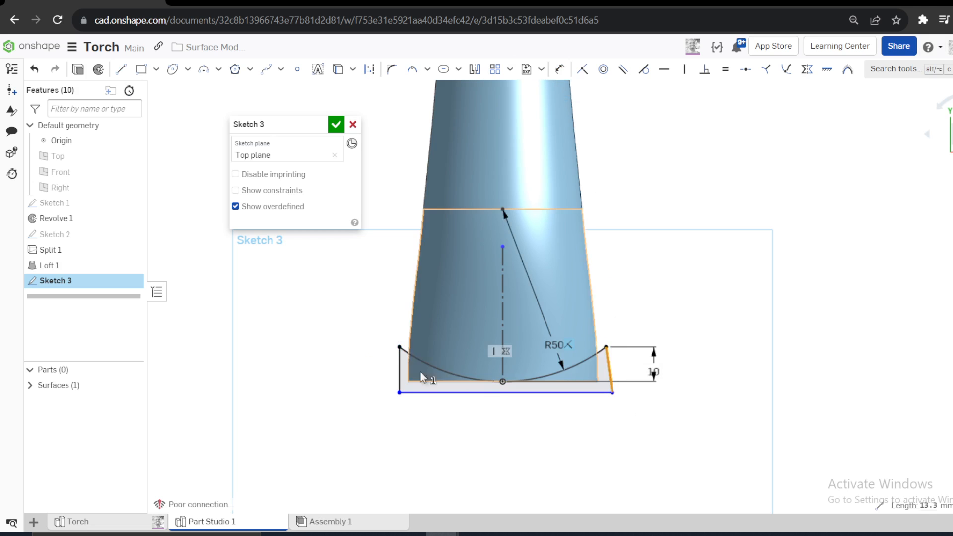
pyautogui.click(684, 72)
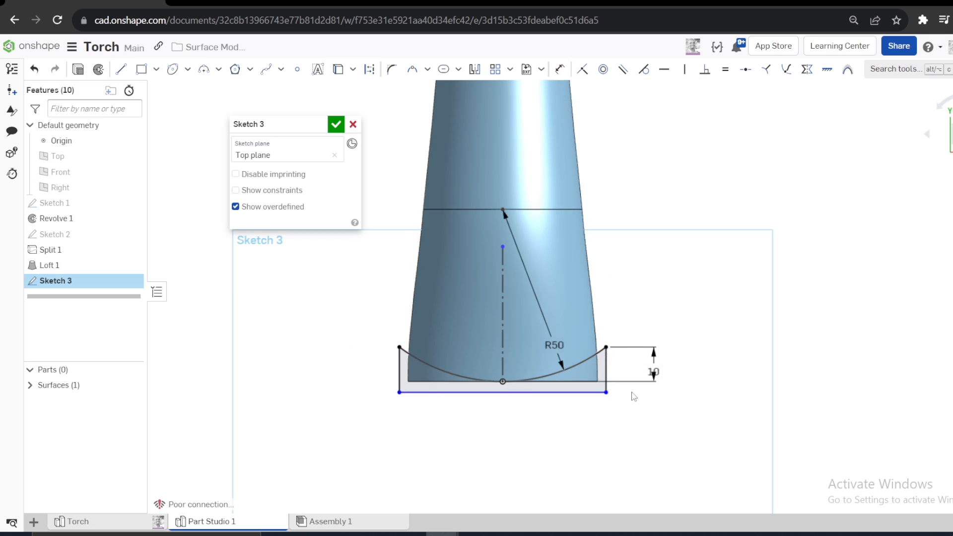
# - Set the length of the profile's vertical side line to 15 mm
pyautogui.press('d')
pyautogui.click(609, 367)
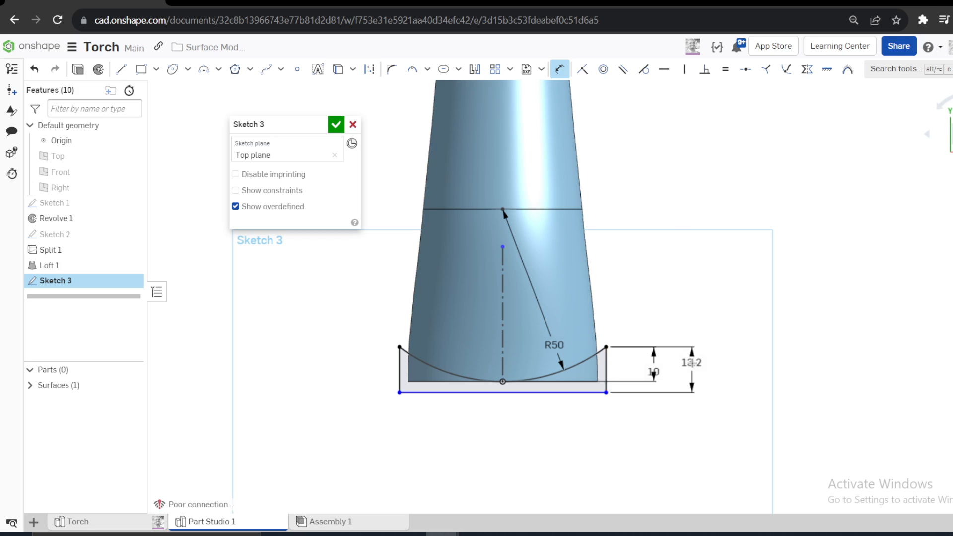
pyautogui.click(692, 363)
pyautogui.write('15')
pyautogui.press('Return')
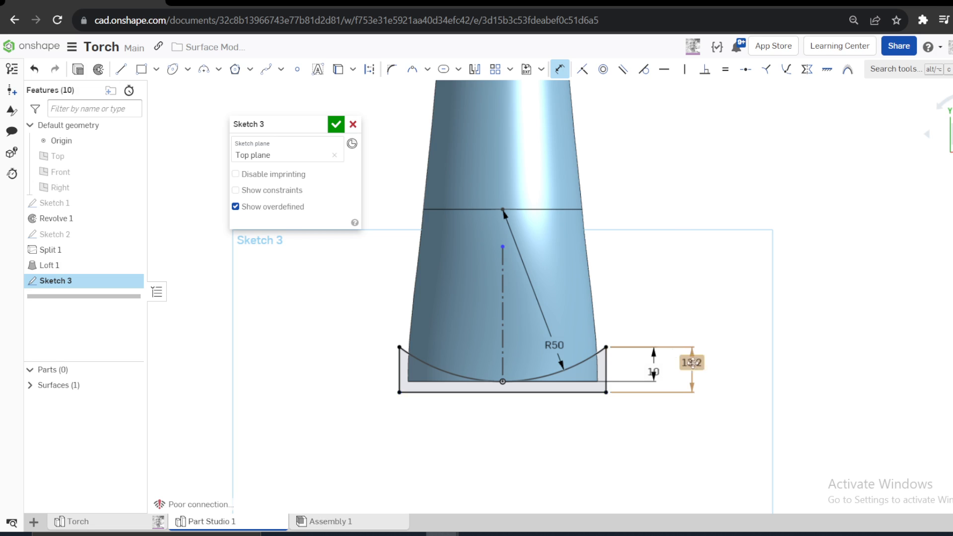
pyautogui.click(77, 74)
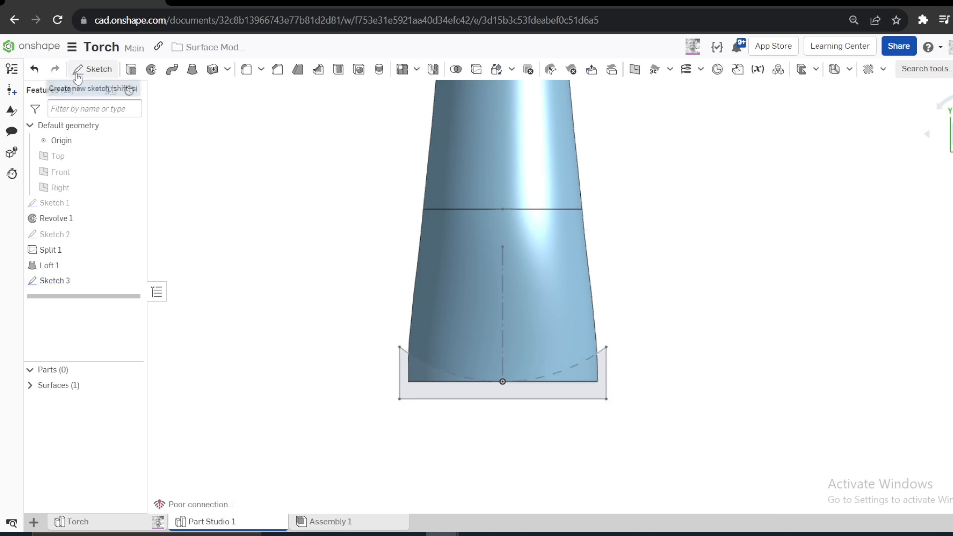
pyautogui.hotkey('shift', 'e')
pyautogui.click(300, 157)
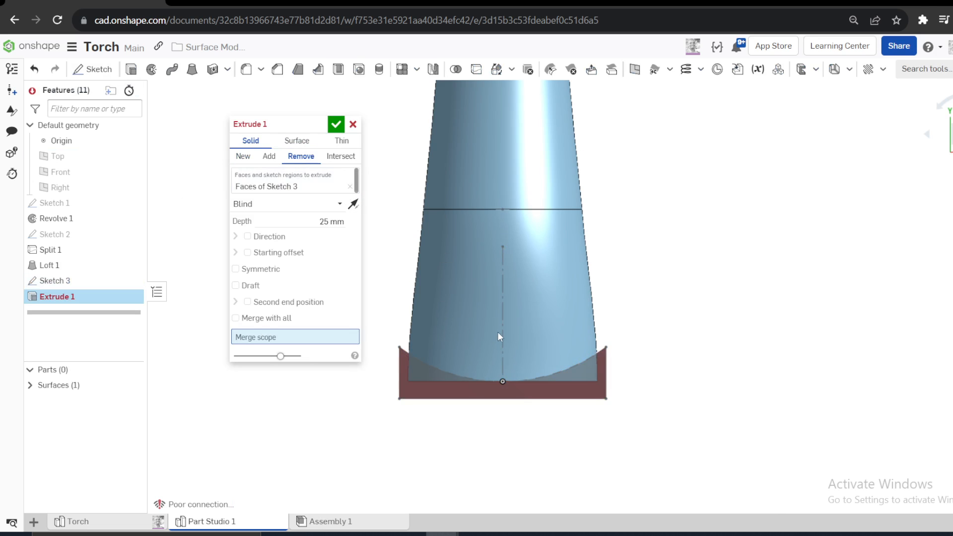
pyautogui.click(297, 140)
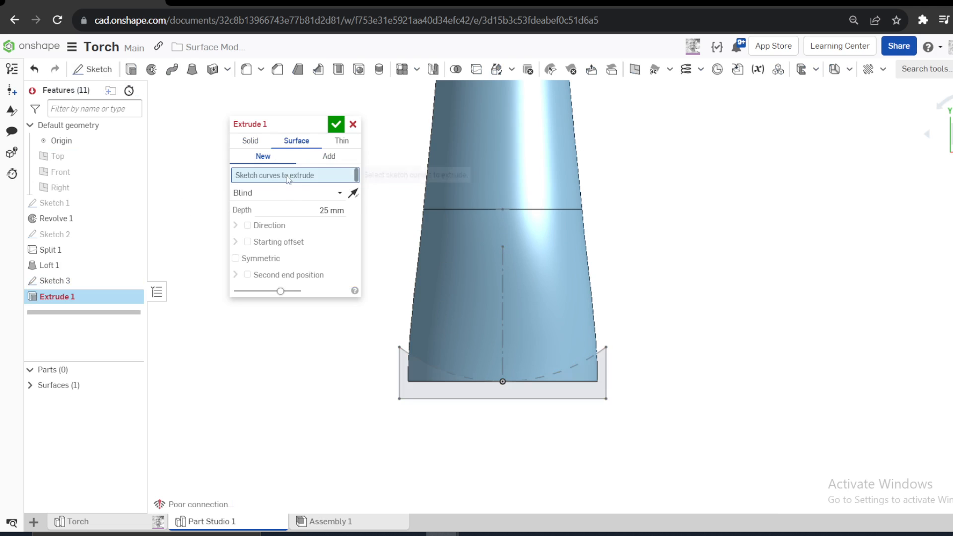
pyautogui.click(67, 282)
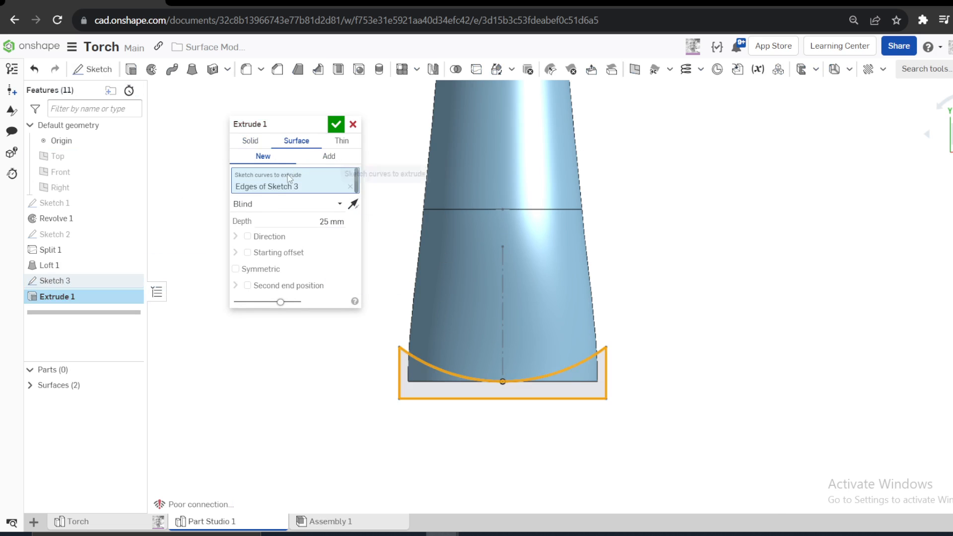
pyautogui.click(249, 142)
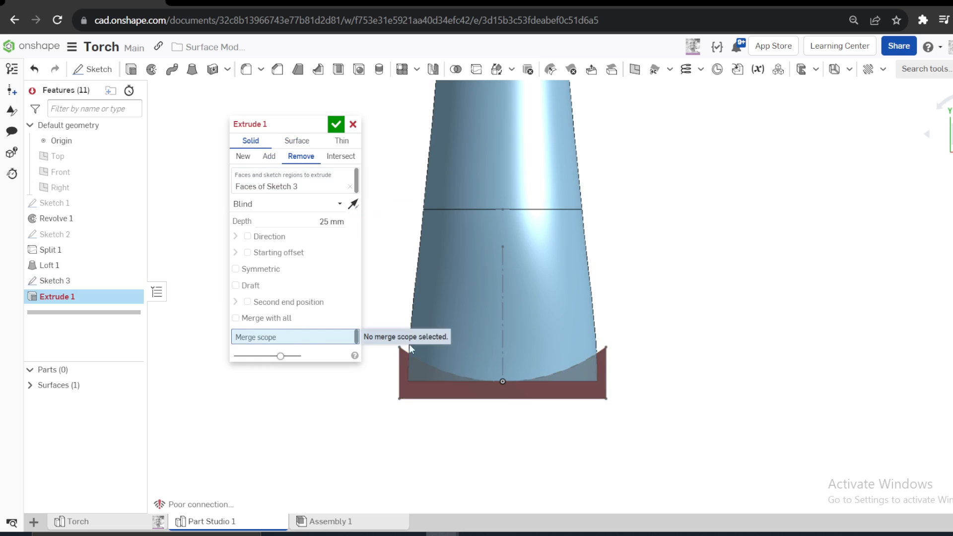
pyautogui.moveTo(408, 344); pyautogui.dragTo(448, 299, button='right')
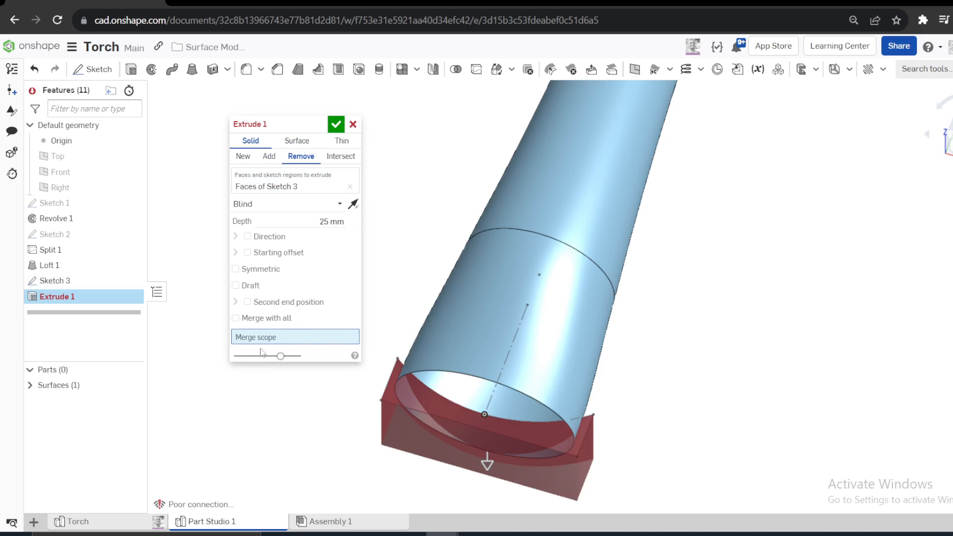
pyautogui.click(353, 124)
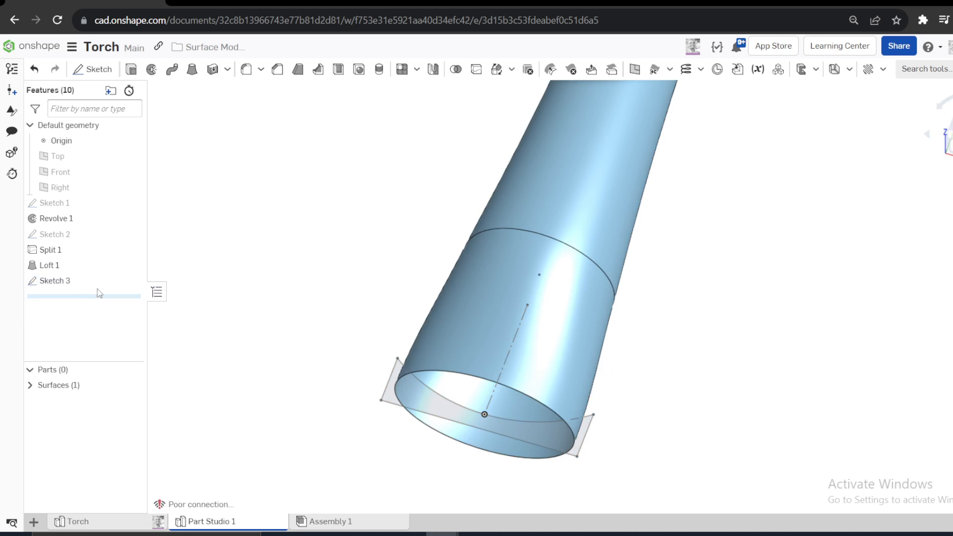
# - Roll the feature history back to before Sketch 3 and cap the torch's open elliptical end with an added Fill surface
pyautogui.moveTo(79, 297); pyautogui.dragTo(79, 280)
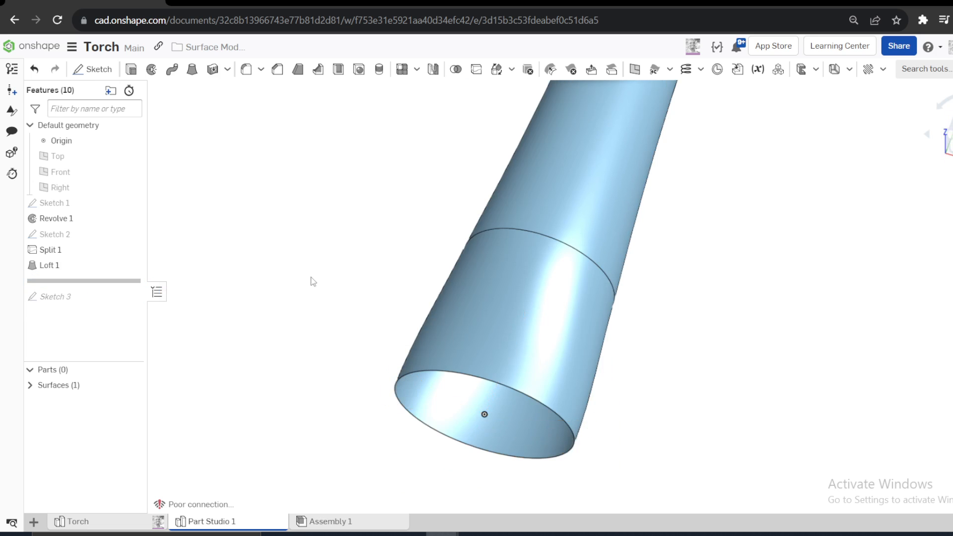
pyautogui.moveTo(446, 320)
pyautogui.mouseDown(button='right')
pyautogui.moveTo(511, 230)
pyautogui.moveTo(404, 330)
pyautogui.mouseUp(button='right')
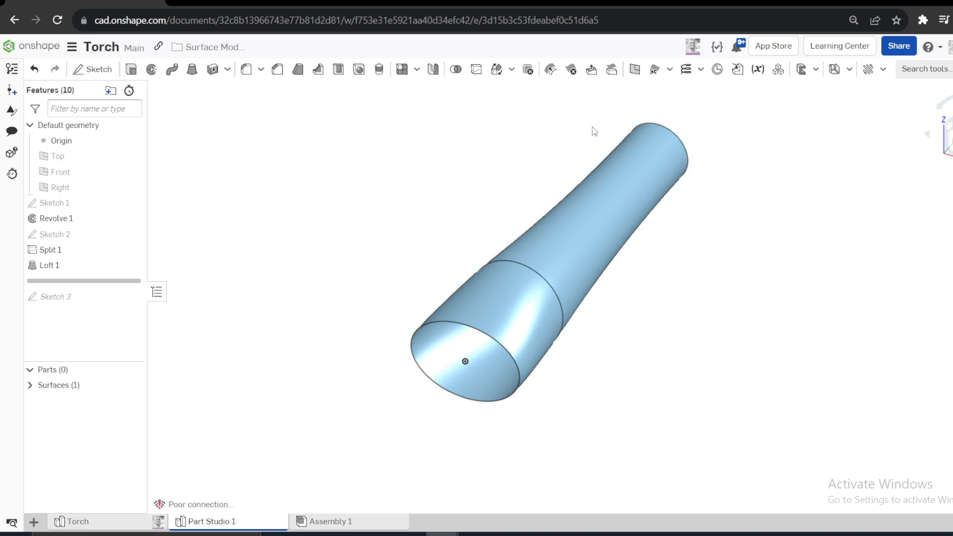
pyautogui.click(669, 69)
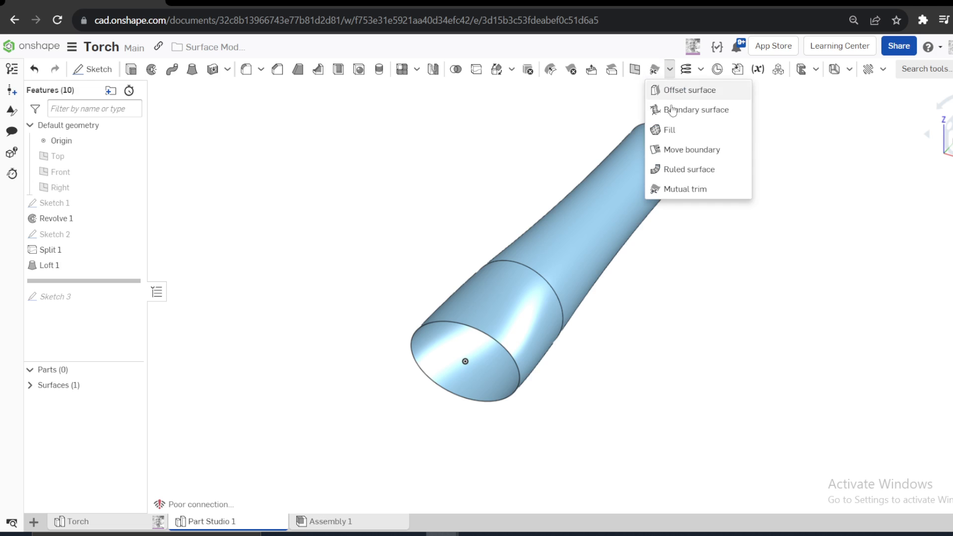
pyautogui.click(669, 130)
pyautogui.click(439, 320)
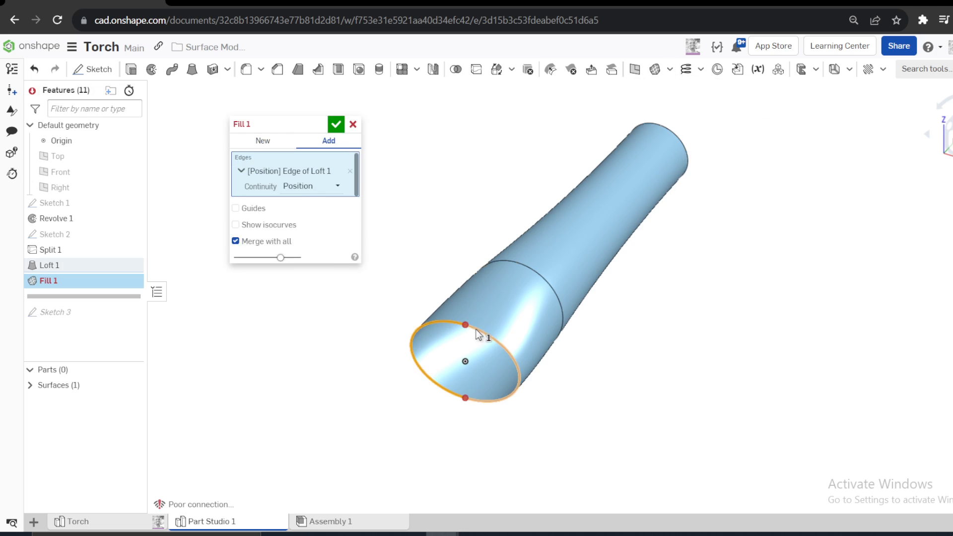
pyautogui.click(476, 330)
pyautogui.click(336, 124)
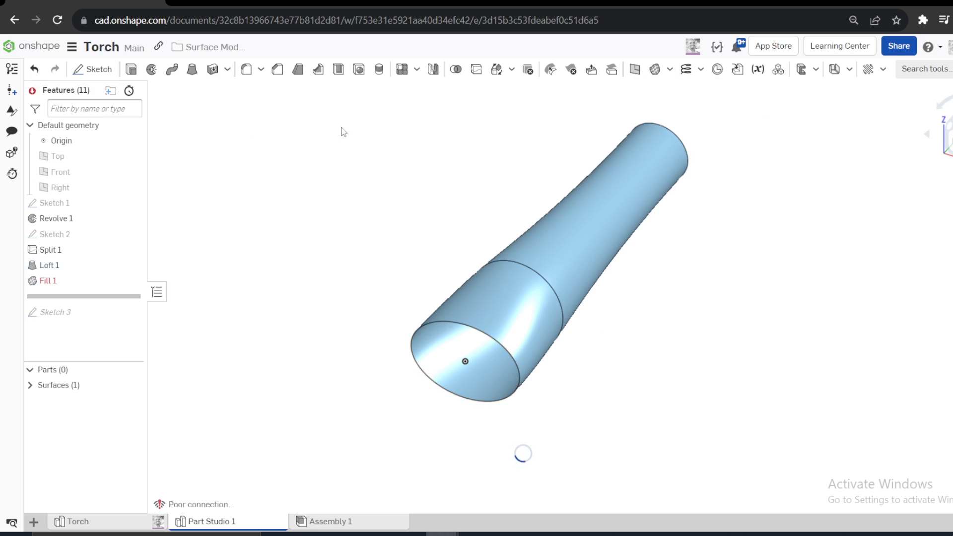
# - Cap the torch's open narrow end with a second Fill surface along the revolve's circular edge
pyautogui.moveTo(598, 127); pyautogui.dragTo(603, 261, button='right')
pyautogui.click(757, 380)
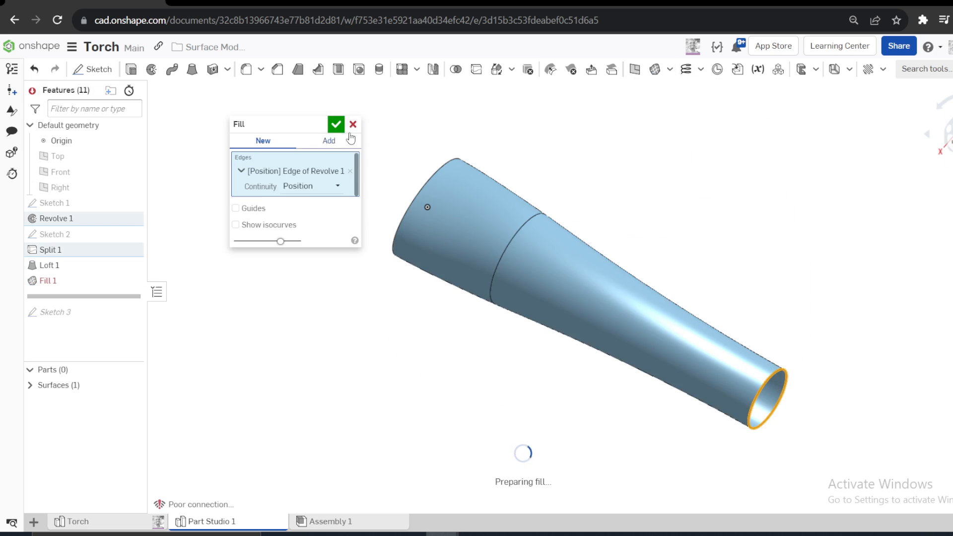
pyautogui.click(336, 124)
pyautogui.moveTo(442, 167); pyautogui.dragTo(528, 148, button='right')
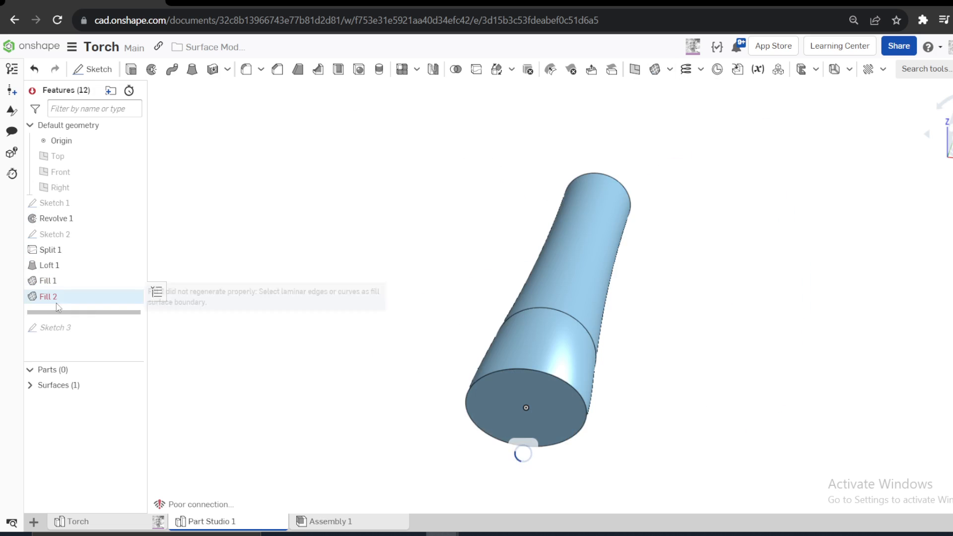
pyautogui.moveTo(468, 369)
pyautogui.mouseDown(button='right')
pyautogui.moveTo(385, 366)
pyautogui.moveTo(464, 365)
pyautogui.mouseUp(button='right')
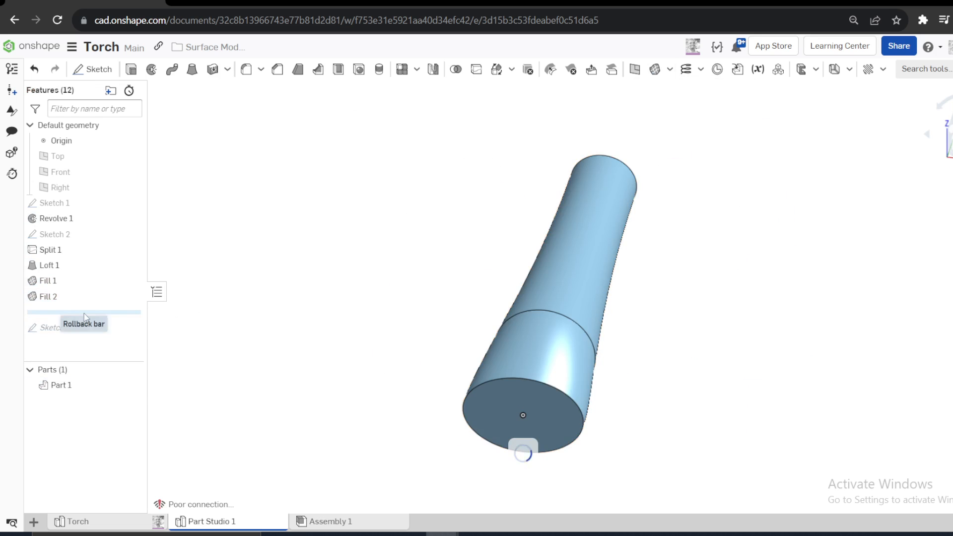
# - Roll the feature history forward past Sketch 3 and cut the torch's head with its curved profile using a symmetric 100 mm Remove extrude
pyautogui.moveTo(80, 313); pyautogui.dragTo(74, 342)
pyautogui.click(61, 316)
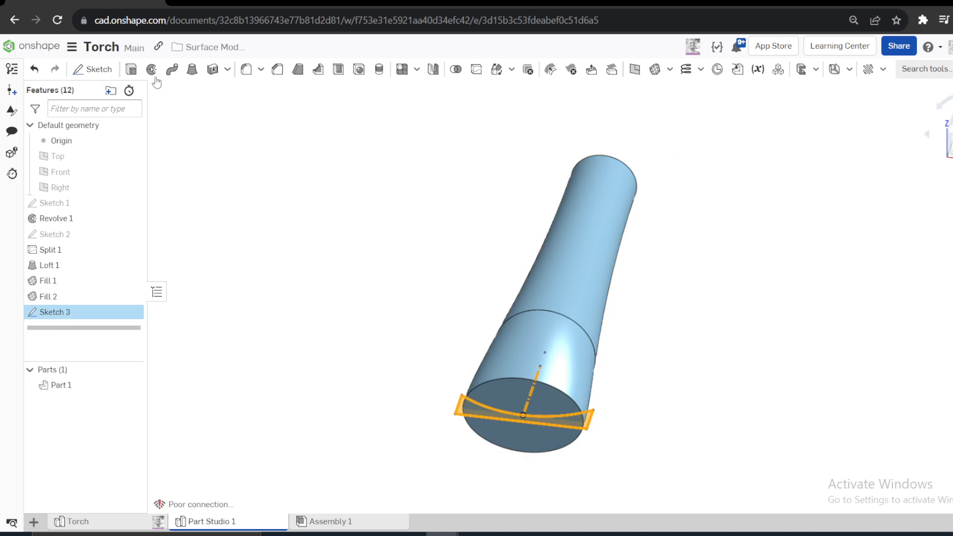
pyautogui.click(131, 69)
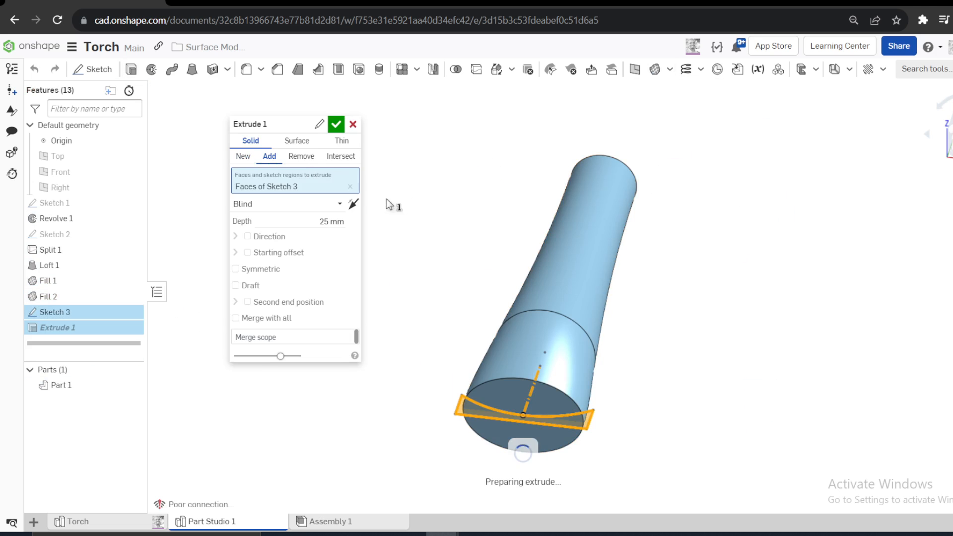
pyautogui.click(310, 158)
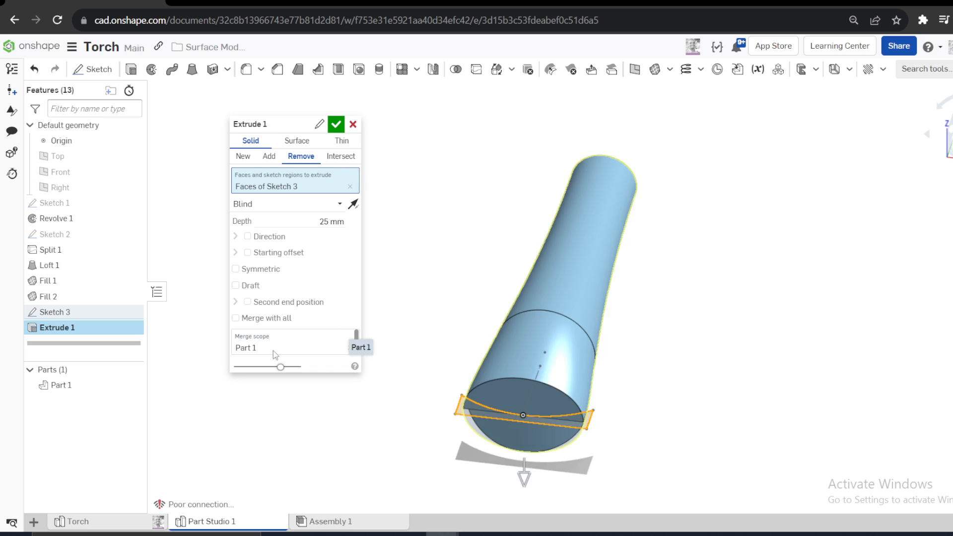
pyautogui.click(236, 270)
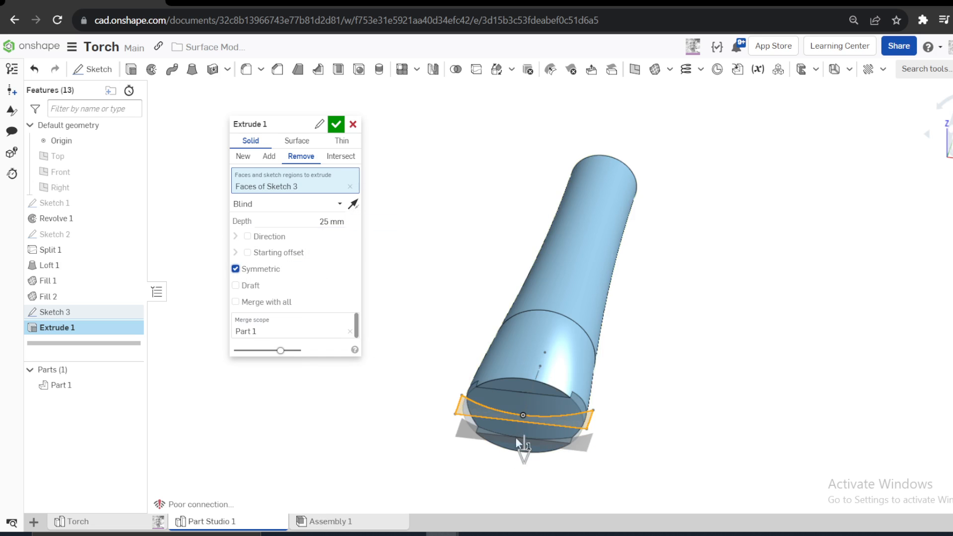
pyautogui.moveTo(515, 455); pyautogui.dragTo(537, 513)
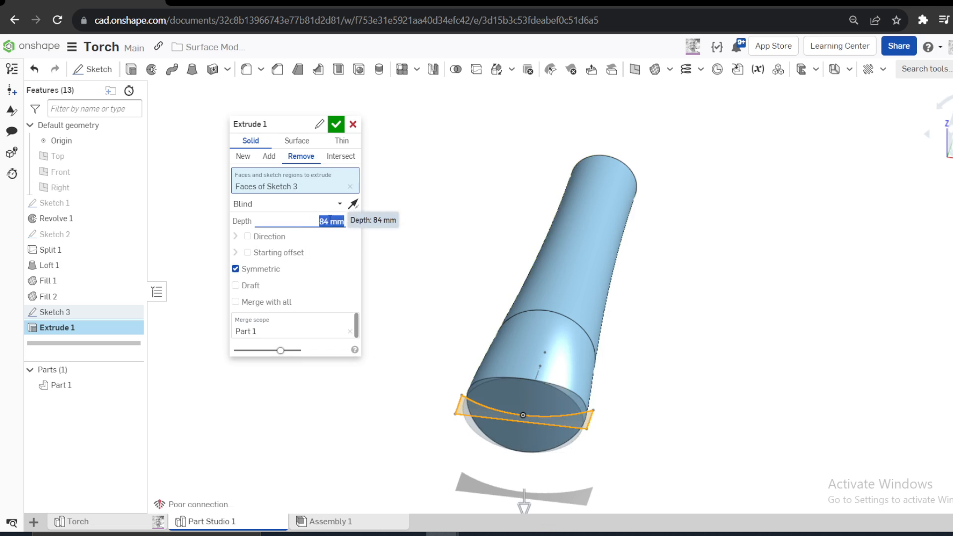
pyautogui.write('10')
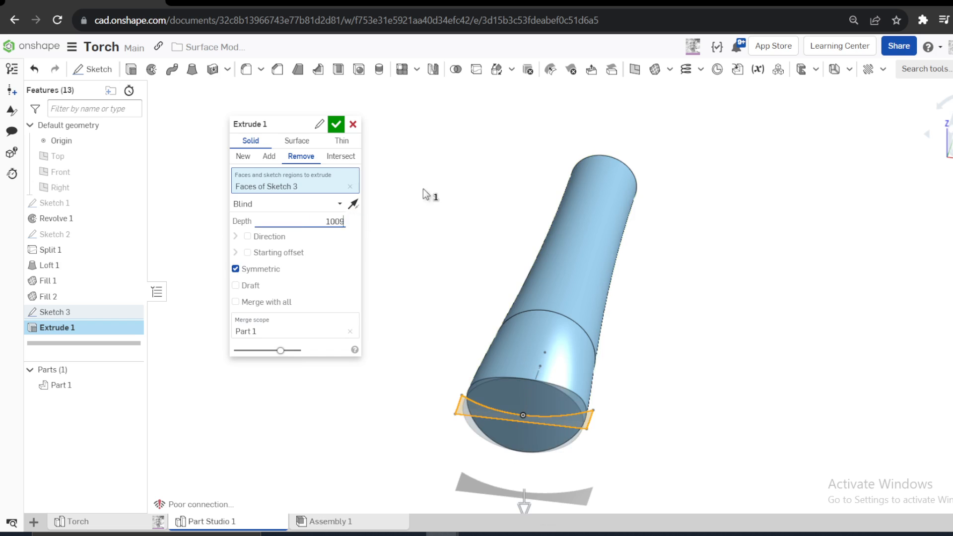
pyautogui.write('09')
pyautogui.press('BackSpace')
pyautogui.press('Return')
pyautogui.click(335, 124)
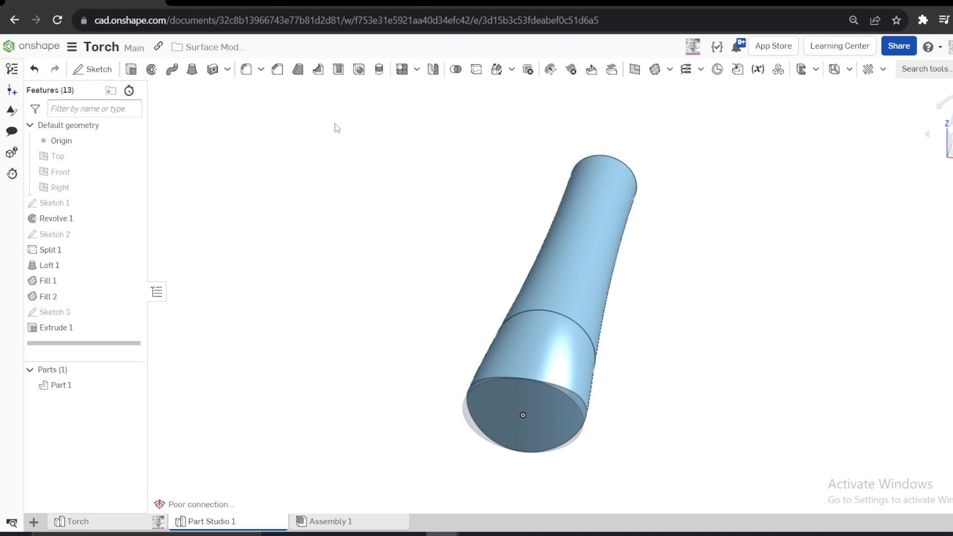
pyautogui.moveTo(417, 250); pyautogui.dragTo(398, 266, button='right')
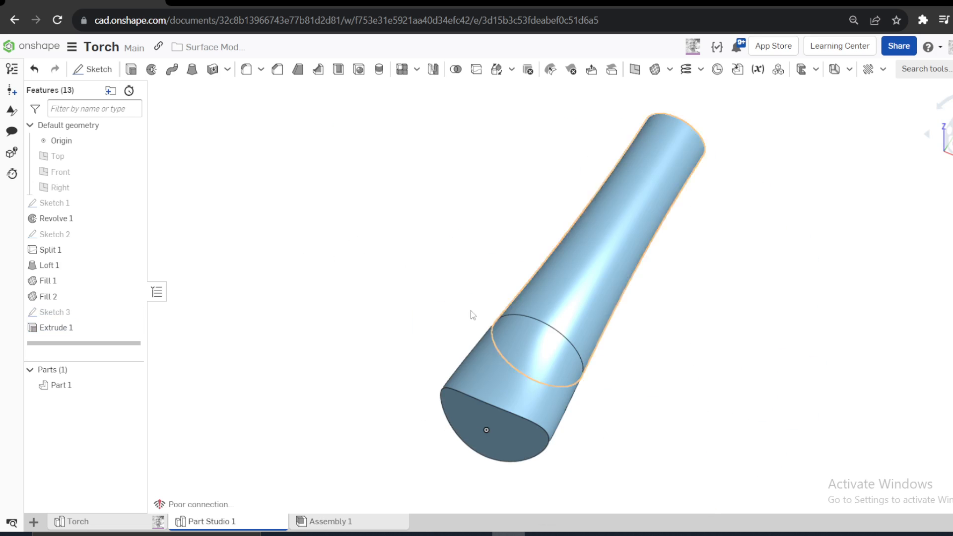
pyautogui.moveTo(330, 321); pyautogui.dragTo(308, 311, button='right')
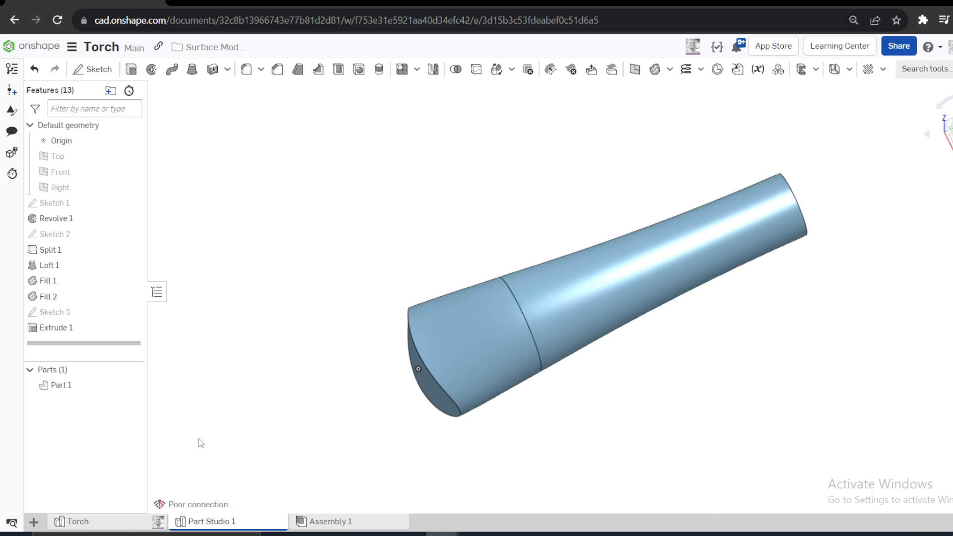
# - Switch to the finished Torch model and examine the outline of its light side panel, dark casing and grip ribs
pyautogui.click(115, 524)
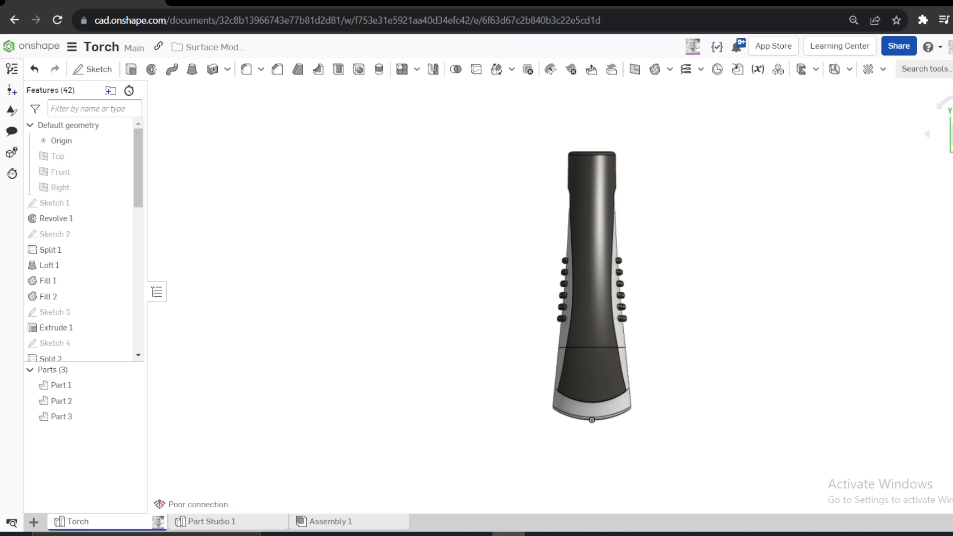
pyautogui.moveTo(477, 355); pyautogui.dragTo(398, 303, button='right')
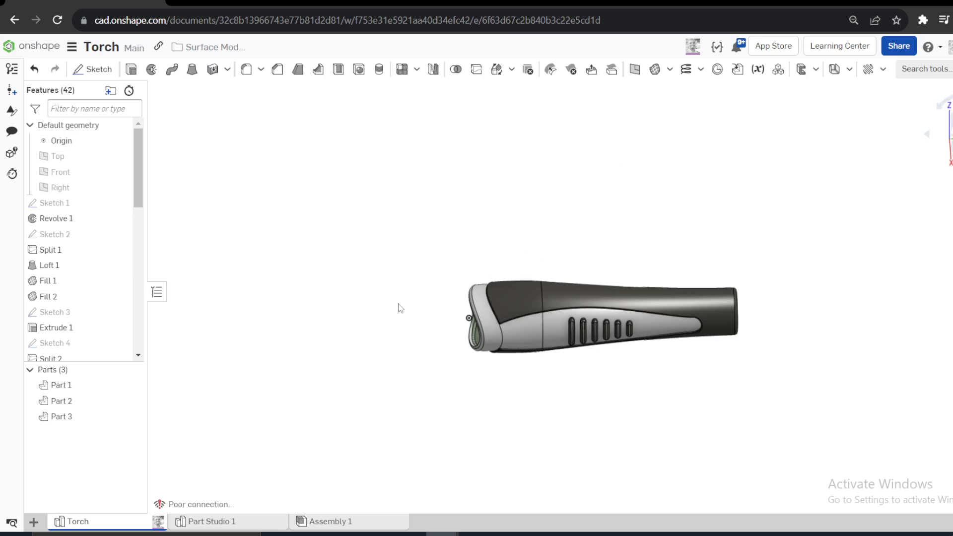
pyautogui.moveTo(583, 309); pyautogui.dragTo(454, 340, button='right')
pyautogui.scroll(5, 582, 323)
pyautogui.moveTo(769, 278); pyautogui.dragTo(767, 255, button='right')
pyautogui.click(949, 144)
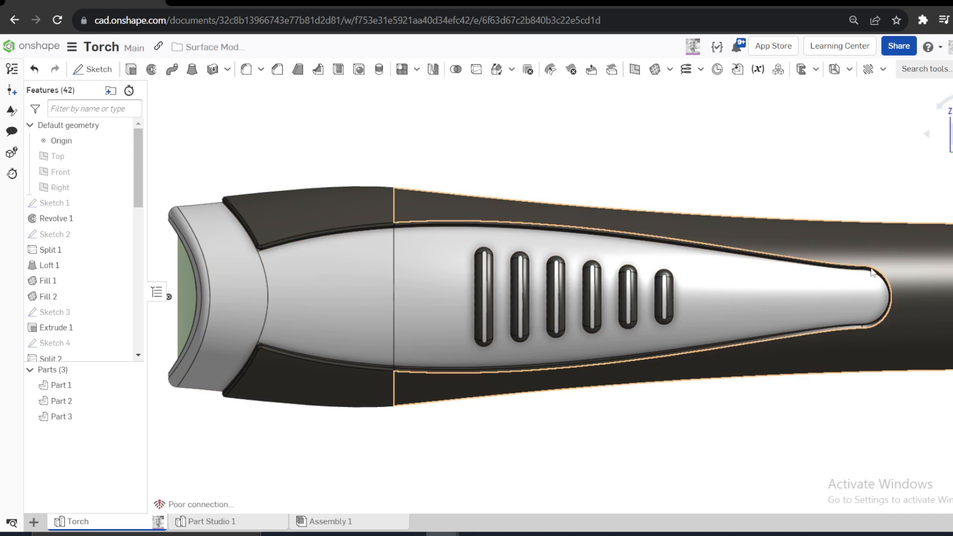
pyautogui.scroll(-3, 356, 330)
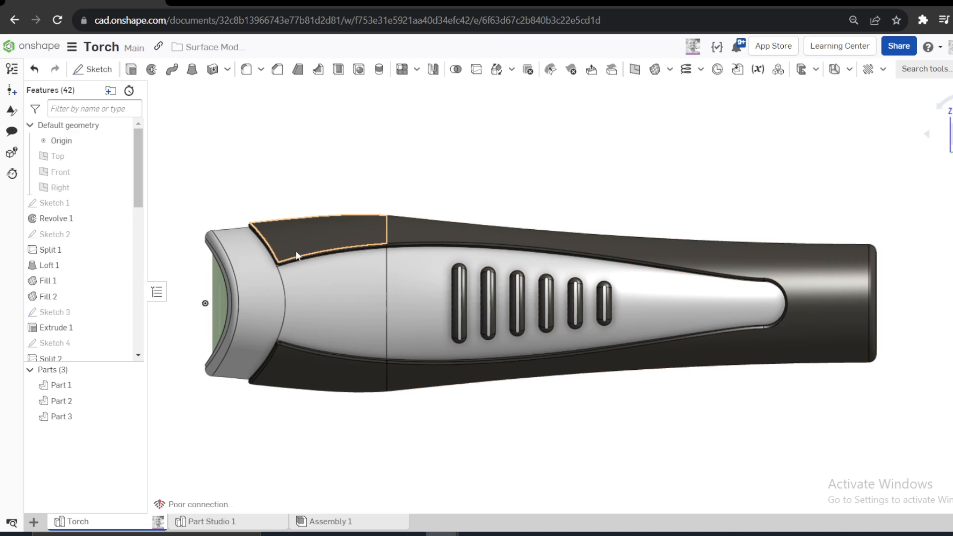
pyautogui.moveTo(344, 232)
pyautogui.mouseDown(button='right')
pyautogui.moveTo(318, 248)
pyautogui.moveTo(334, 235)
pyautogui.mouseUp(button='right')
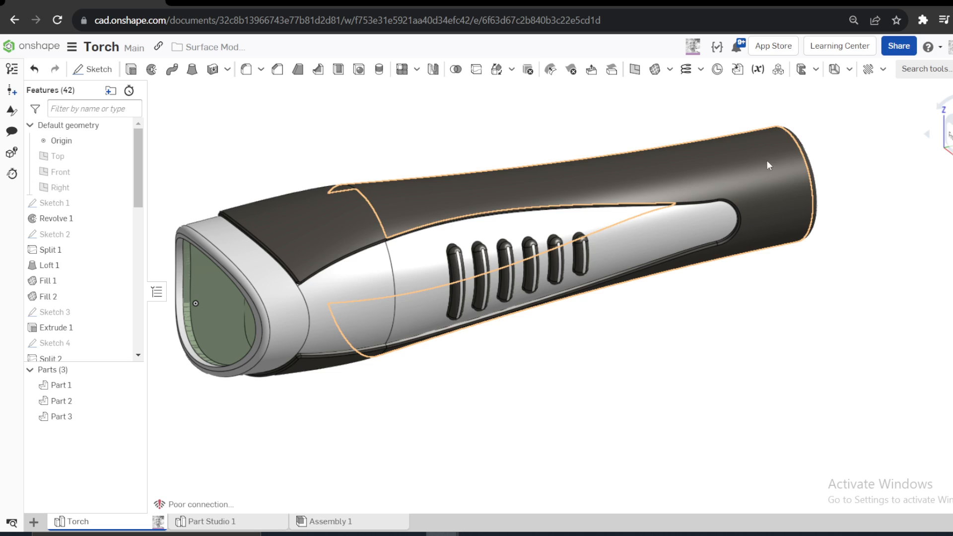
# - Measure the minimum distance between the finished torch's dark casing surface and its light side panel
pyautogui.scroll(5, 392, 219)
pyautogui.click(413, 209)
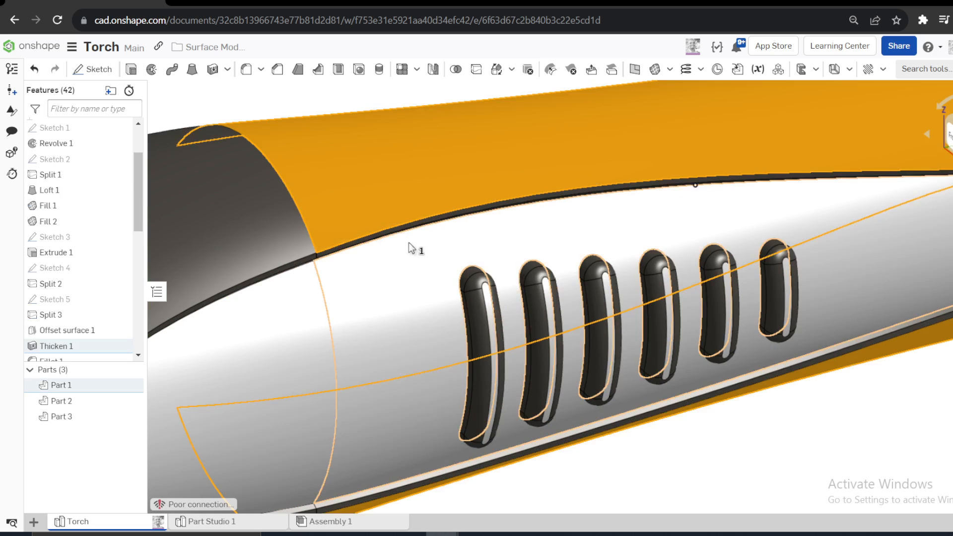
pyautogui.click(409, 245)
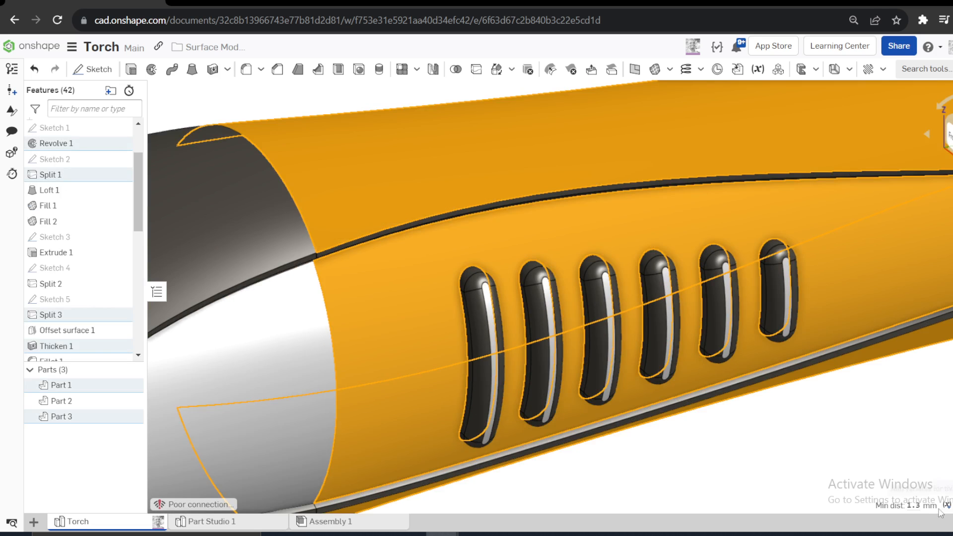
pyautogui.click(924, 506)
pyautogui.scroll(-5, 519, 304)
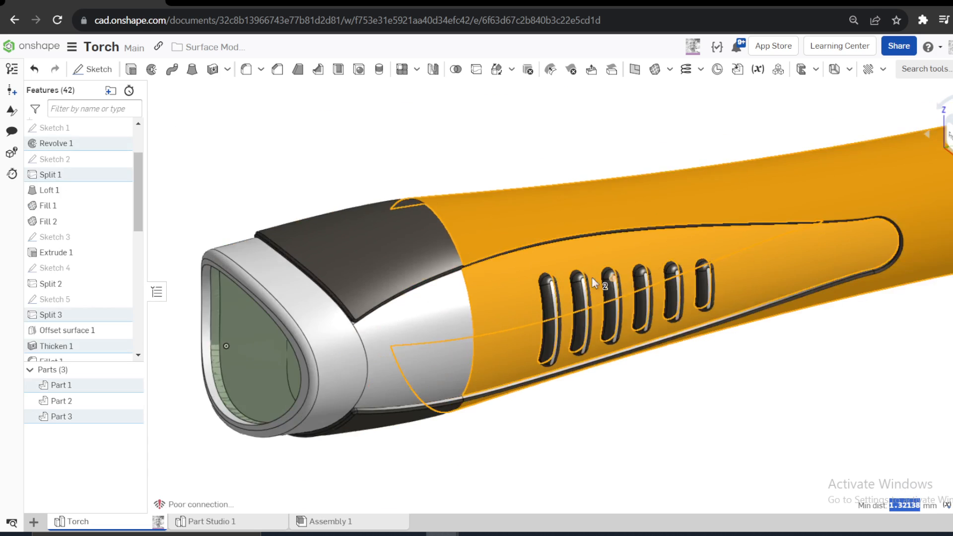
pyautogui.click(472, 167)
pyautogui.scroll(5, 468, 282)
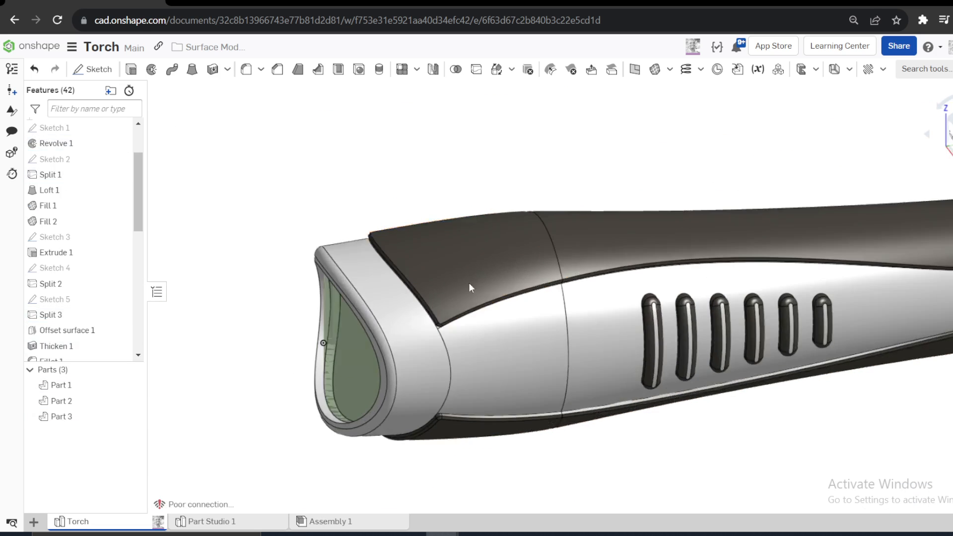
# - Examine the curved light band and front edge at the finished torch's head from above and from the side
pyautogui.moveTo(470, 285); pyautogui.dragTo(477, 289, button='right')
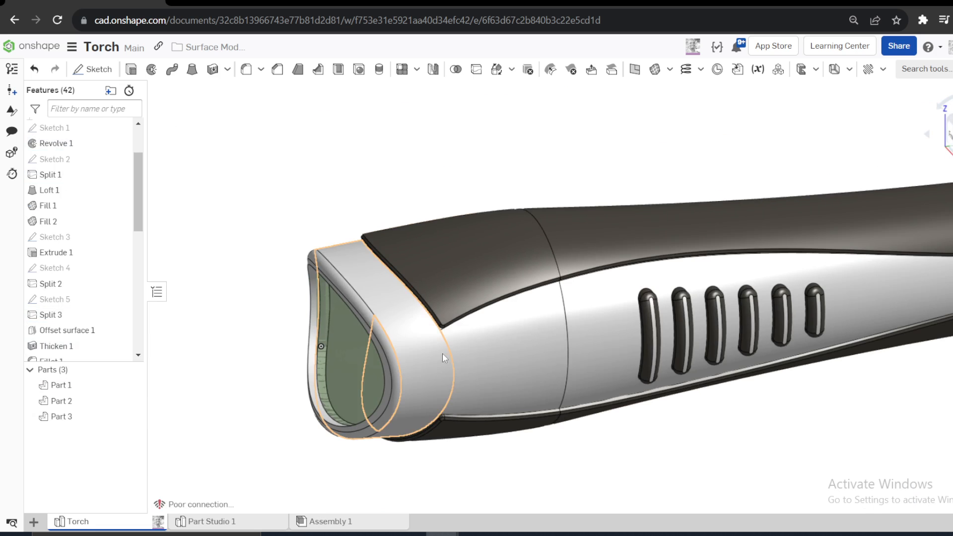
pyautogui.click(951, 120)
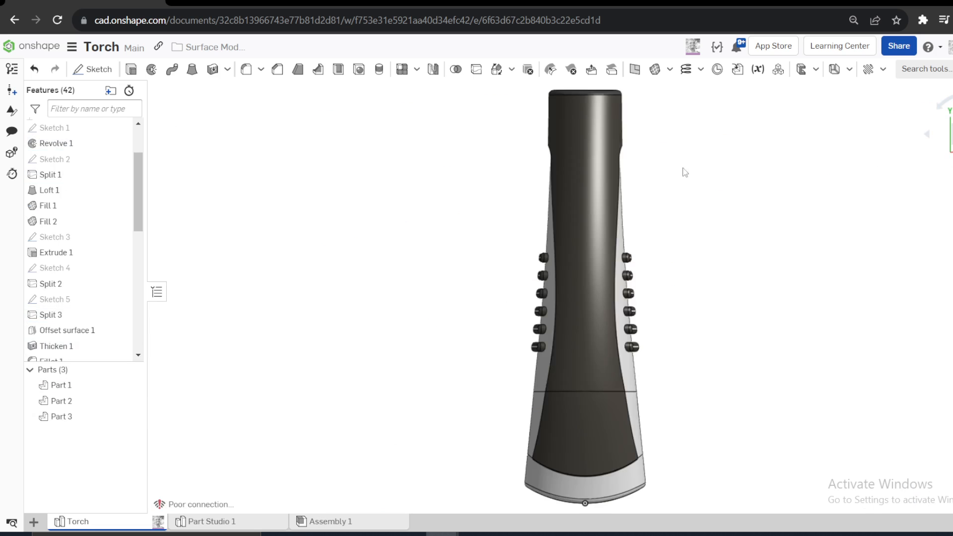
pyautogui.scroll(-3, 606, 320)
pyautogui.scroll(5, 615, 389)
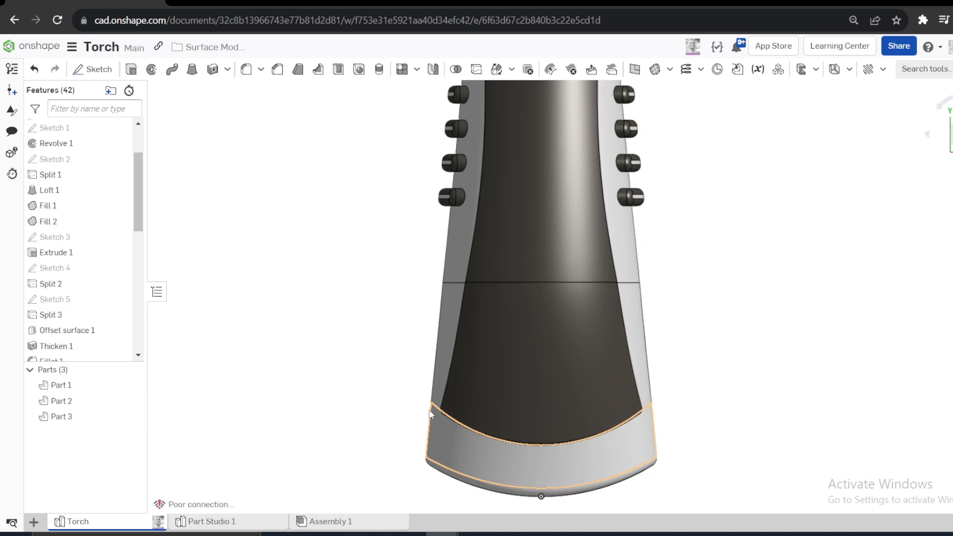
pyautogui.click(454, 469)
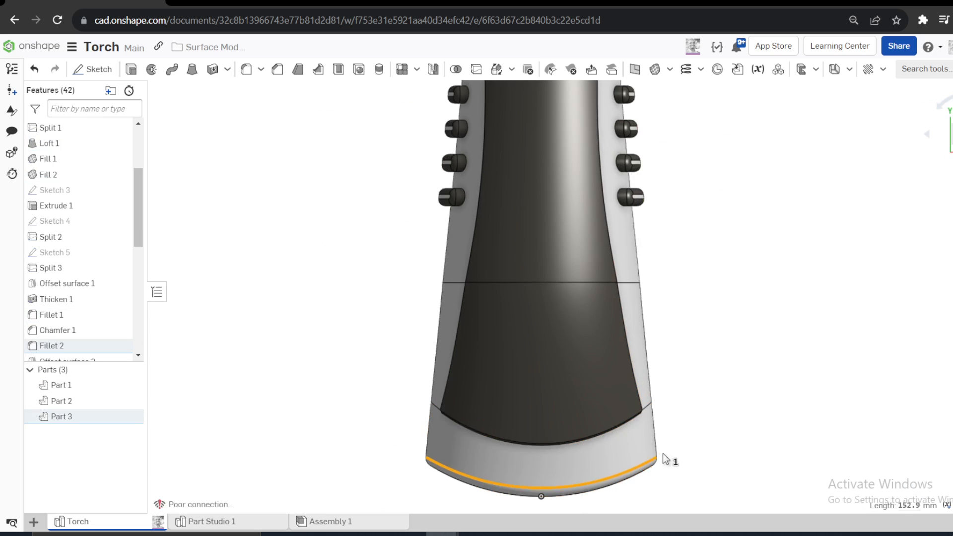
pyautogui.click(712, 416)
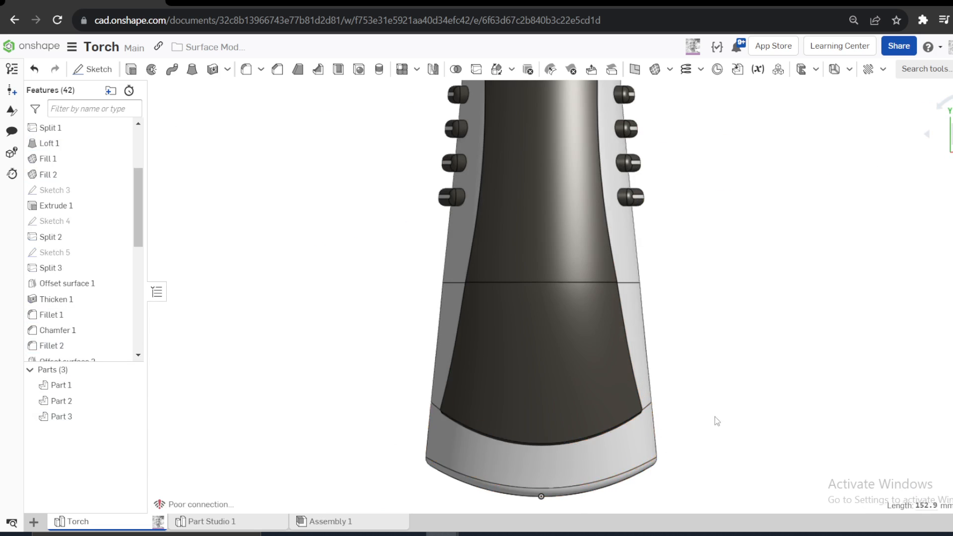
pyautogui.moveTo(712, 416); pyautogui.dragTo(656, 370, button='right')
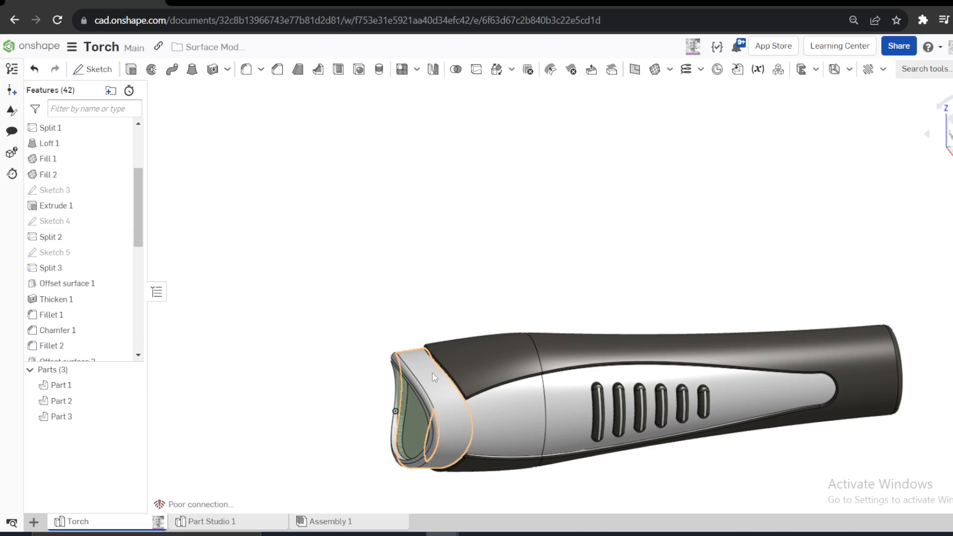
pyautogui.click(450, 380)
pyautogui.click(415, 283)
pyautogui.moveTo(415, 283); pyautogui.dragTo(486, 313, button='right')
pyautogui.scroll(-2, 420, 297)
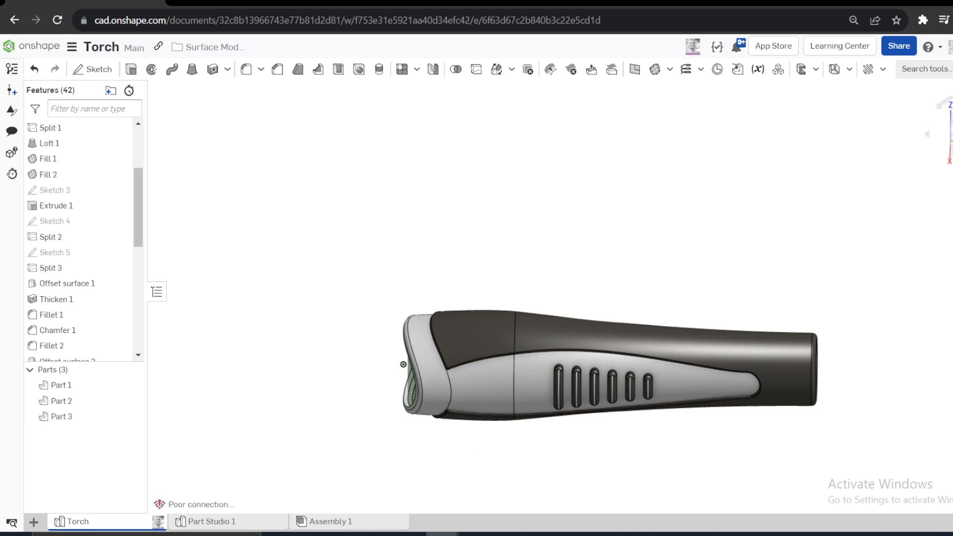
# - Return to Part Studio 1, start a new sketch on the Top plane viewed normal to it, and show Sketch 3 as reference
pyautogui.click(224, 522)
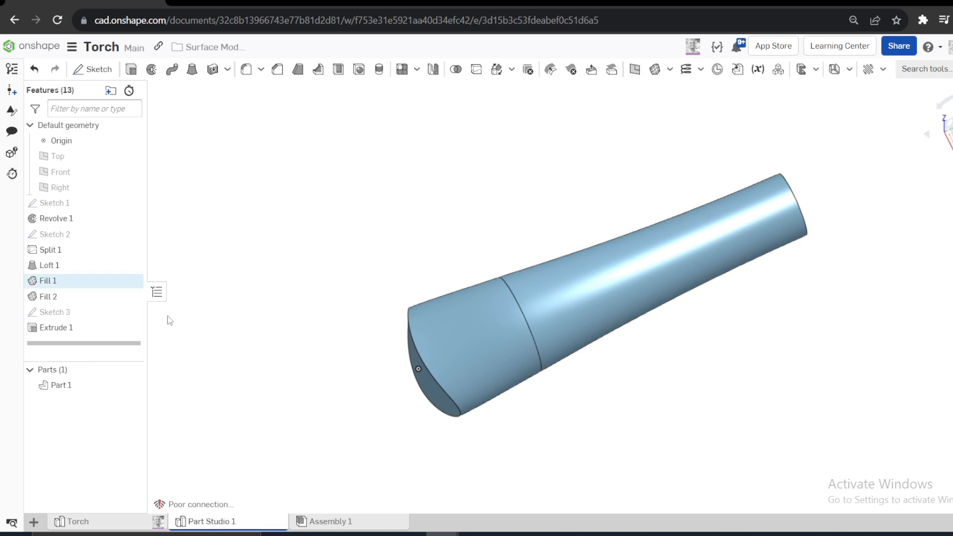
pyautogui.rightClick(79, 156)
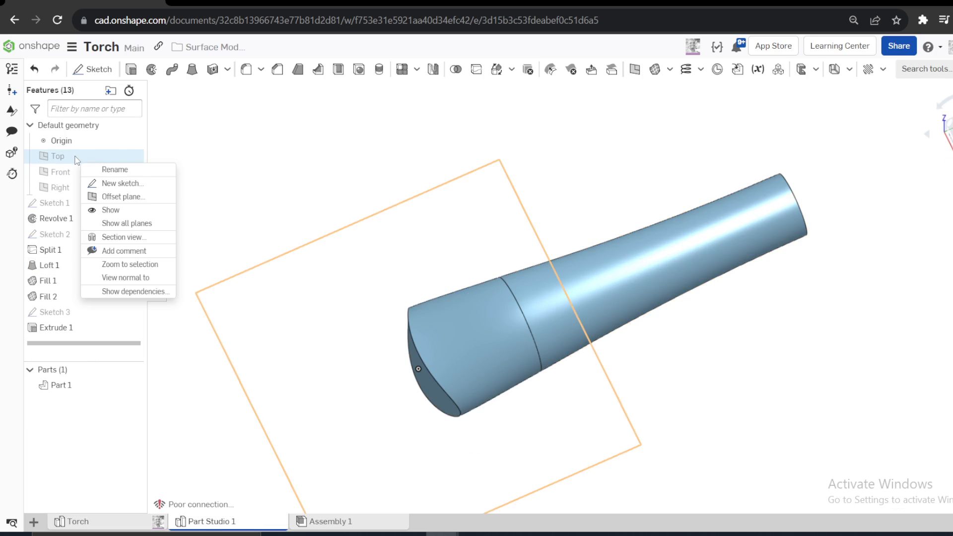
pyautogui.click(120, 183)
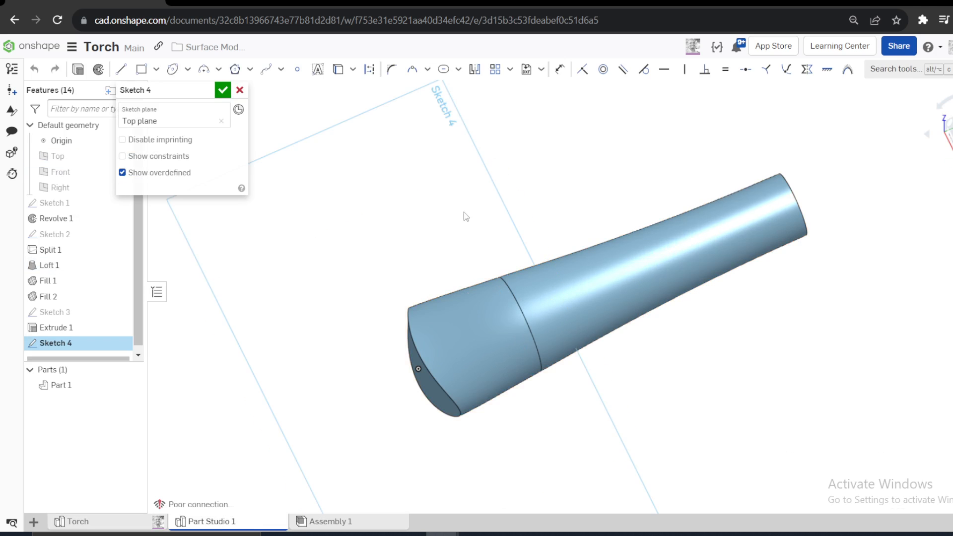
pyautogui.press('n')
pyautogui.scroll(-2, 462, 244)
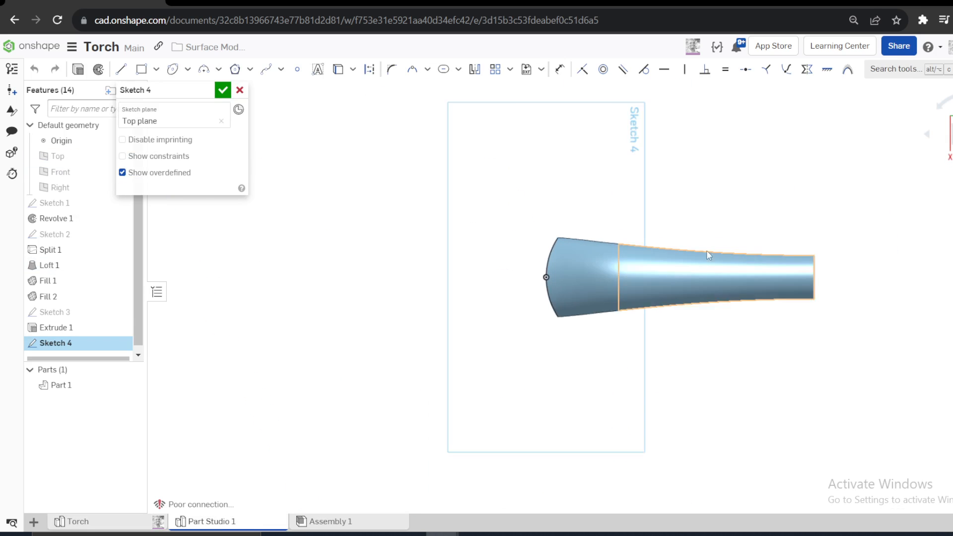
pyautogui.scroll(4, 729, 254)
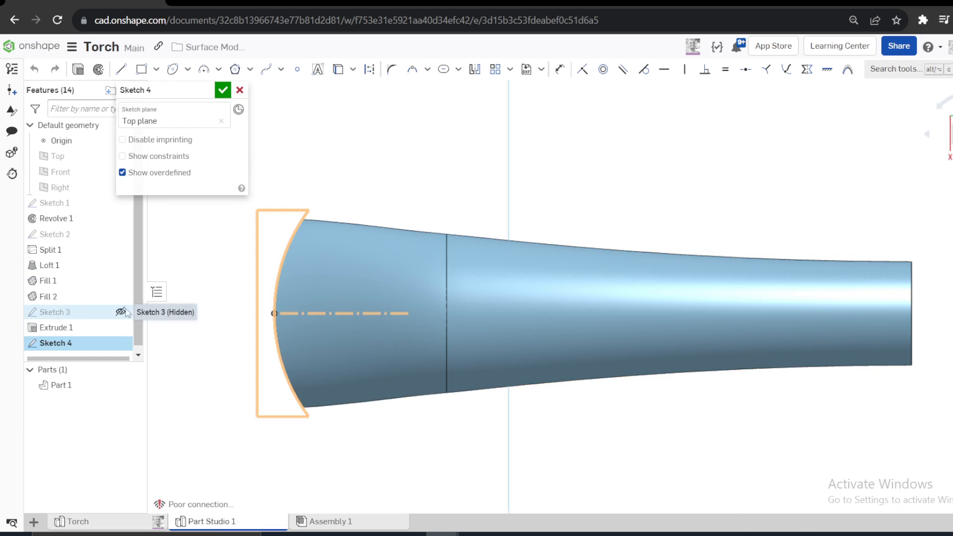
pyautogui.click(121, 312)
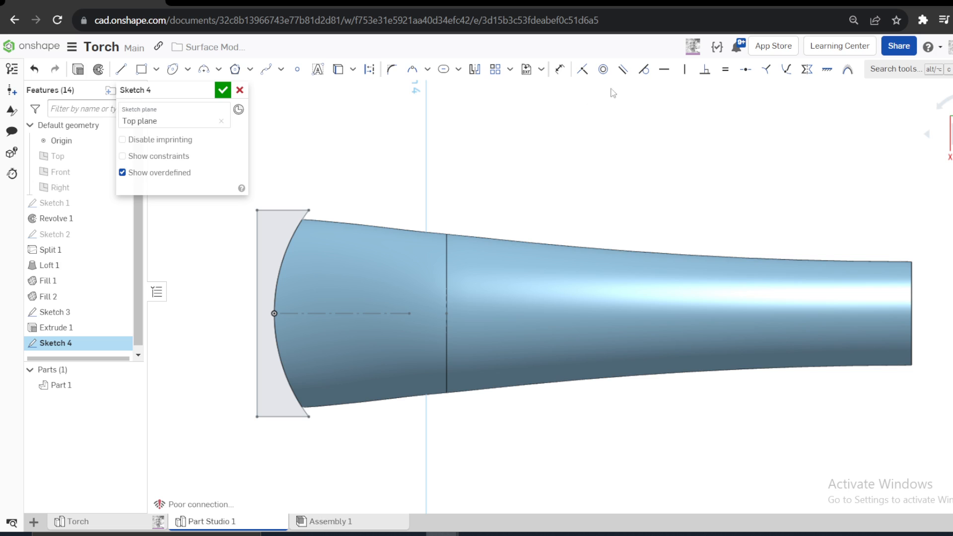
# - Offset the curved head arc of Sketch 3 by 12 mm inward, towards the torch body
pyautogui.click(351, 74)
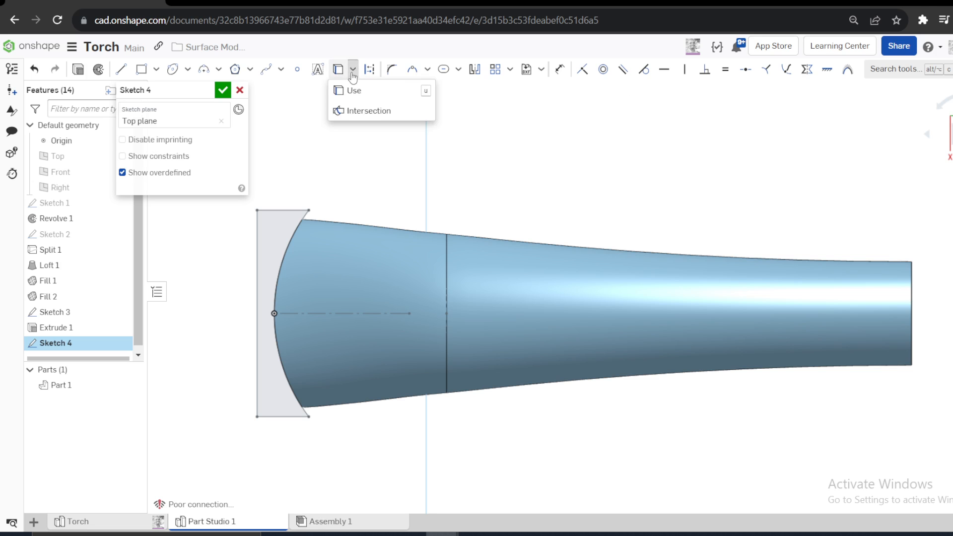
pyautogui.click(458, 70)
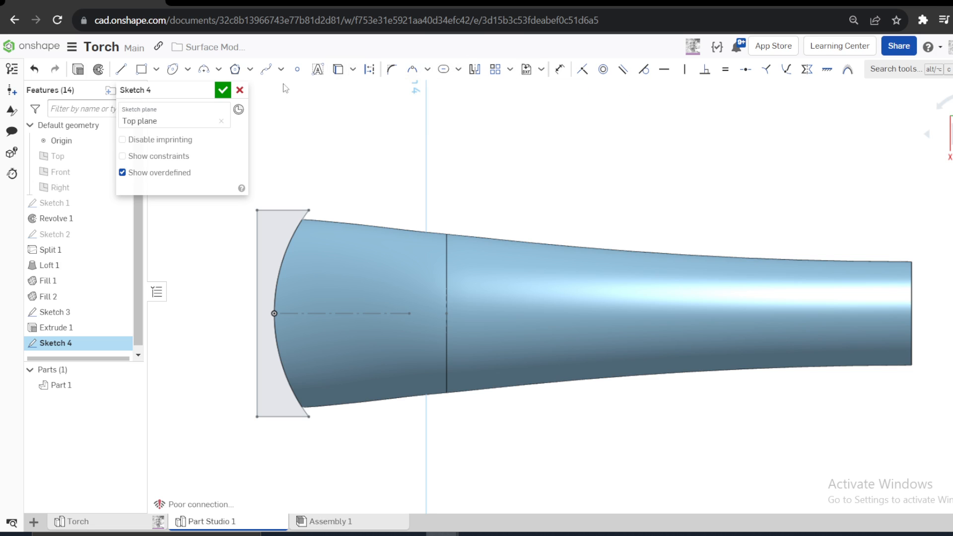
pyautogui.click(281, 69)
pyautogui.click(892, 69)
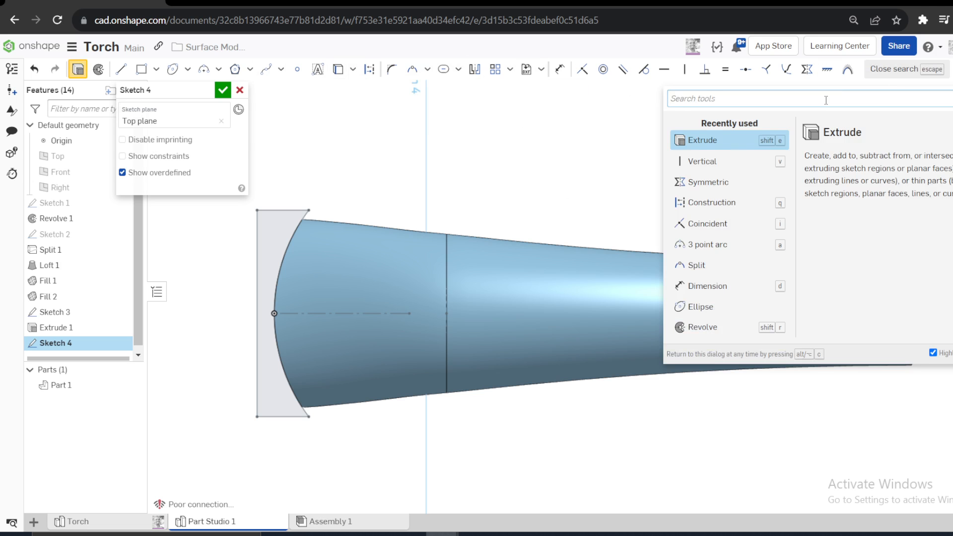
pyautogui.write('off')
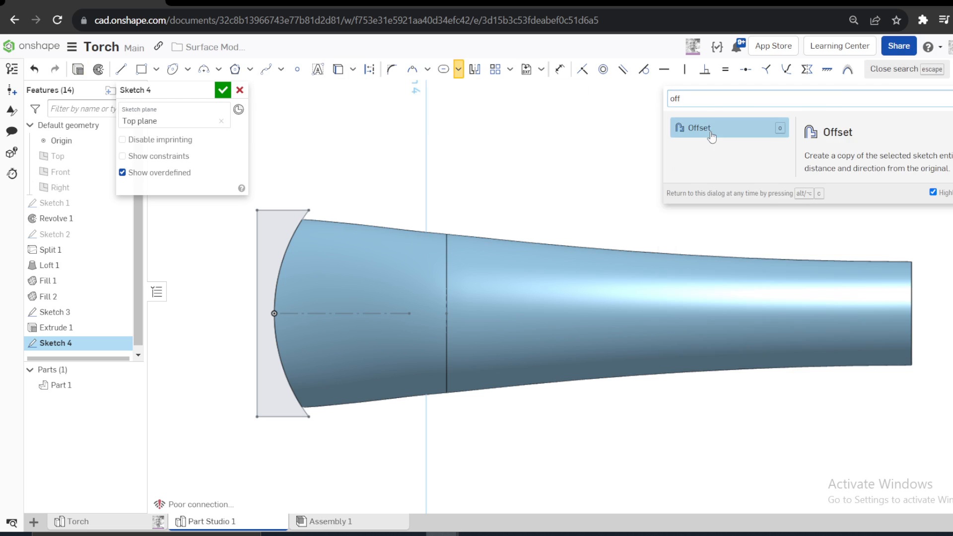
pyautogui.click(711, 134)
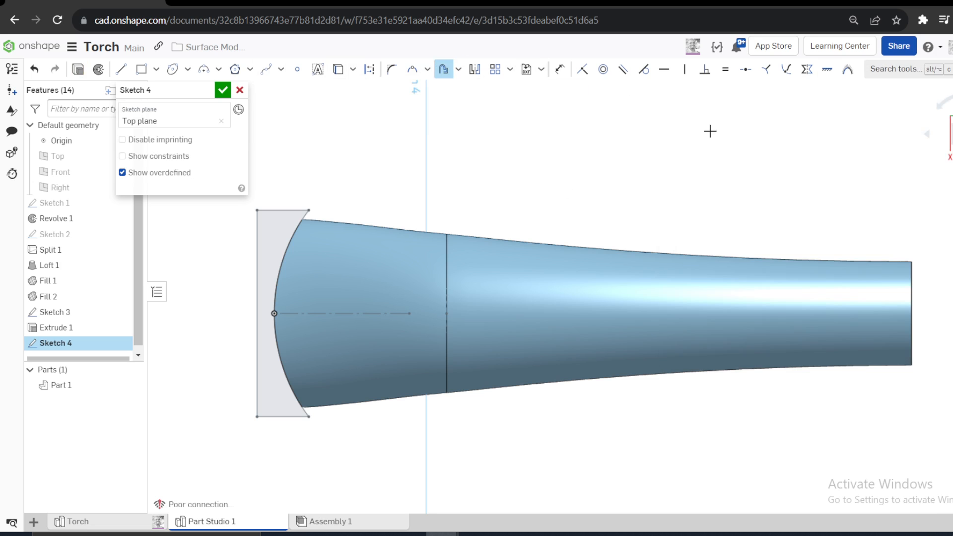
pyautogui.click(295, 224)
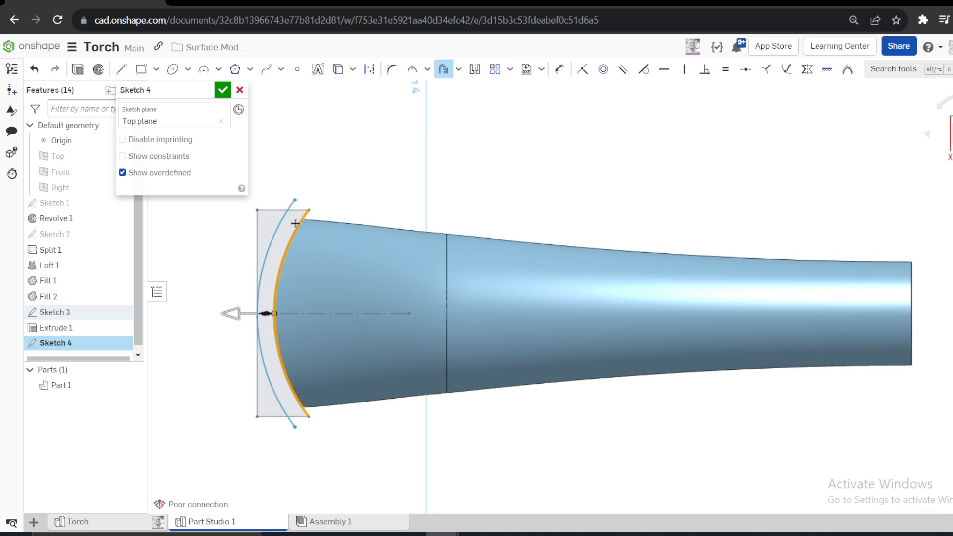
pyautogui.click(237, 313)
pyautogui.click(340, 148)
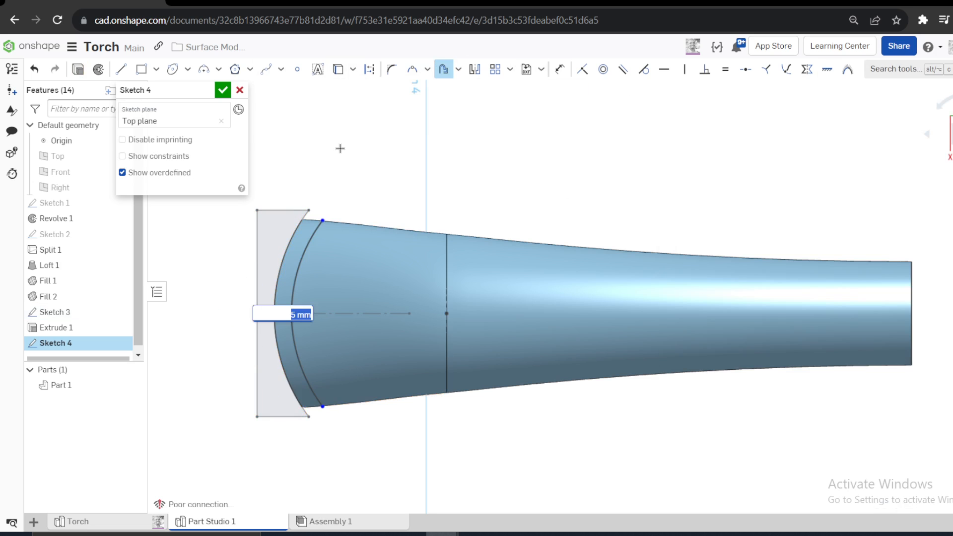
pyautogui.press('Return')
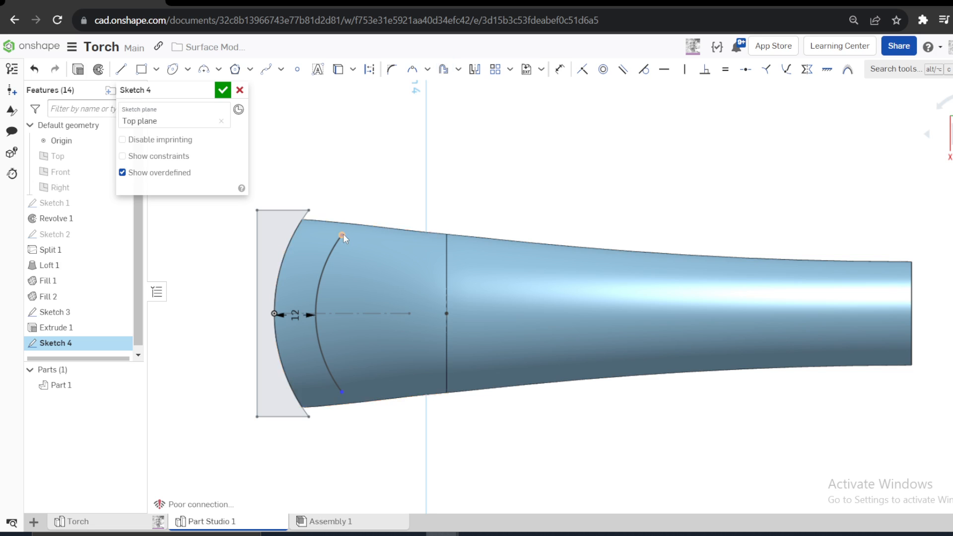
# - Extend both ends of the offset arc beyond the casing and make its endpoints symmetric about the horizontal centerline
pyautogui.moveTo(343, 234); pyautogui.dragTo(399, 186)
pyautogui.moveTo(342, 392); pyautogui.dragTo(402, 451)
pyautogui.press('s')
pyautogui.click(598, 468)
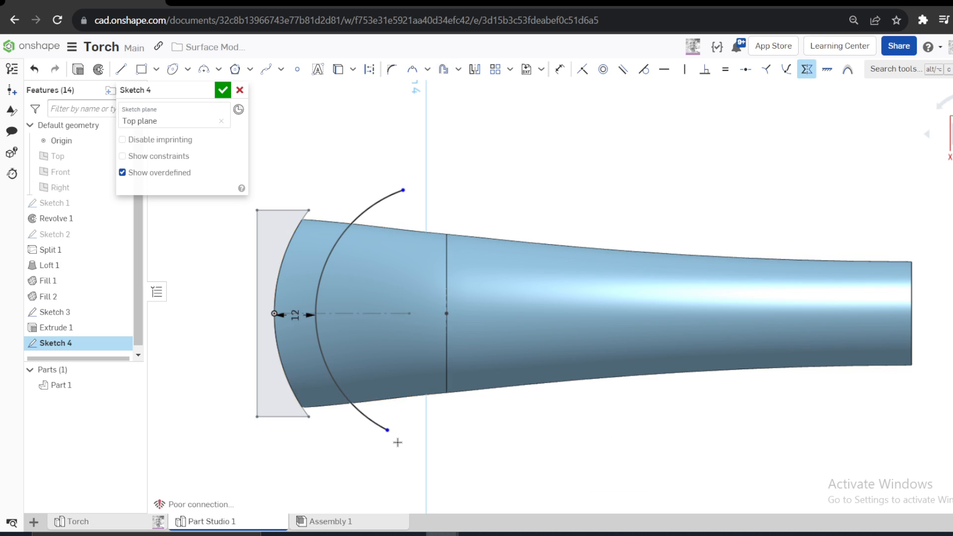
pyautogui.click(379, 313)
pyautogui.click(402, 189)
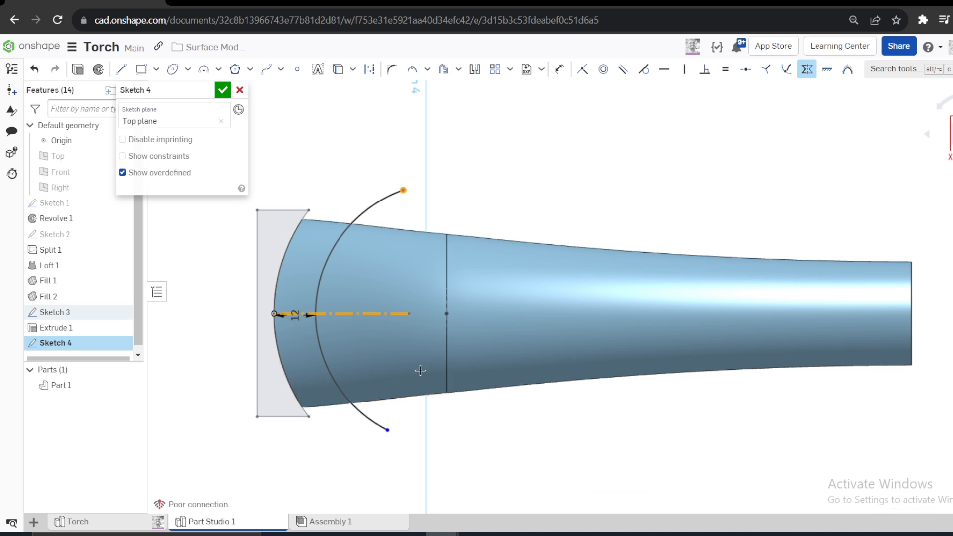
pyautogui.click(390, 429)
# - Dimension the vertical distance between the arc's two endpoints as 70 mm and finish the sketch
pyautogui.press('d')
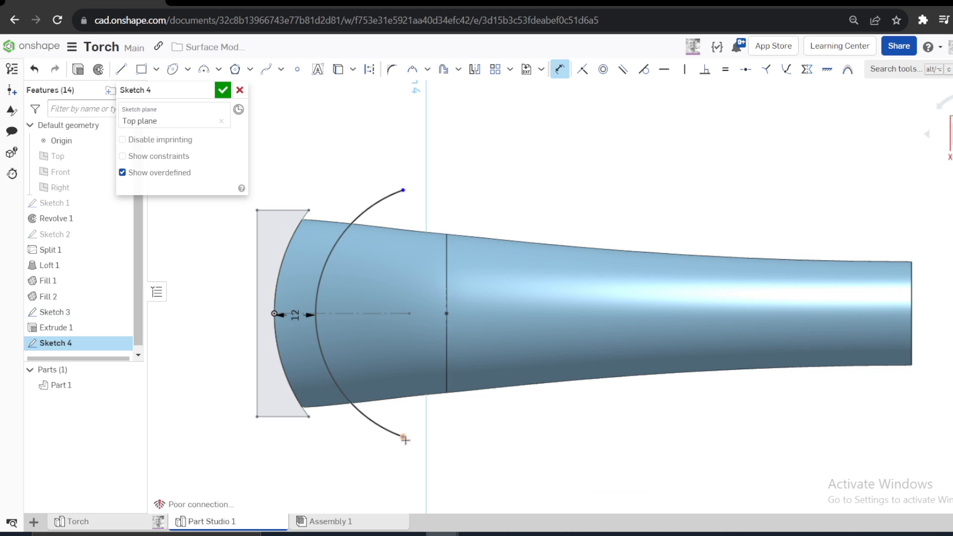
pyautogui.click(404, 192)
pyautogui.click(403, 436)
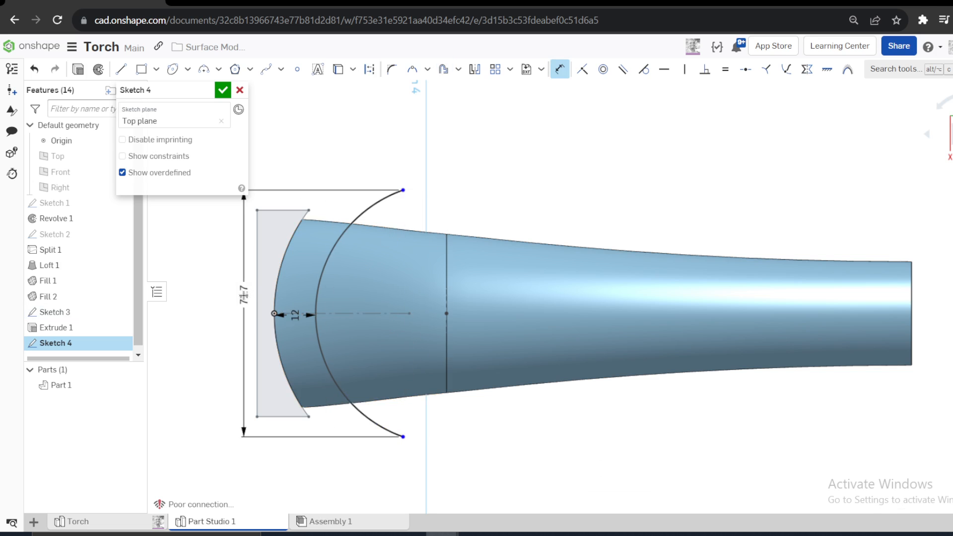
pyautogui.click(244, 297)
pyautogui.write('70')
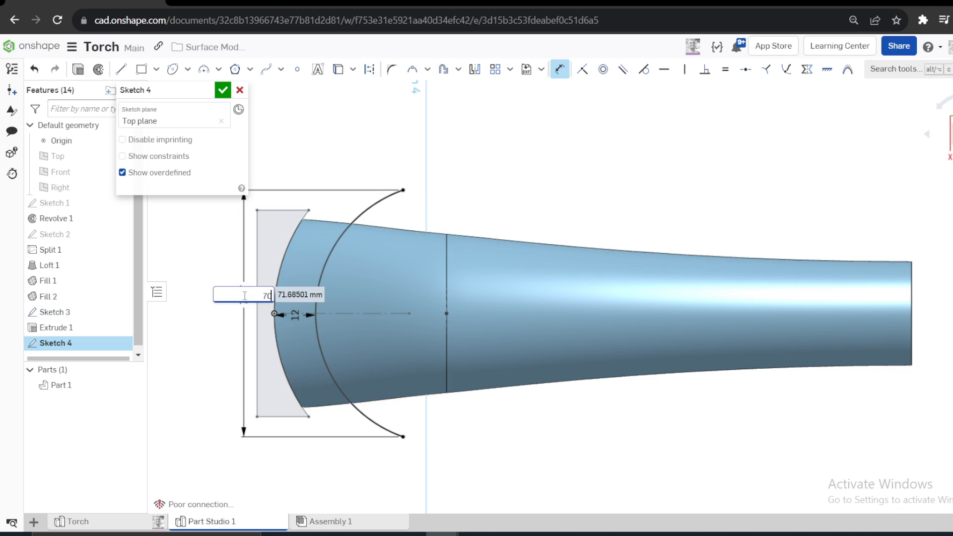
pyautogui.press('Return')
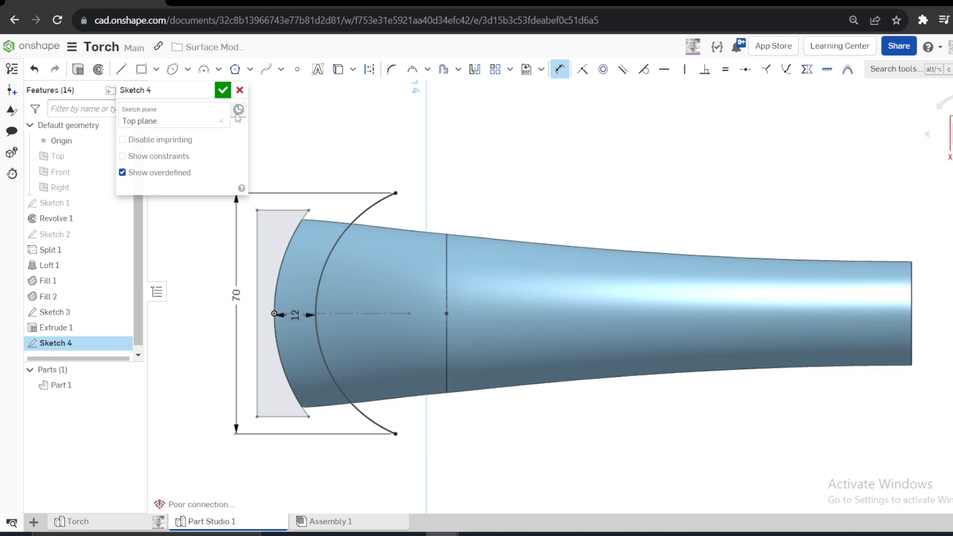
pyautogui.click(223, 90)
# - Split the lofted head face with the Sketch 4 arc, projected along the sketch plane direction
pyautogui.click(476, 69)
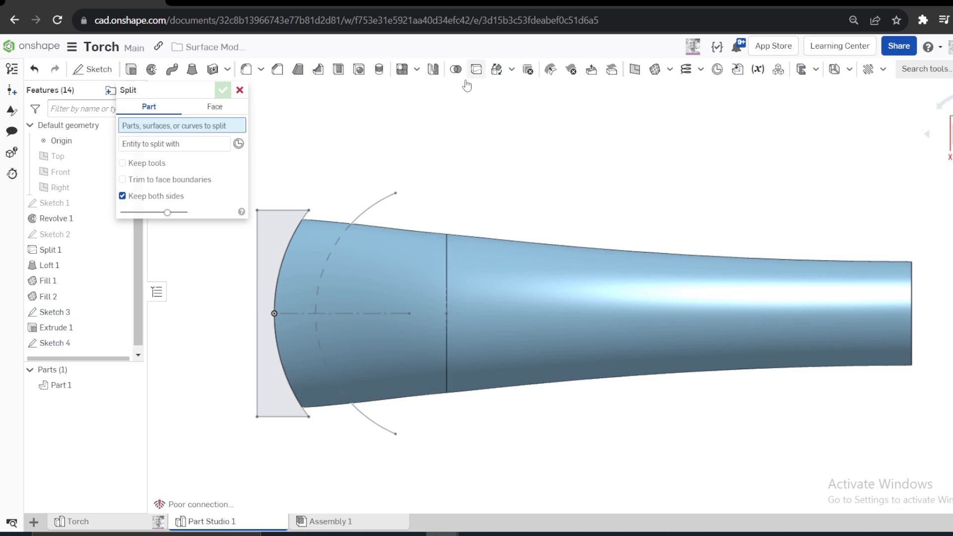
pyautogui.click(215, 106)
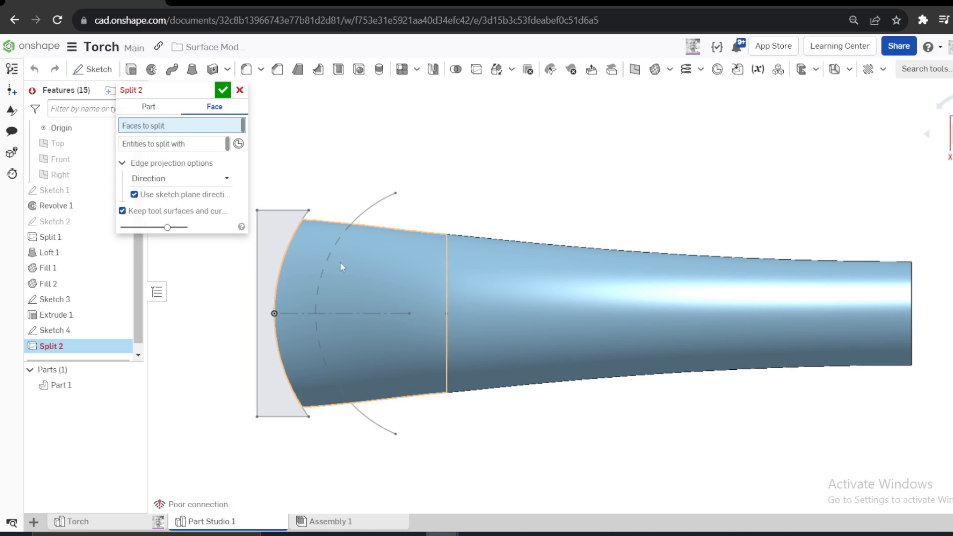
pyautogui.click(368, 273)
pyautogui.click(161, 158)
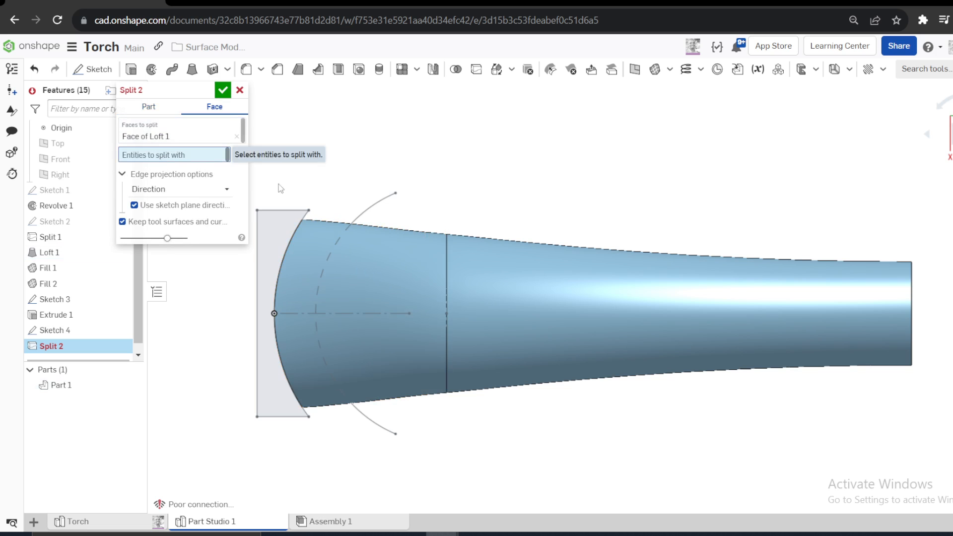
pyautogui.click(373, 206)
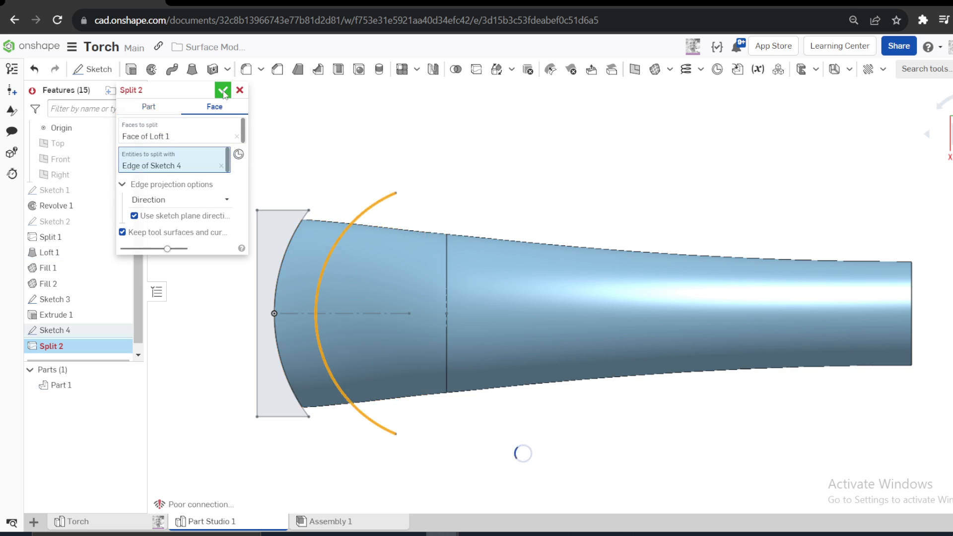
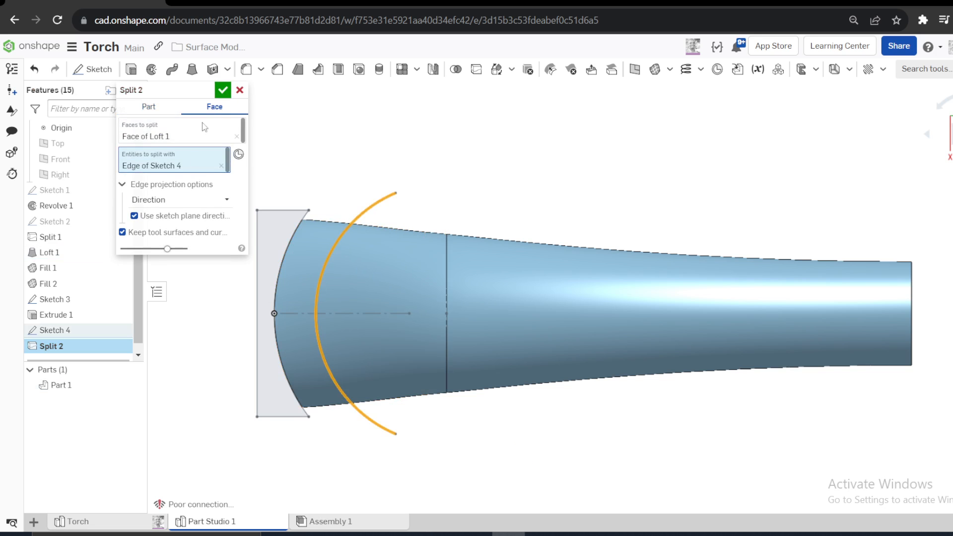
# - Accept the head face split and hide Sketch 3
pyautogui.click(223, 90)
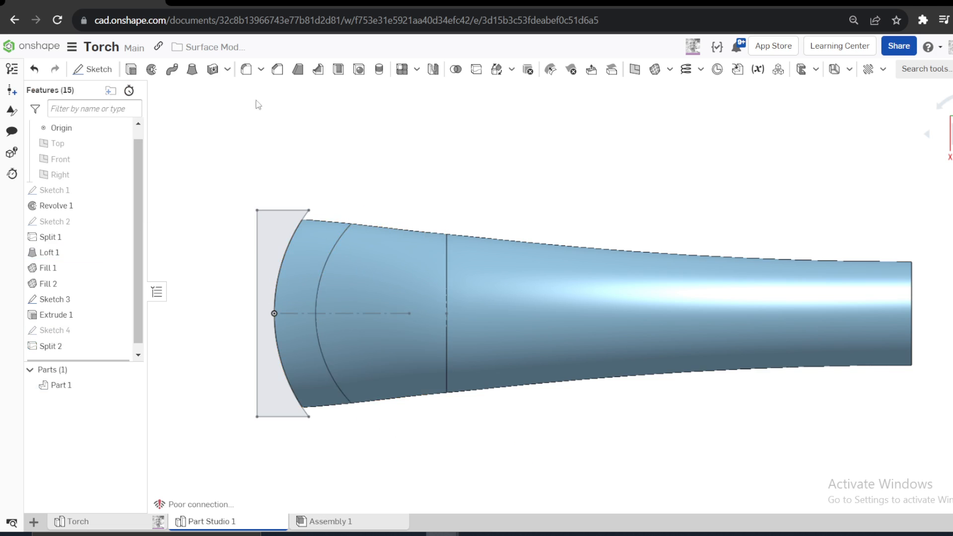
pyautogui.click(120, 300)
pyautogui.click(316, 241)
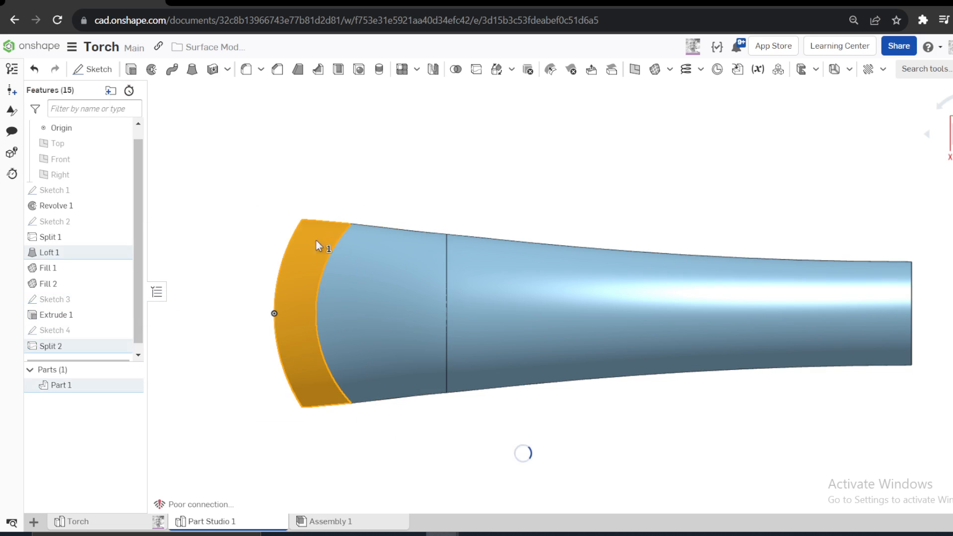
pyautogui.click(196, 382)
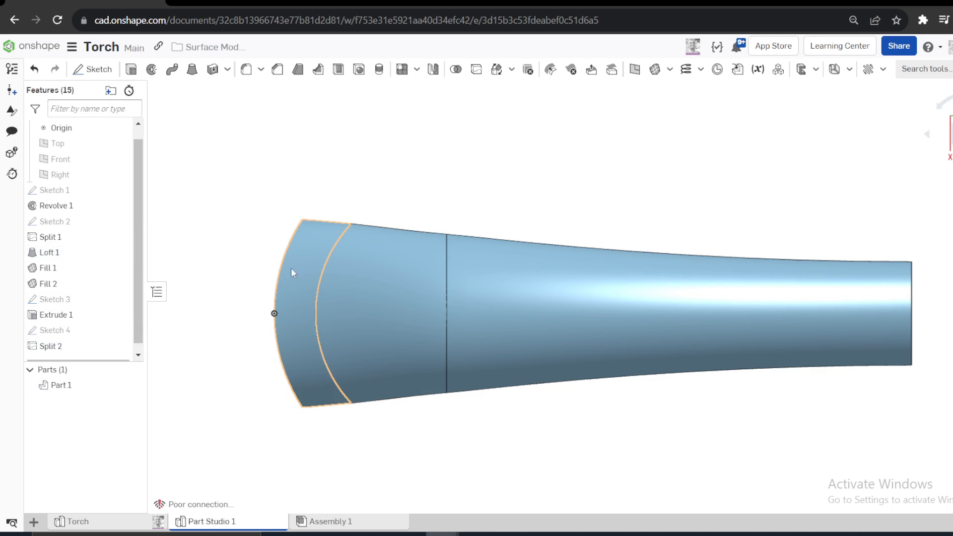
# - Delete the split strip face at the head's curved end with the Leave open option, and remove that Delete face feature
pyautogui.click(307, 237)
pyautogui.click(308, 237)
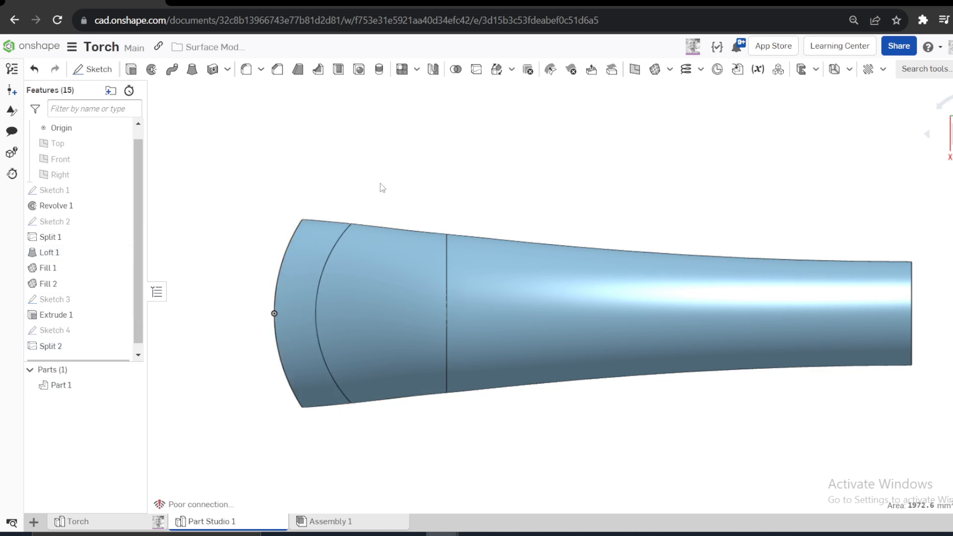
pyautogui.click(327, 244)
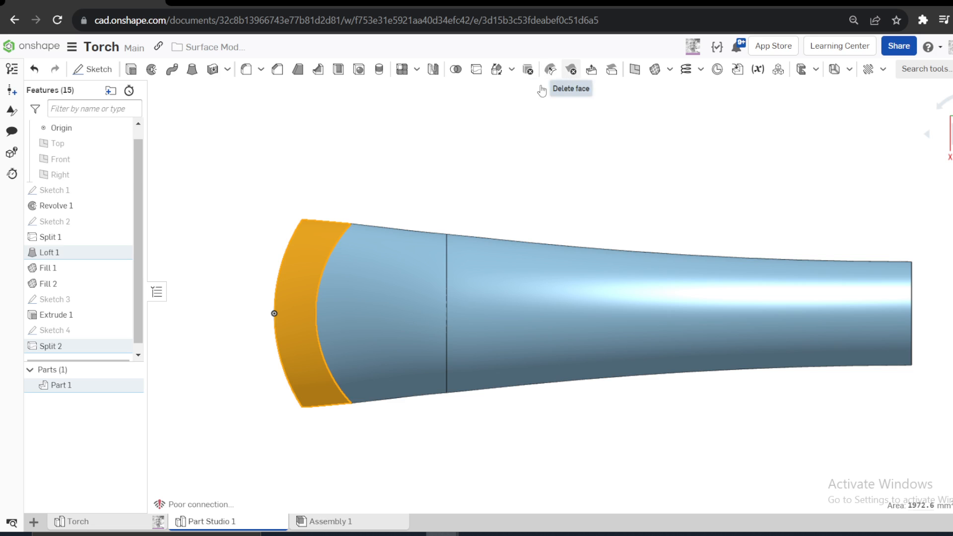
pyautogui.click(571, 69)
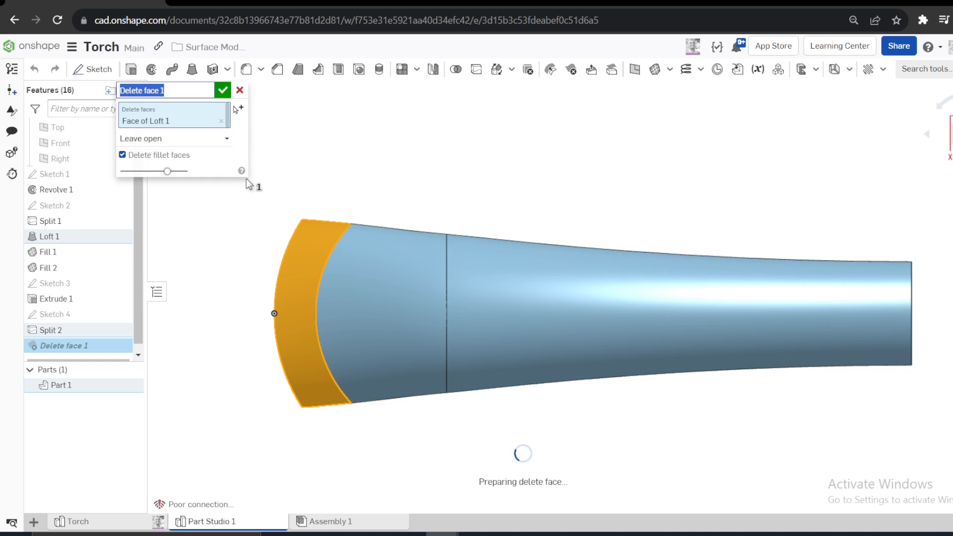
pyautogui.click(223, 90)
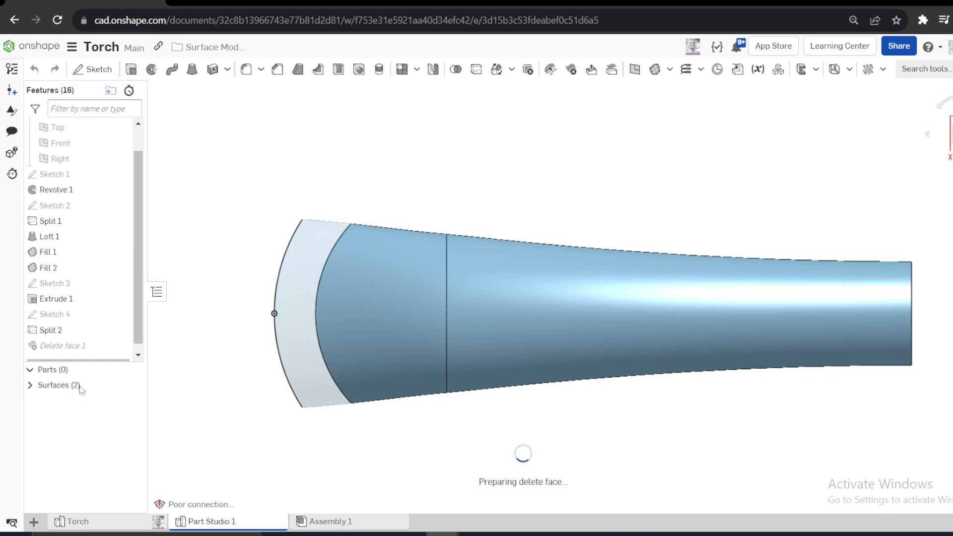
pyautogui.moveTo(305, 314); pyautogui.dragTo(337, 273, button='right')
pyautogui.press('n')
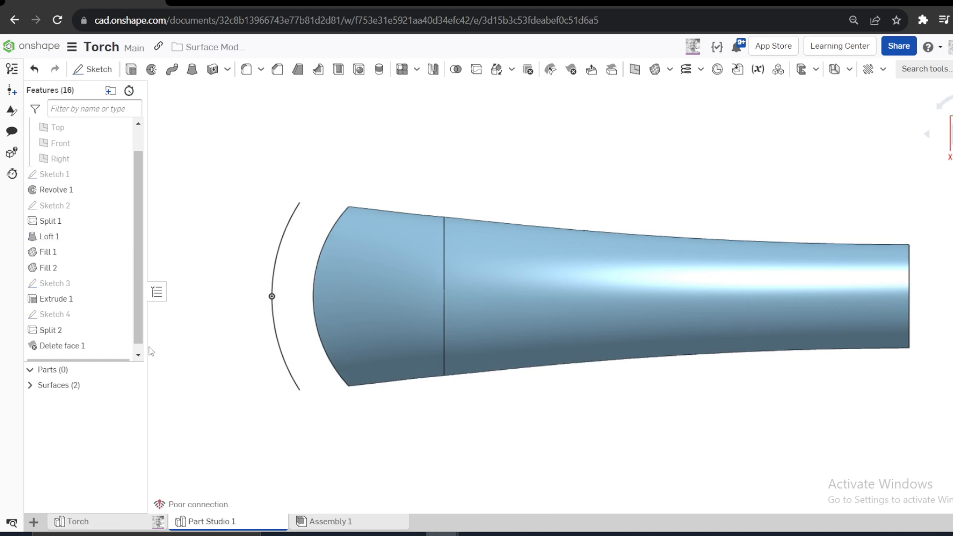
pyautogui.rightClick(58, 346)
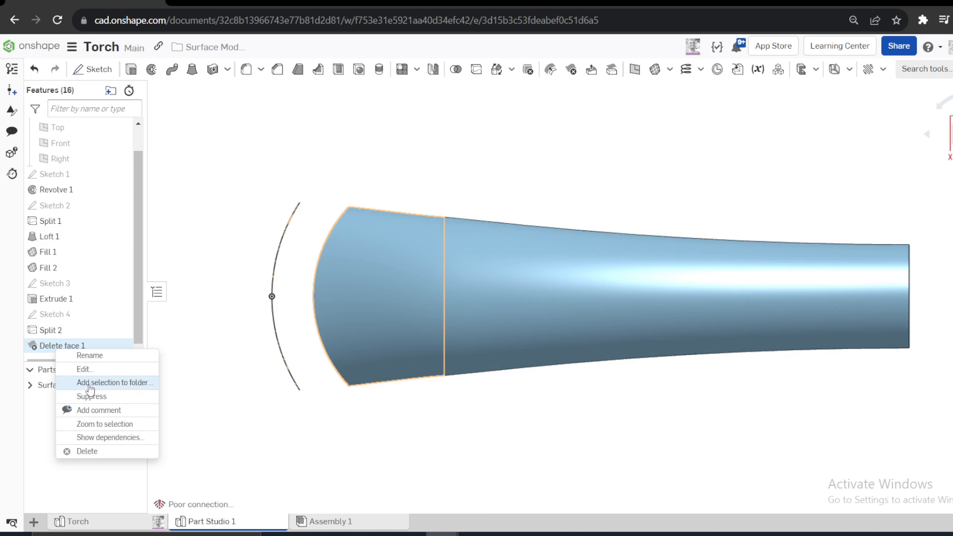
pyautogui.click(85, 452)
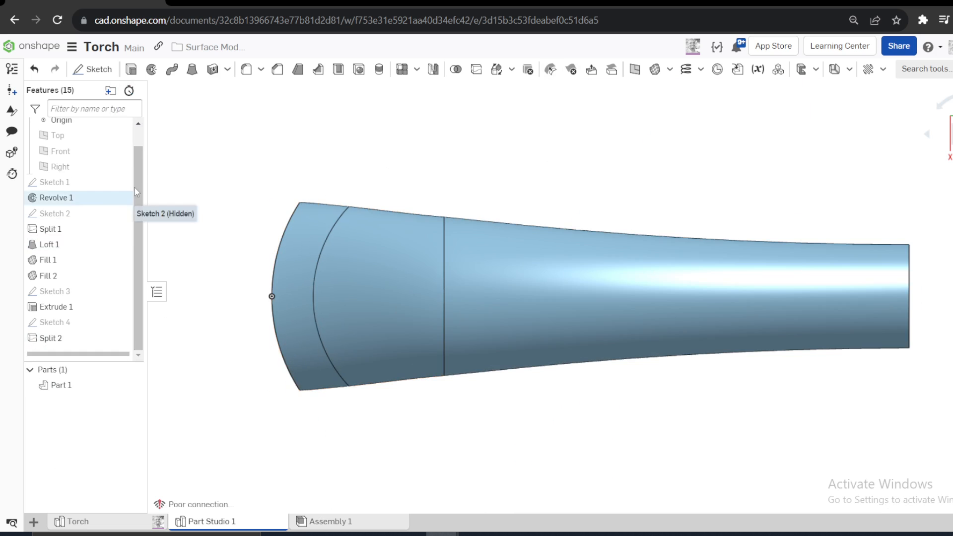
# - Start a sketch on the Right plane and draw a horizontal line from the origin to about 7.6 mm beyond the tail end
pyautogui.rightClick(79, 171)
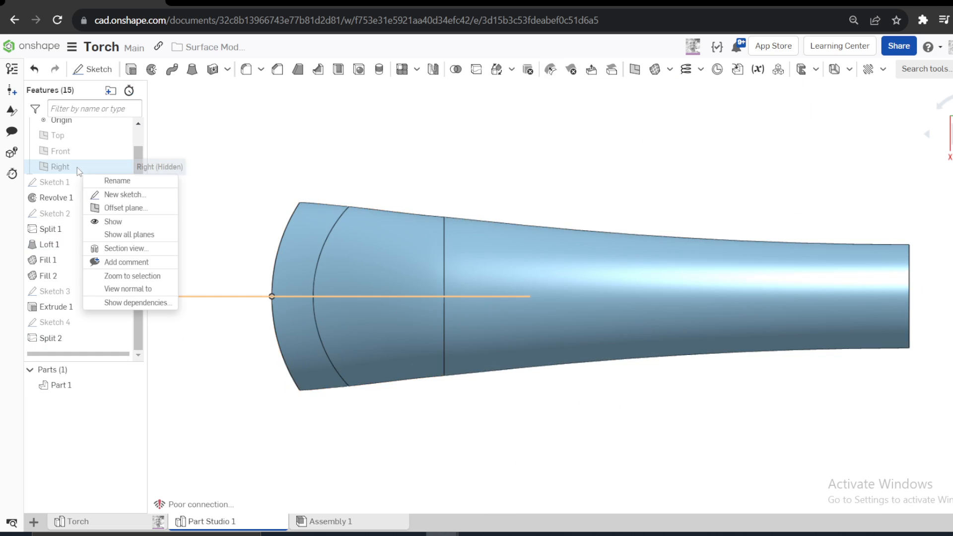
pyautogui.click(113, 195)
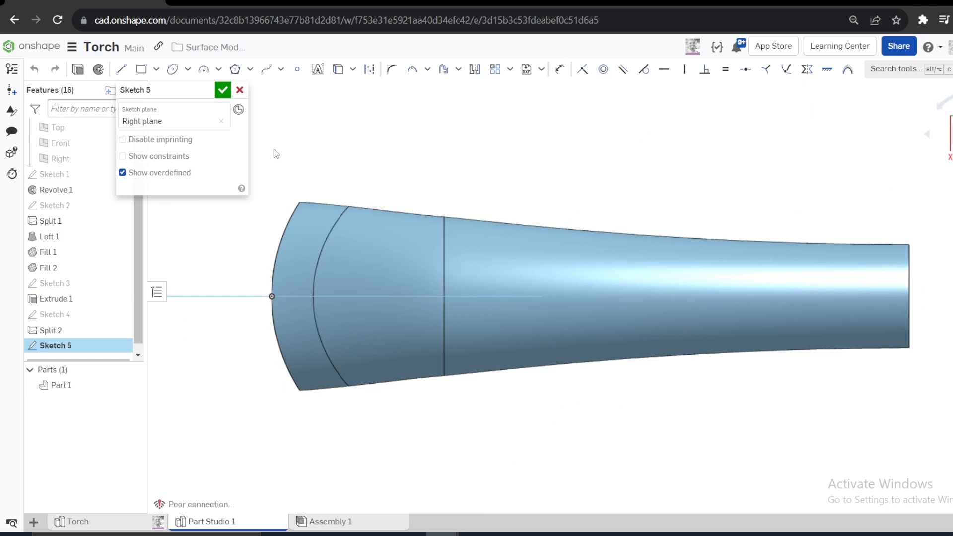
pyautogui.press('n')
pyautogui.scroll(-3, 556, 287)
pyautogui.scroll(2, 945, 267)
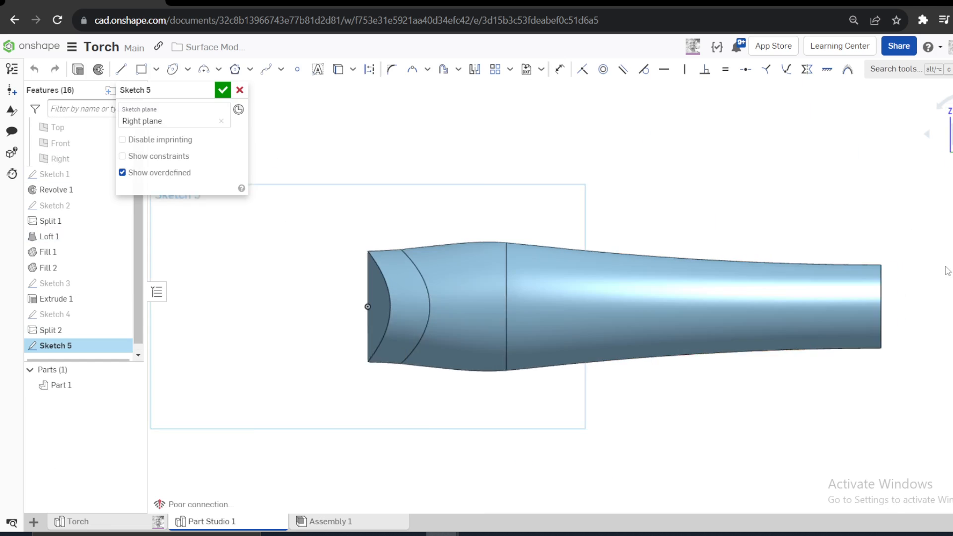
pyautogui.scroll(2, 945, 268)
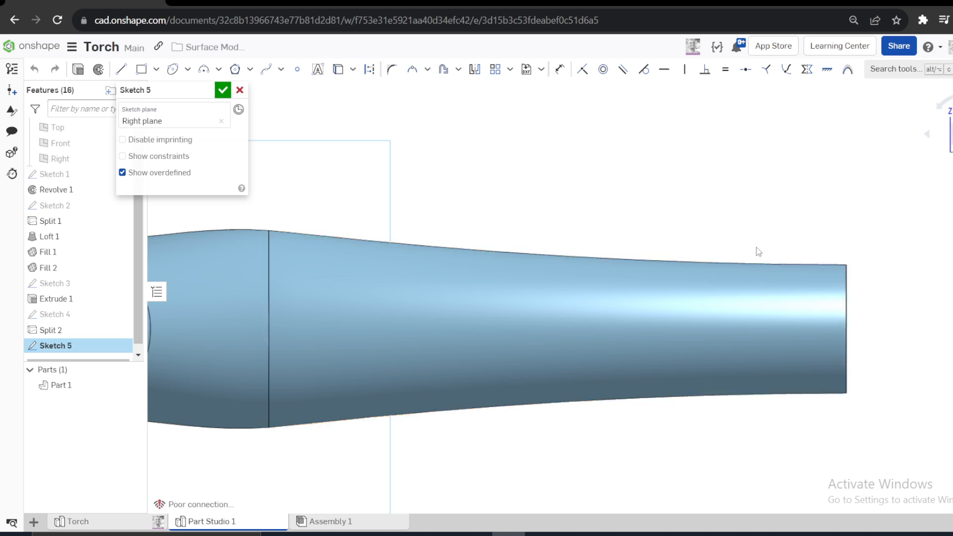
pyautogui.scroll(-2, 762, 245)
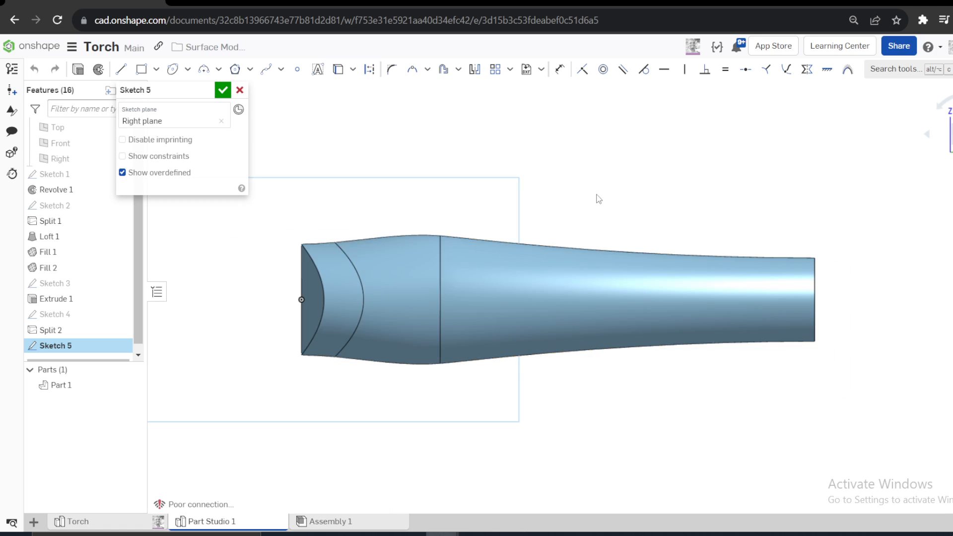
pyautogui.click(120, 69)
pyautogui.click(301, 299)
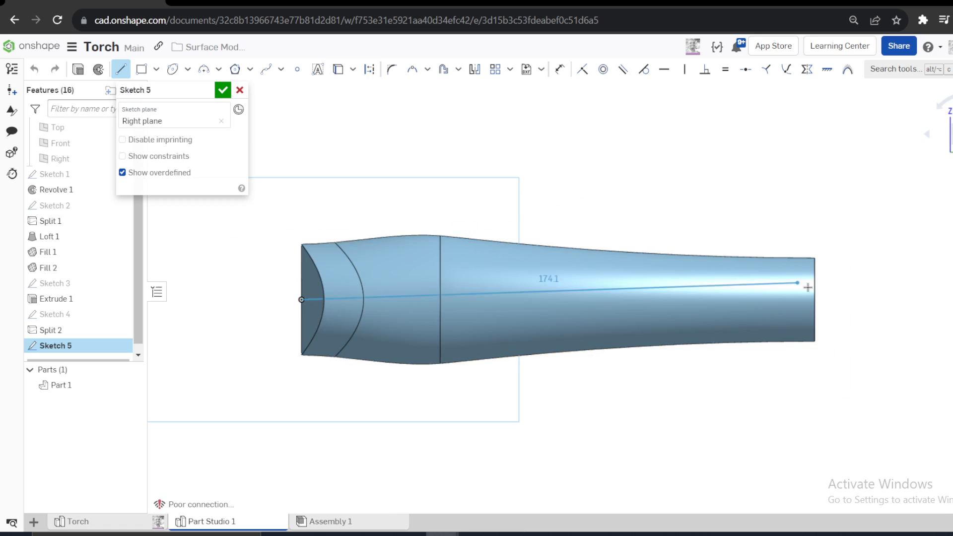
pyautogui.click(835, 300)
pyautogui.press('Escape')
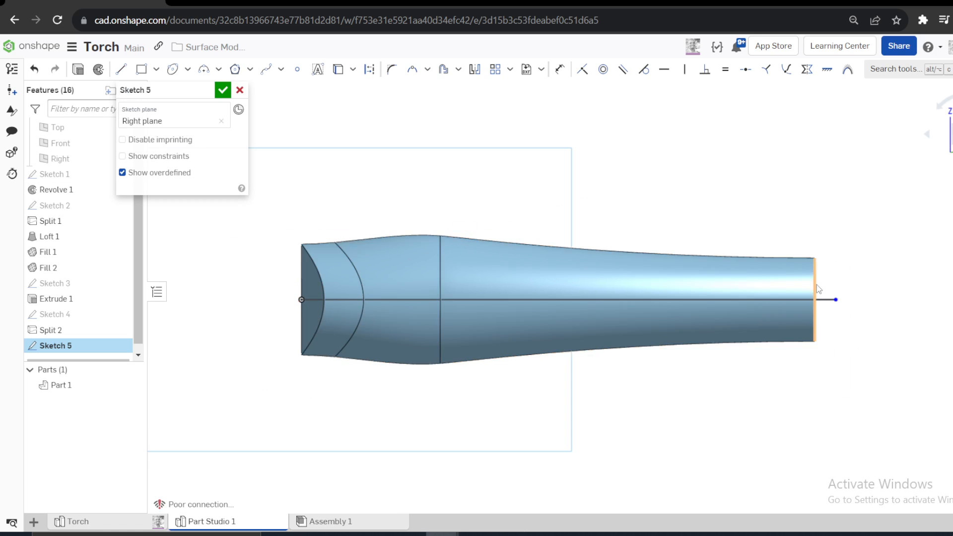
# - Project the torch's tail end edge into the sketch
pyautogui.click(816, 288)
pyautogui.click(353, 70)
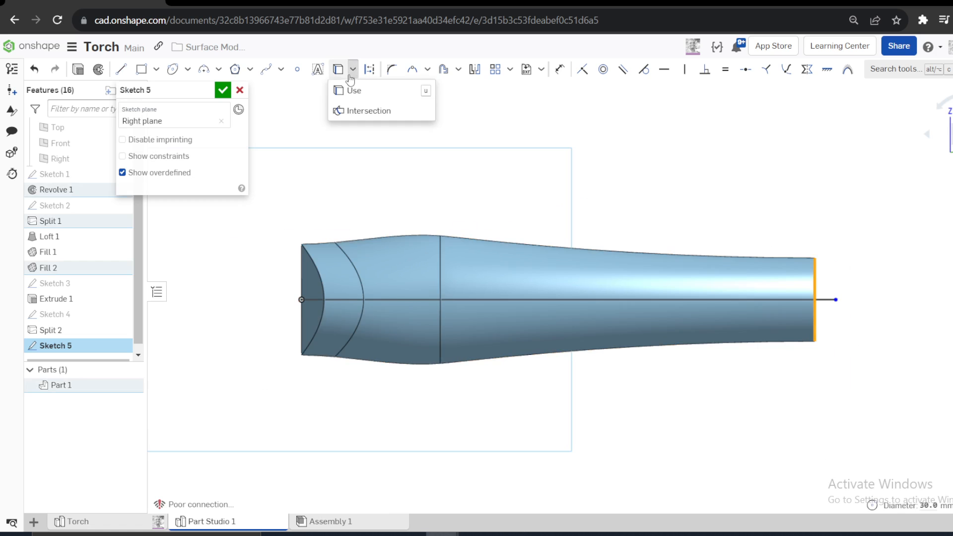
pyautogui.click(337, 92)
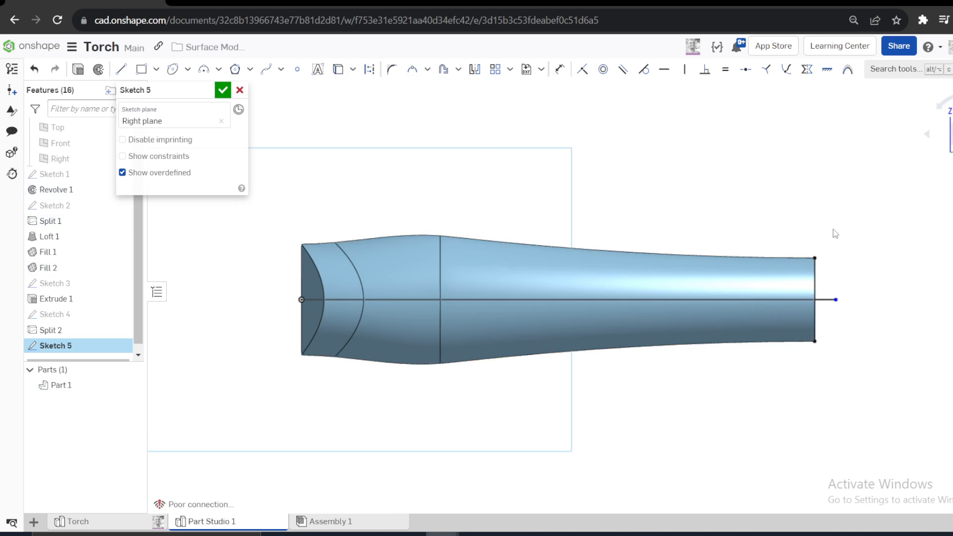
# - Make the horizontal line's free endpoint coincident with the projected tail edge and convert the line to construction
pyautogui.click(816, 288)
pyautogui.click(835, 299)
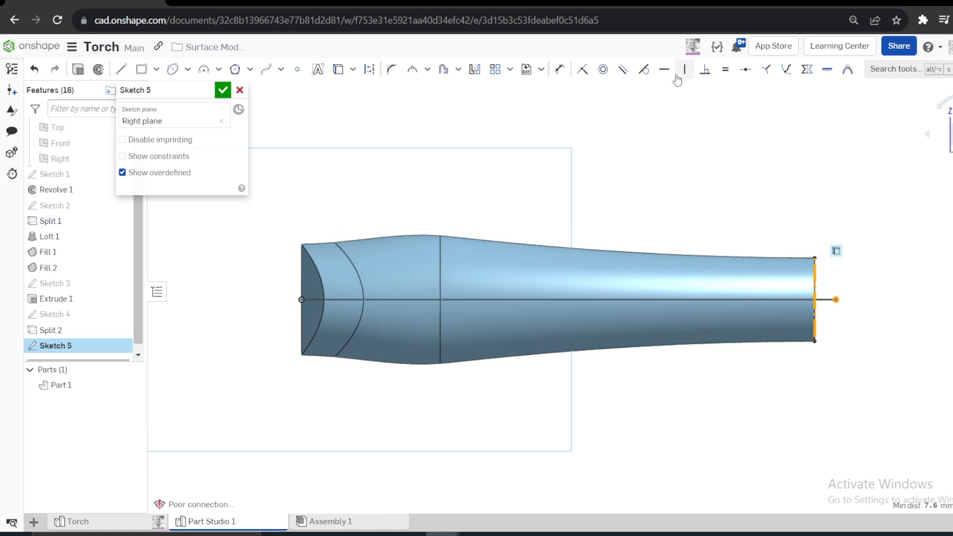
pyautogui.click(582, 69)
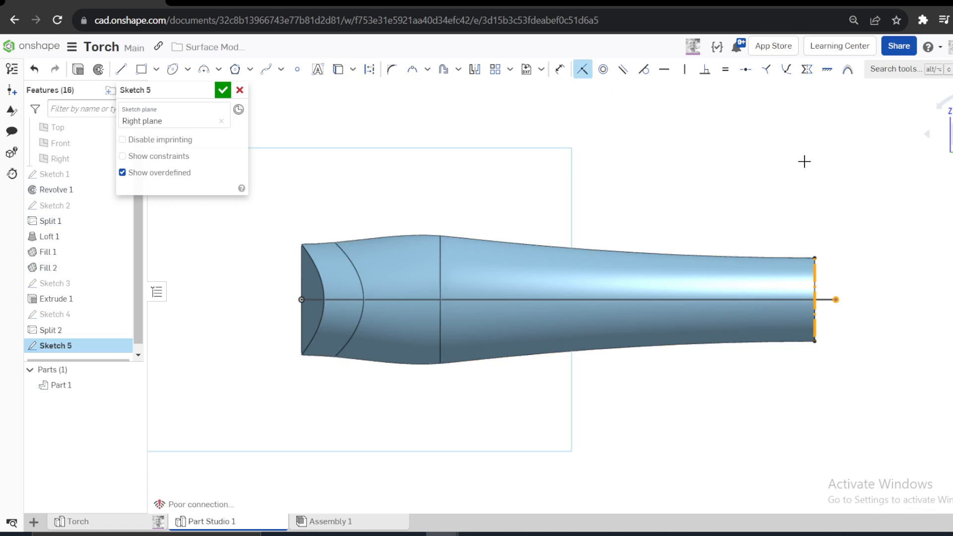
pyautogui.click(738, 302)
pyautogui.press('q')
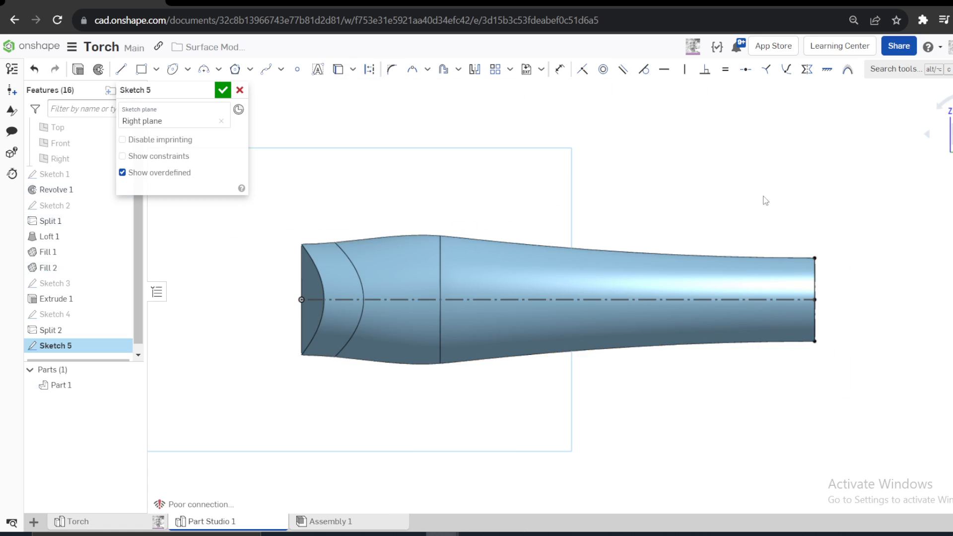
# - Offset the construction centerline 10 mm upward
pyautogui.press('o')
pyautogui.click(692, 299)
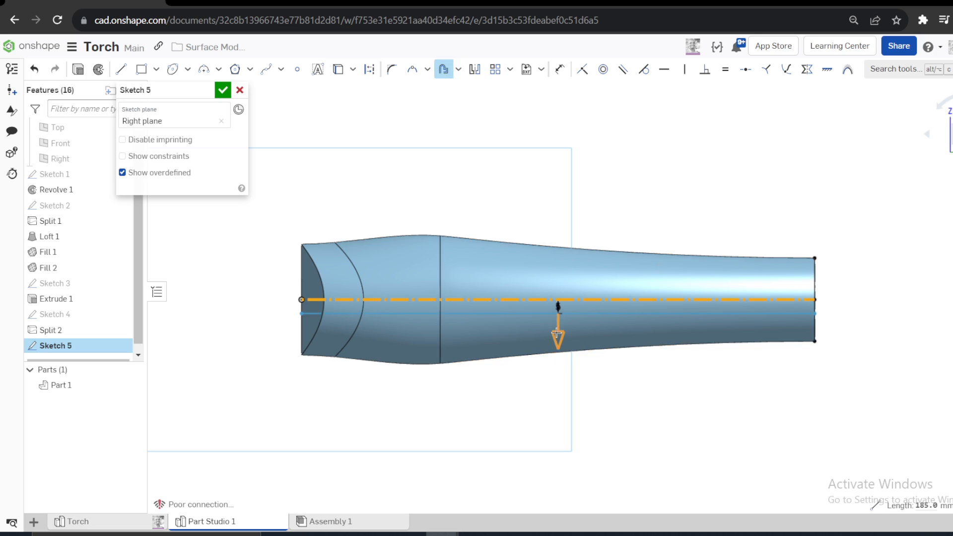
pyautogui.click(680, 192)
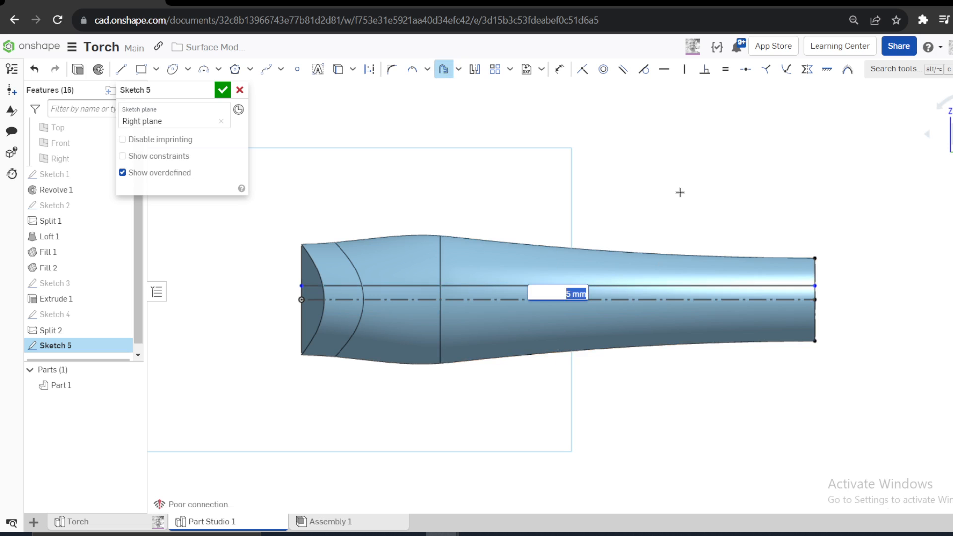
pyautogui.press('Return')
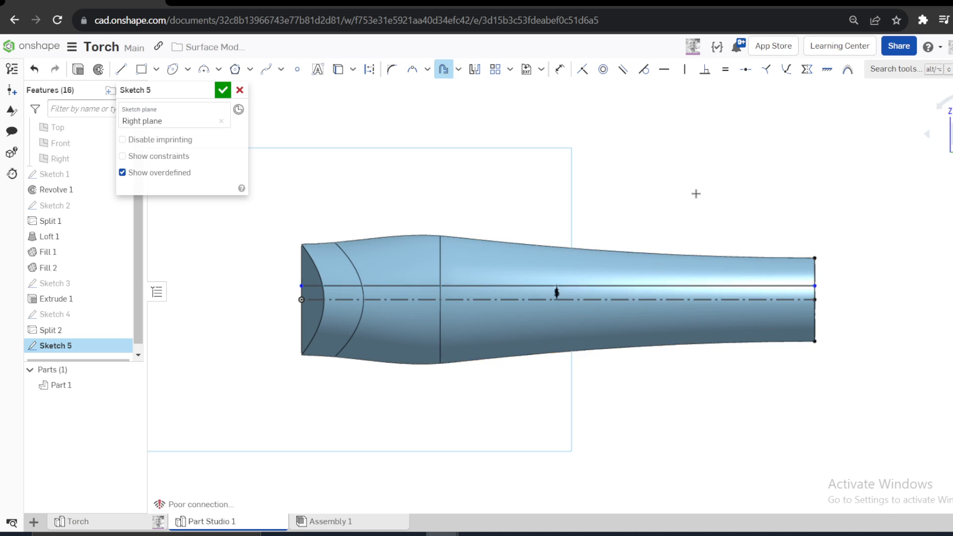
pyautogui.press('Escape')
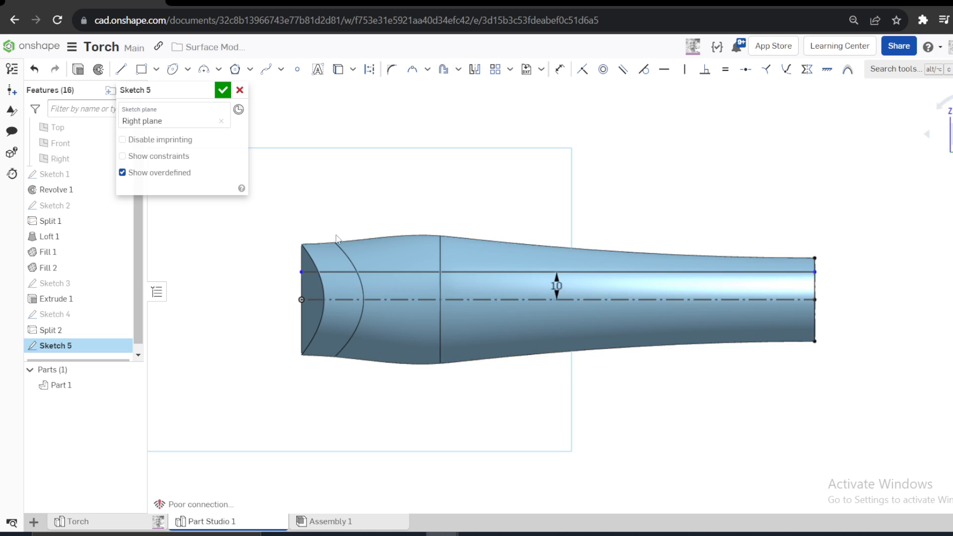
# - Convert the offset line to construction and align both its endpoints vertically with those of the centerline
pyautogui.press('q')
pyautogui.click(301, 272)
pyautogui.click(301, 299)
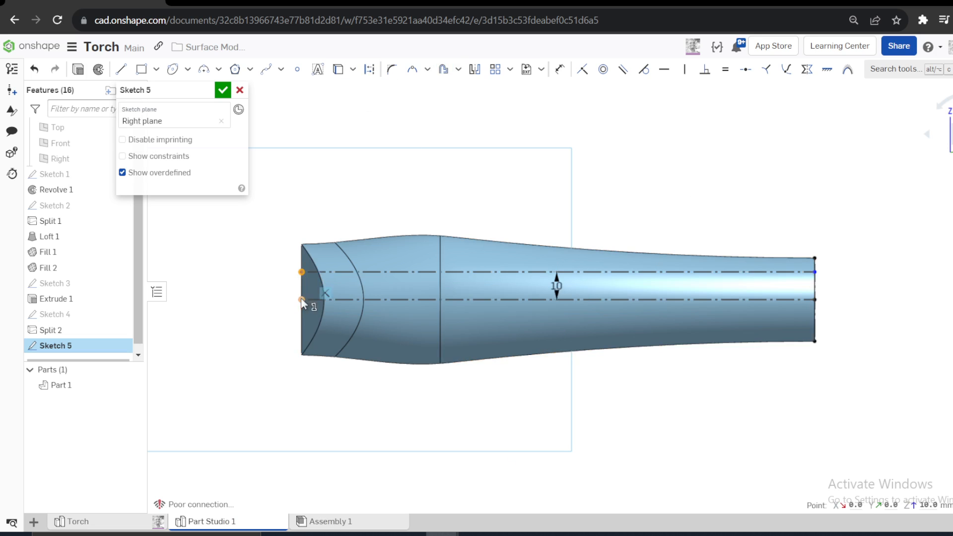
pyautogui.click(679, 73)
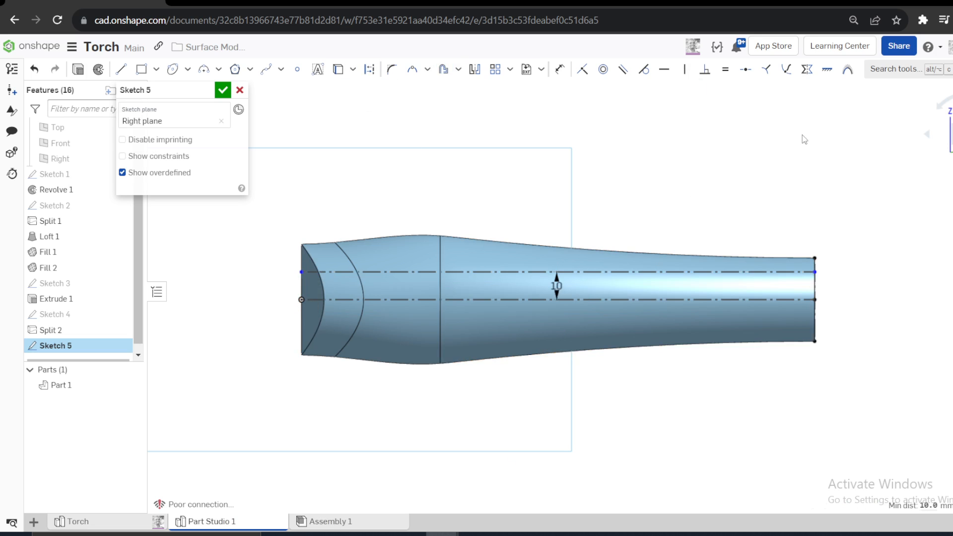
pyautogui.click(814, 272)
pyautogui.click(814, 300)
# - Draw a Bezier curve from the upper construction line near the head to between both construction lines near the tail, and raise its first control point
pyautogui.press('s')
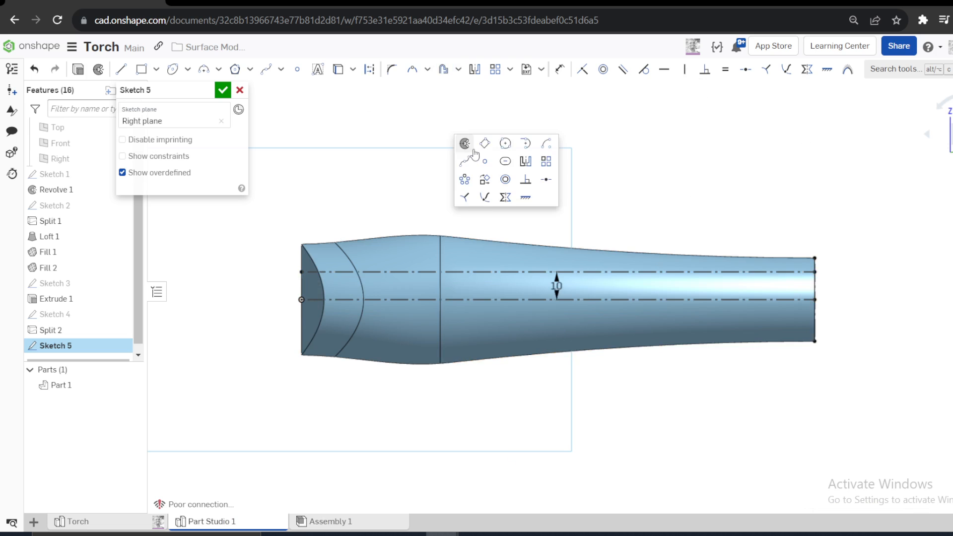
pyautogui.click(464, 158)
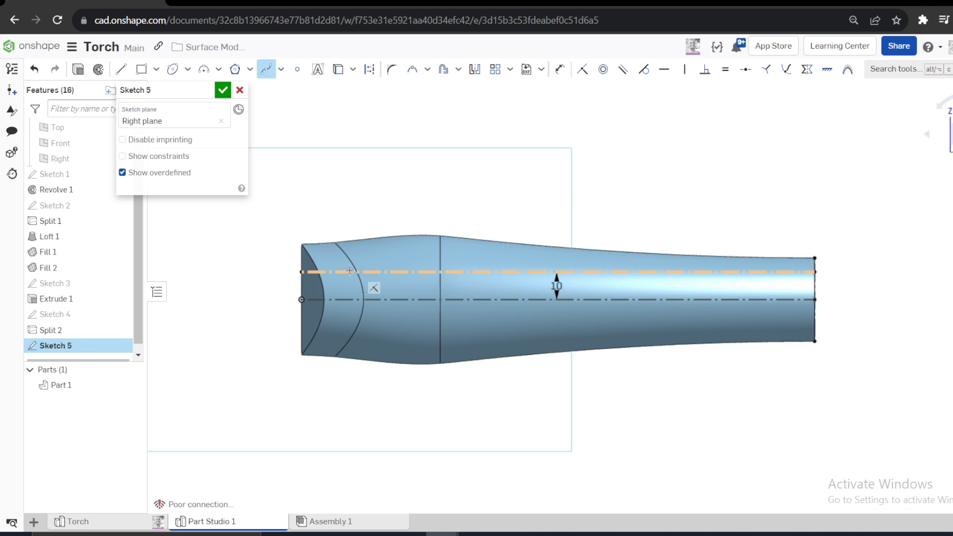
pyautogui.click(386, 271)
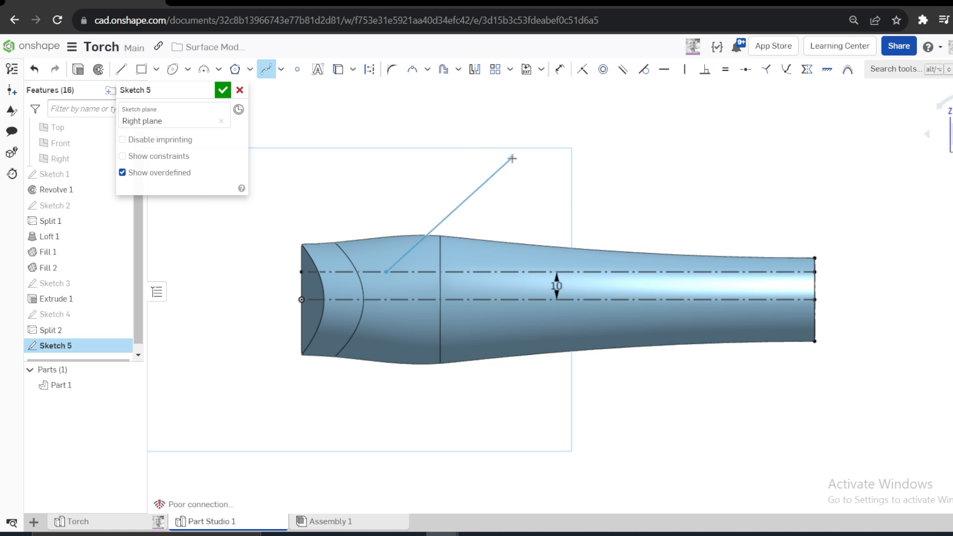
pyautogui.click(746, 284)
pyautogui.press('Escape')
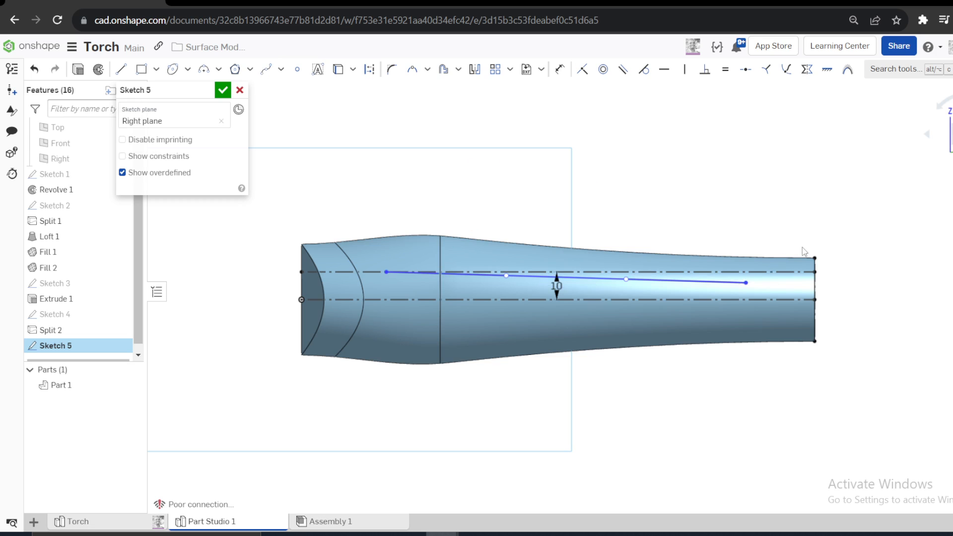
pyautogui.click(500, 273)
pyautogui.moveTo(504, 274); pyautogui.dragTo(505, 258)
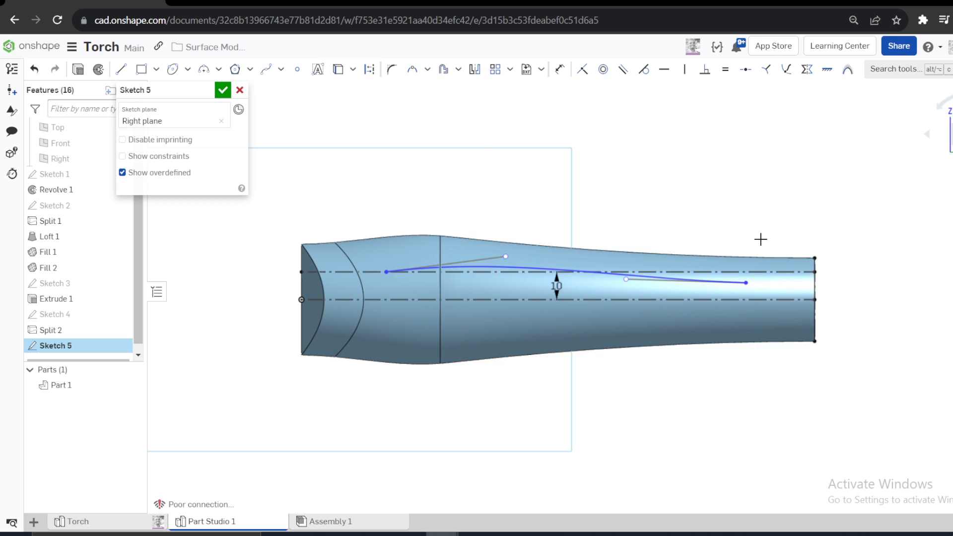
# - Draw a vertical line crossing the full torch body near the tail, just beyond the curve's end
pyautogui.press('l')
pyautogui.click(773, 368)
pyautogui.click(770, 199)
pyautogui.press('Escape')
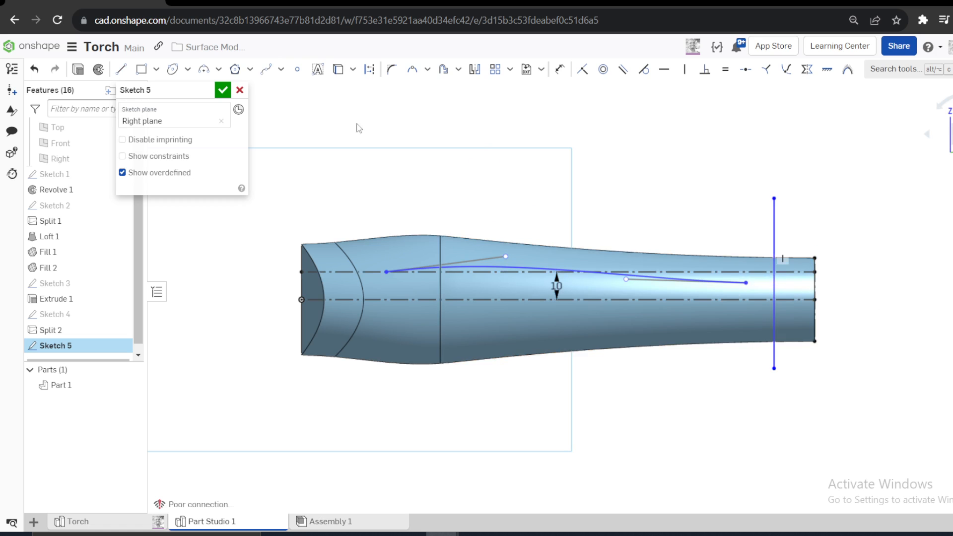
# - Place a sketch point on the lower construction line near the tail and make it the midpoint of the vertical line
pyautogui.click(297, 69)
pyautogui.click(788, 299)
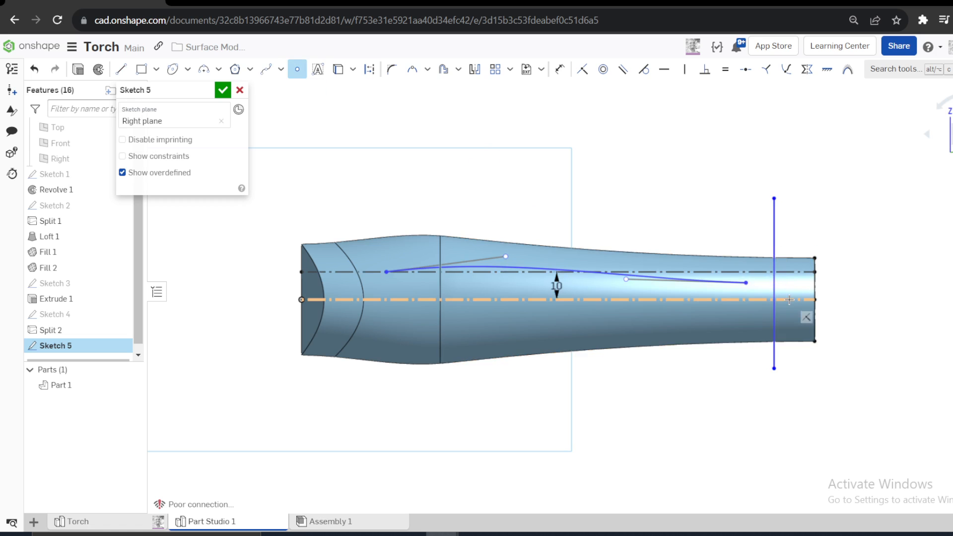
pyautogui.press('Escape')
pyautogui.click(744, 71)
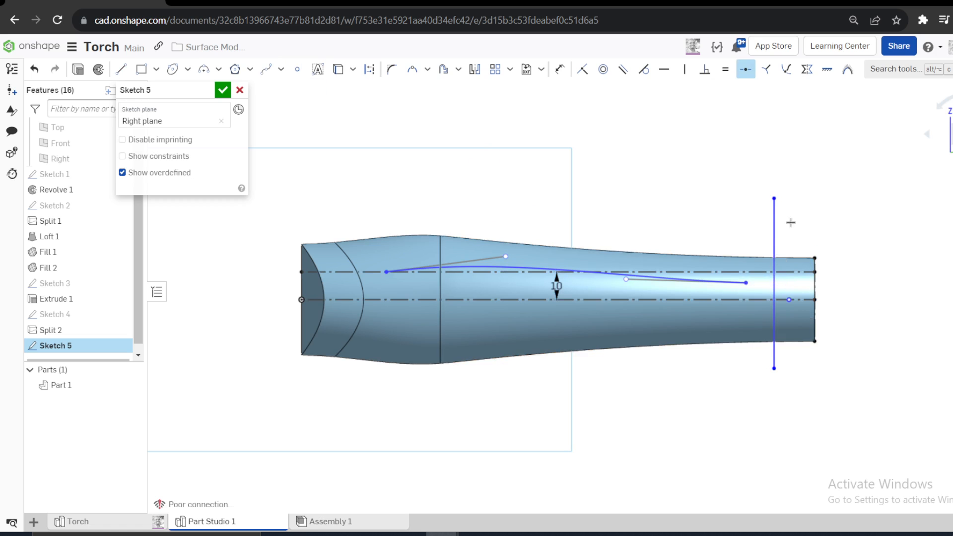
pyautogui.click(775, 235)
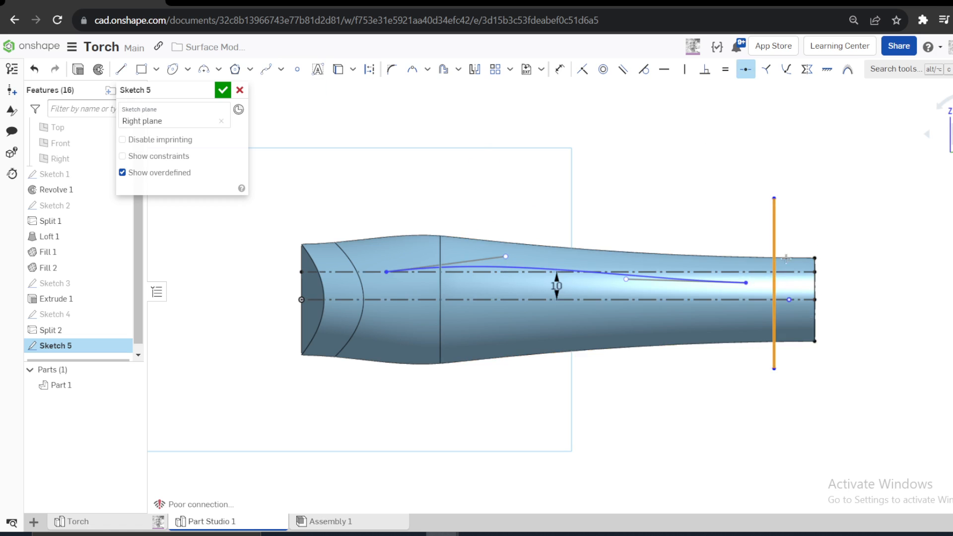
pyautogui.click(790, 300)
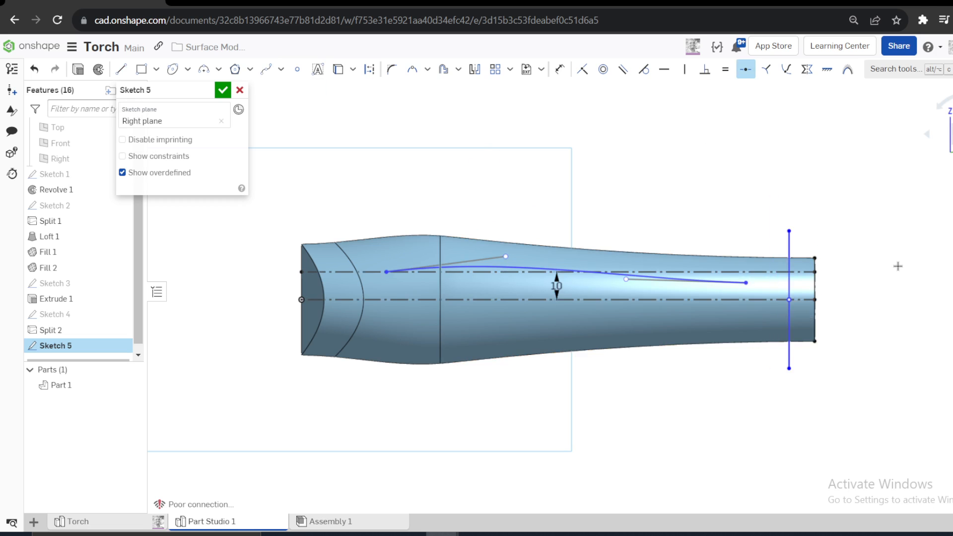
pyautogui.press('Escape')
# - Convert the vertical line to construction and dimension its midpoint 25 mm from the torch's tail end
pyautogui.click(791, 253)
pyautogui.press('q')
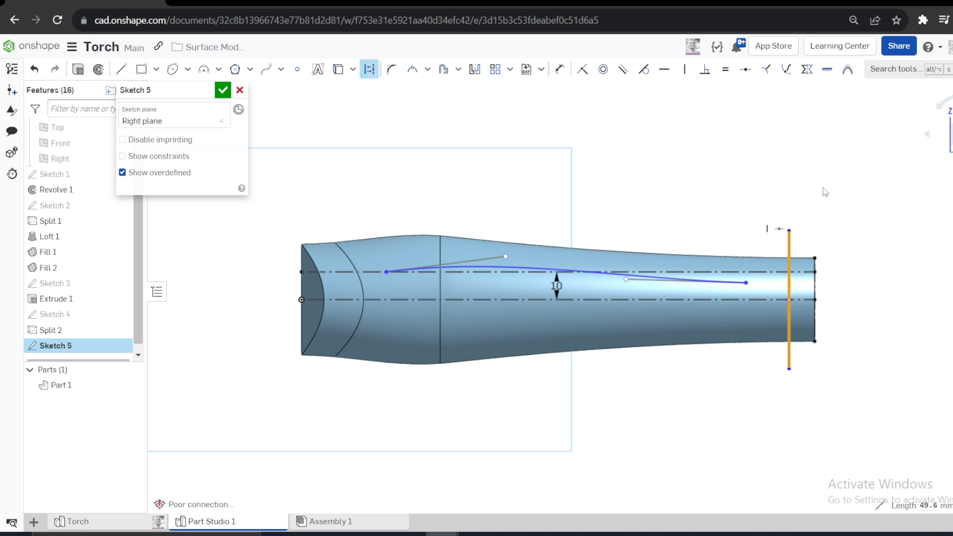
pyautogui.press('d')
pyautogui.click(788, 299)
pyautogui.click(815, 299)
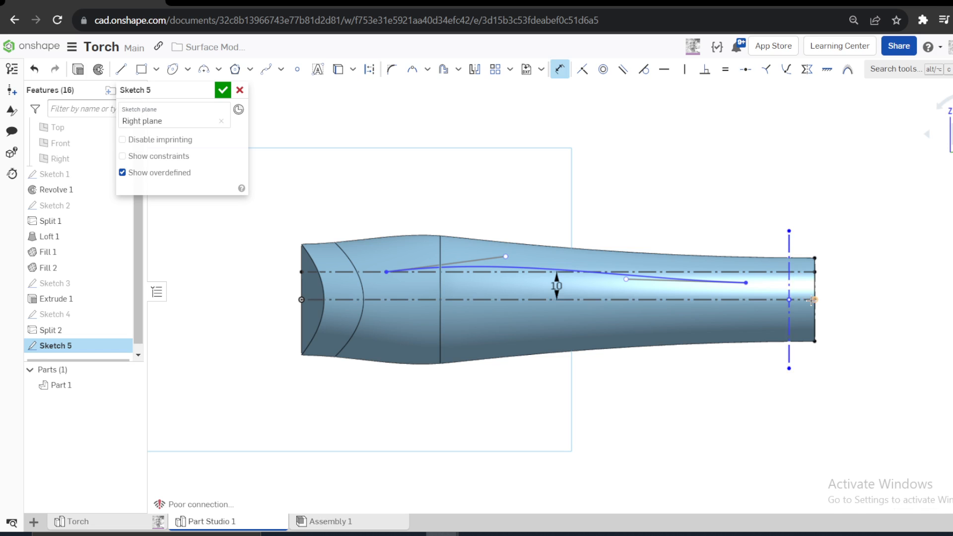
pyautogui.click(806, 212)
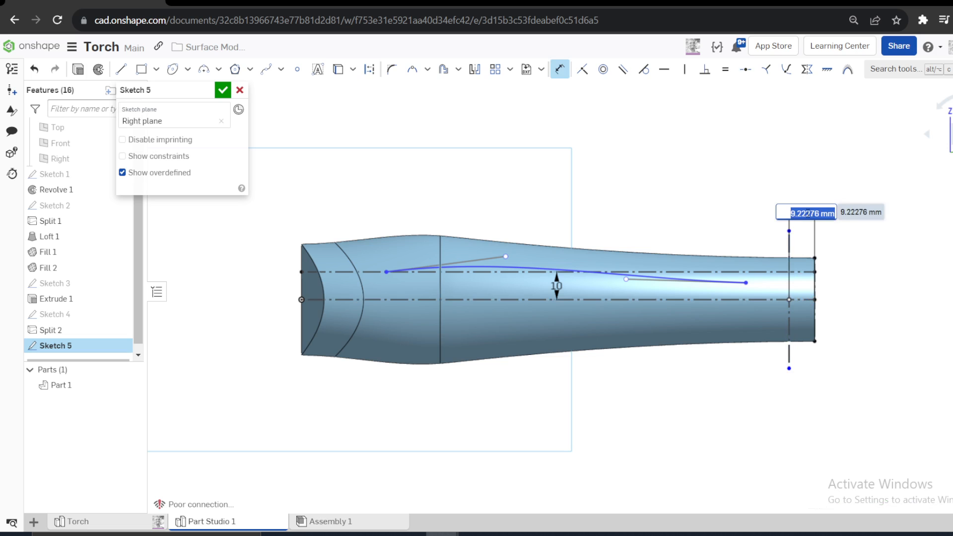
pyautogui.write('25')
pyautogui.press('Return')
# - Draw a center point arc of about 12.4 mm radius, centered on the lower construction line and bulging toward the vertical construction line
pyautogui.scroll(3, 818, 261)
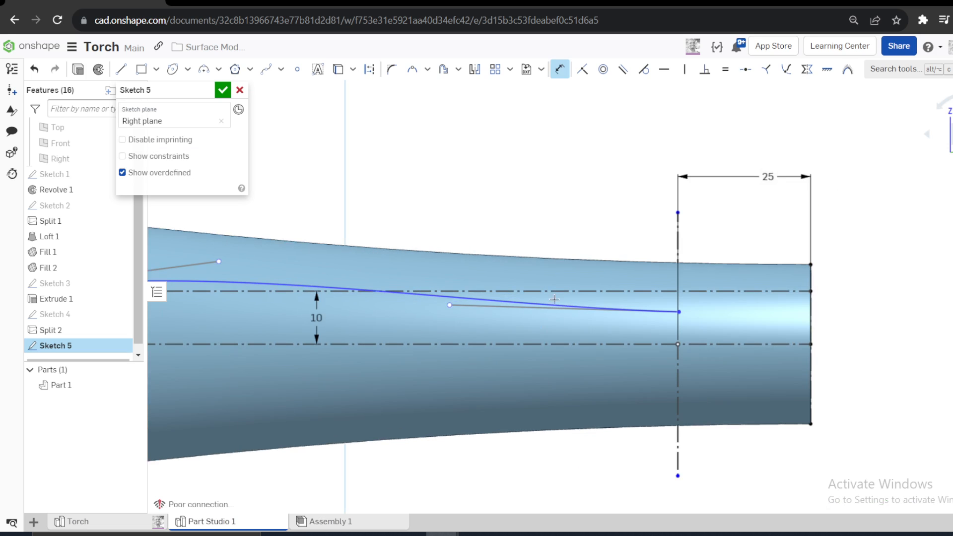
pyautogui.click(219, 70)
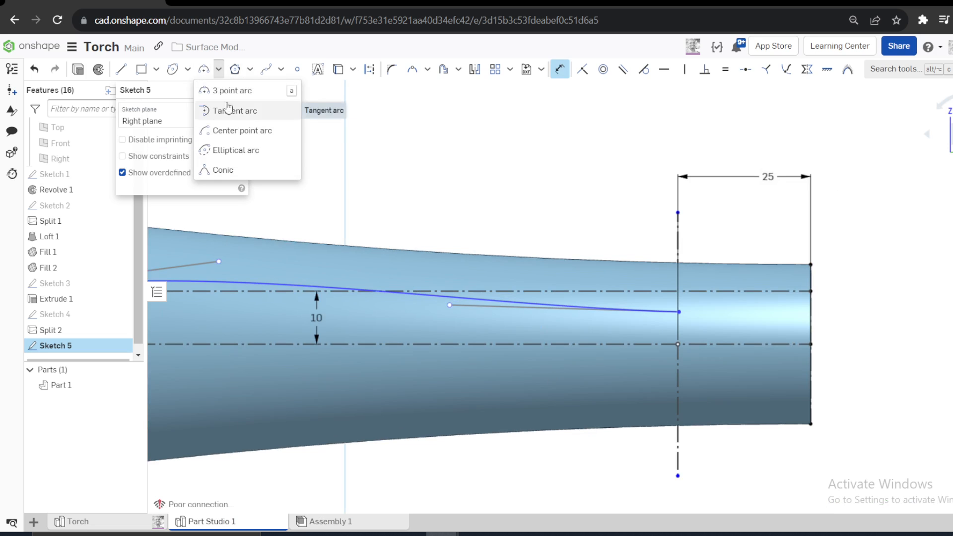
pyautogui.click(243, 130)
pyautogui.click(590, 344)
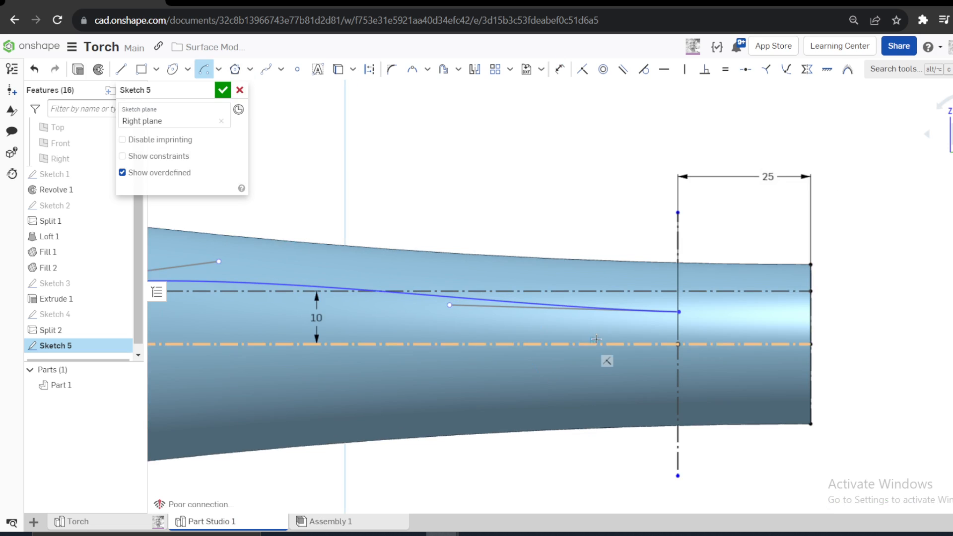
pyautogui.click(641, 301)
pyautogui.click(651, 391)
pyautogui.press('Escape')
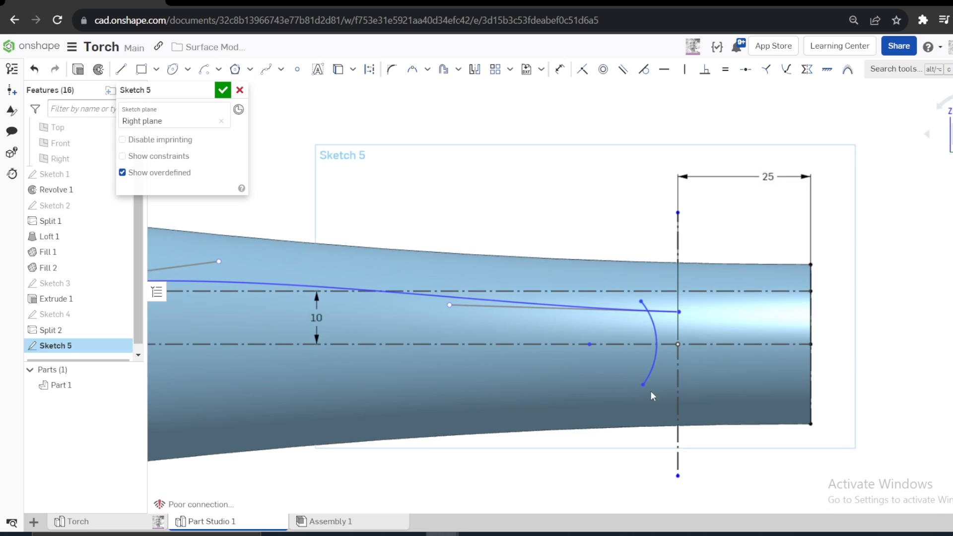
# - Make the arc tangent to the vertical construction line and set its radius to 6 mm
pyautogui.click(678, 331)
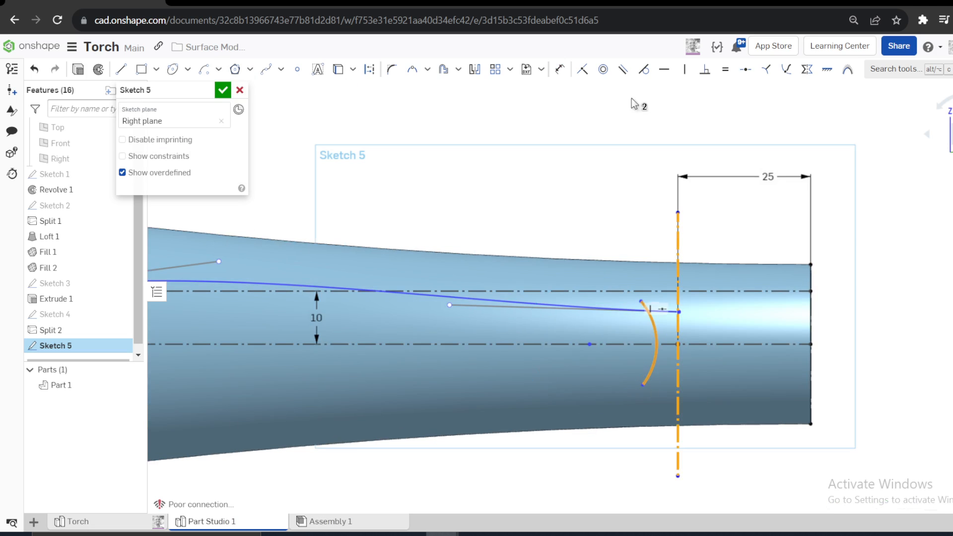
pyautogui.click(643, 70)
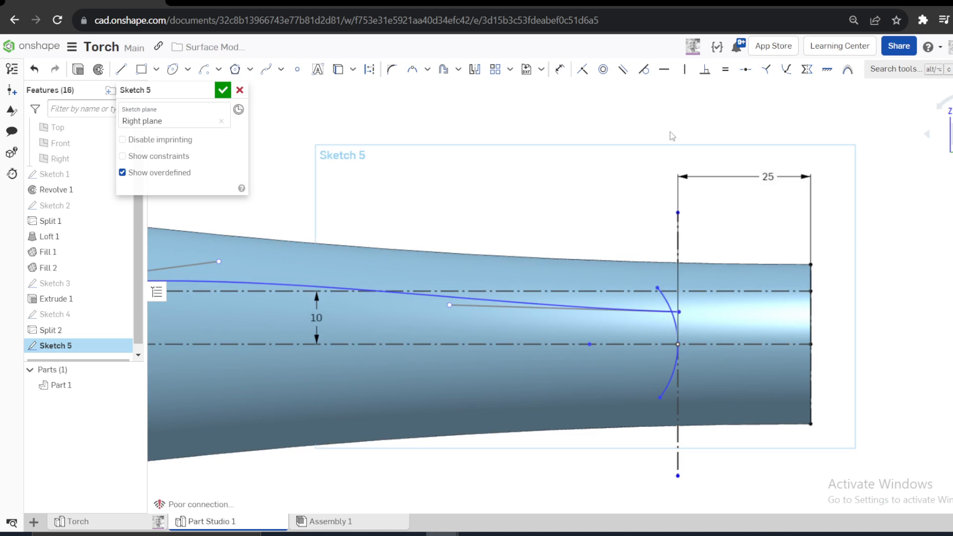
pyautogui.press('d')
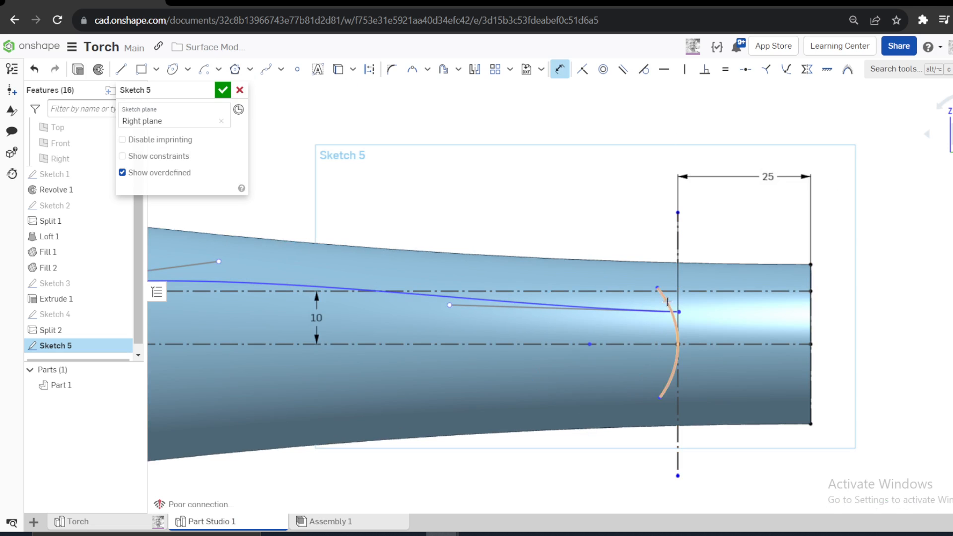
pyautogui.click(708, 247)
pyautogui.write('6')
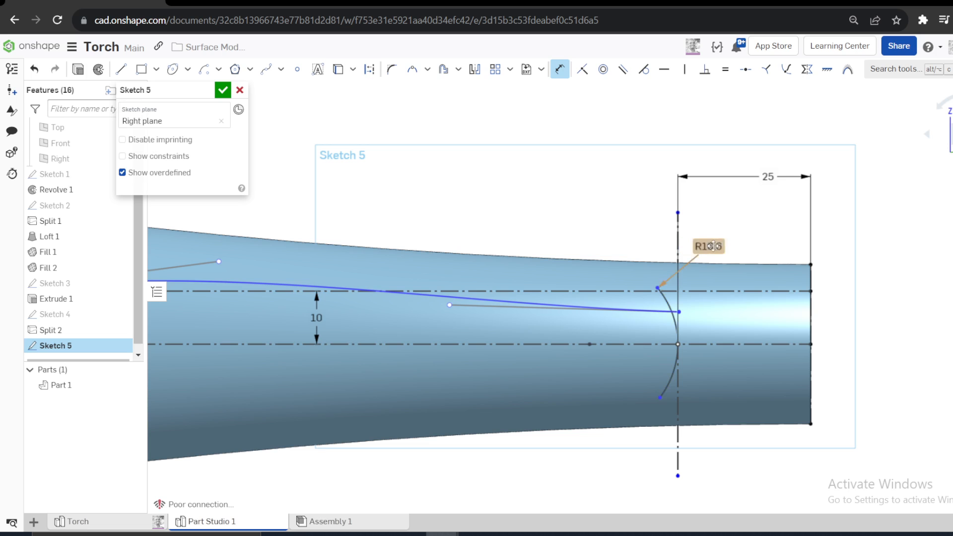
pyautogui.press('Return')
pyautogui.press('Escape')
# - Align both arc endpoints vertically with the arc's center to form a semicircle
pyautogui.scroll(4, 685, 322)
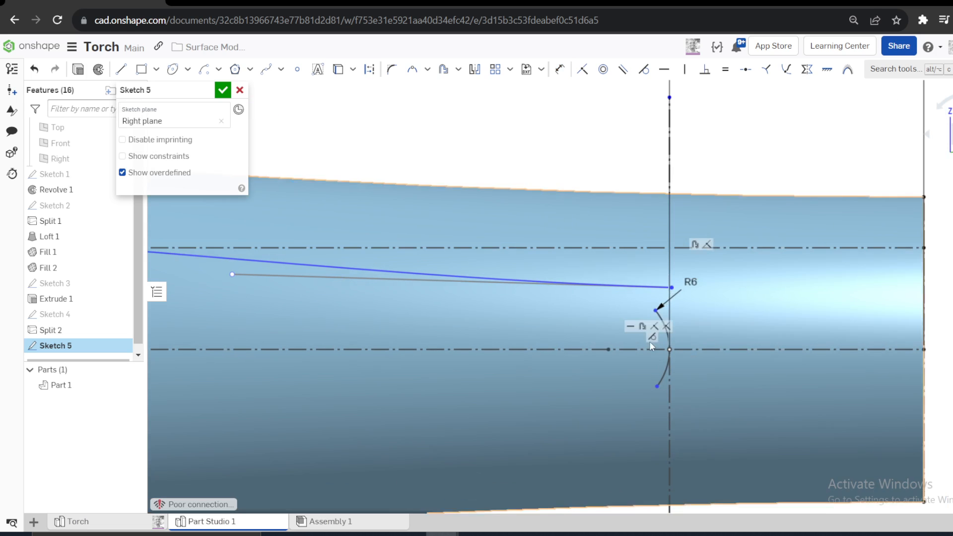
pyautogui.click(609, 349)
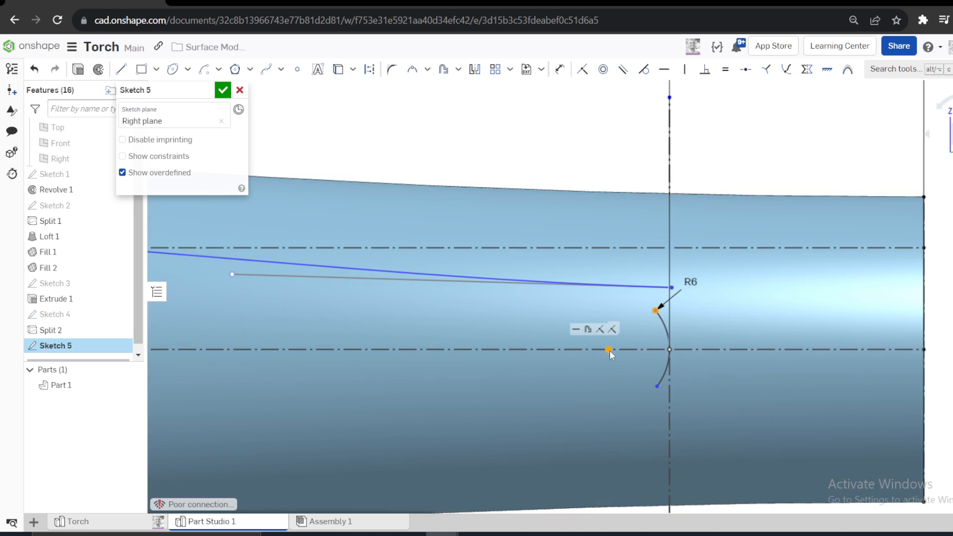
pyautogui.press('v')
pyautogui.click(608, 288)
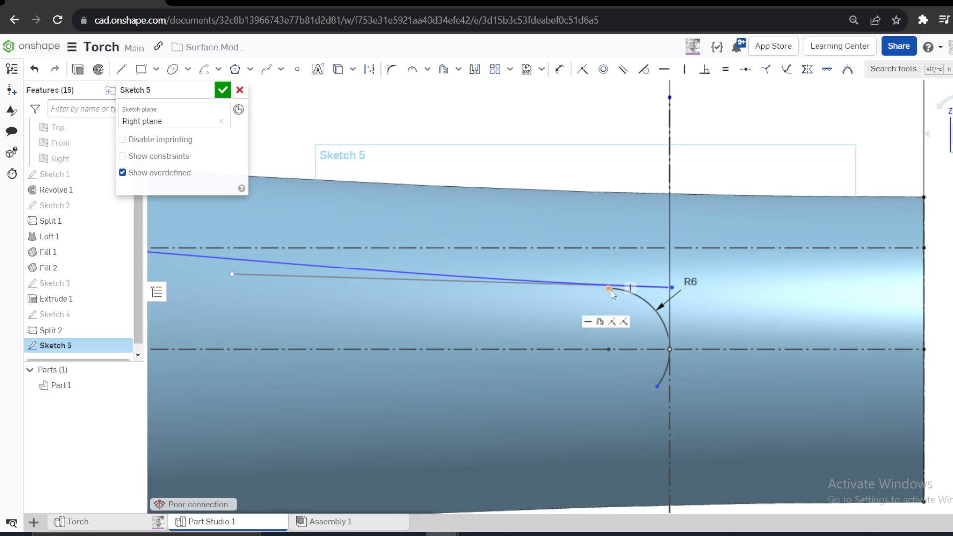
pyautogui.click(657, 386)
pyautogui.press('v')
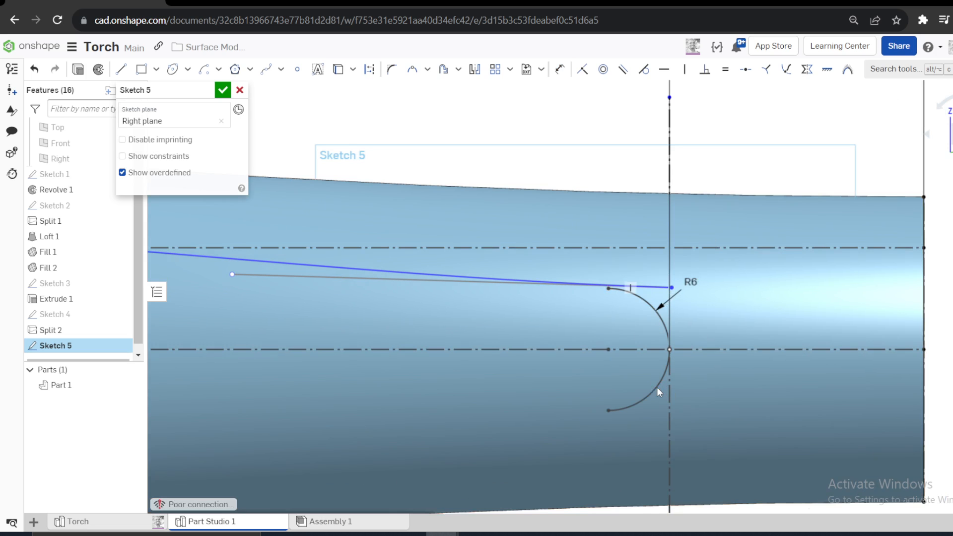
# - Make the Bezier curve's tail end coincident with the arc's upper endpoint
pyautogui.click(671, 287)
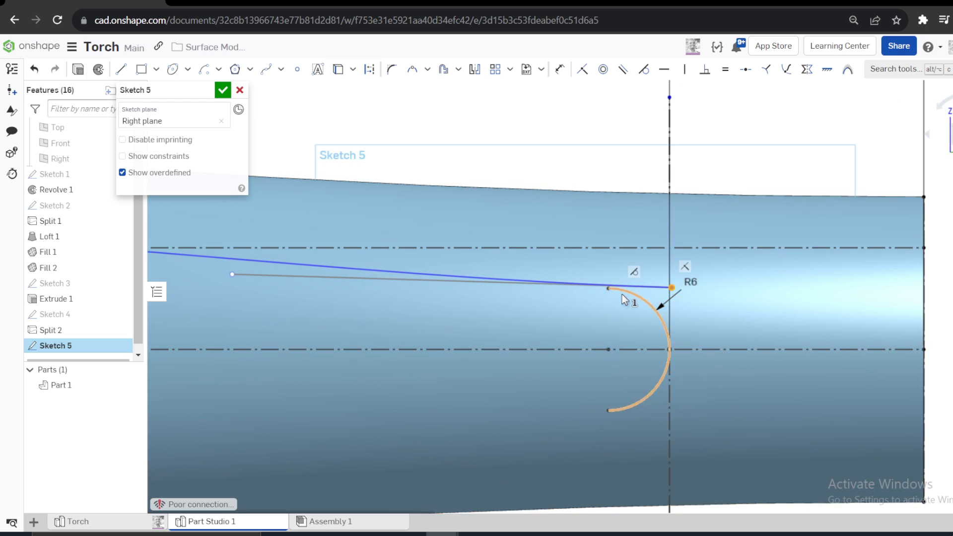
pyautogui.click(609, 288)
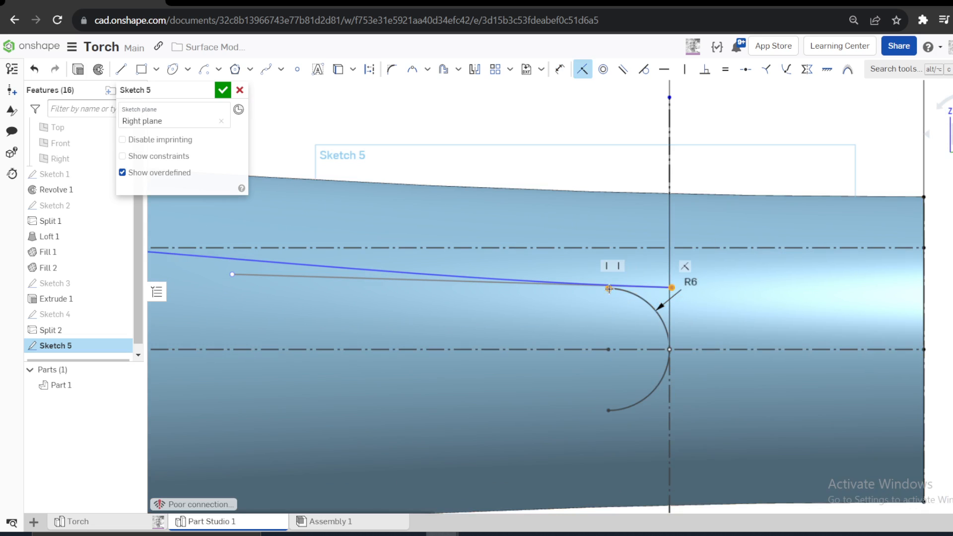
pyautogui.click(582, 69)
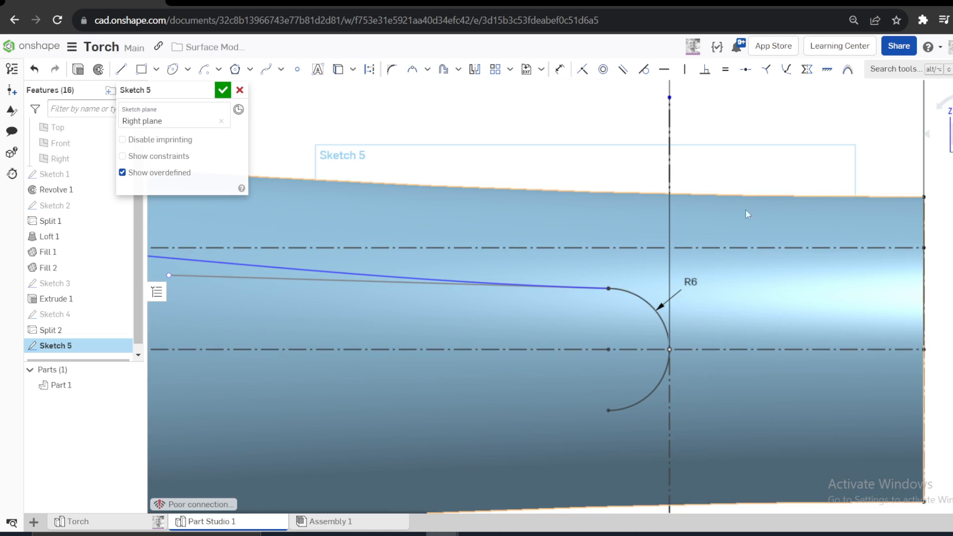
# - Make the Bezier curve's tail-side control handle horizontal and set its length to 18 mm
pyautogui.click(437, 287)
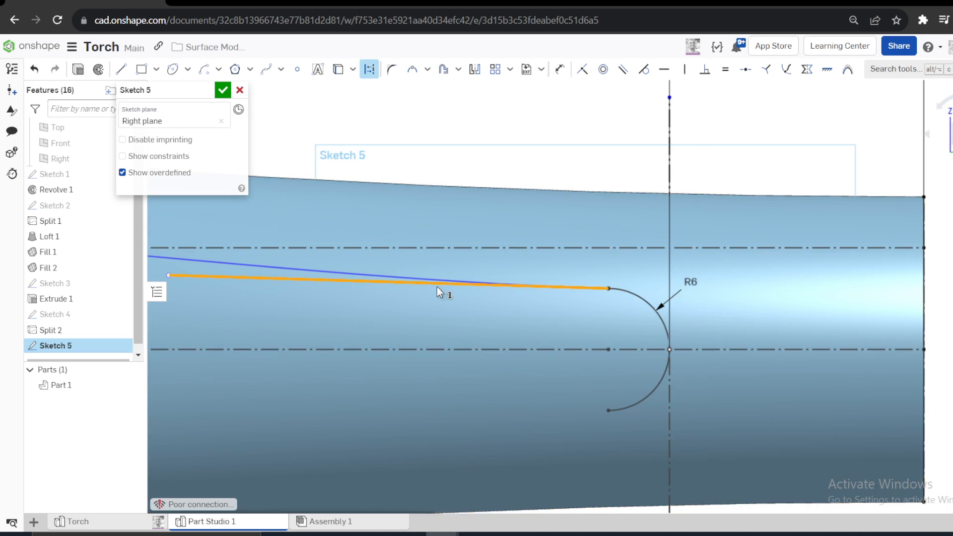
pyautogui.click(664, 72)
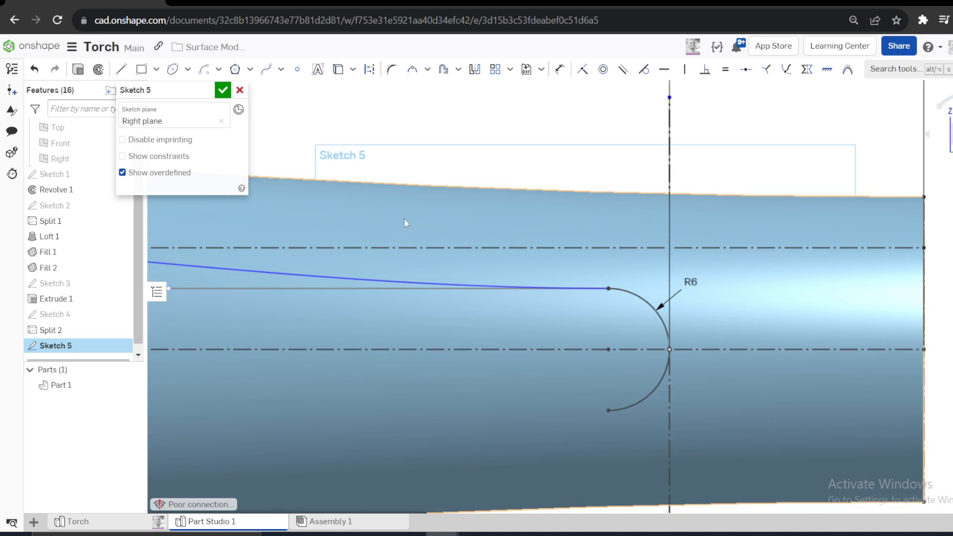
pyautogui.press('d')
pyautogui.click(318, 289)
pyautogui.click(318, 307)
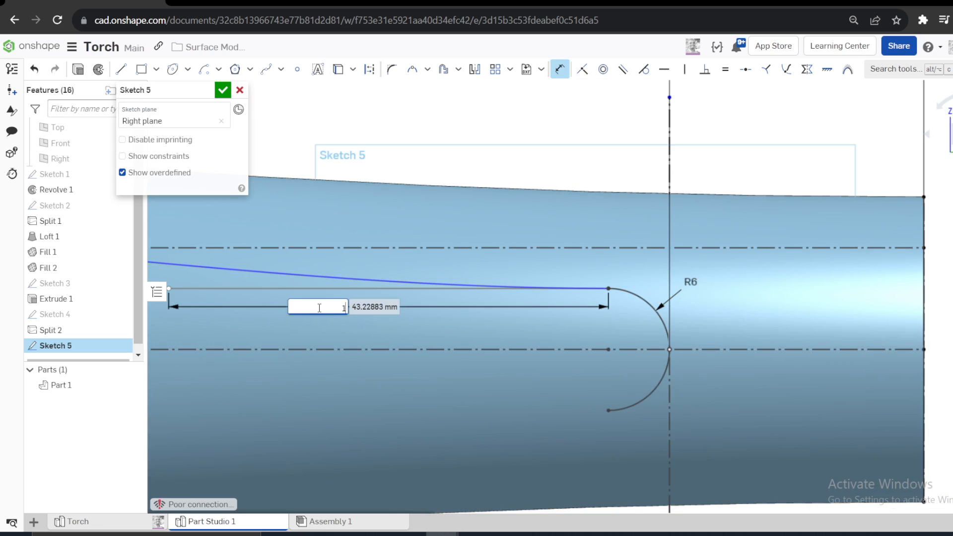
pyautogui.press('Return')
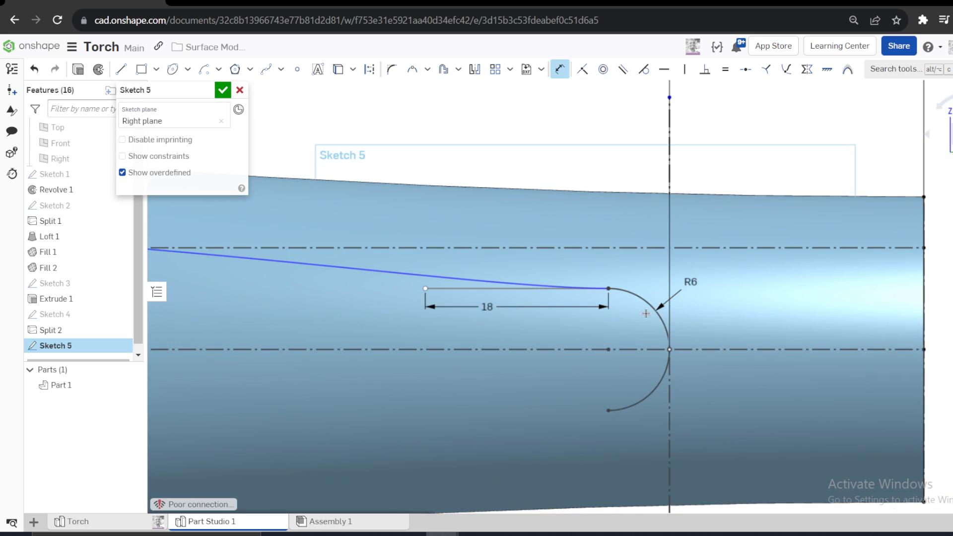
# - Dimension the Bezier curve's head-side start point 19.5 mm from the torch's head end
pyautogui.scroll(-5, 490, 293)
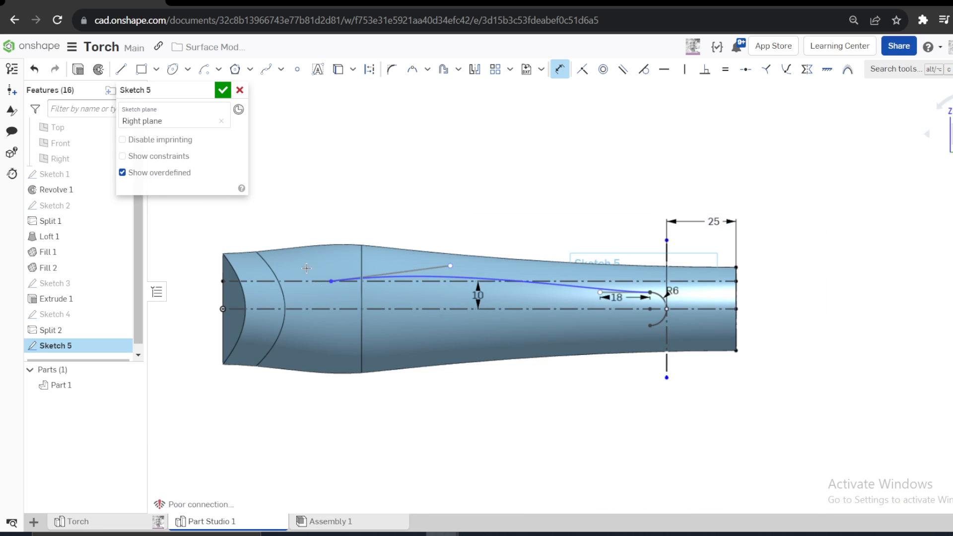
pyautogui.scroll(3, 311, 267)
pyautogui.scroll(-5, 256, 278)
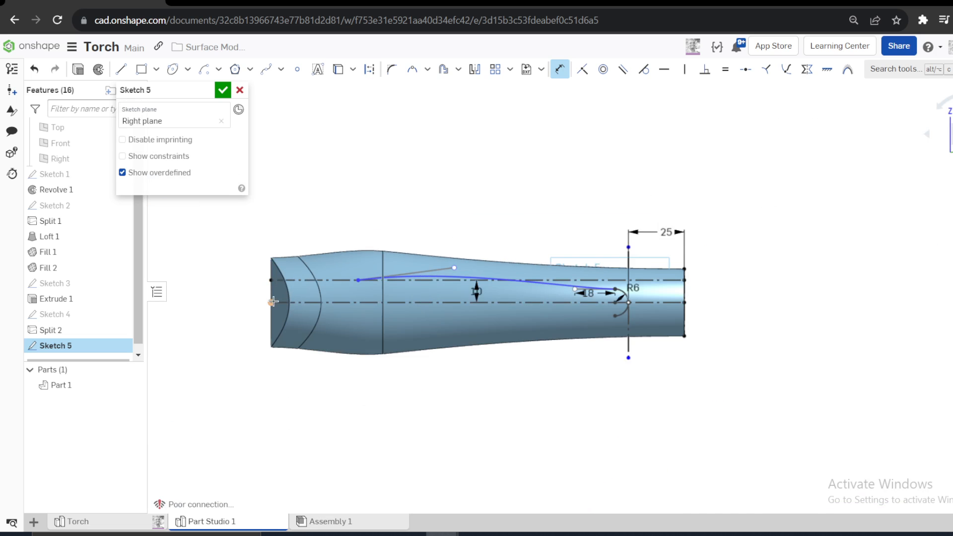
pyautogui.click(357, 279)
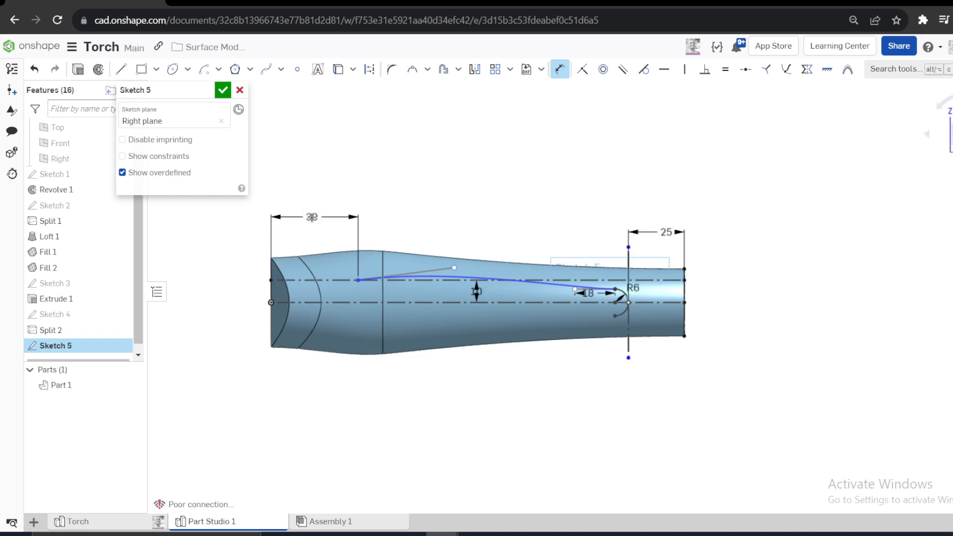
pyautogui.click(311, 218)
pyautogui.write('19')
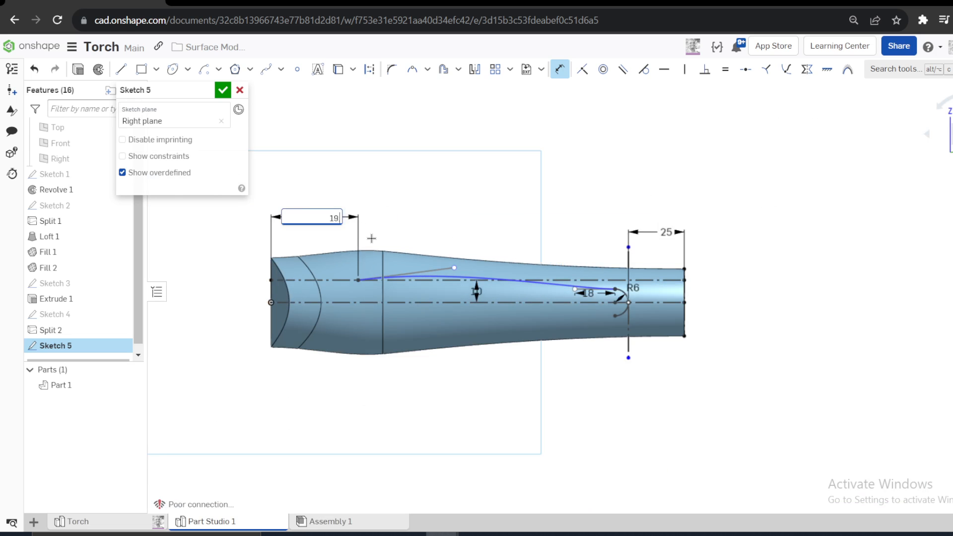
pyautogui.write('.5')
pyautogui.press('Return')
# - Set the length of the Bezier curve's head-side control handle to 48 mm
pyautogui.scroll(5, 347, 268)
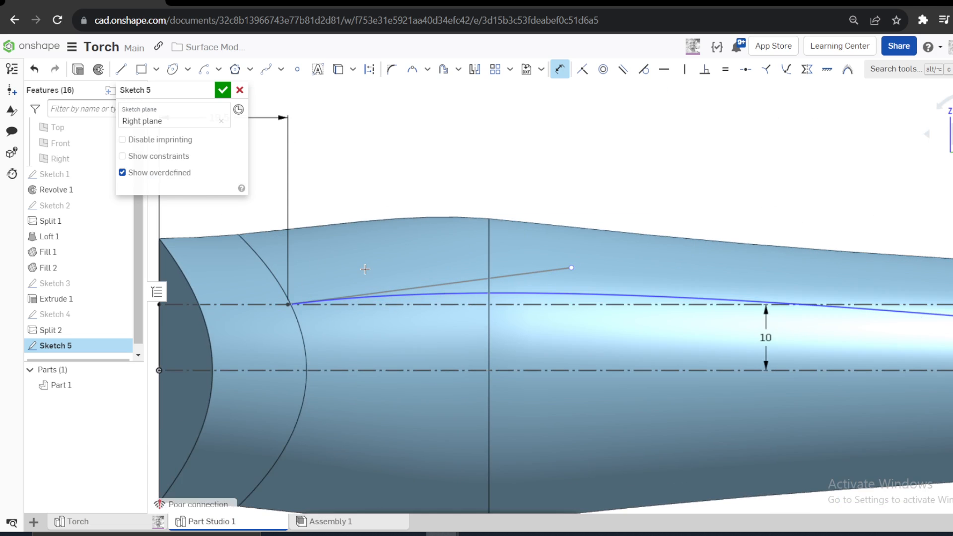
pyautogui.click(405, 282)
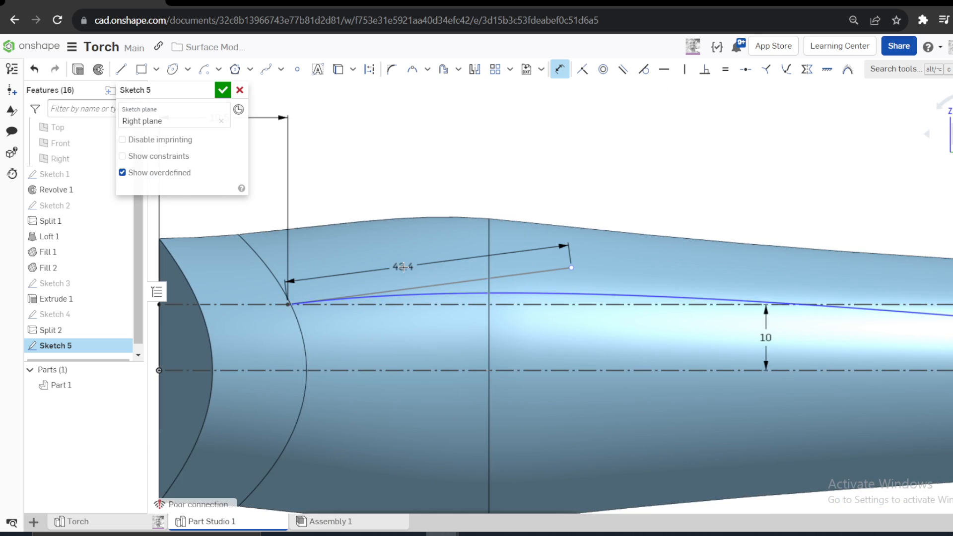
pyautogui.click(403, 267)
pyautogui.write('48')
pyautogui.press('Return')
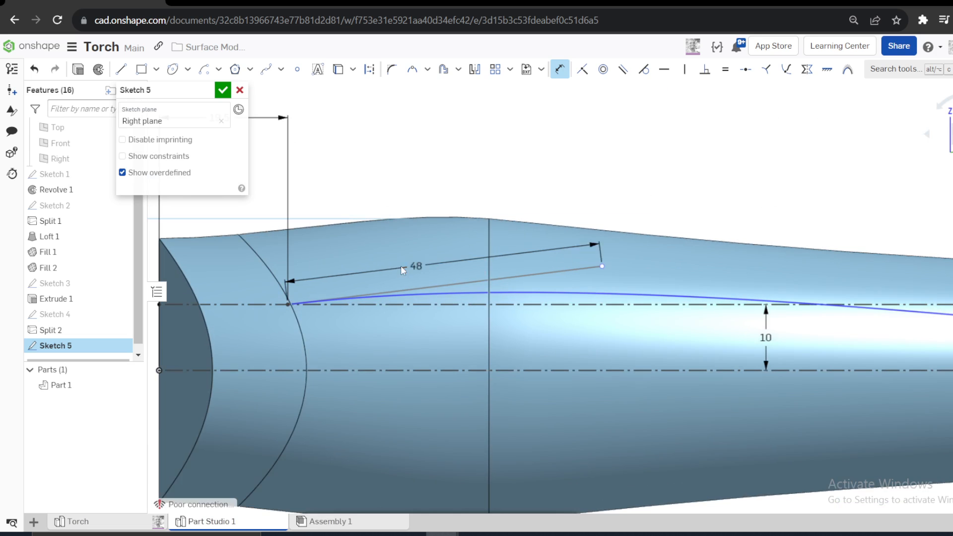
# - Try to add an 18 mm dimension between the head-side control handle and the lower construction line
pyautogui.click(561, 271)
pyautogui.click(540, 368)
pyautogui.click(536, 330)
pyautogui.write('1')
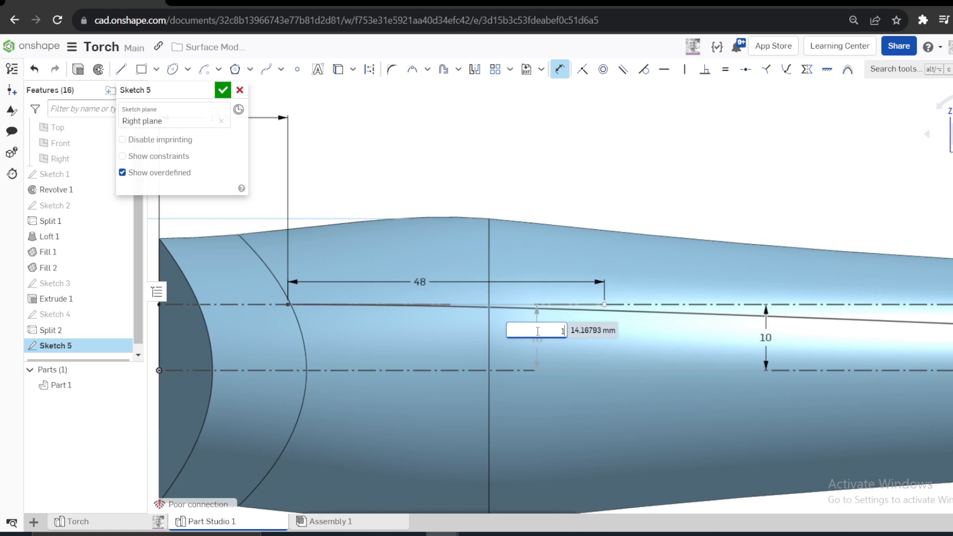
pyautogui.write('8')
pyautogui.press('Return')
pyautogui.press('f')
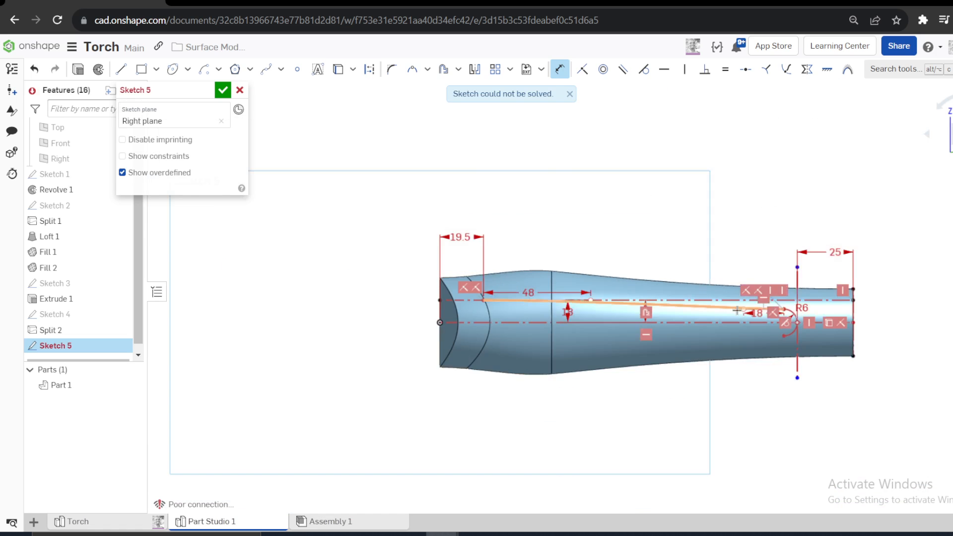
# - Undo the 18 mm dimension on the head-side control handle and delete the driven dimension between that handle and the lower construction line
pyautogui.scroll(3, 646, 308)
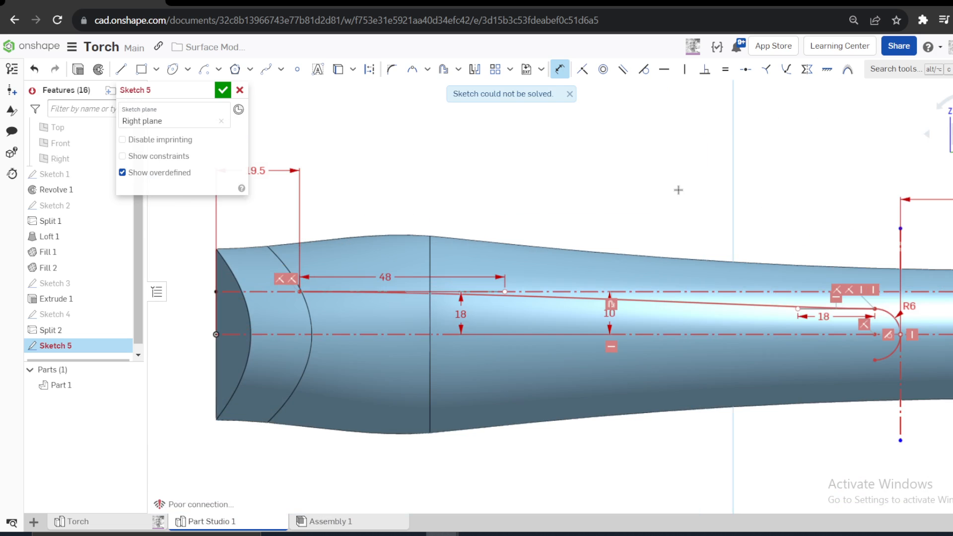
pyautogui.press('Escape')
pyautogui.hotkey('ctrl', 'z')
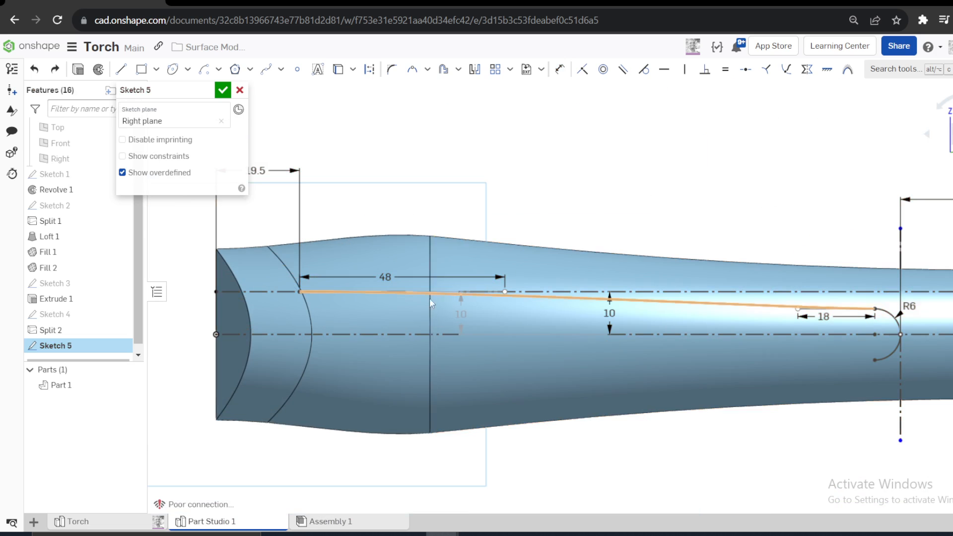
pyautogui.scroll(4, 436, 288)
pyautogui.press('d')
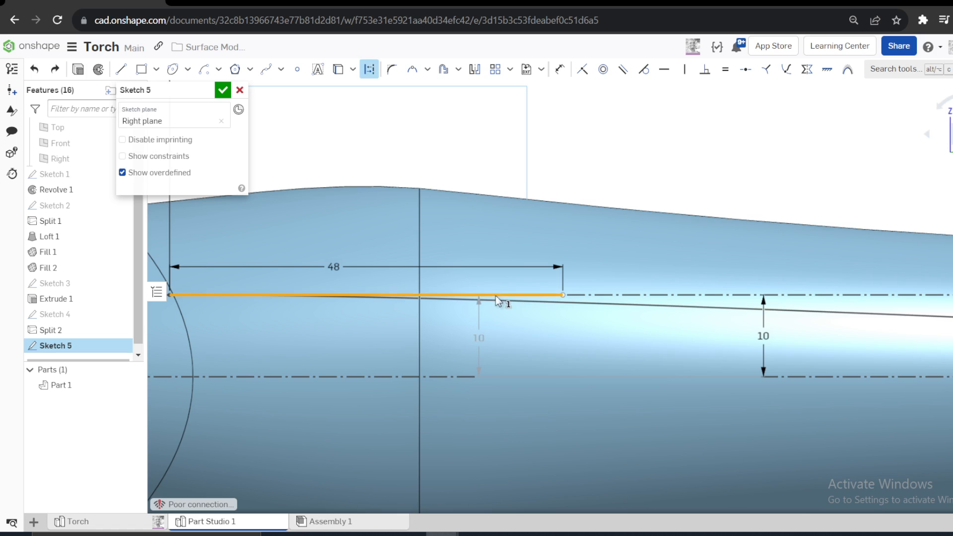
pyautogui.click(496, 297)
pyautogui.scroll(-3, 673, 176)
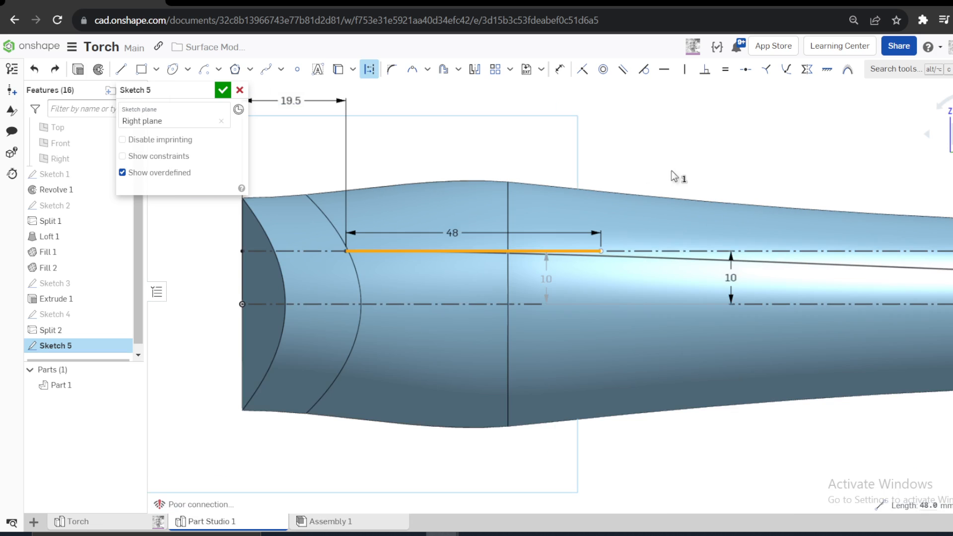
pyautogui.press('Escape')
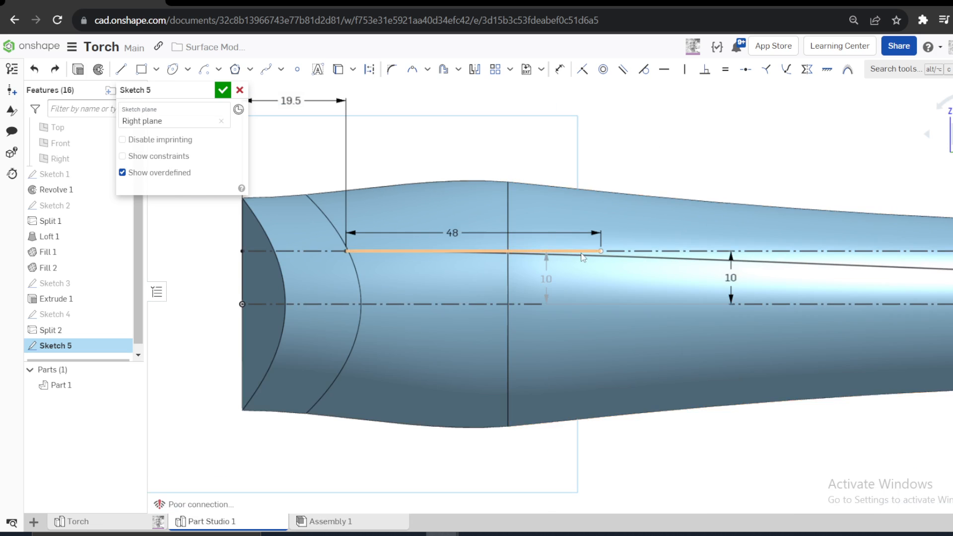
pyautogui.scroll(5, 550, 280)
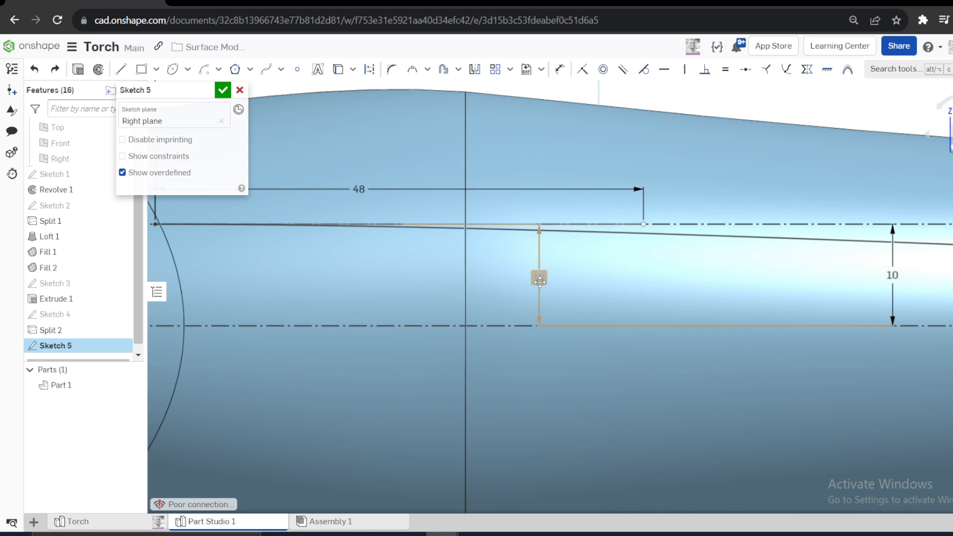
pyautogui.click(538, 278)
pyautogui.press('Delete')
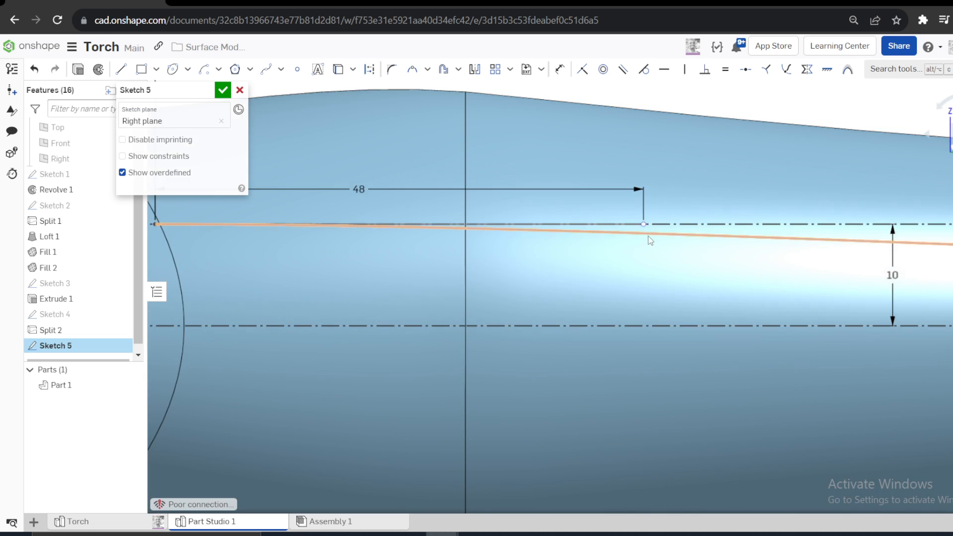
# - Tilt the Bezier curve's head-side control handle upward and set its angle to the lower construction line to 18°
pyautogui.moveTo(642, 224); pyautogui.dragTo(635, 177)
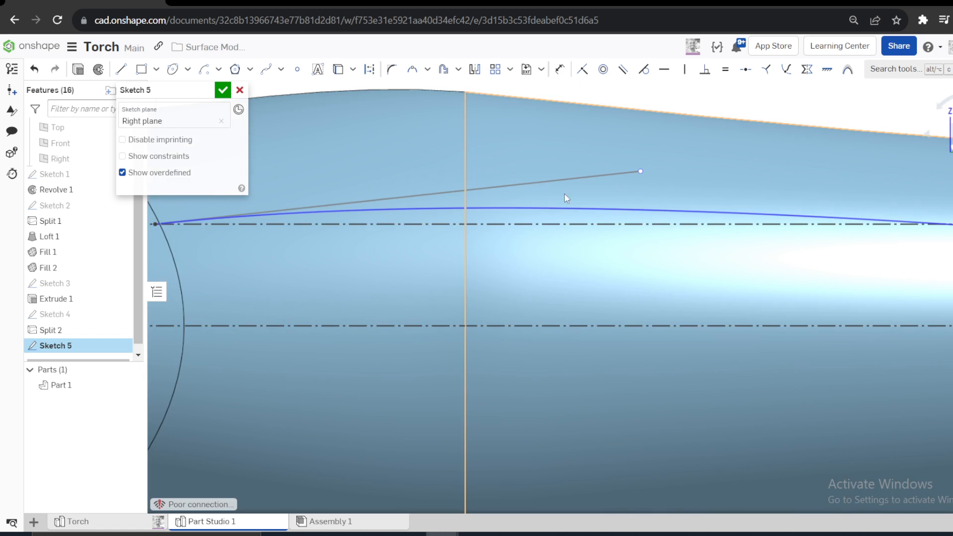
pyautogui.press('d')
pyautogui.click(572, 175)
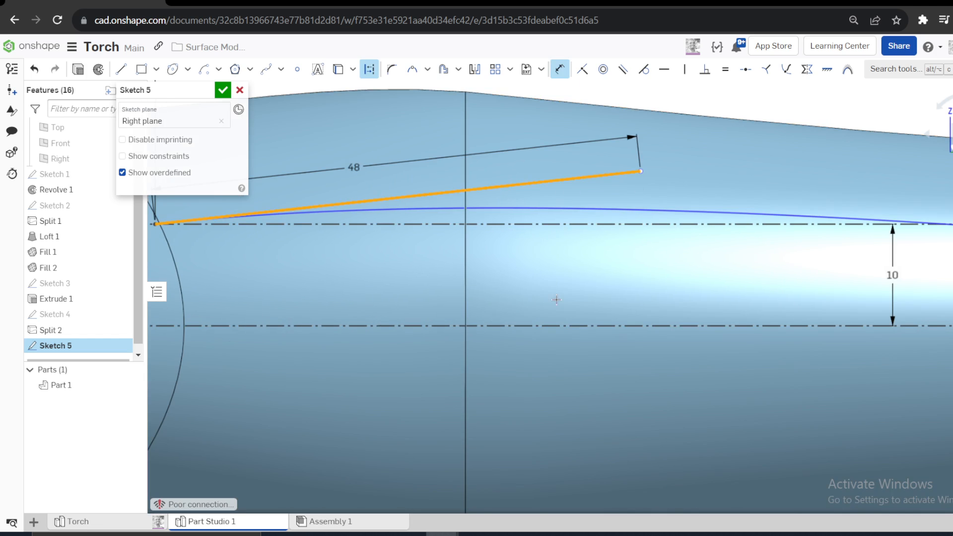
pyautogui.click(545, 325)
pyautogui.click(549, 293)
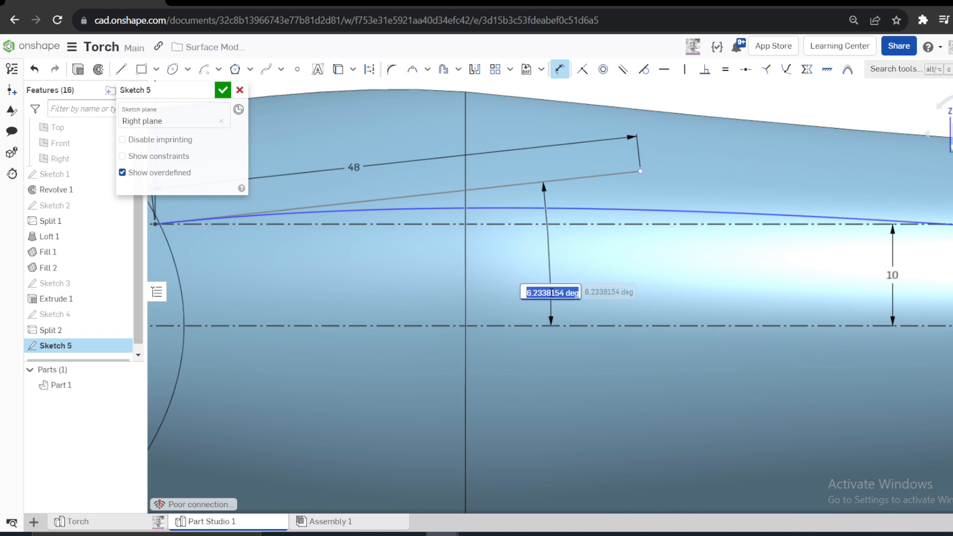
pyautogui.write('6.2')
pyautogui.press('Return')
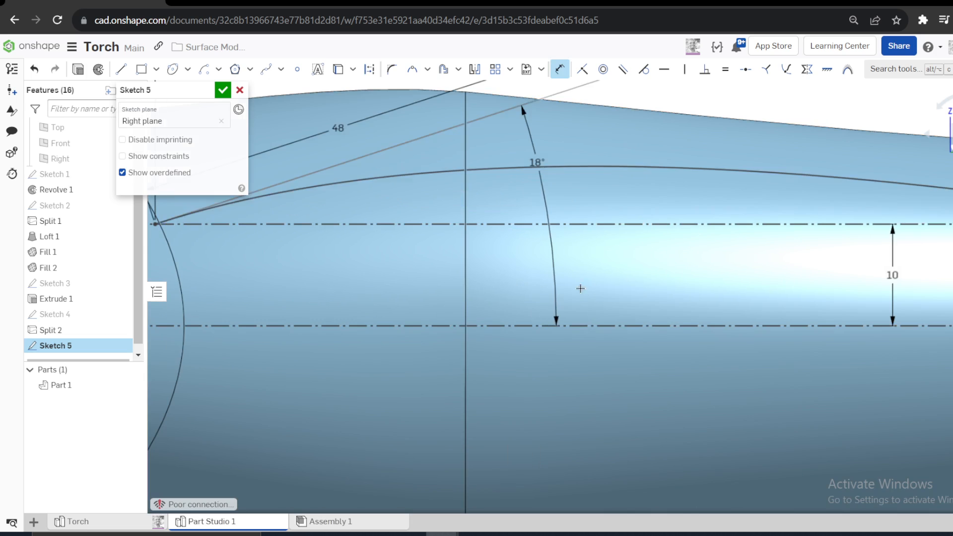
# - Mirror the Bezier curve about the lower horizontal construction line and finish the sketch
pyautogui.scroll(-5, 539, 283)
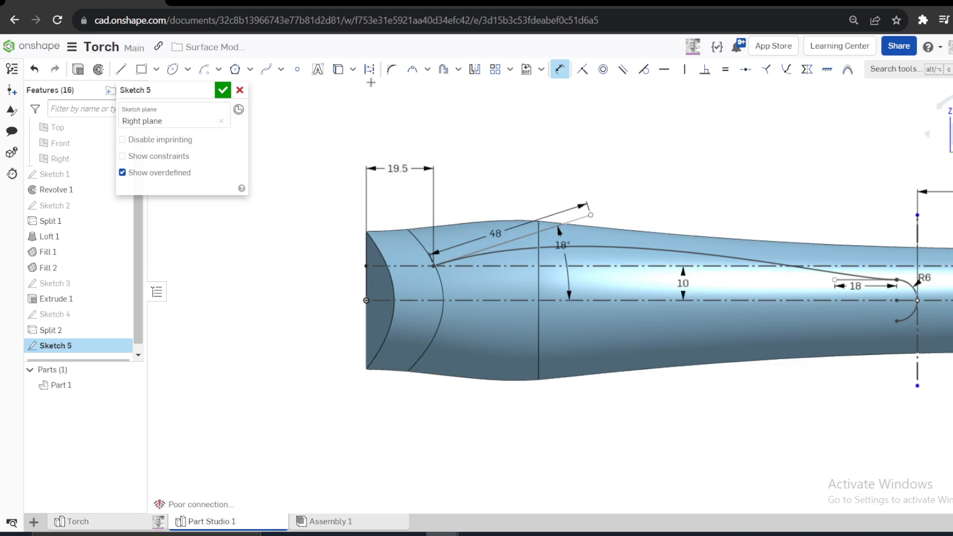
pyautogui.click(475, 69)
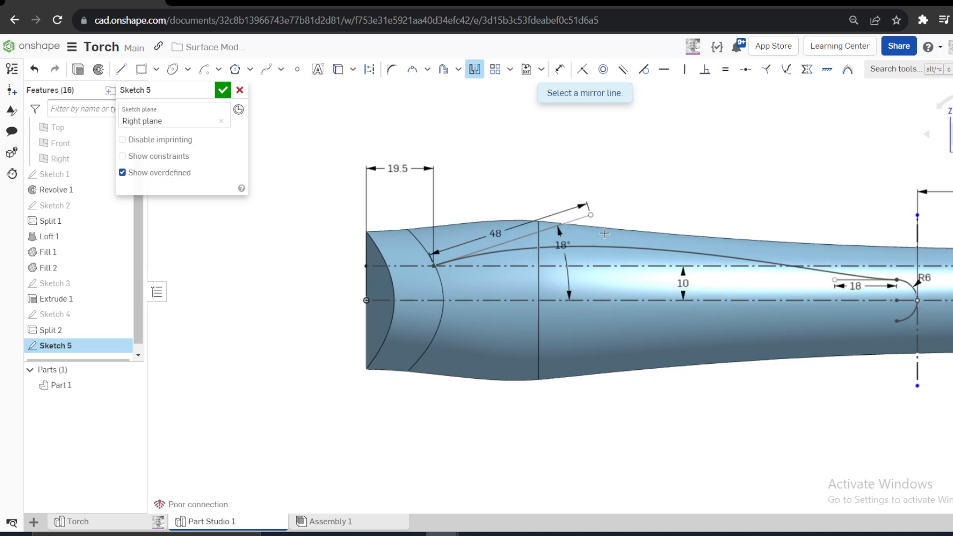
pyautogui.click(597, 301)
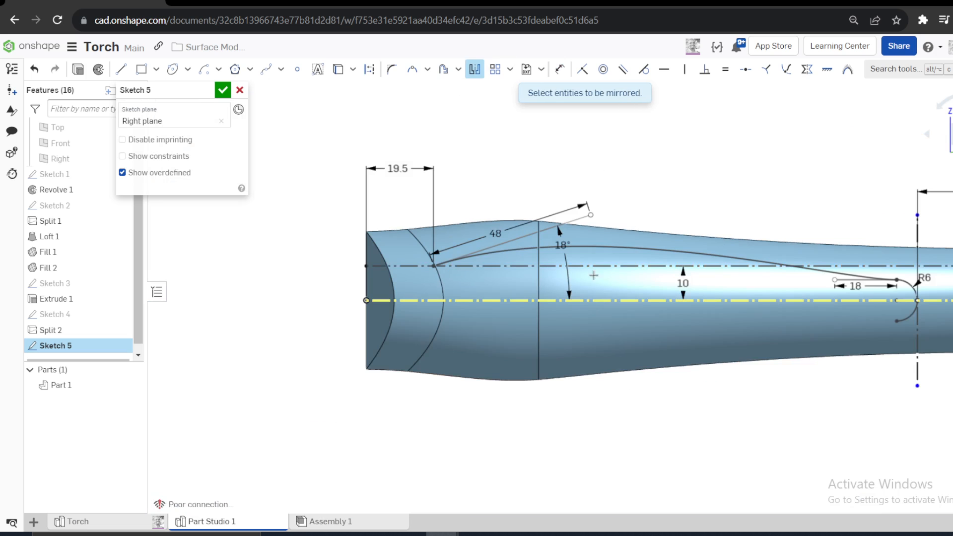
pyautogui.click(605, 247)
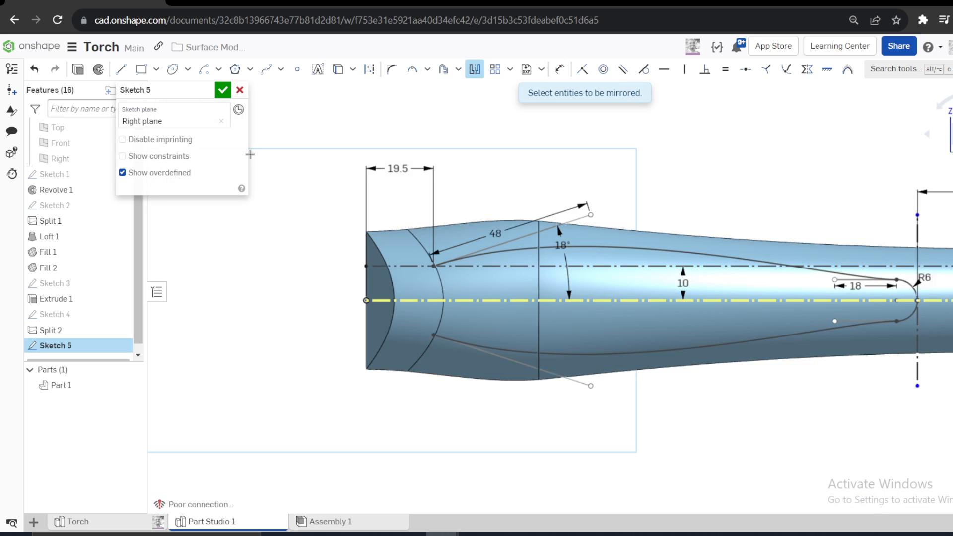
pyautogui.click(223, 90)
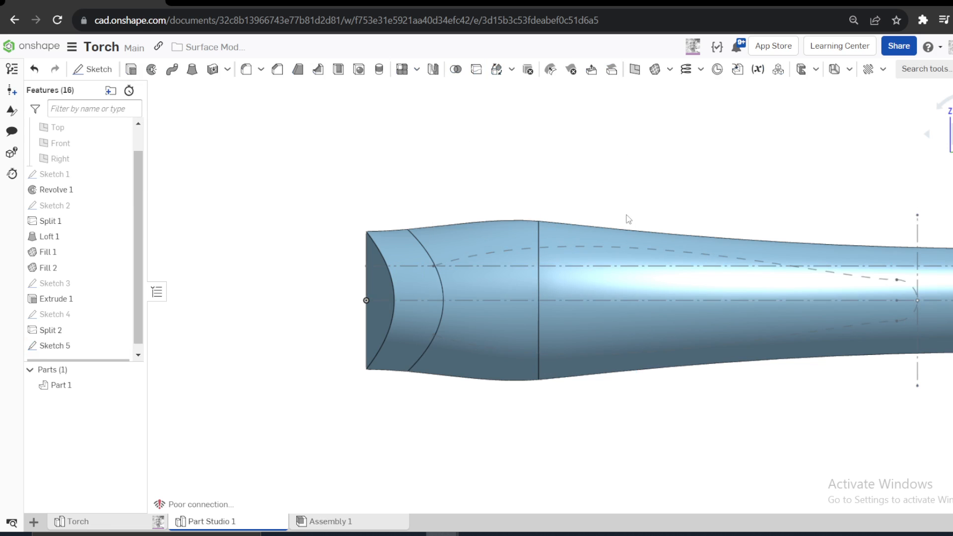
pyautogui.click(487, 251)
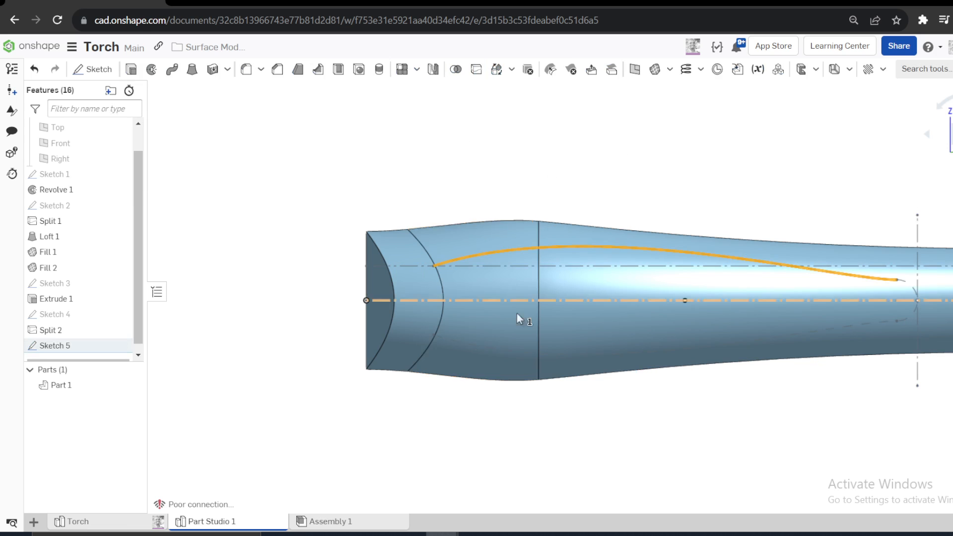
pyautogui.click(504, 353)
pyautogui.click(666, 164)
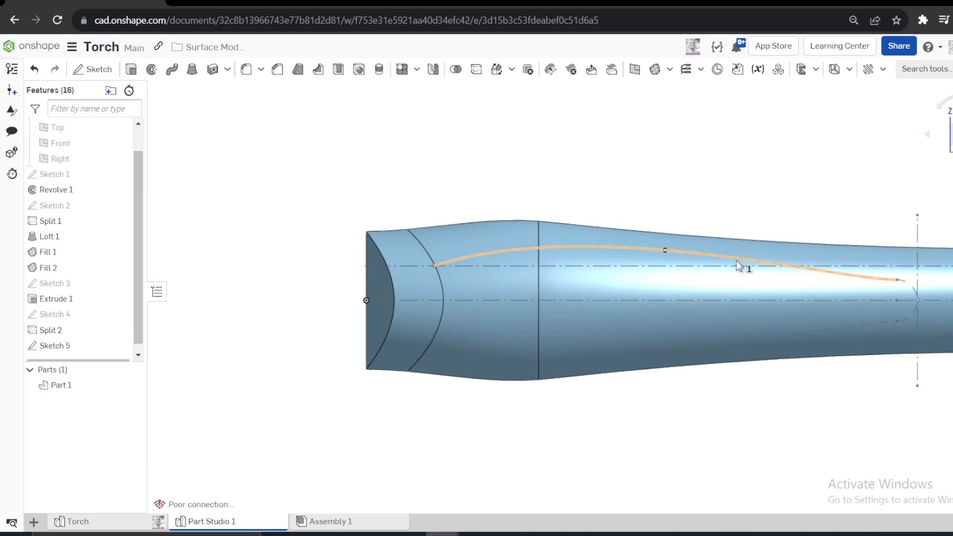
pyautogui.click(736, 261)
pyautogui.click(868, 326)
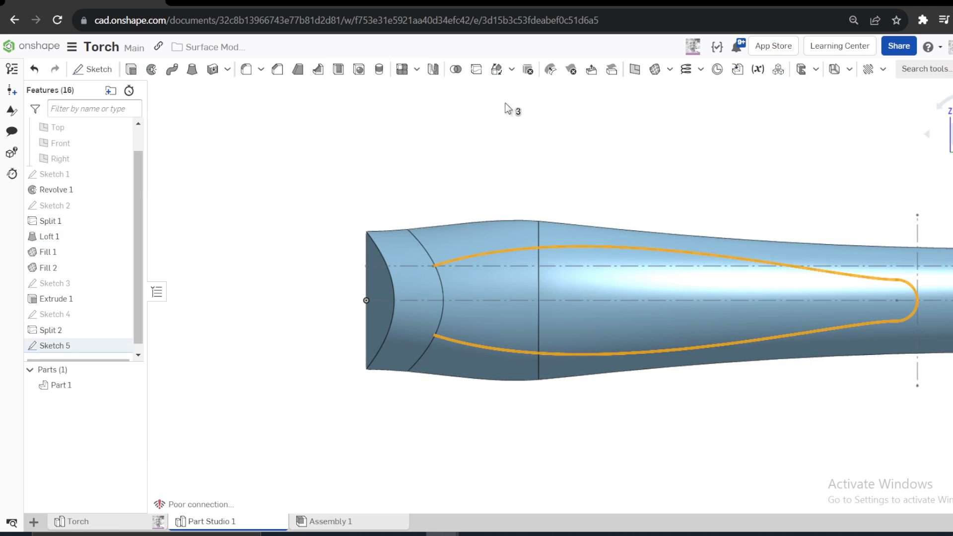
pyautogui.scroll(2, 633, 195)
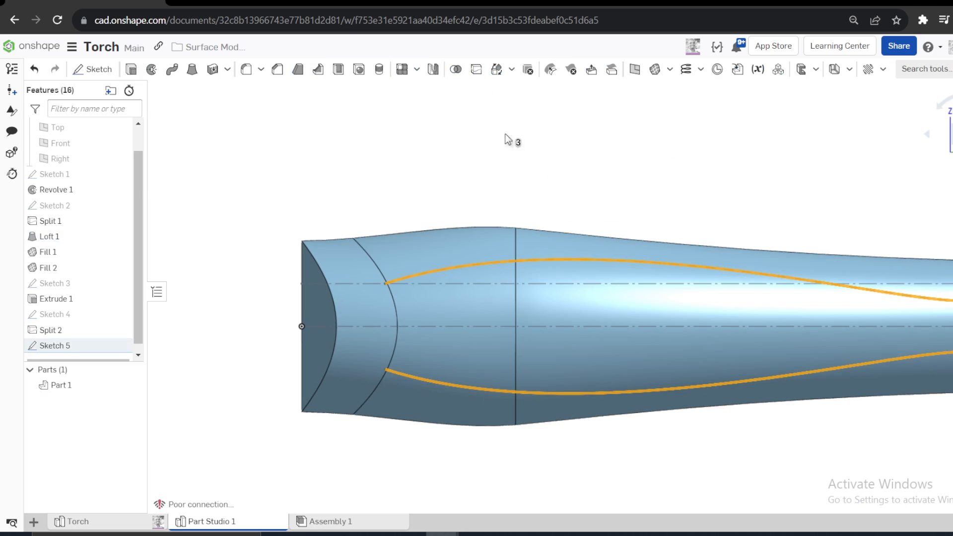
# - Split the casing's loft and revolve faces with the sketch's two Bezier curves and the rounded tail arc
pyautogui.click(475, 79)
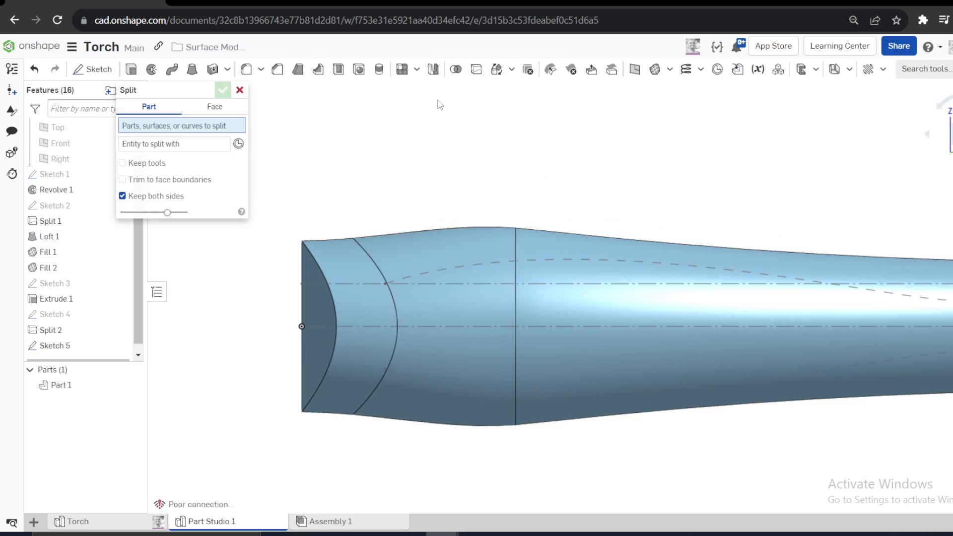
pyautogui.click(211, 110)
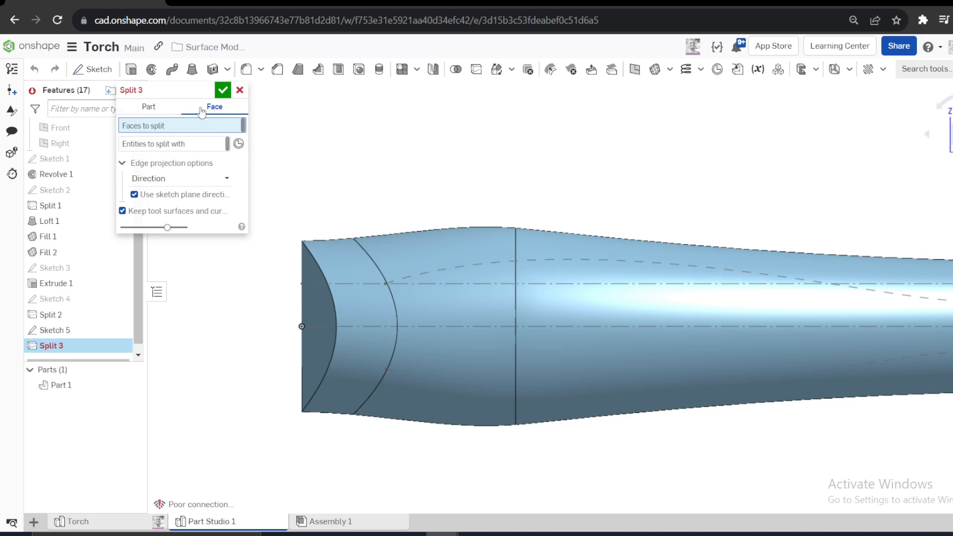
pyautogui.click(486, 246)
pyautogui.click(572, 246)
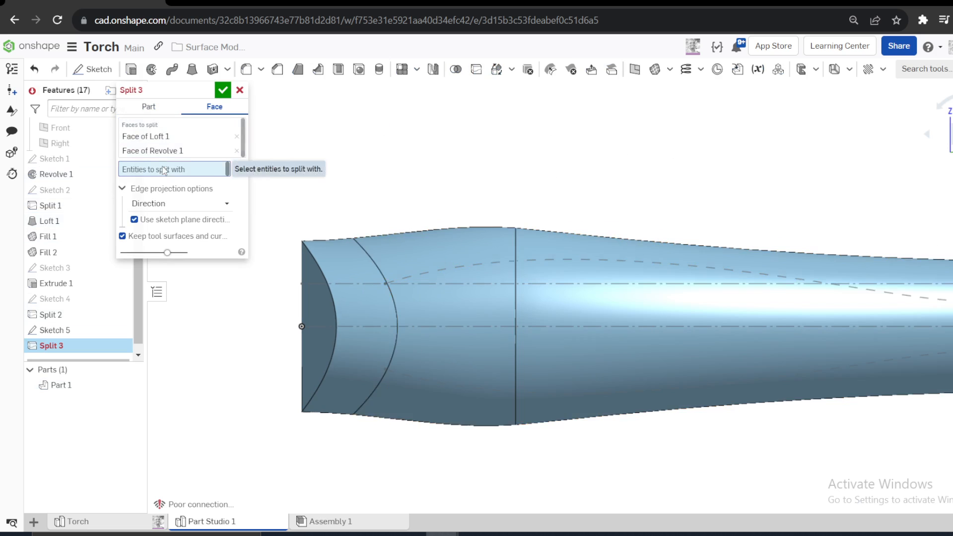
pyautogui.click(460, 268)
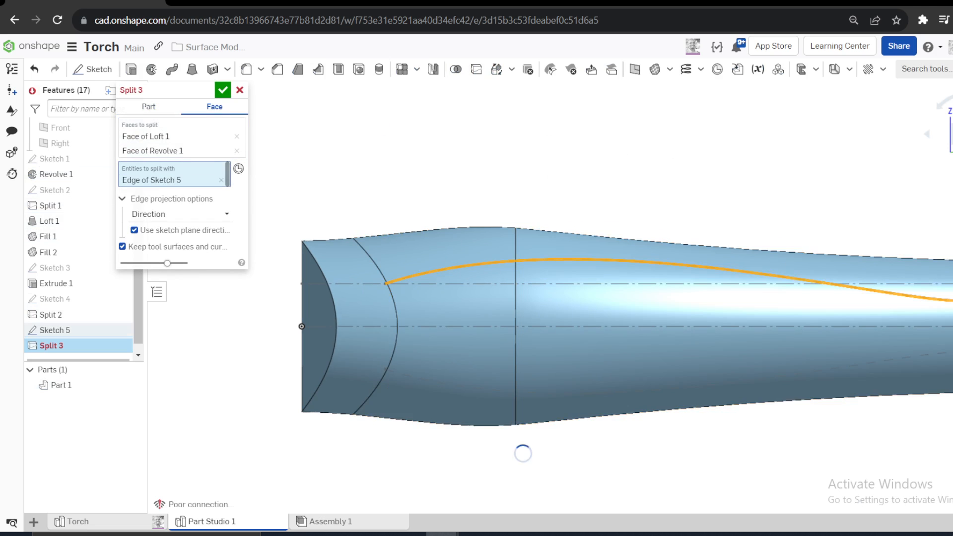
pyautogui.click(939, 354)
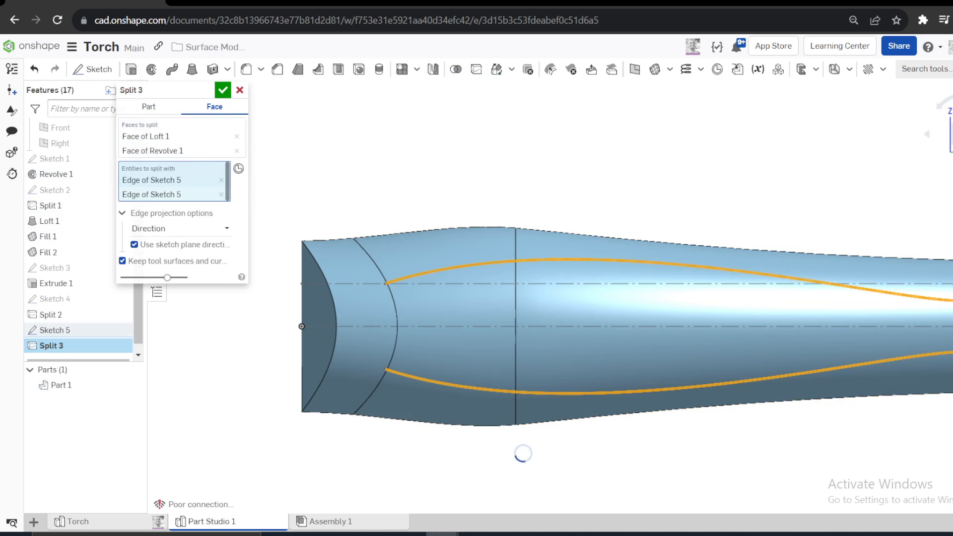
pyautogui.click(623, 283)
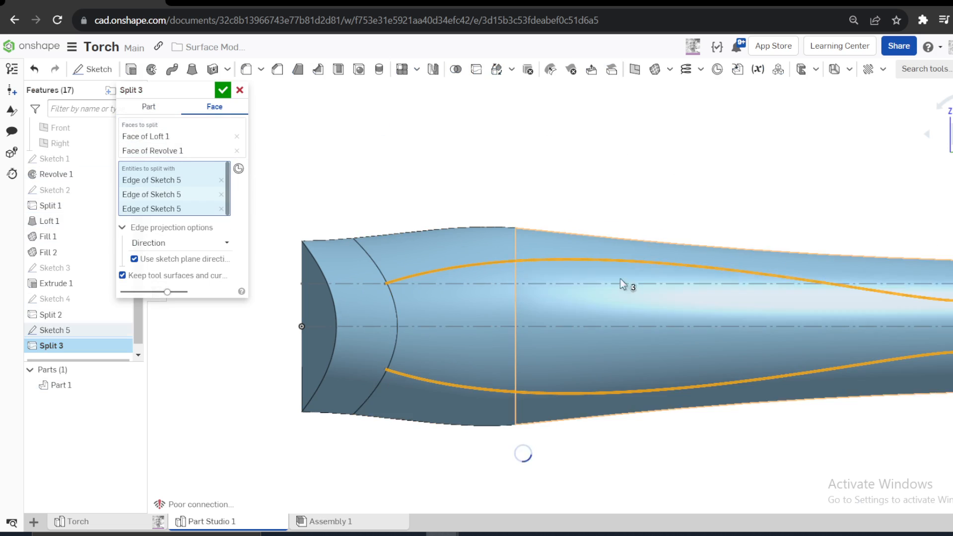
pyautogui.click(221, 93)
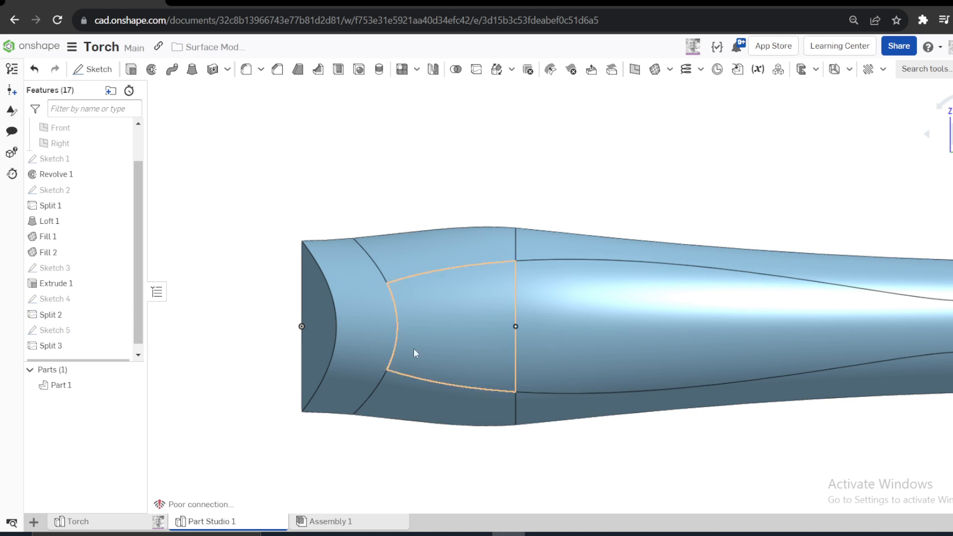
pyautogui.scroll(-3, 372, 344)
pyautogui.scroll(3, 713, 387)
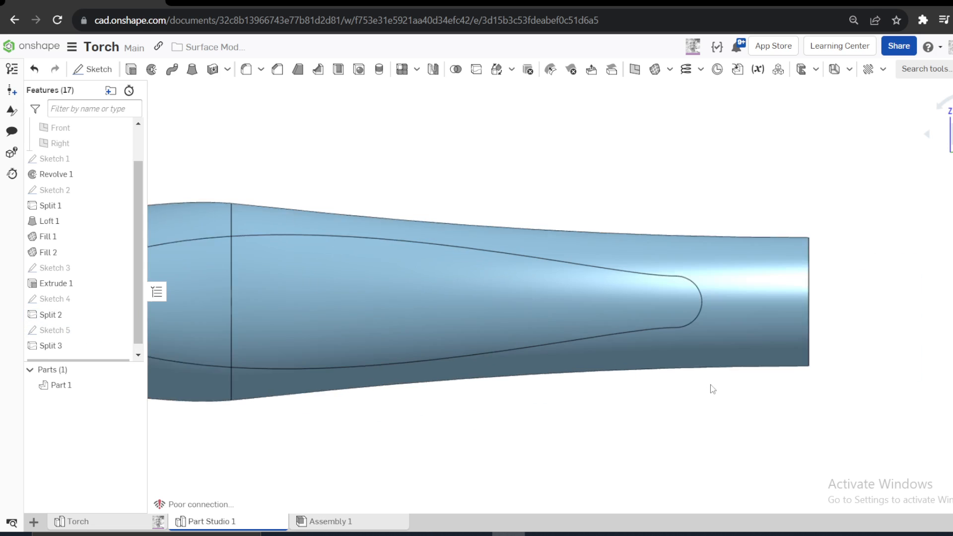
pyautogui.scroll(-1, 258, 421)
pyautogui.scroll(2, 256, 414)
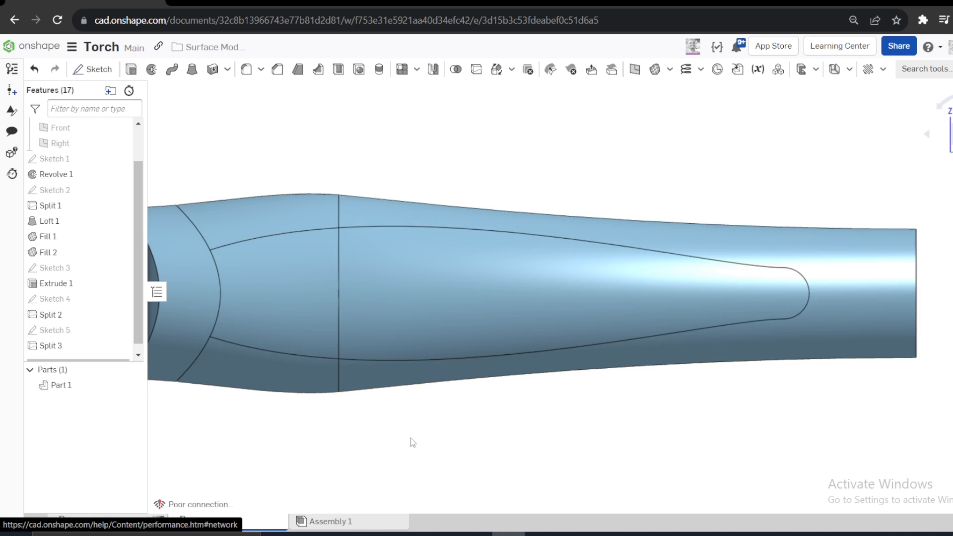
pyautogui.scroll(-2, 446, 427)
# - Start an offset surface from the casing's upper and lower loft faces lying outside the Bezier outline and behind the head split
pyautogui.moveTo(511, 312); pyautogui.dragTo(522, 328, button='right')
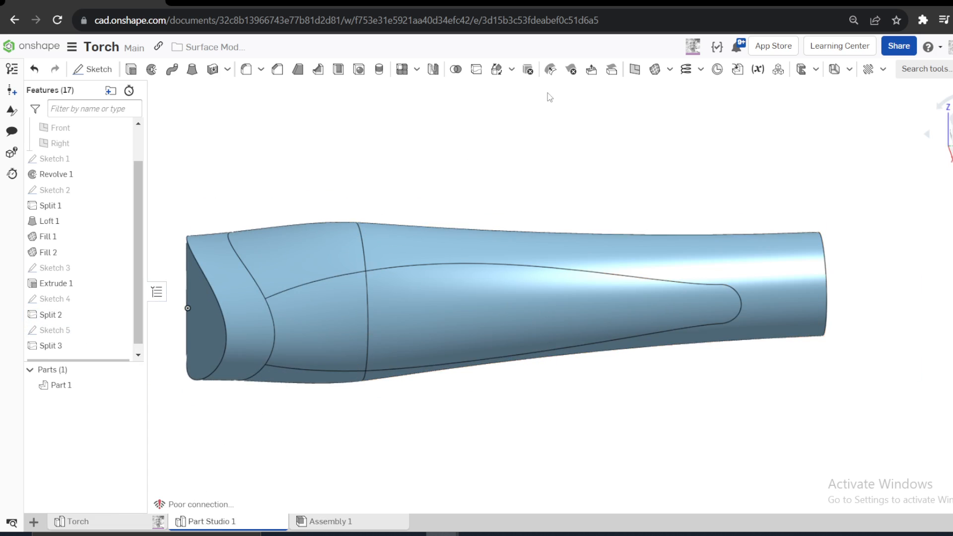
pyautogui.click(669, 71)
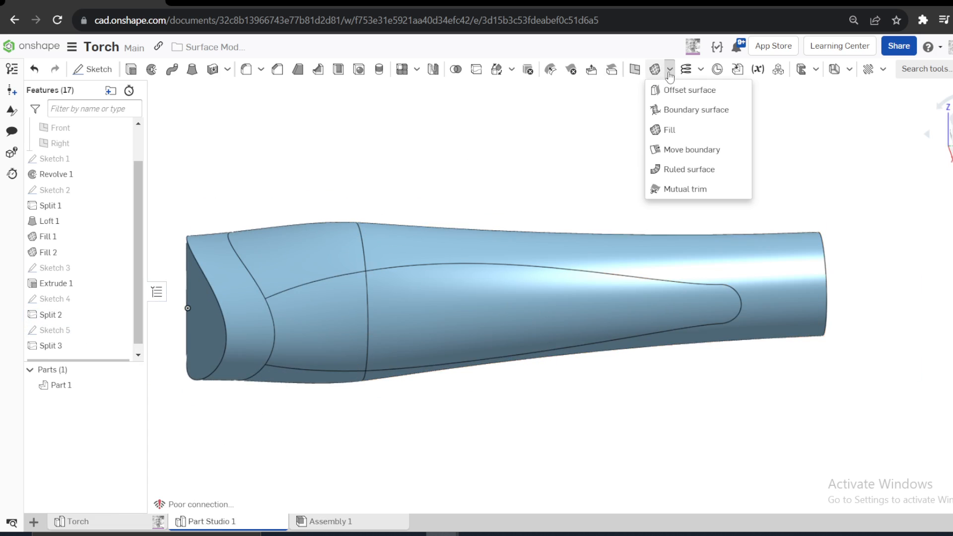
pyautogui.click(678, 92)
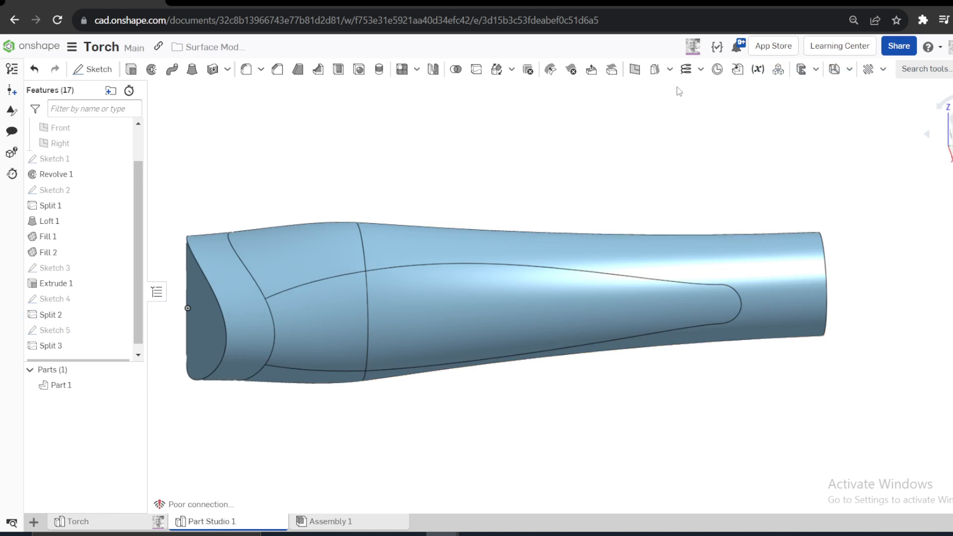
pyautogui.click(282, 260)
pyautogui.click(439, 246)
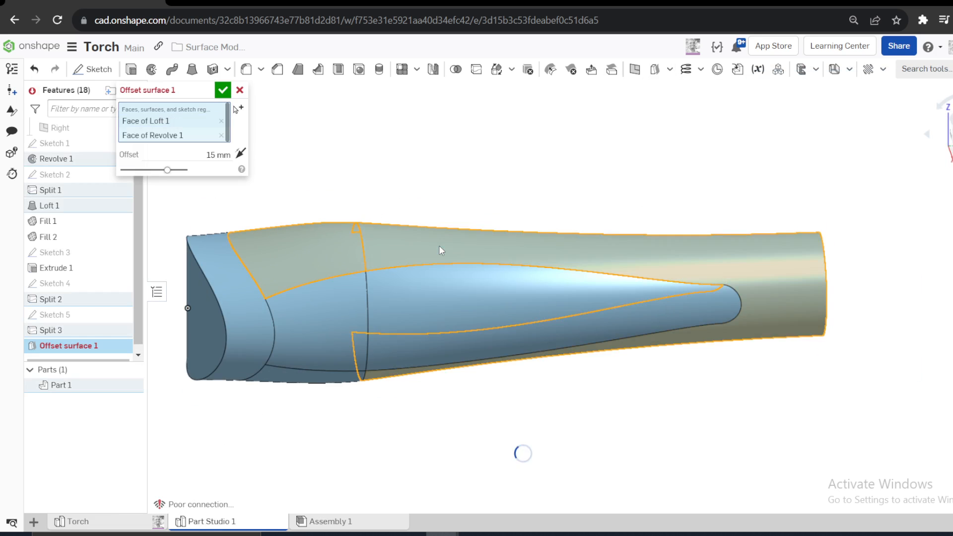
pyautogui.click(439, 246)
pyautogui.click(314, 379)
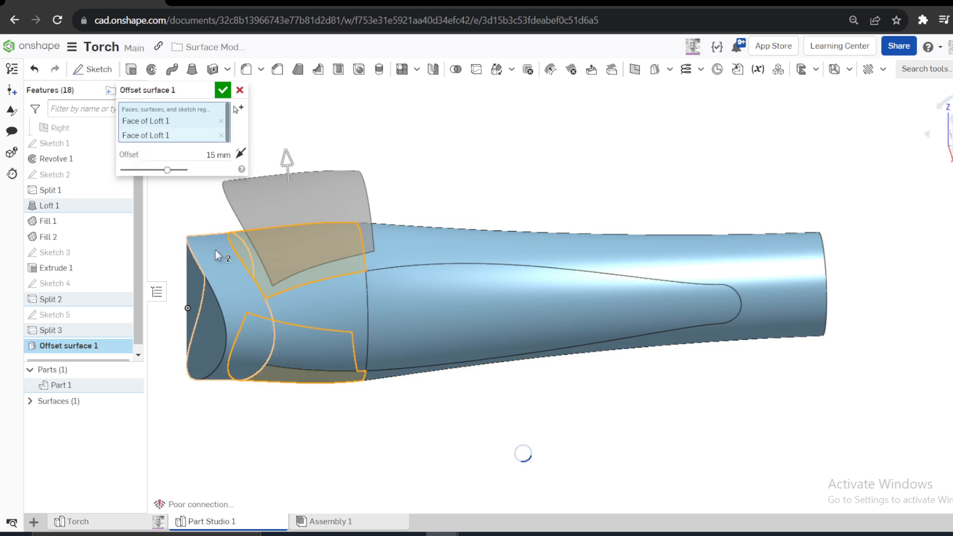
# - Set the surface offset to 1.2 mm, include the revolve face around the Bezier outline with both loft faces, and create the offset
pyautogui.click(205, 154)
pyautogui.write('1')
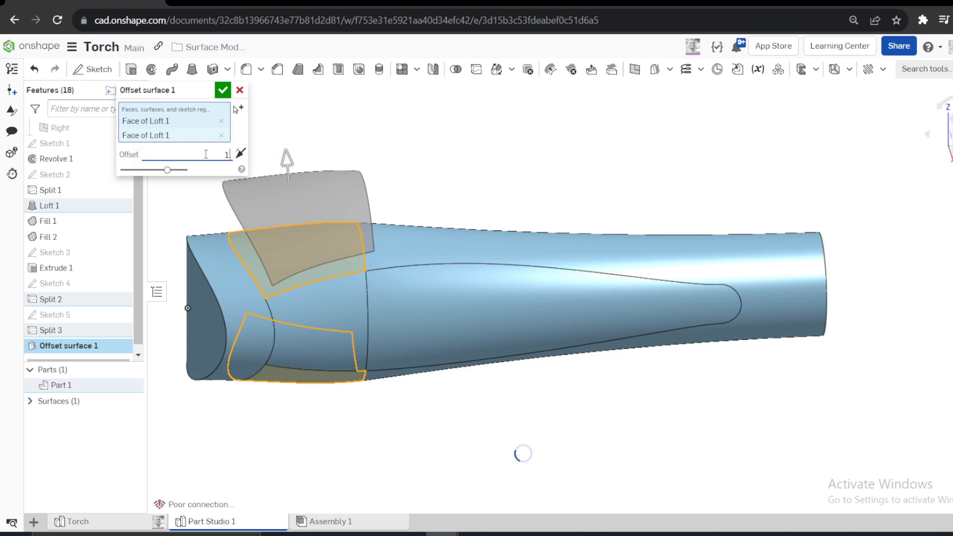
pyautogui.write('.2')
pyautogui.click(381, 122)
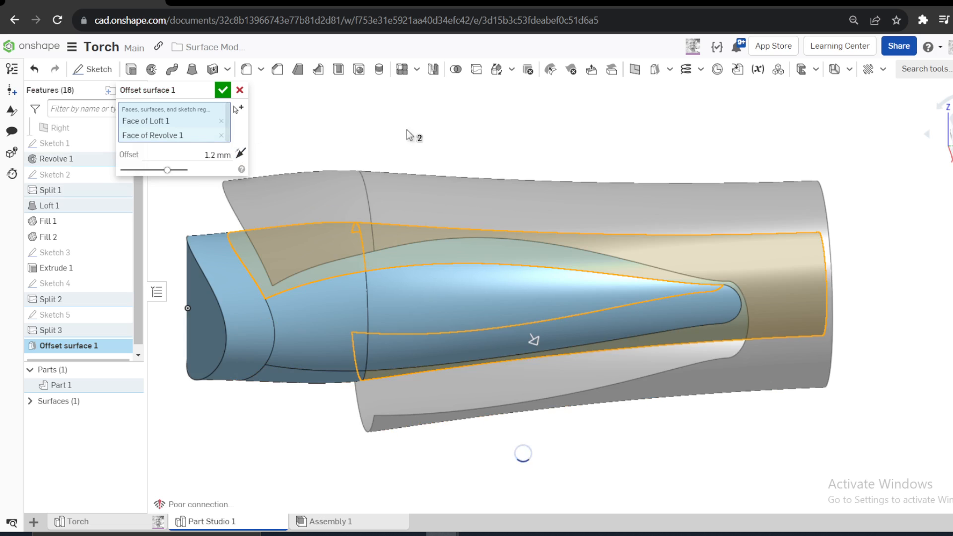
pyautogui.scroll(-3, 410, 135)
pyautogui.click(358, 201)
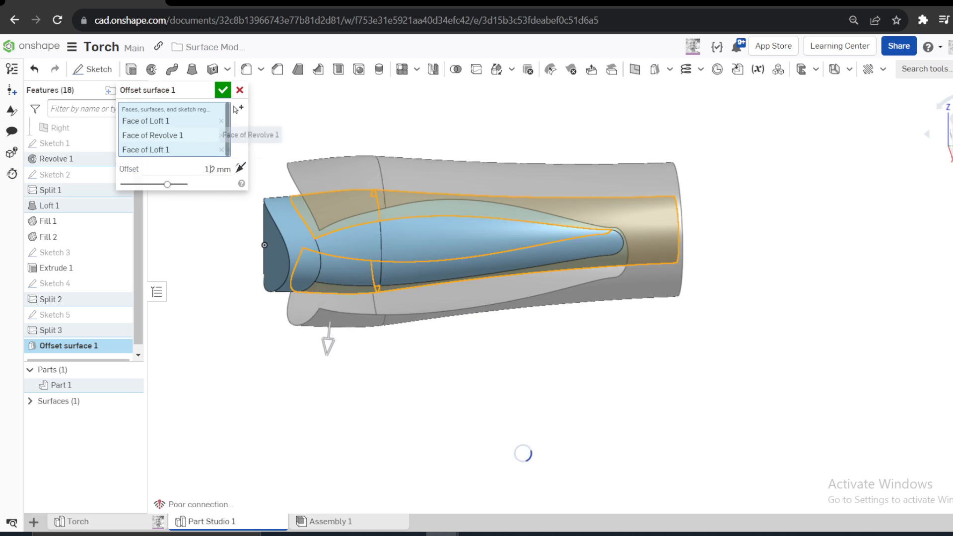
pyautogui.moveTo(368, 180); pyautogui.dragTo(381, 214, button='right')
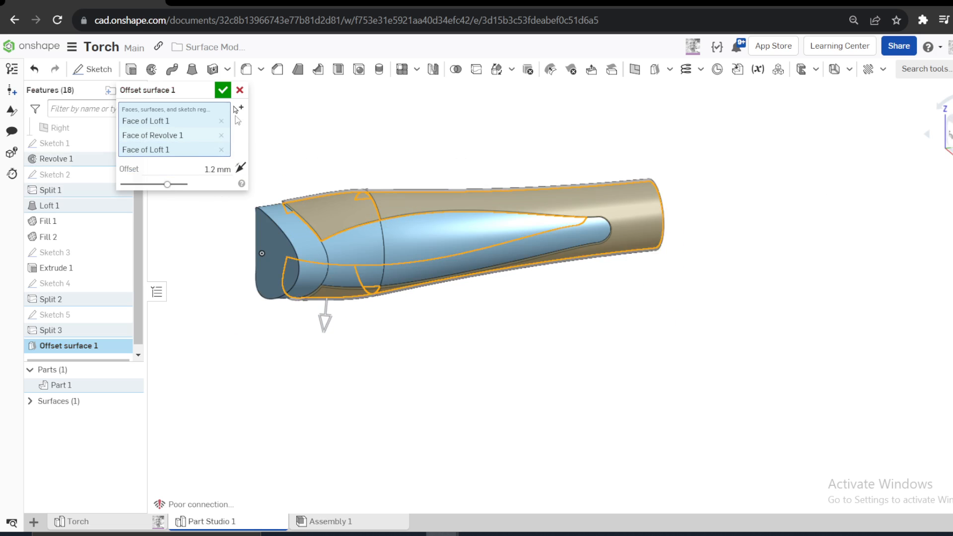
pyautogui.click(221, 91)
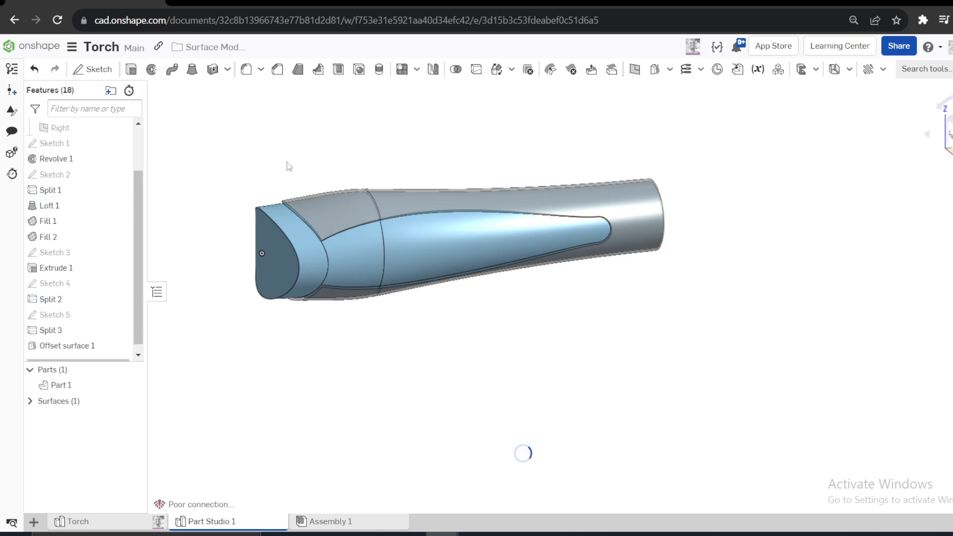
# - Examine the gap between the offset surface and the torch casing along the head split and the Bezier outline
pyautogui.scroll(5, 297, 223)
pyautogui.moveTo(376, 245); pyautogui.dragTo(385, 266, button='right')
pyautogui.scroll(-4, 364, 258)
pyautogui.scroll(2, 397, 246)
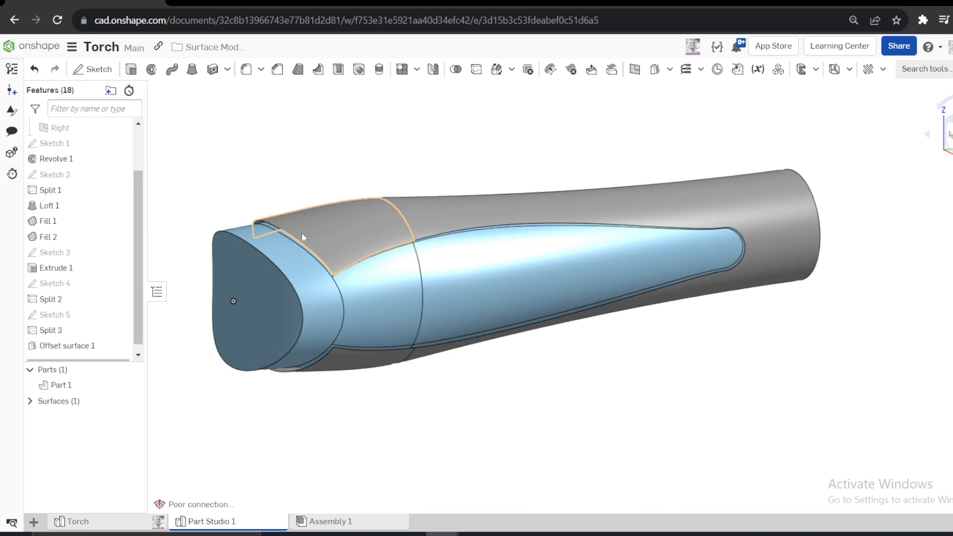
pyautogui.scroll(10, 292, 218)
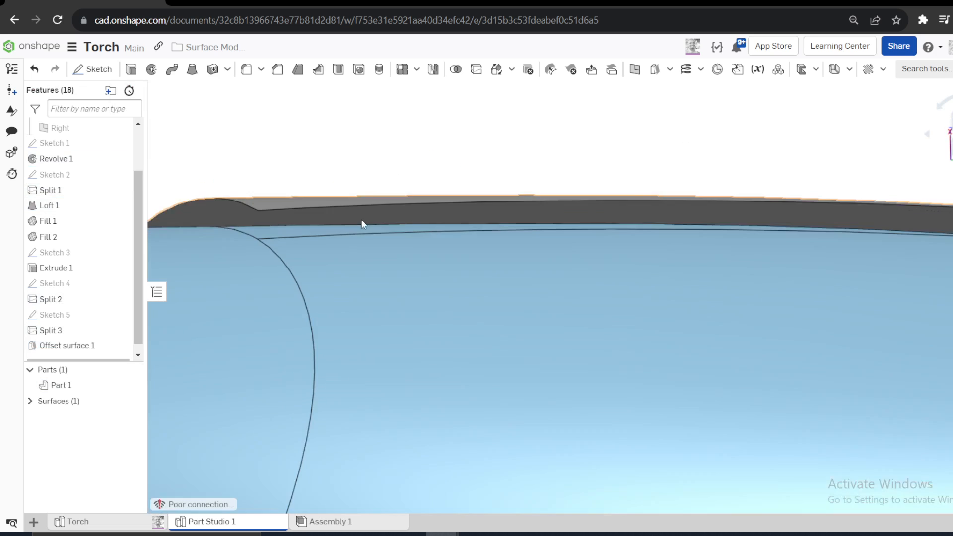
pyautogui.scroll(-6, 375, 196)
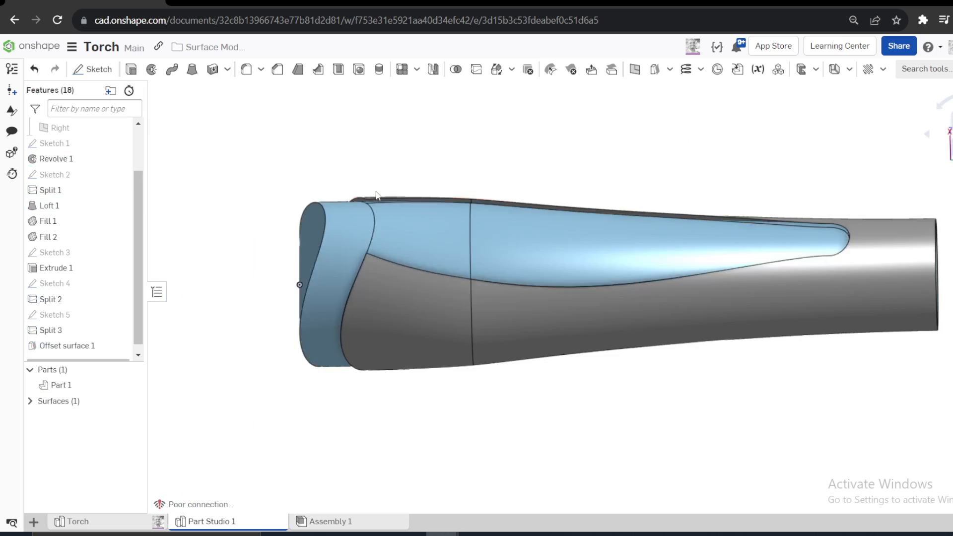
pyautogui.moveTo(376, 195); pyautogui.dragTo(388, 259, button='right')
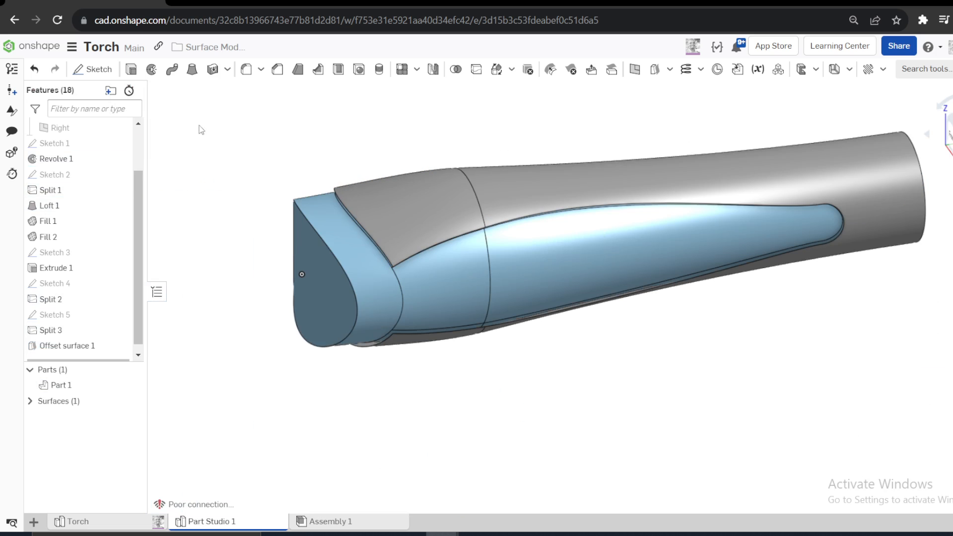
# - Start a new-body Thicken on the upper head-side face of the offset surface, 2 mm thick in the opposite direction
pyautogui.click(227, 69)
pyautogui.click(218, 89)
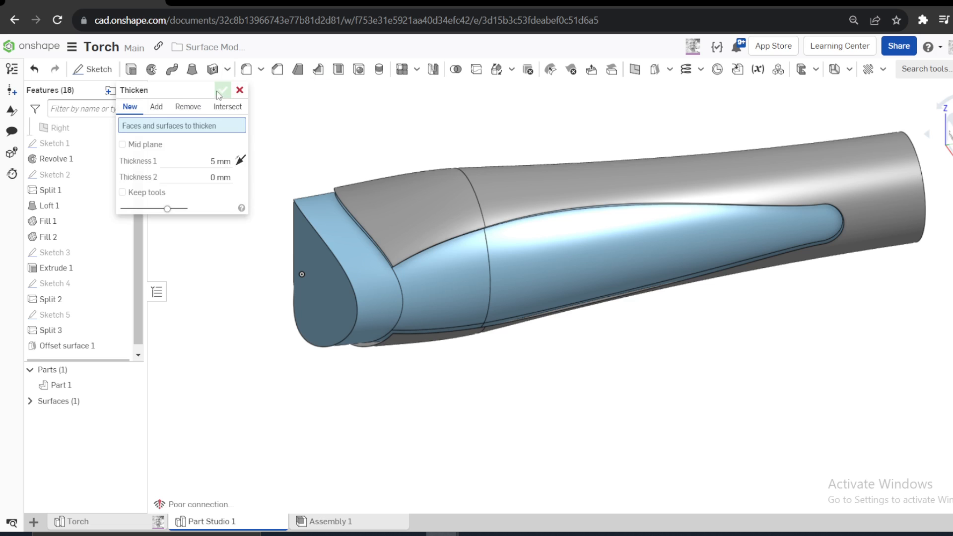
pyautogui.click(394, 201)
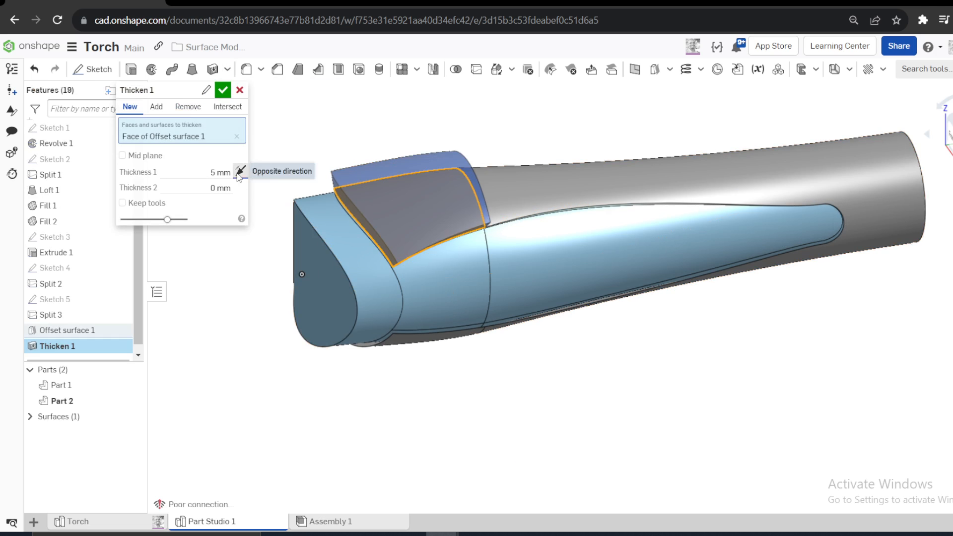
pyautogui.click(193, 172)
pyautogui.write('2')
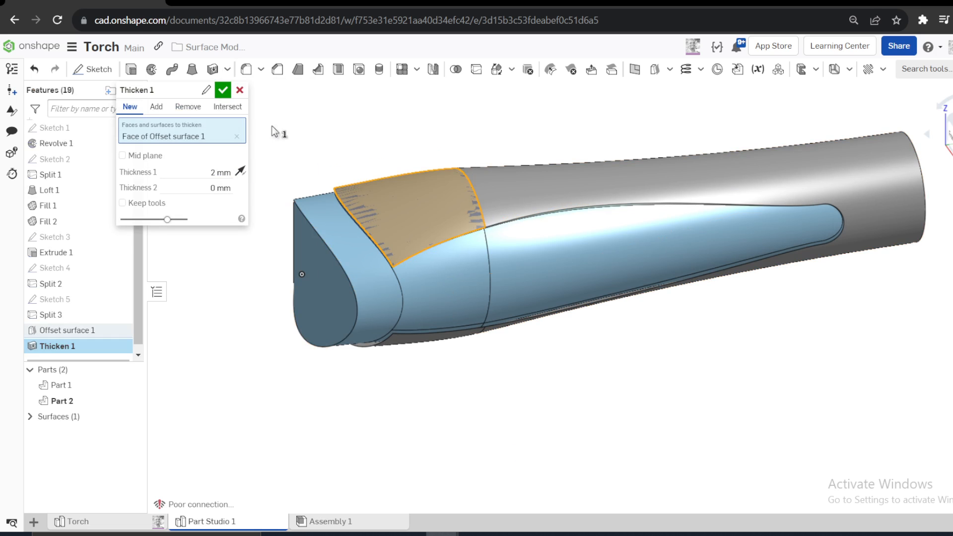
# - Add the remaining faces of the offset surface to the Thicken and create the sleeve as a new part
pyautogui.moveTo(273, 130); pyautogui.dragTo(508, 293, button='right')
pyautogui.click(440, 297)
pyautogui.click(576, 211)
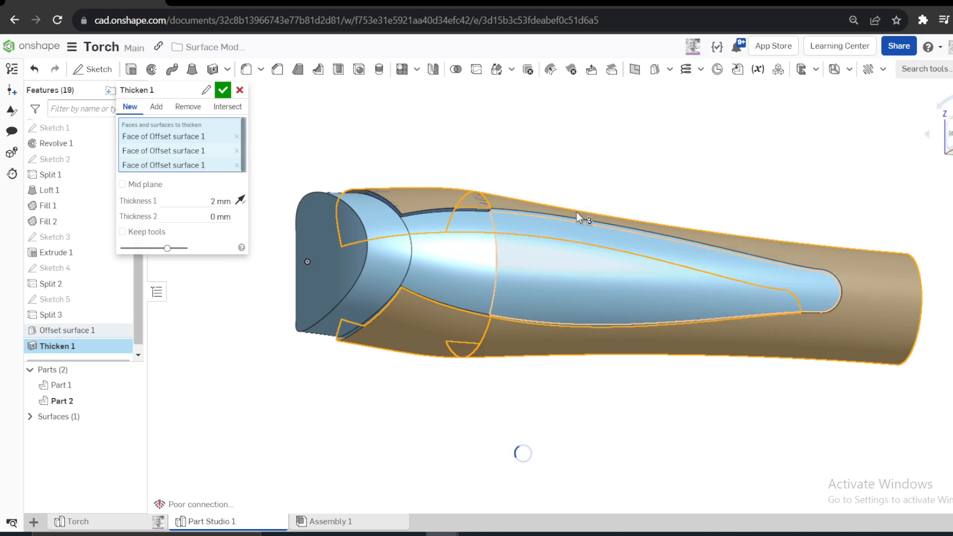
pyautogui.moveTo(576, 211); pyautogui.dragTo(495, 210, button='right')
pyautogui.click(553, 228)
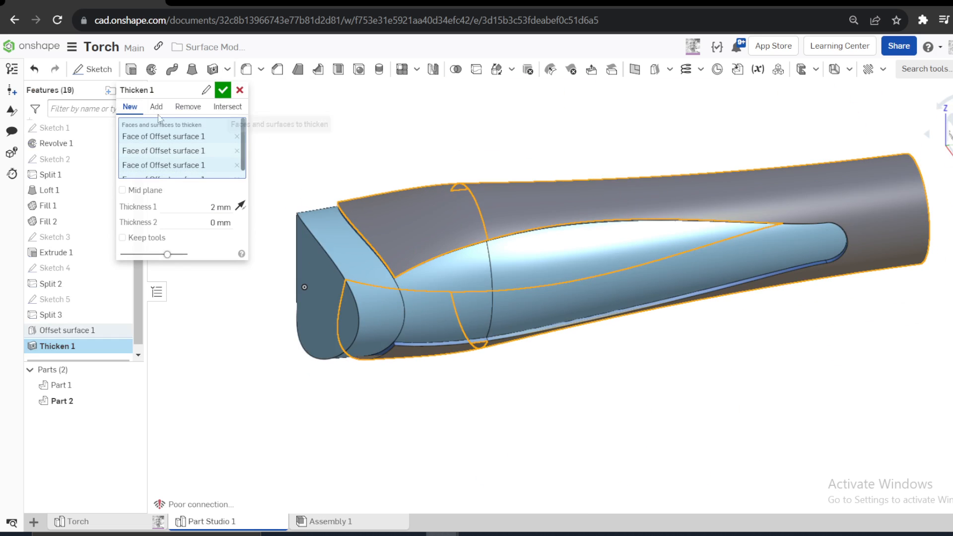
pyautogui.click(219, 93)
pyautogui.moveTo(364, 238)
pyautogui.mouseDown(button='right')
pyautogui.moveTo(344, 214)
pyautogui.moveTo(387, 269)
pyautogui.moveTo(365, 238)
pyautogui.moveTo(353, 240)
pyautogui.moveTo(367, 244)
pyautogui.mouseUp(button='right')
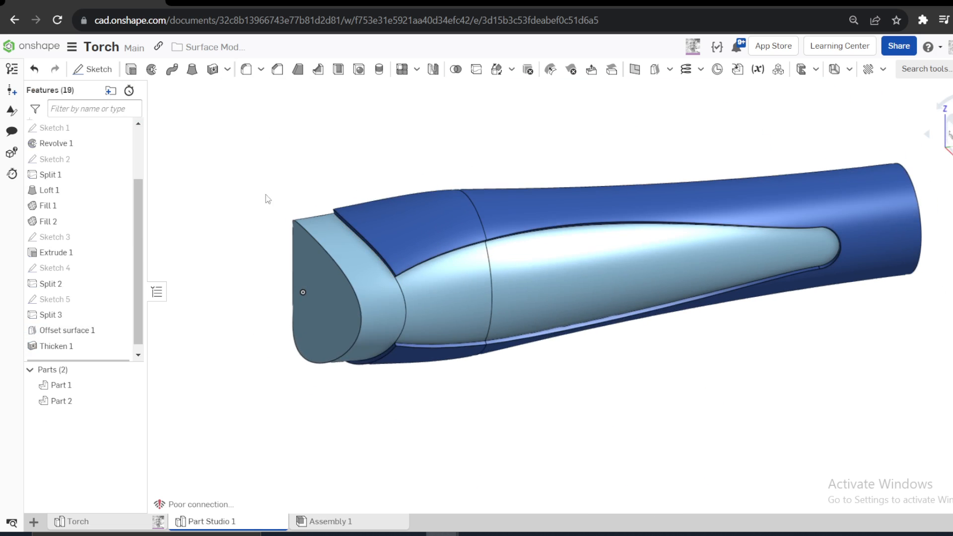
# - Start a Fillet on the sleeve's two short corner edges where one side's cutout meets the curved head edge
pyautogui.moveTo(265, 198); pyautogui.dragTo(387, 213, button='right')
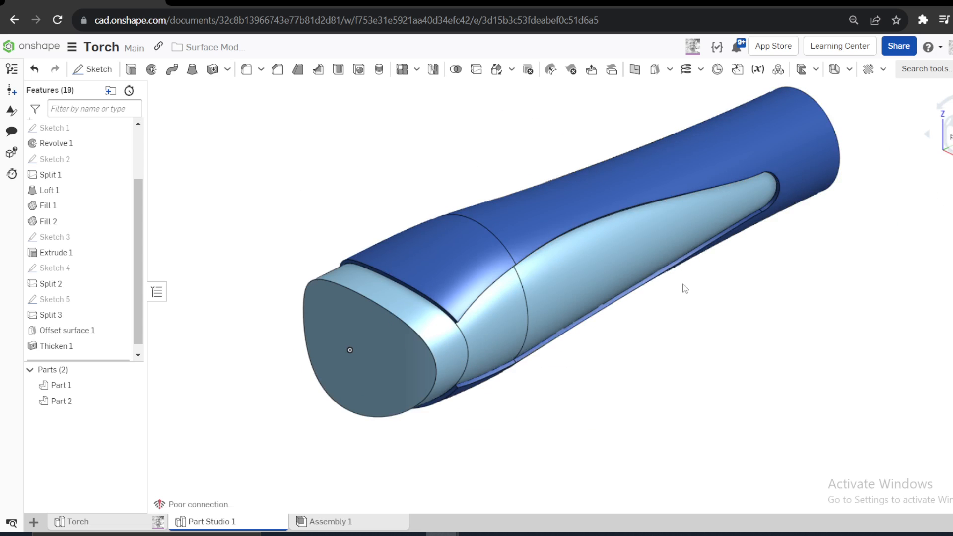
pyautogui.scroll(5, 442, 275)
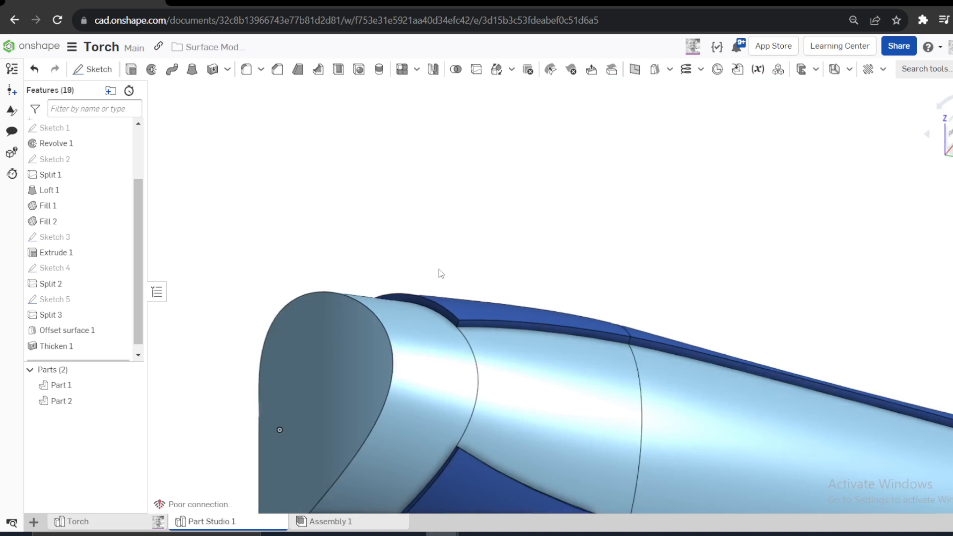
pyautogui.moveTo(440, 274); pyautogui.dragTo(427, 280, button='right')
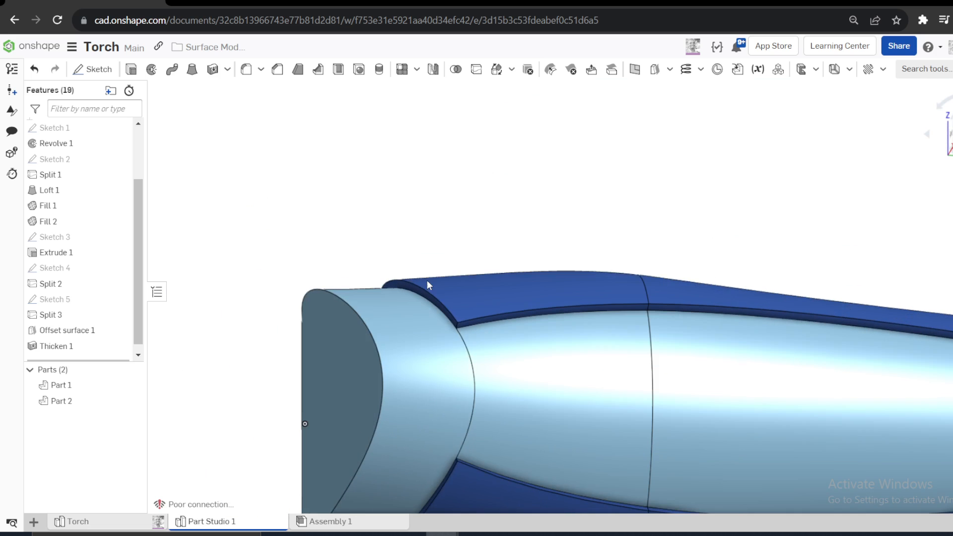
pyautogui.click(246, 69)
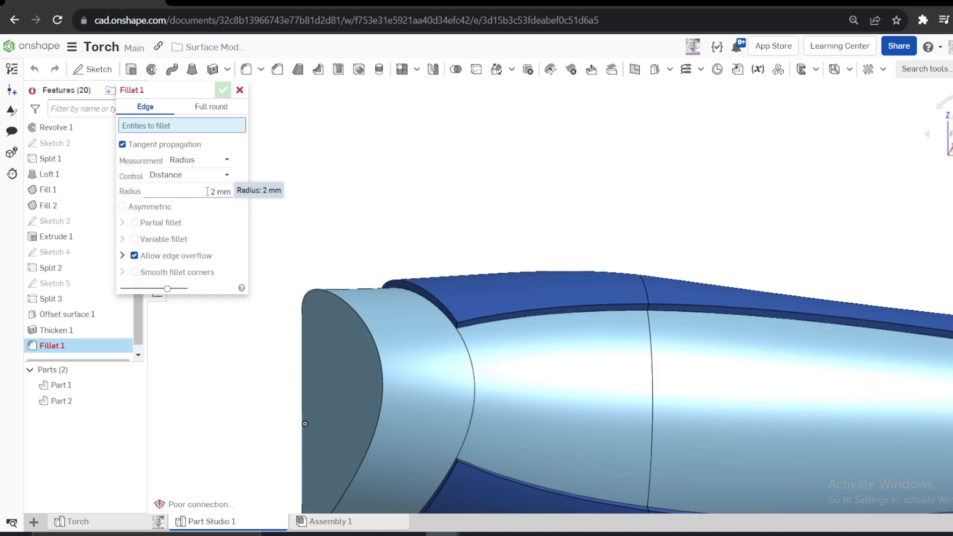
pyautogui.scroll(2, 455, 317)
pyautogui.click(456, 317)
pyautogui.scroll(-2, 464, 224)
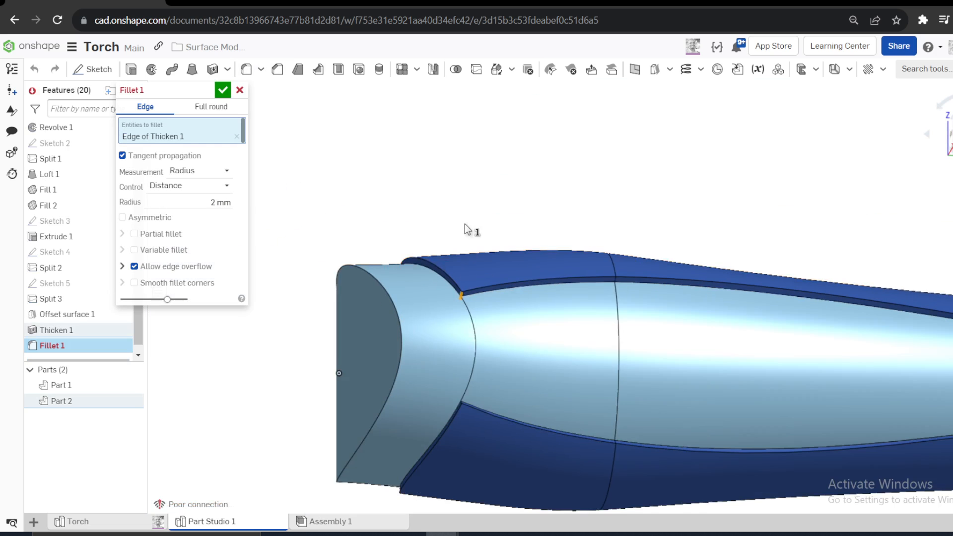
pyautogui.scroll(4, 474, 397)
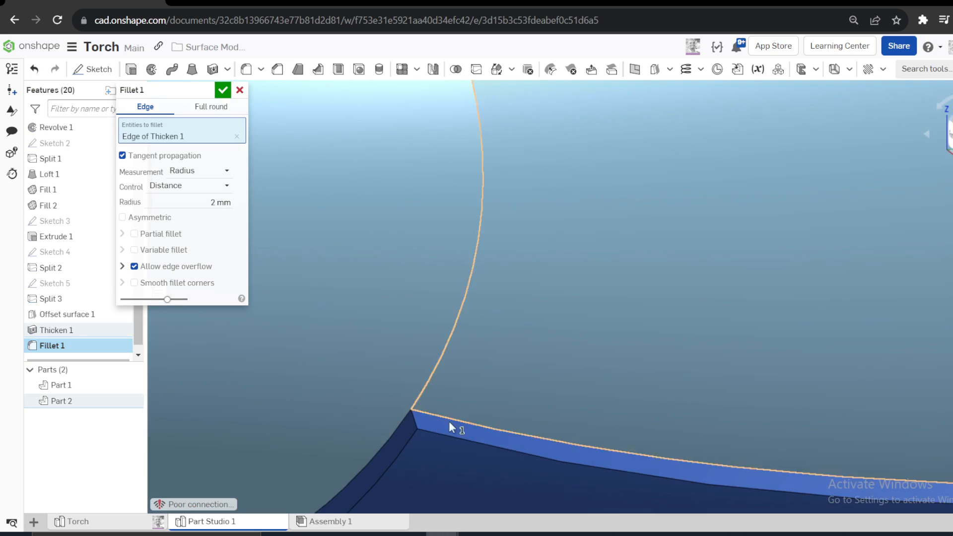
pyautogui.click(420, 426)
pyautogui.scroll(-3, 487, 296)
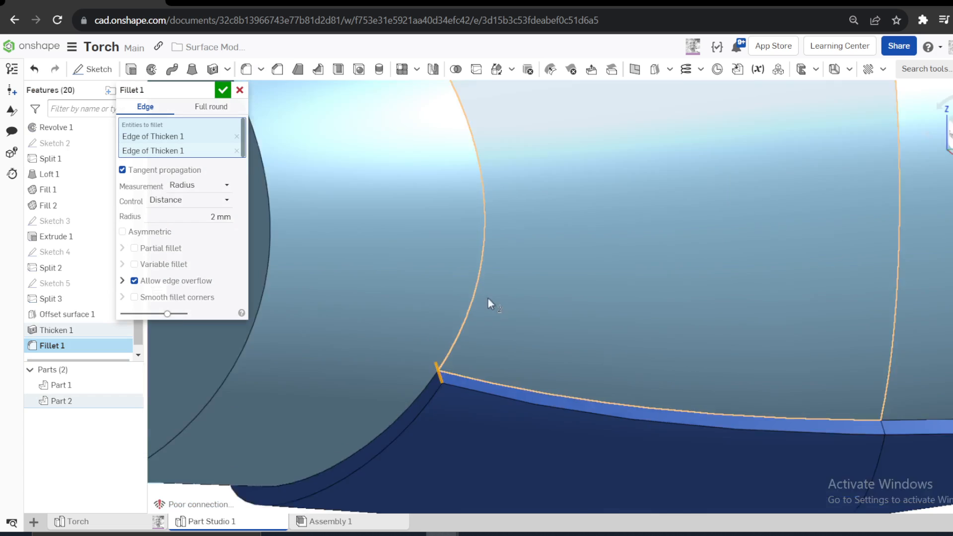
# - Add the two matching corner edges on the sleeve's opposite side to the fillet
pyautogui.scroll(-1, 474, 273)
pyautogui.moveTo(474, 273); pyautogui.dragTo(505, 214, button='right')
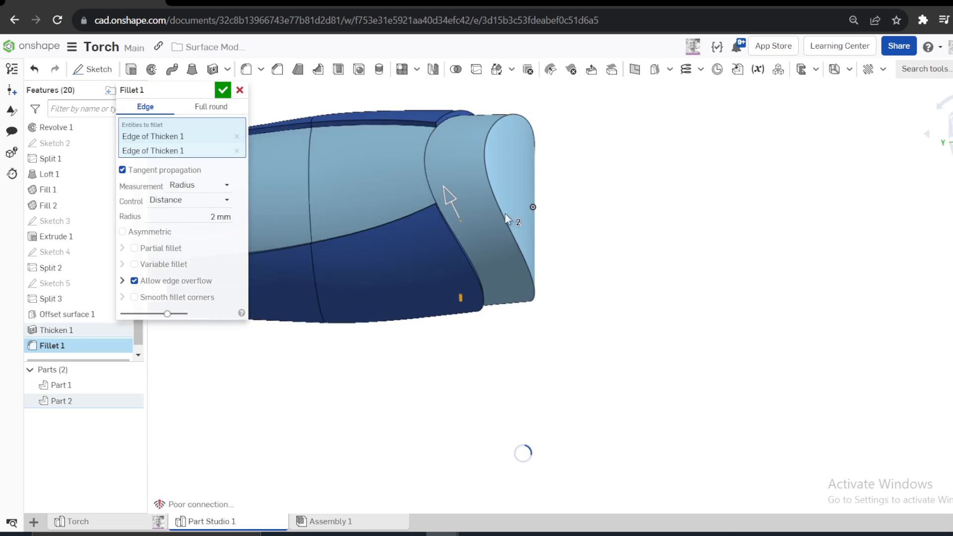
pyautogui.scroll(4, 445, 117)
pyautogui.scroll(2, 413, 139)
pyautogui.click(418, 145)
pyautogui.scroll(-4, 427, 170)
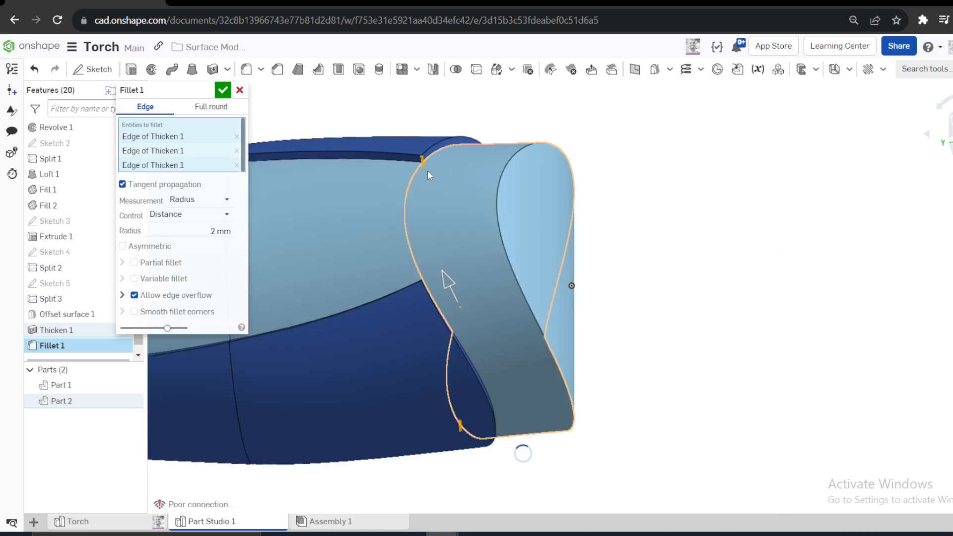
pyautogui.moveTo(428, 170); pyautogui.dragTo(467, 313, button='right')
pyautogui.scroll(3, 427, 252)
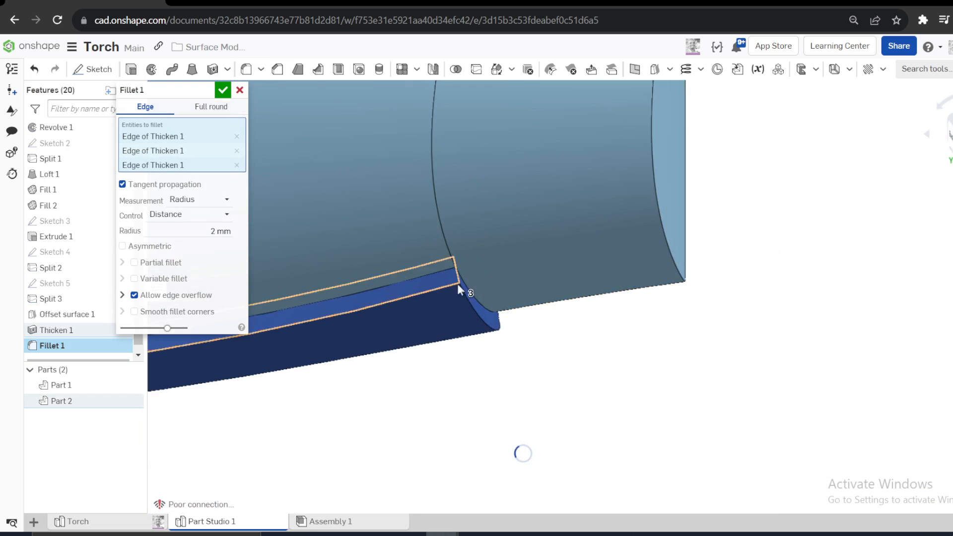
pyautogui.click(492, 293)
pyautogui.scroll(-3, 492, 294)
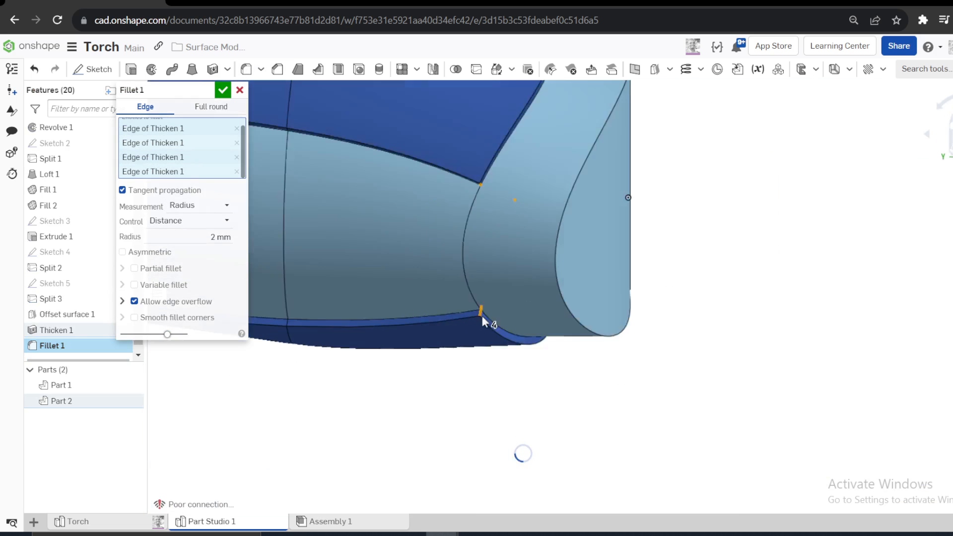
# - Set the fillet radius to 1 mm for the sleeve's four corner edges and create the fillet
pyautogui.moveTo(484, 317); pyautogui.dragTo(436, 264, button='right')
pyautogui.scroll(5, 475, 252)
pyautogui.scroll(-6, 474, 252)
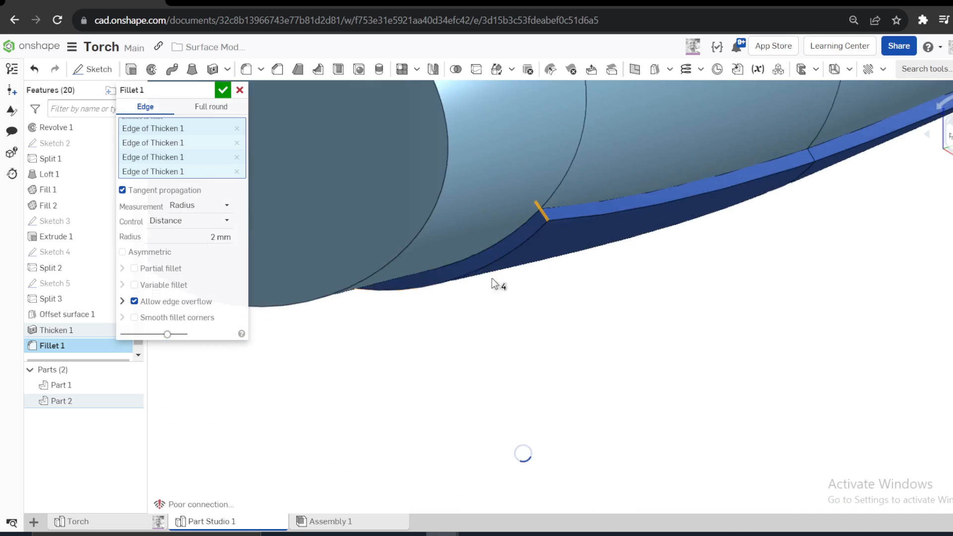
pyautogui.moveTo(590, 178); pyautogui.dragTo(574, 216, button='right')
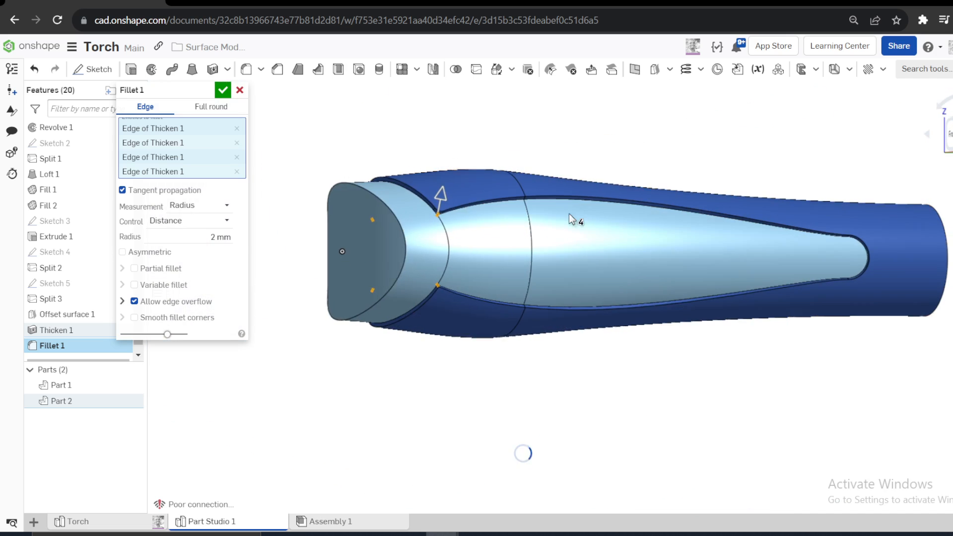
pyautogui.click(221, 237)
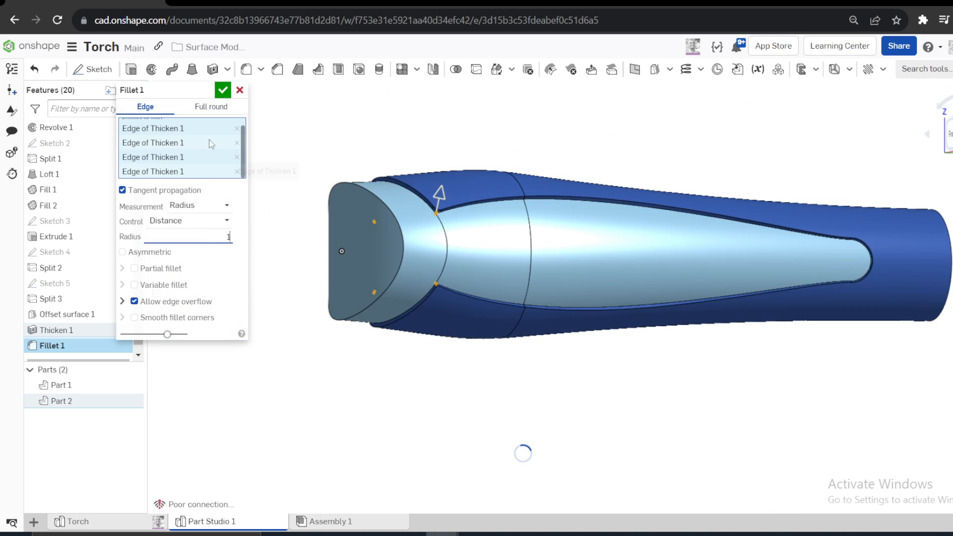
pyautogui.write('1')
pyautogui.press('Return')
pyautogui.scroll(5, 416, 183)
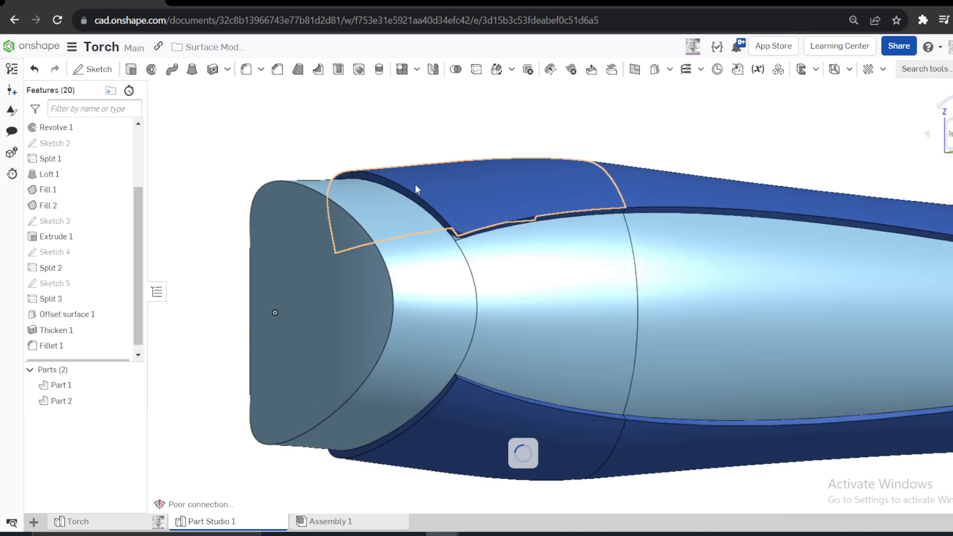
# - Start a Chamfer on the sleeve with no edges in its list and open Create selection for tangent-connected edges
pyautogui.moveTo(415, 183); pyautogui.dragTo(413, 165, button='right')
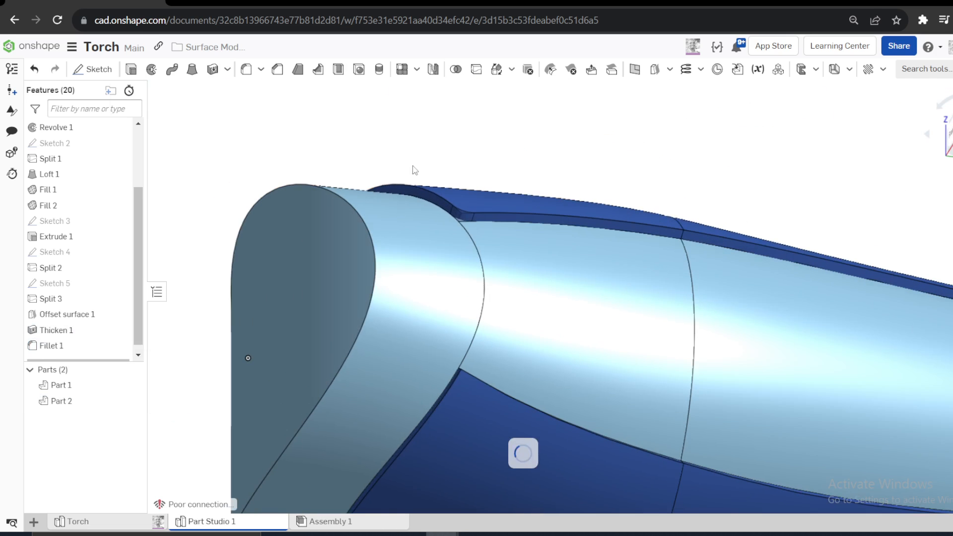
pyautogui.click(271, 73)
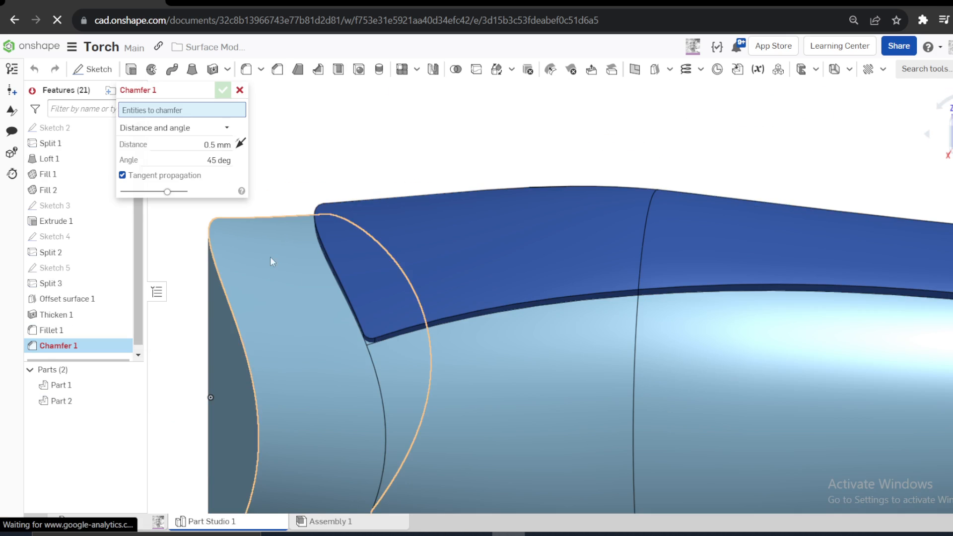
pyautogui.click(428, 318)
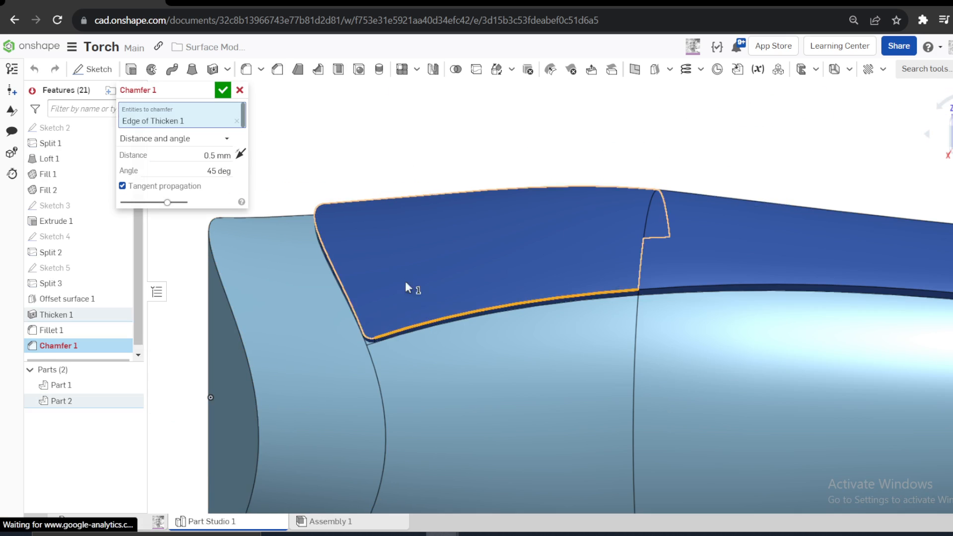
pyautogui.click(237, 121)
pyautogui.rightClick(324, 101)
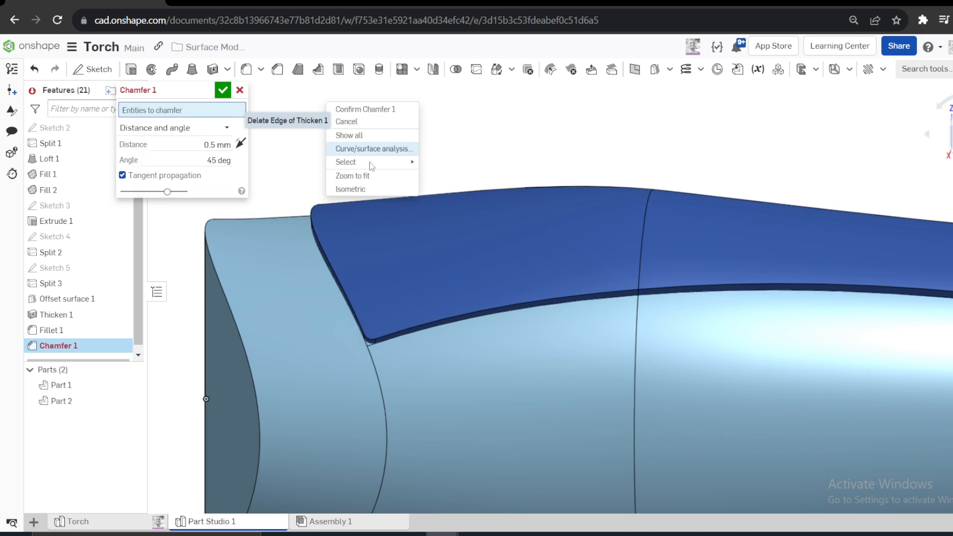
pyautogui.click(448, 165)
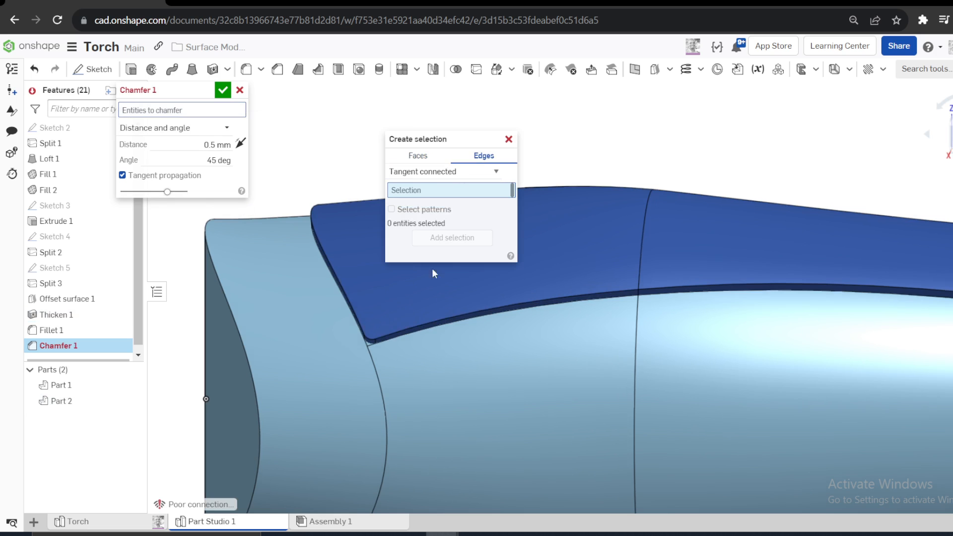
# - Collect the tangent-connected outer edge chains along the near side cutout and curved head end of the sleeve
pyautogui.click(421, 323)
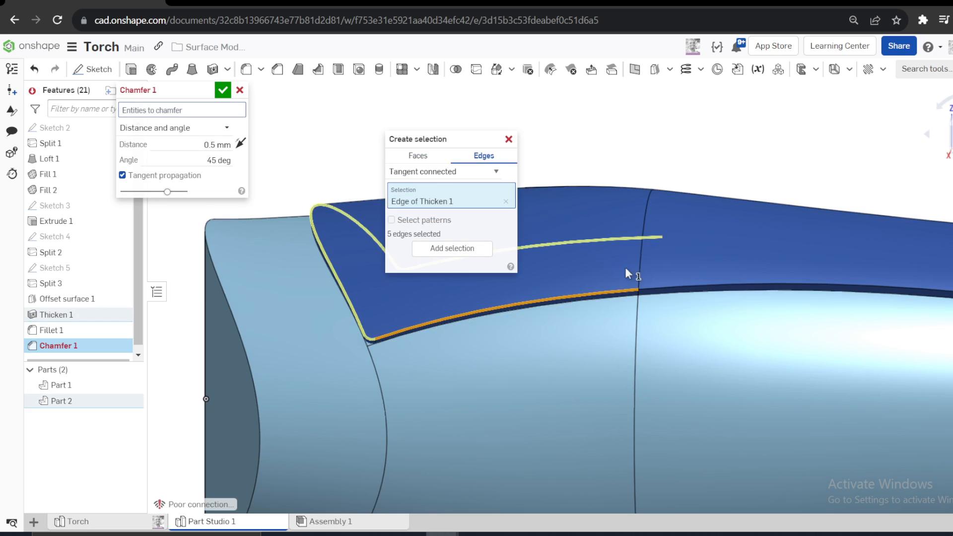
pyautogui.click(646, 289)
pyautogui.scroll(3, 645, 286)
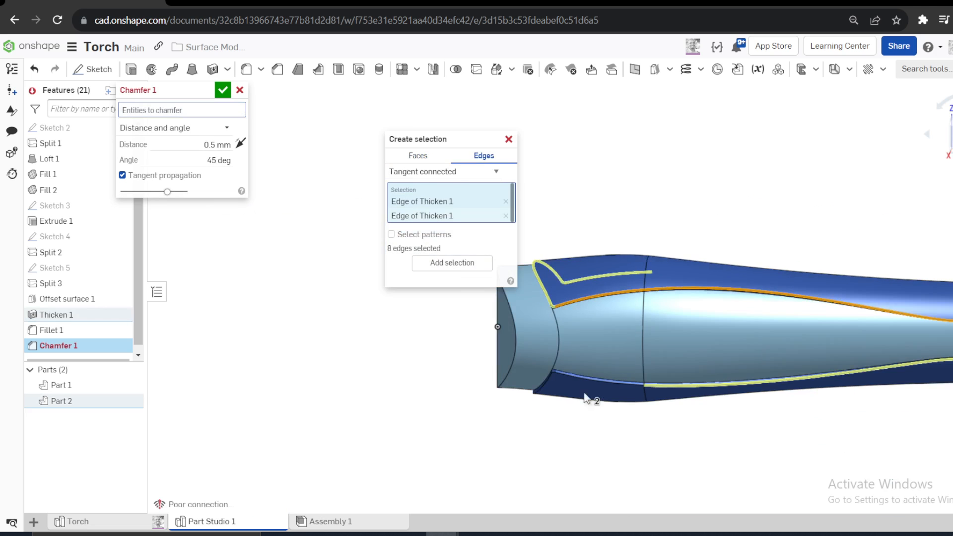
pyautogui.scroll(-3, 584, 397)
pyautogui.click(650, 388)
pyautogui.scroll(1, 524, 409)
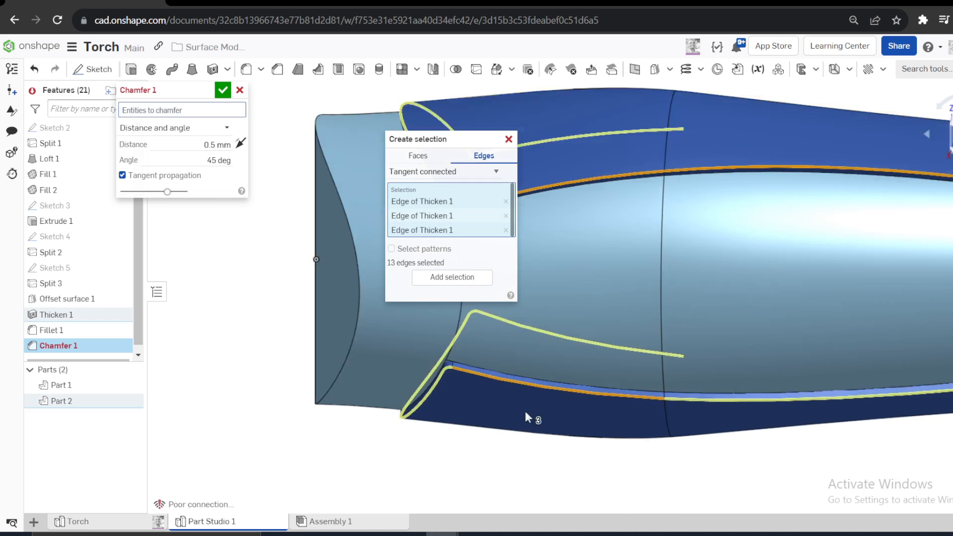
# - Collect the outer edge chain of the opposite side's cutout and add the whole edge selection to the chamfer
pyautogui.scroll(3, 525, 411)
pyautogui.moveTo(525, 412); pyautogui.dragTo(535, 216, button='right')
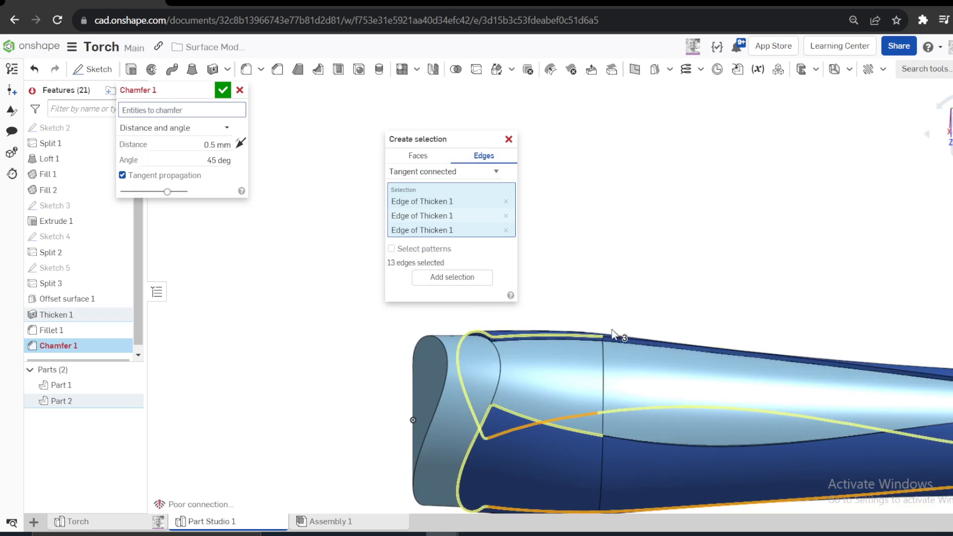
pyautogui.scroll(-2, 614, 333)
pyautogui.click(598, 351)
pyautogui.scroll(2, 600, 347)
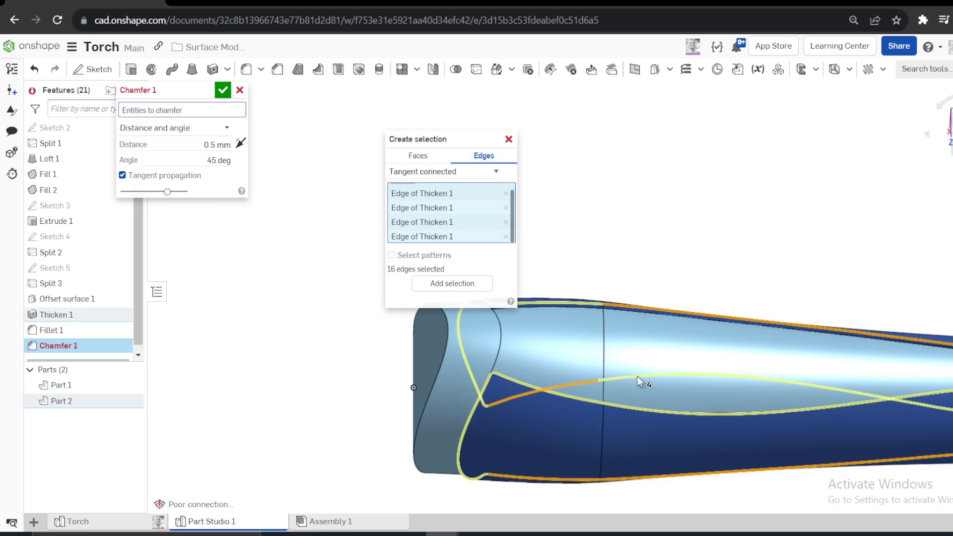
pyautogui.click(452, 283)
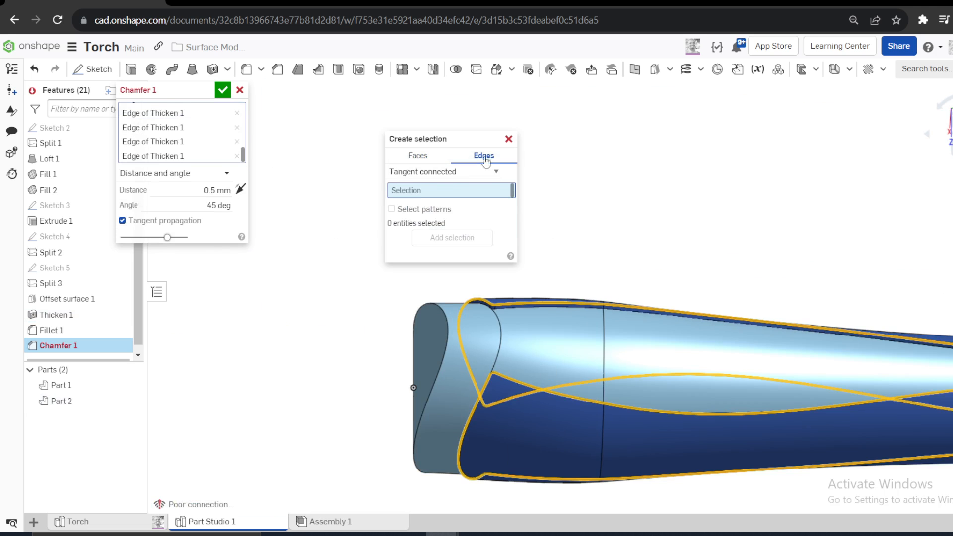
pyautogui.click(509, 139)
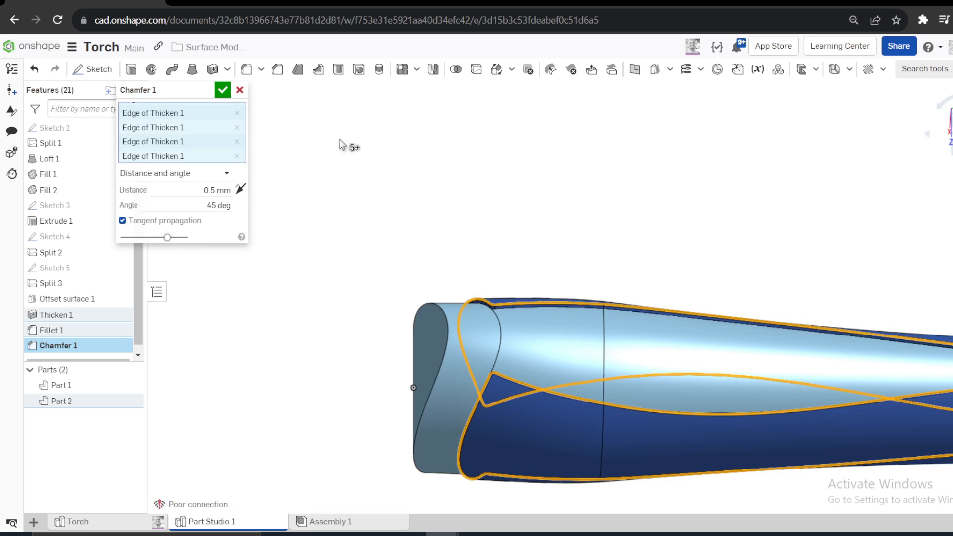
# - Try to create the sleeve edge chamfer with a 1 mm distance
pyautogui.click(211, 191)
pyautogui.write('1')
pyautogui.click(223, 90)
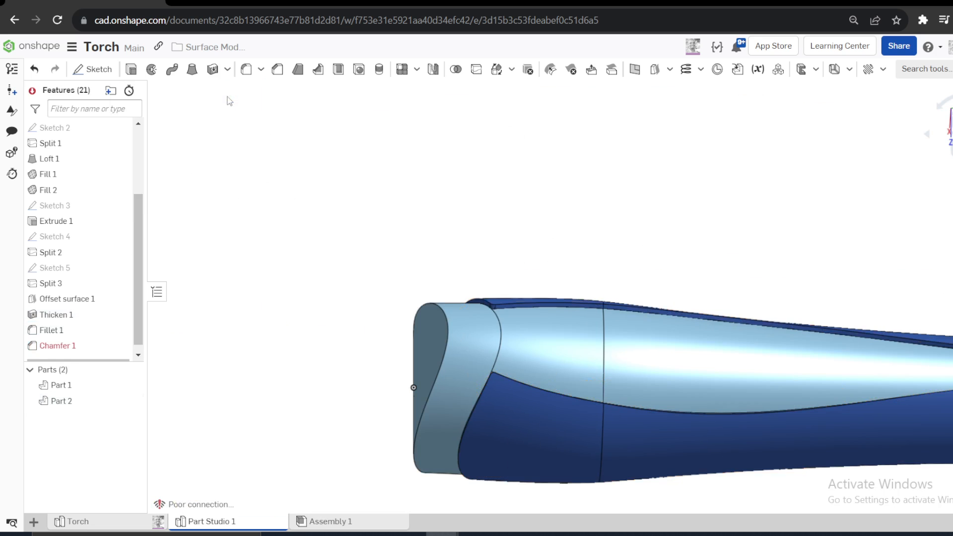
# - Edit the sleeve edge chamfer and set its distance to 0.5 mm
pyautogui.rightClick(76, 350)
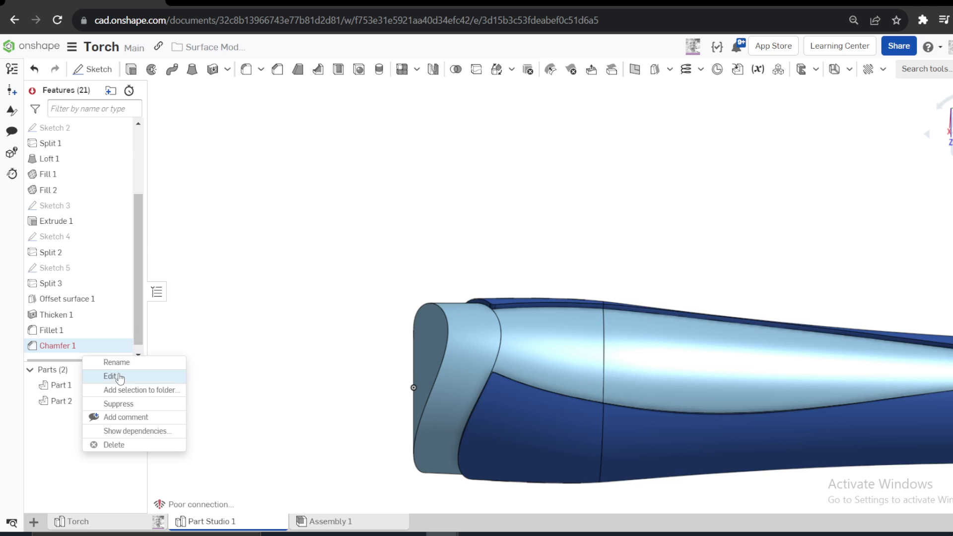
pyautogui.click(102, 375)
pyautogui.click(216, 190)
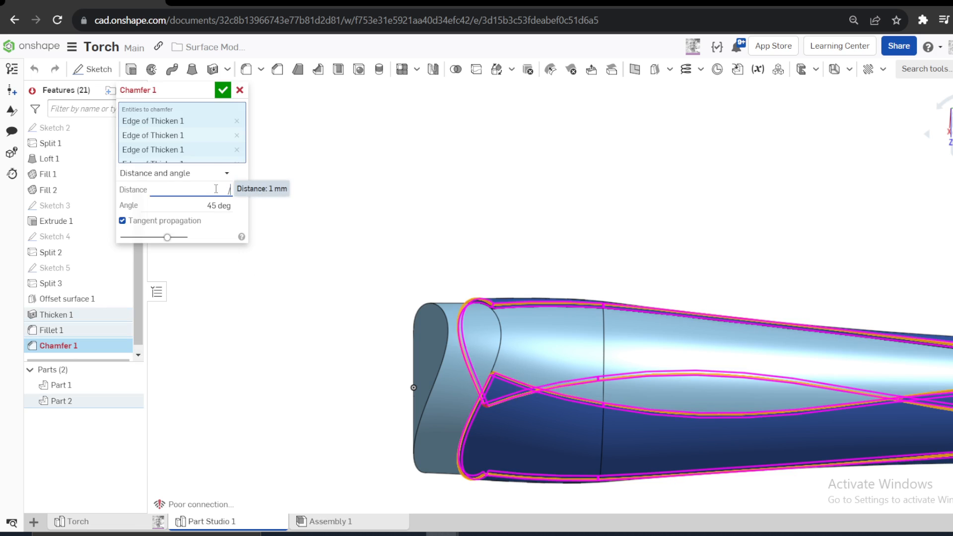
pyautogui.write('.5')
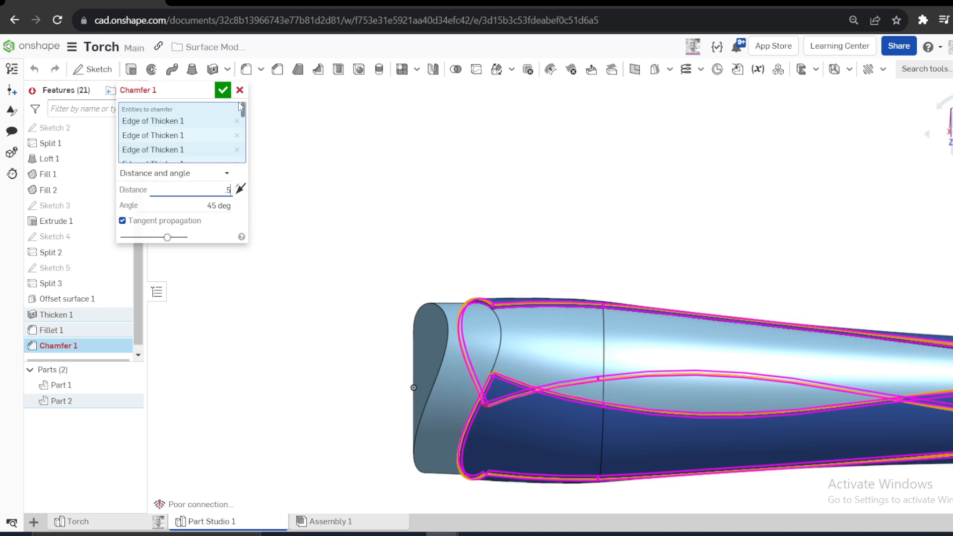
pyautogui.click(223, 90)
# - Change the appearance of Part 1, the torch's inner body, to light grey
pyautogui.scroll(-3, 263, 236)
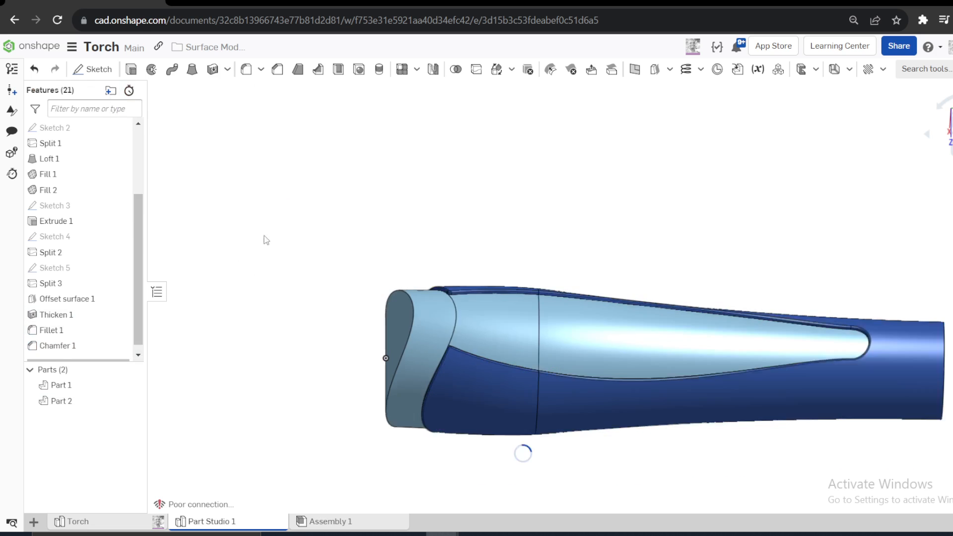
pyautogui.moveTo(288, 225); pyautogui.dragTo(299, 270, button='right')
pyautogui.scroll(3, 298, 283)
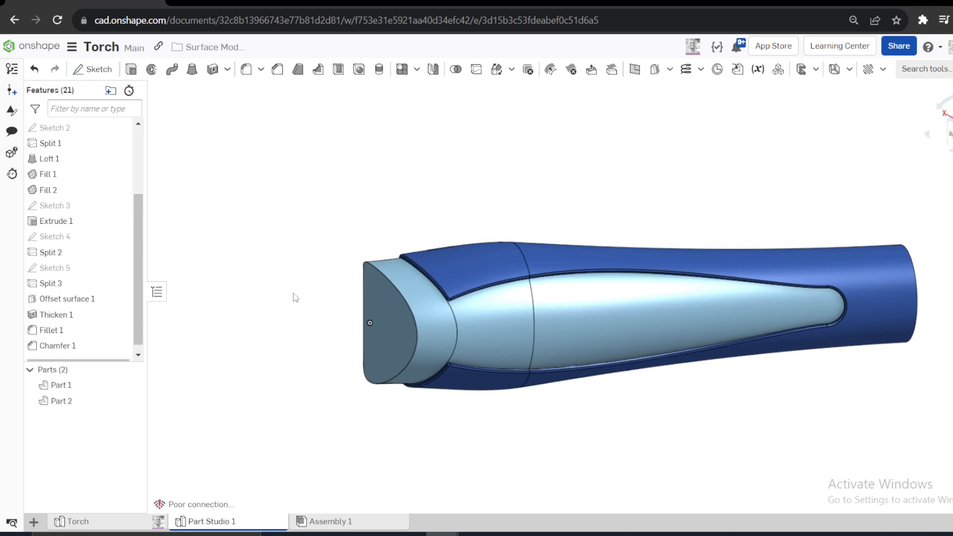
pyautogui.click(72, 389)
pyautogui.rightClick(72, 390)
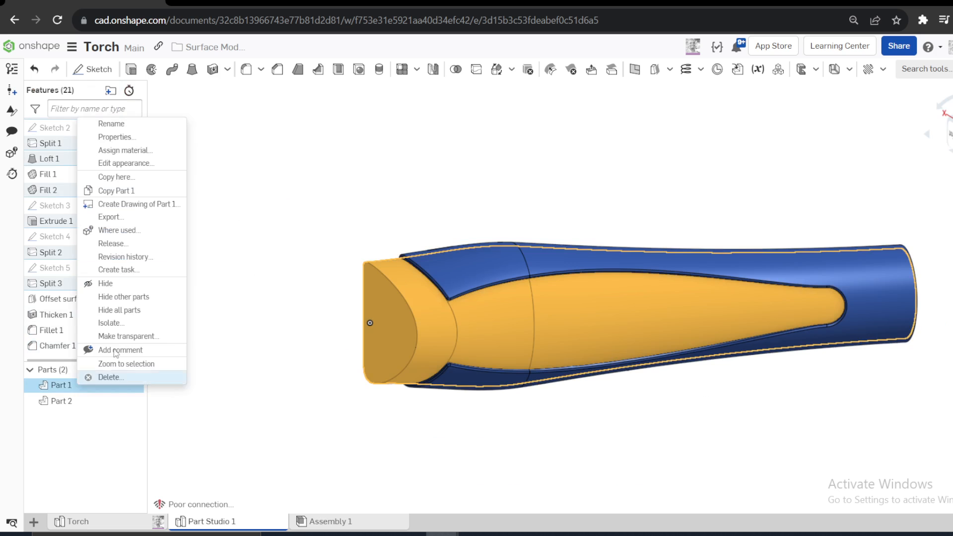
pyautogui.click(142, 160)
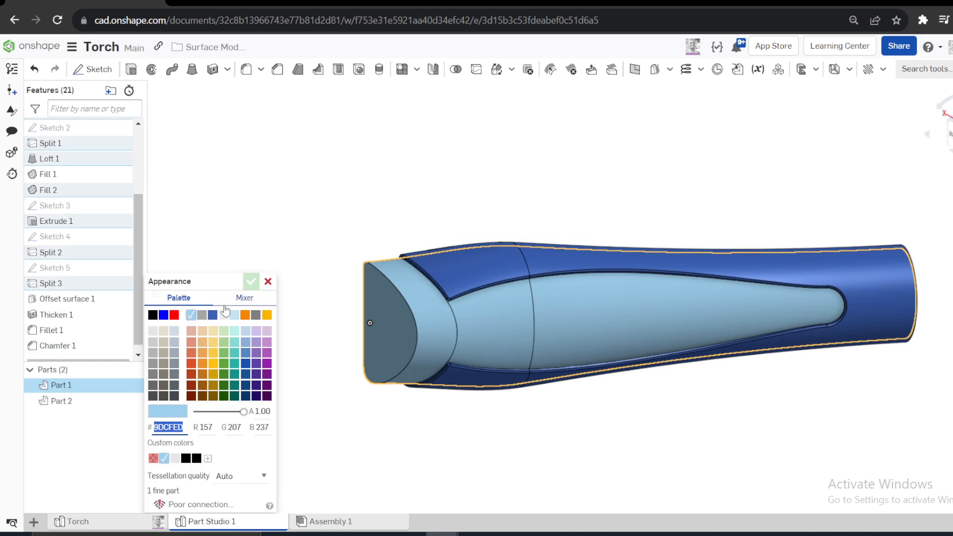
pyautogui.click(224, 315)
pyautogui.click(250, 283)
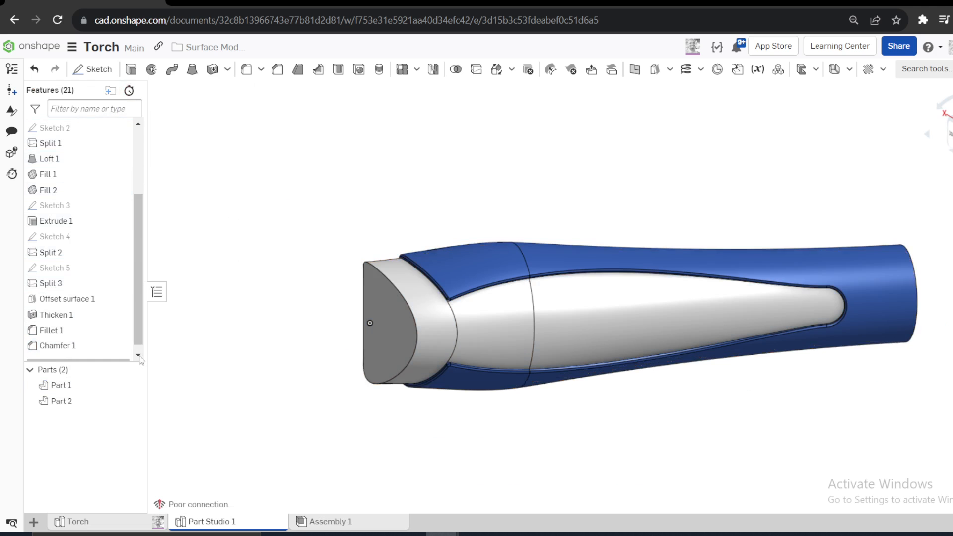
# - Change the appearance of Part 2, the outer sleeve, to the dark grey colour 4D4A43
pyautogui.rightClick(62, 400)
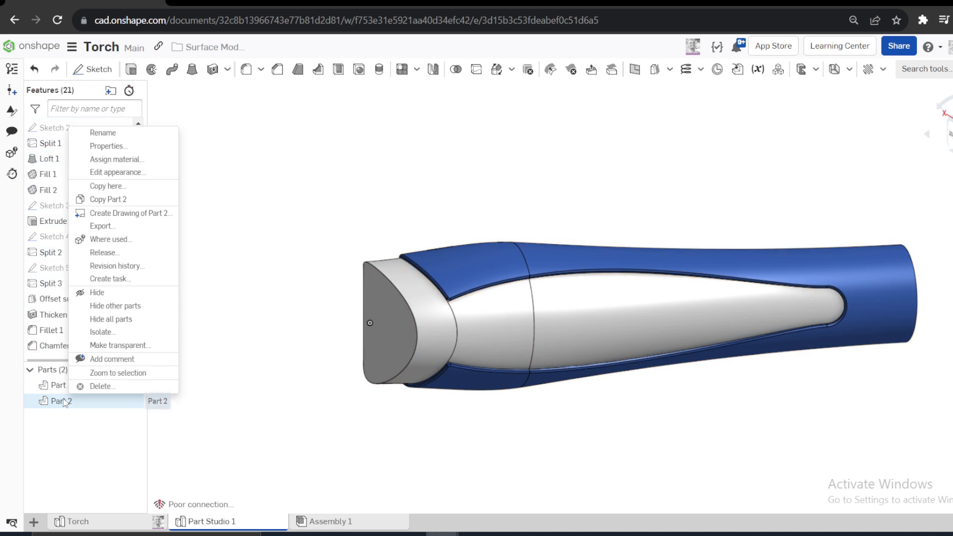
pyautogui.click(117, 172)
pyautogui.click(164, 395)
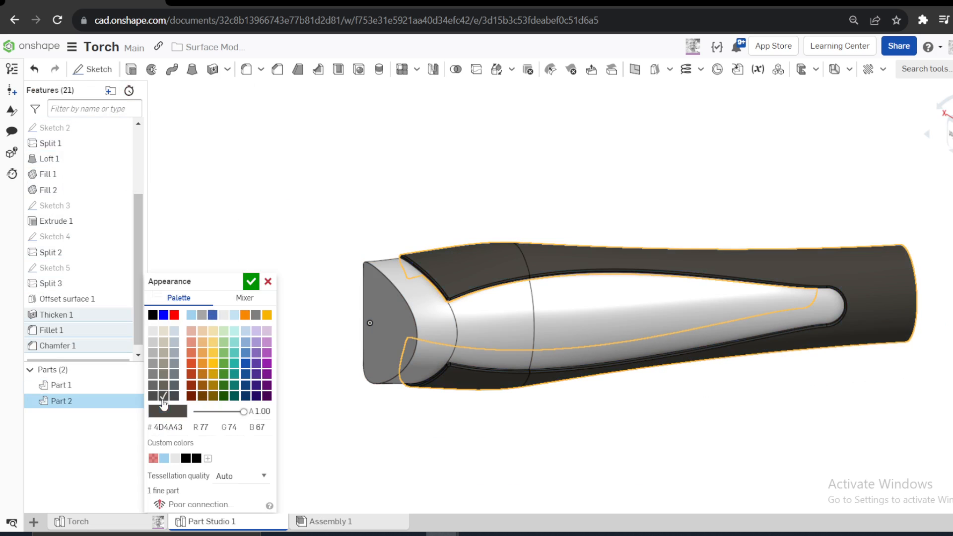
pyautogui.click(250, 283)
# - Fillet the sleeve's outer rim and the inner body's circular edge at the torch's tail end with a 2 mm radius
pyautogui.moveTo(298, 278); pyautogui.dragTo(376, 272, button='right')
pyautogui.scroll(5, 898, 341)
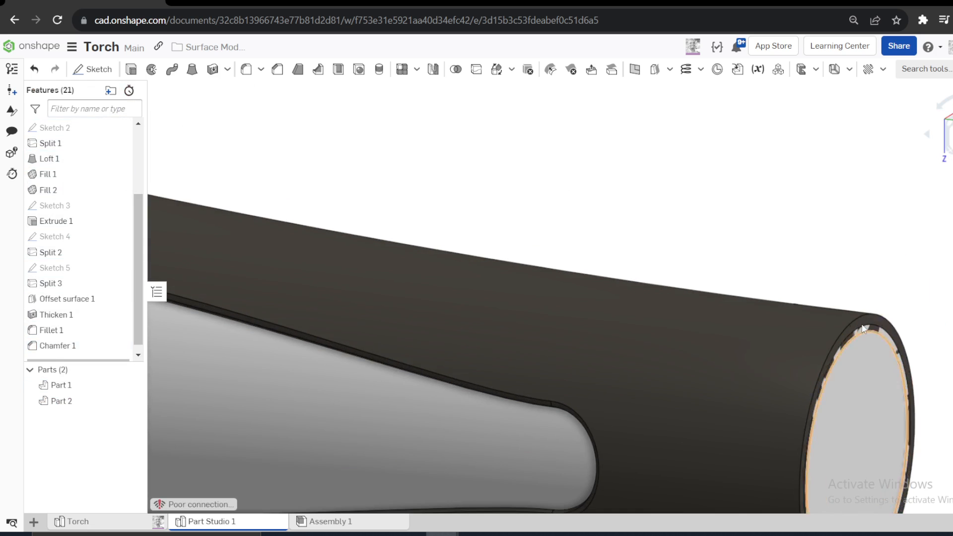
pyautogui.click(251, 79)
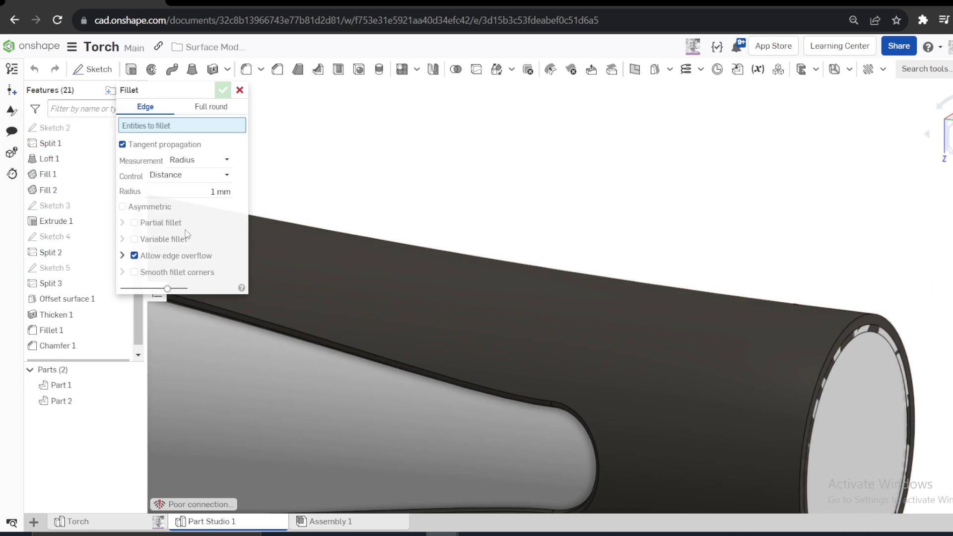
pyautogui.click(220, 191)
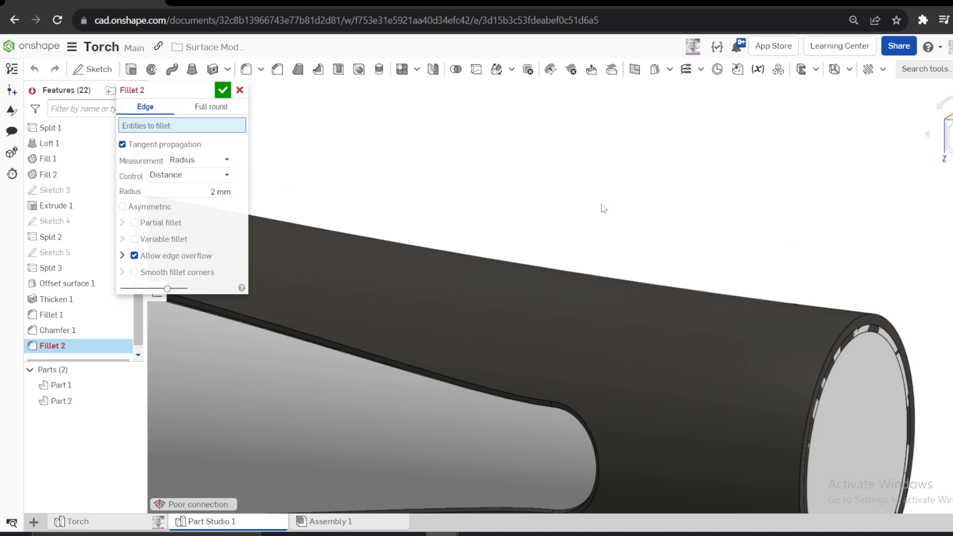
pyautogui.click(867, 312)
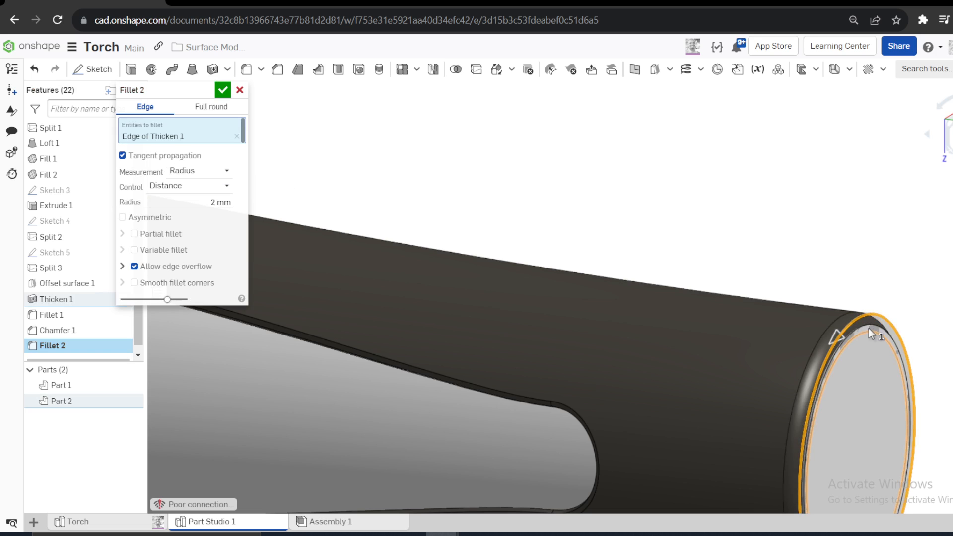
pyautogui.click(868, 328)
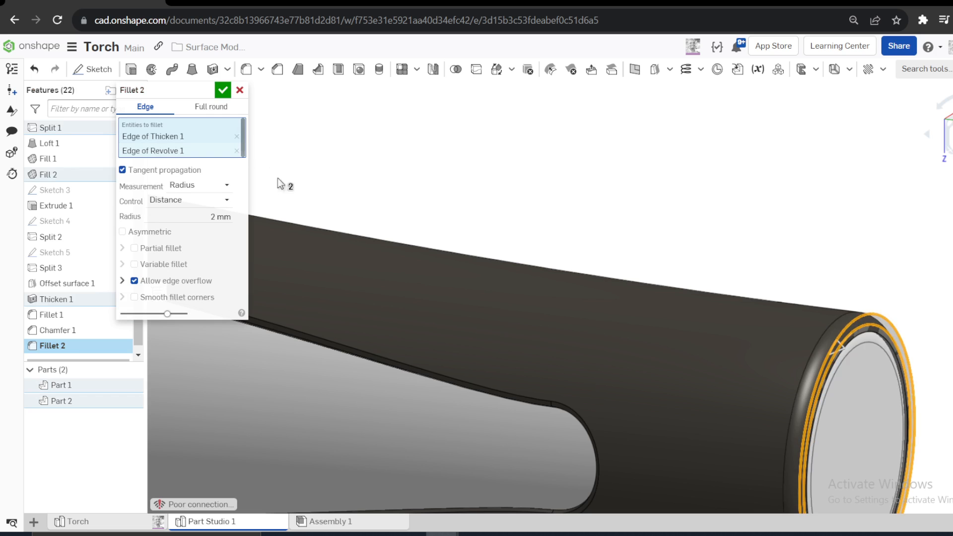
pyautogui.click(222, 90)
pyautogui.scroll(-3, 688, 207)
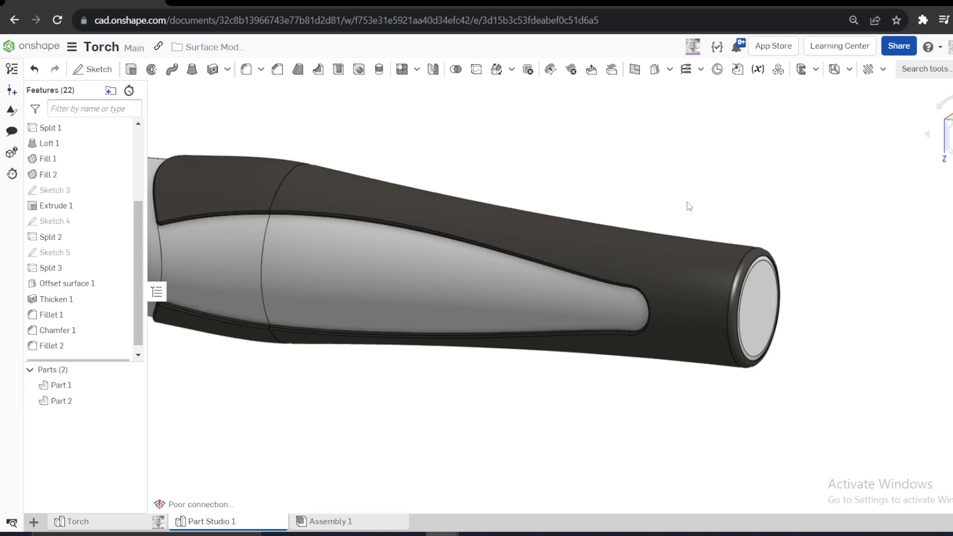
# - Fillet the perimeter edge of the torch's flat head face with a 2 mm radius
pyautogui.scroll(4, 761, 270)
pyautogui.scroll(-3, 822, 296)
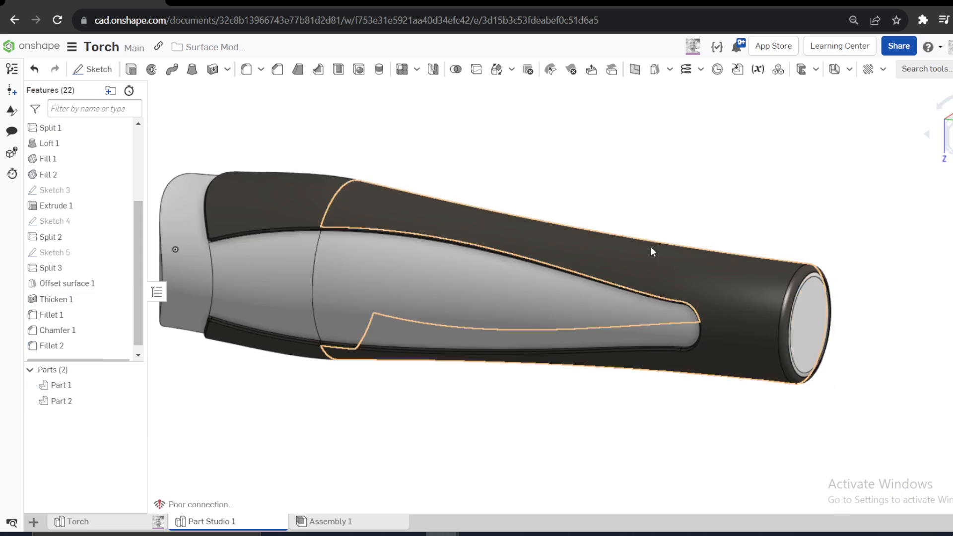
pyautogui.moveTo(649, 246); pyautogui.dragTo(725, 245, button='right')
pyautogui.moveTo(314, 225); pyautogui.dragTo(372, 240, button='right')
pyautogui.scroll(-2, 368, 236)
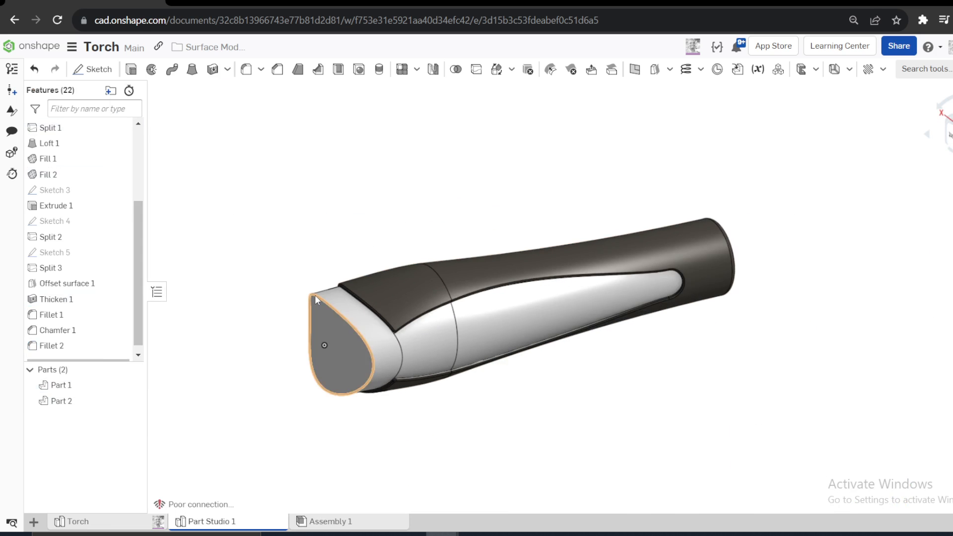
pyautogui.click(309, 320)
pyautogui.click(246, 69)
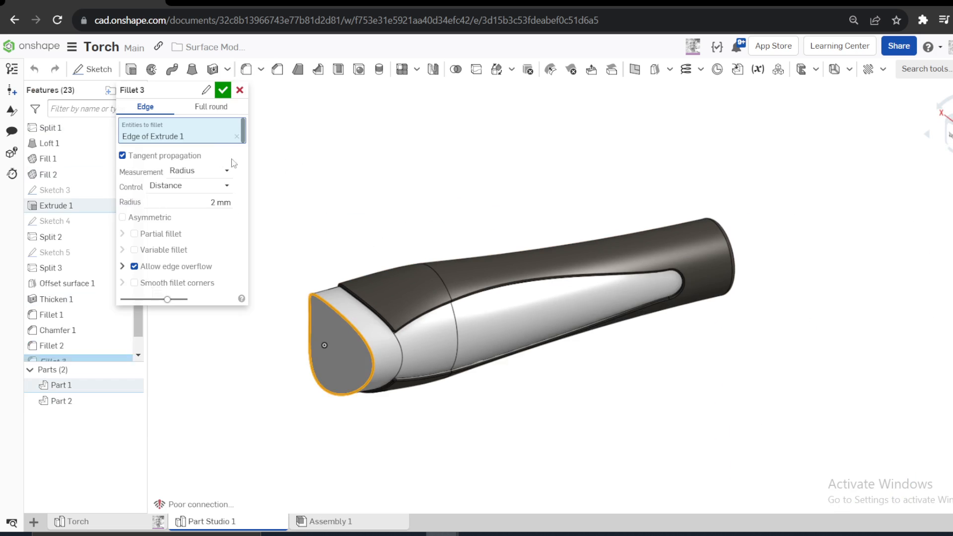
pyautogui.click(223, 92)
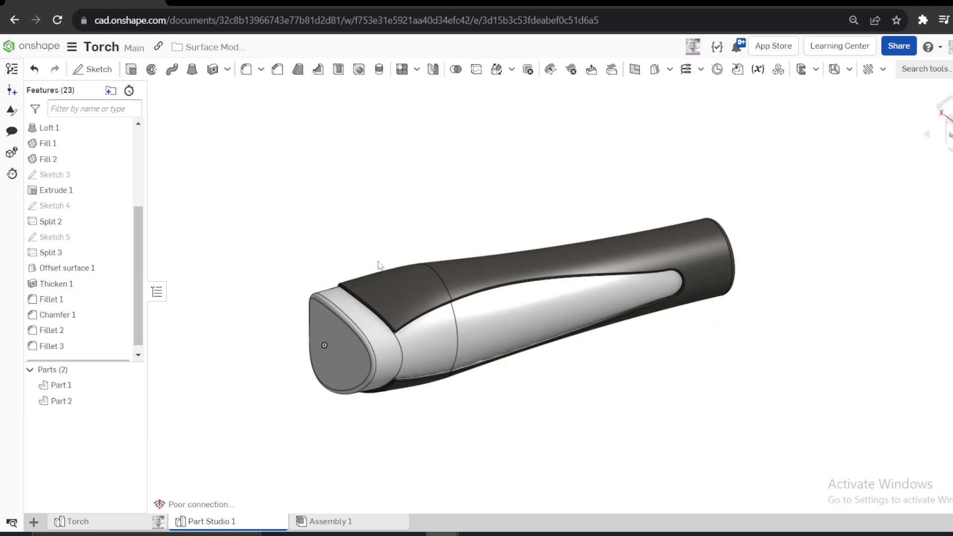
pyautogui.moveTo(222, 287)
pyautogui.mouseDown(button='right')
pyautogui.moveTo(171, 293)
pyautogui.moveTo(220, 298)
pyautogui.mouseUp(button='right')
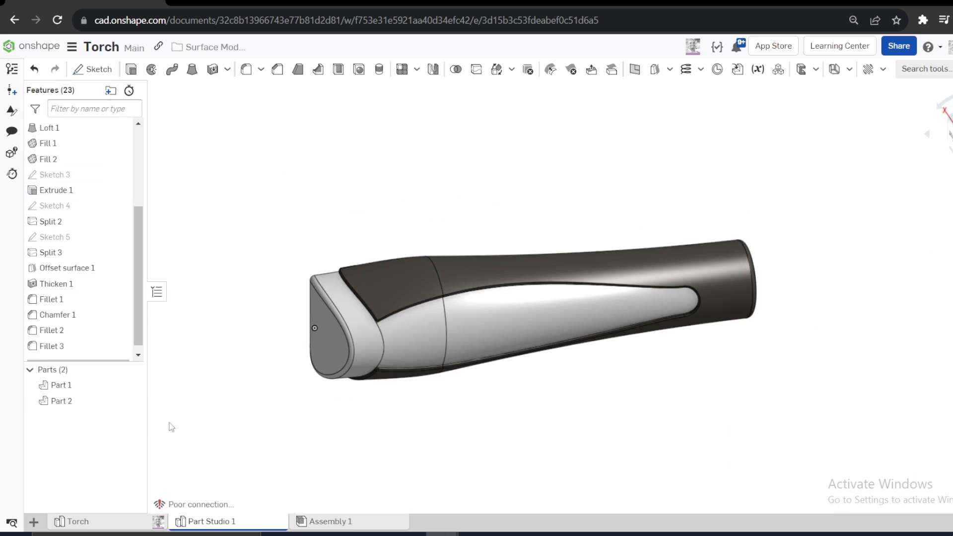
# - Open the Torch part studio and examine the grip ribs on its side and the lens end from several angles
pyautogui.click(102, 525)
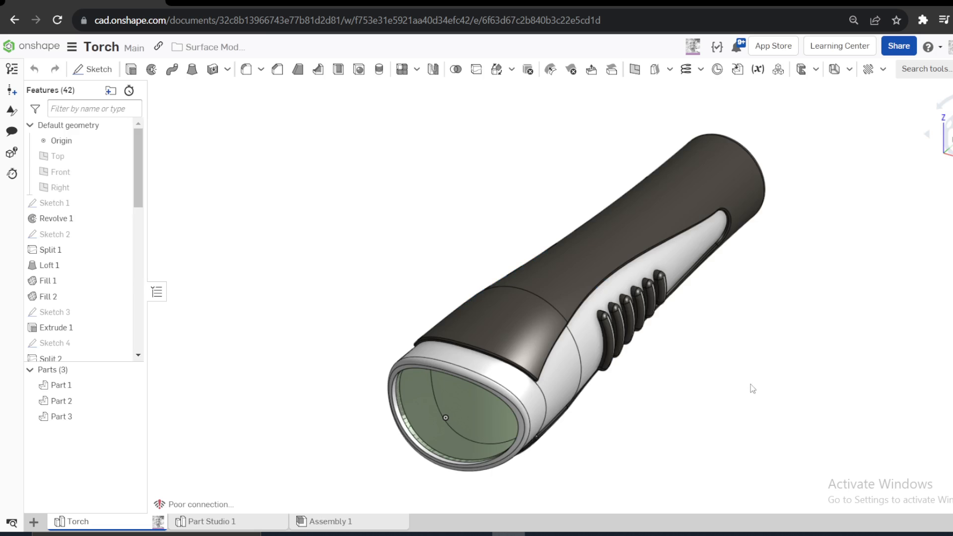
pyautogui.scroll(5, 441, 372)
pyautogui.moveTo(441, 372); pyautogui.dragTo(468, 383, button='right')
pyautogui.scroll(-5, 468, 383)
pyautogui.scroll(5, 675, 411)
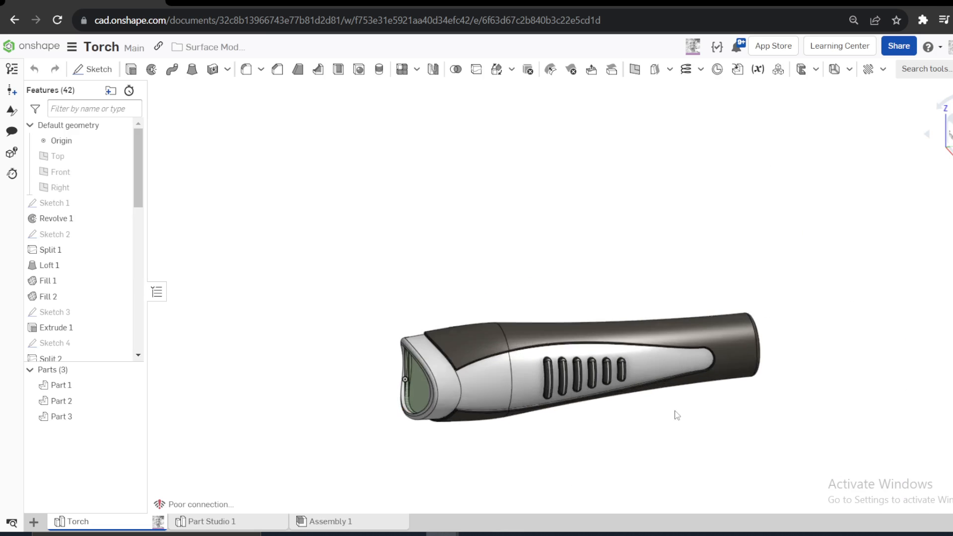
pyautogui.moveTo(669, 410); pyautogui.dragTo(551, 400, button='right')
pyautogui.scroll(5, 445, 352)
pyautogui.moveTo(446, 350); pyautogui.dragTo(484, 355, button='right')
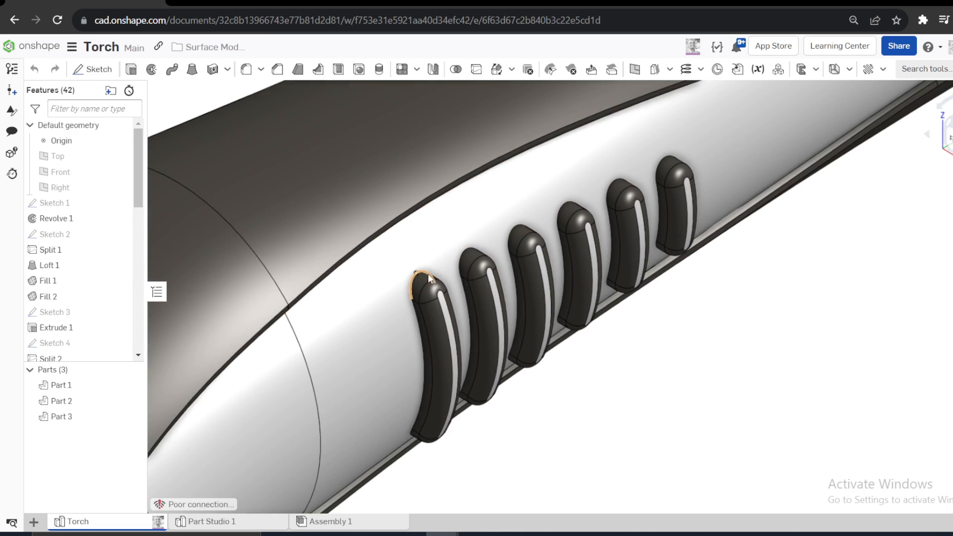
pyautogui.scroll(3, 675, 213)
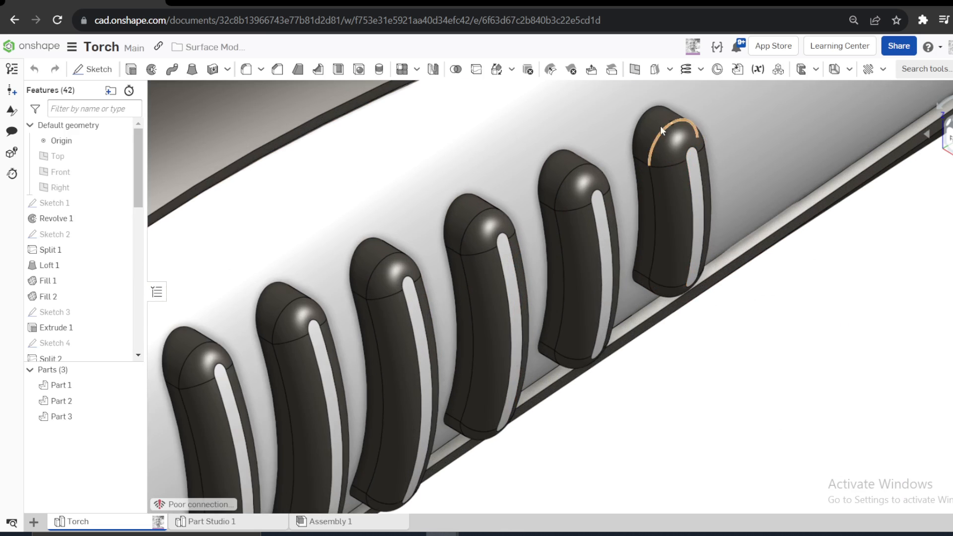
pyautogui.scroll(-5, 677, 245)
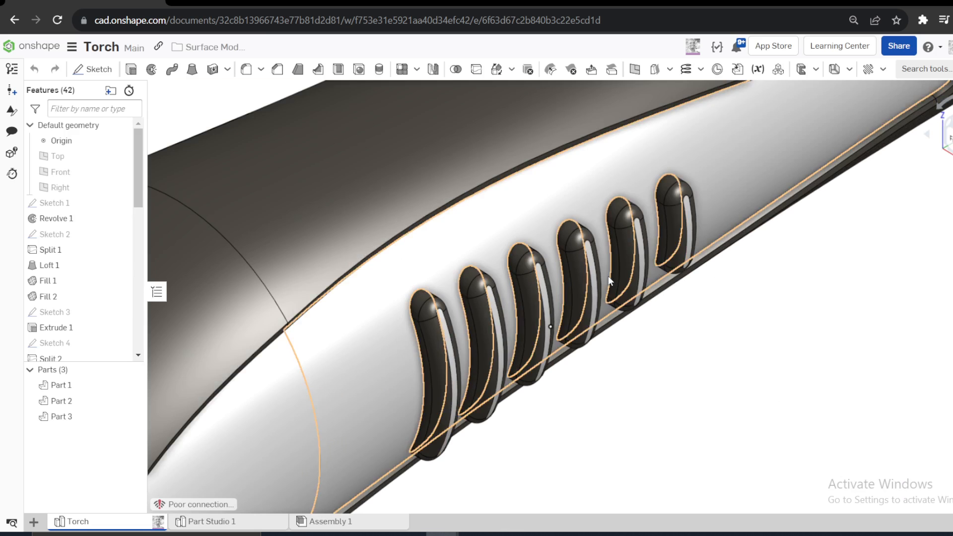
pyautogui.scroll(-4, 640, 272)
pyautogui.moveTo(657, 271); pyautogui.dragTo(715, 276, button='right')
pyautogui.moveTo(641, 320); pyautogui.dragTo(451, 331, button='right')
pyautogui.scroll(-4, 517, 322)
# - Hide Part 2, the lens in the torch's head, to look into the cavity behind it
pyautogui.click(501, 339)
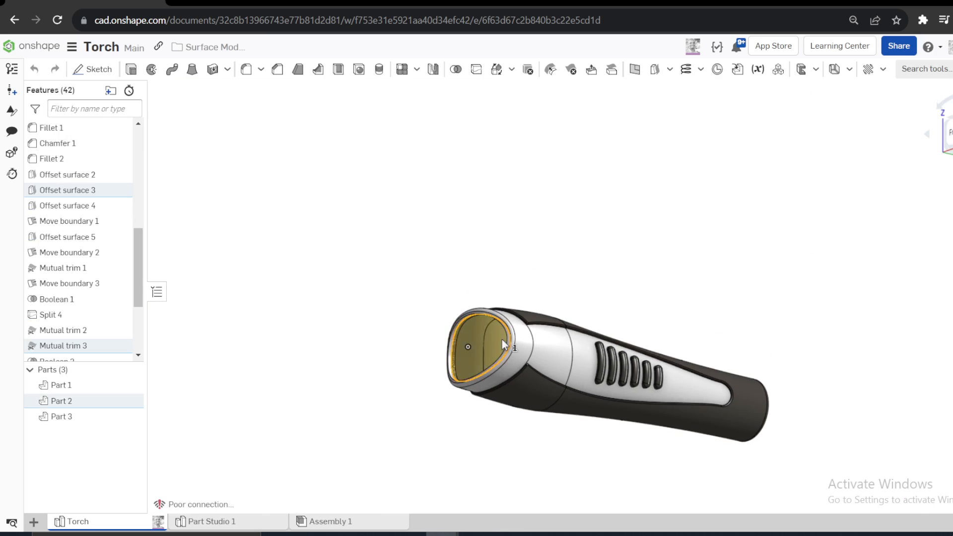
pyautogui.scroll(6, 509, 336)
pyautogui.moveTo(552, 293); pyautogui.dragTo(465, 335, button='right')
pyautogui.press('y')
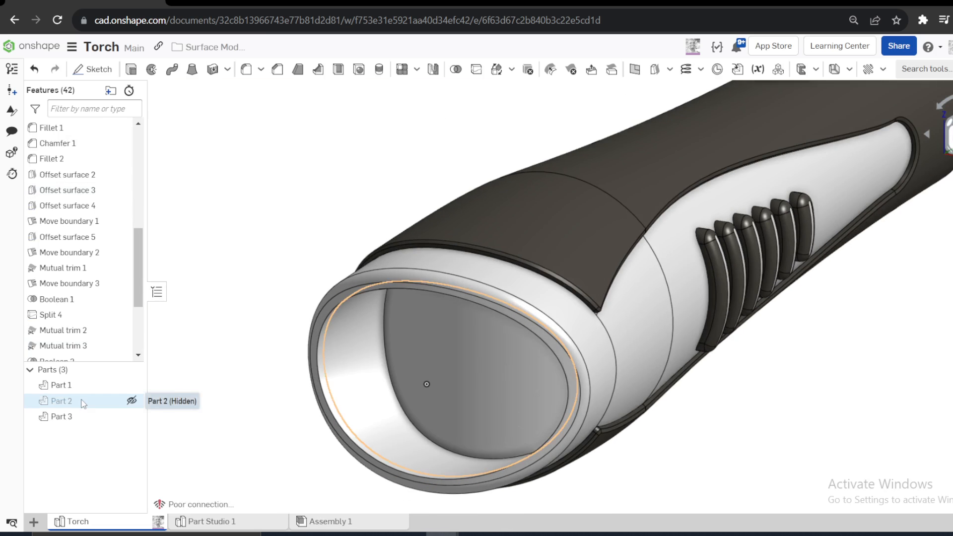
# - Rename the hidden lens part as Glass and show it again
pyautogui.rightClick(138, 401)
pyautogui.click(120, 147)
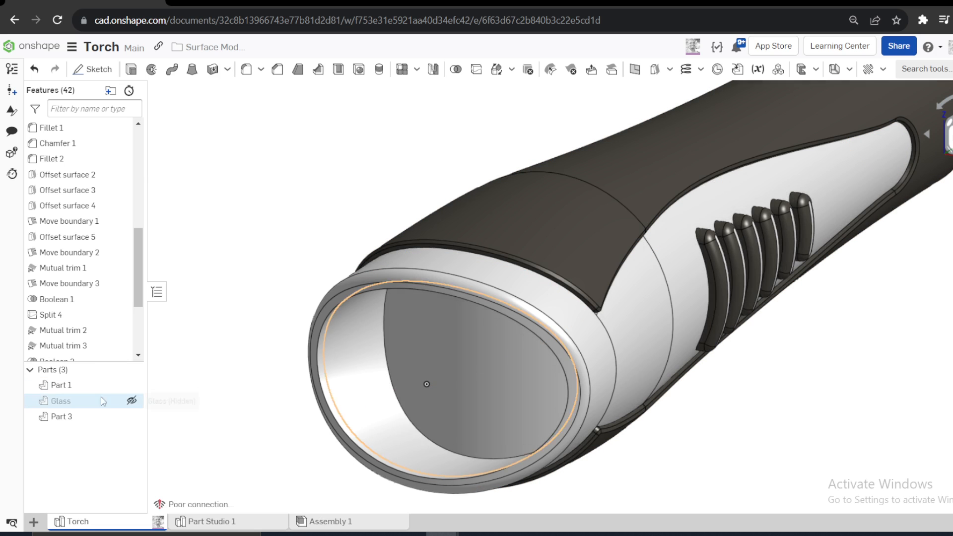
pyautogui.click(131, 401)
pyautogui.scroll(-2, 313, 273)
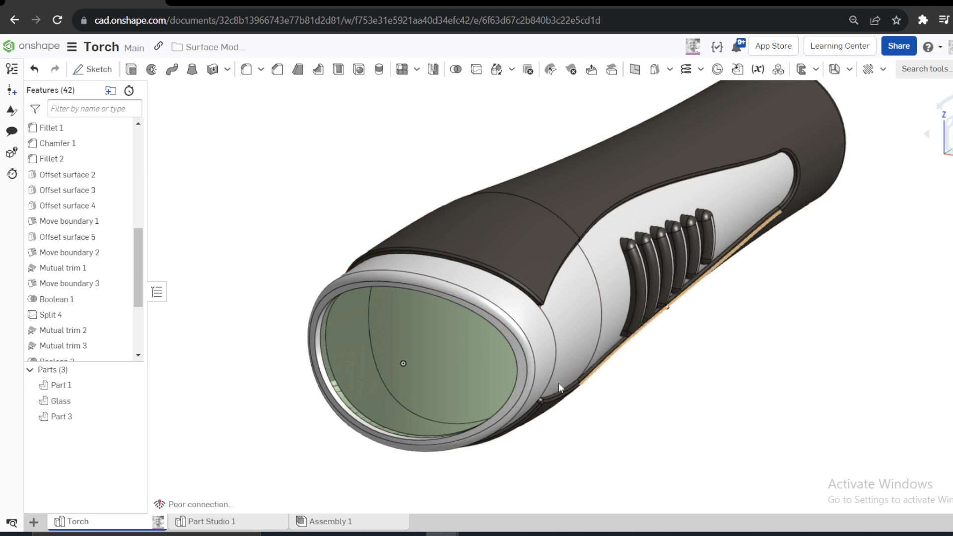
pyautogui.click(616, 347)
pyautogui.click(622, 352)
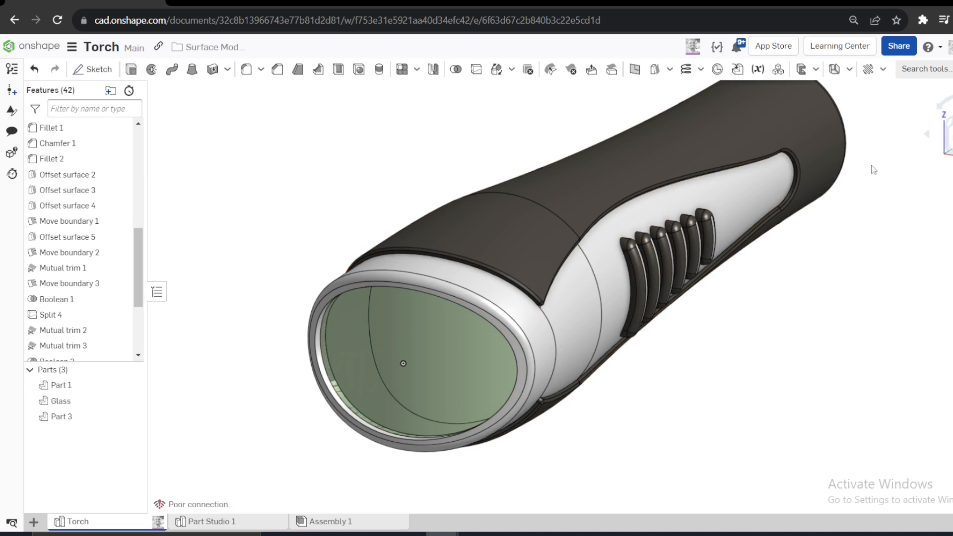